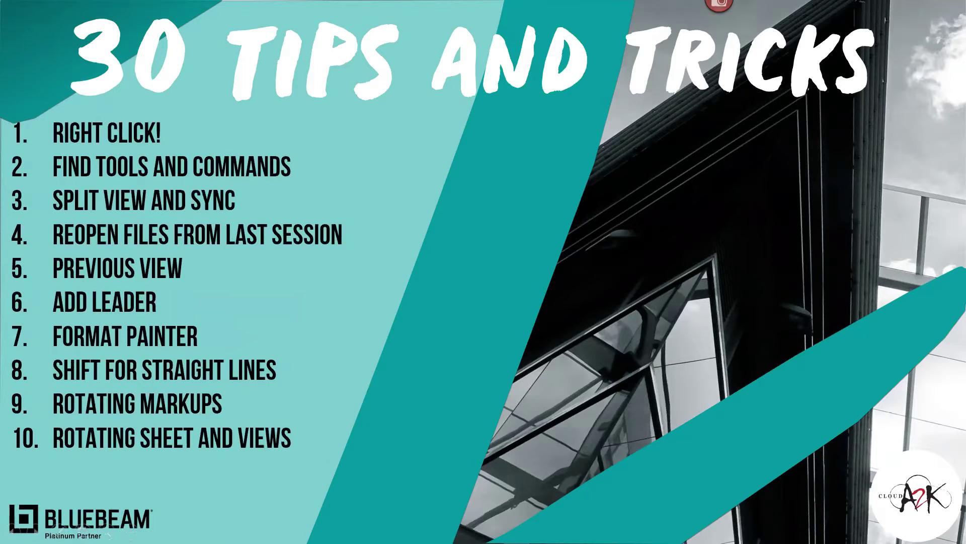
# Step: Switch to the Flooring_Takeoff drawing in Bluebeam Revu and deselect all the flooring area markups
pyautogui.hotkey('alt', 'Tab')
pyautogui.hotkey('alt', 'Tab')
pyautogui.hotkey('alt', 'Tab')
pyautogui.hotkey('alt', 'Tab')
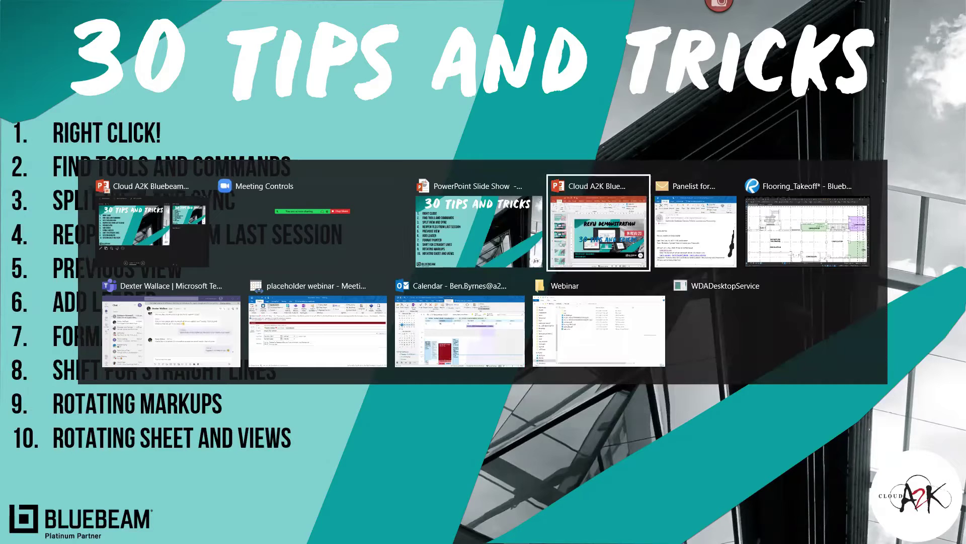
pyautogui.click(789, 229)
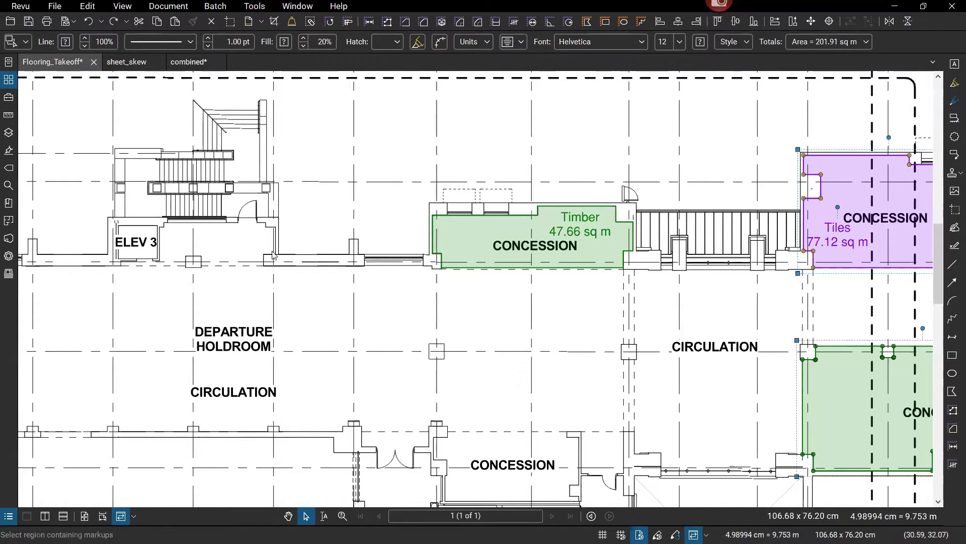
pyautogui.scroll(-1, 317, 247)
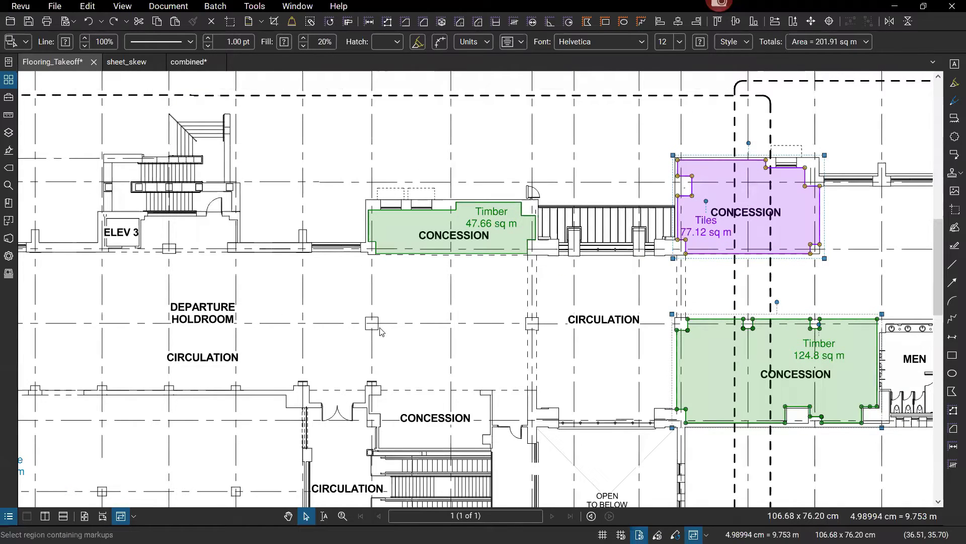
pyautogui.click(513, 366)
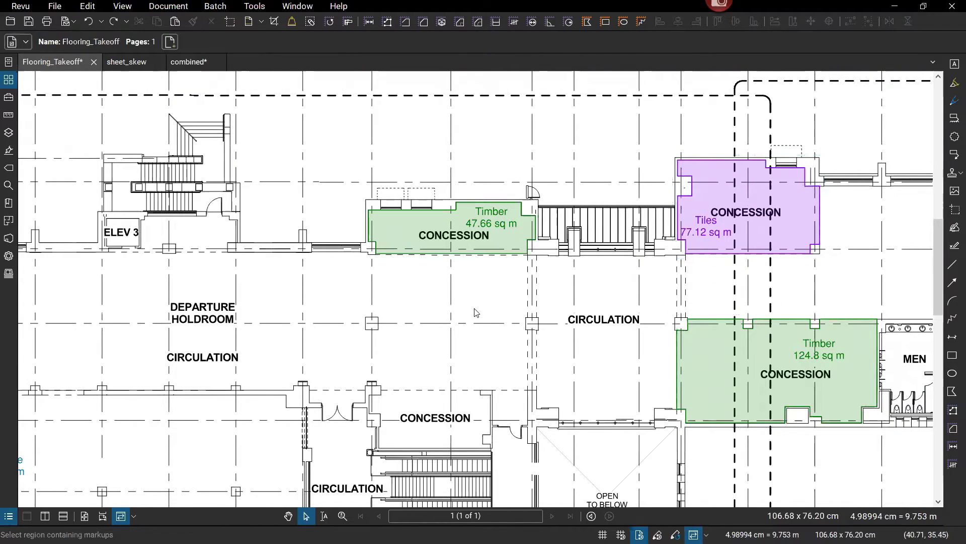
# Step: Examine the context commands available for the 47.66 sq m Timber area markup, including its layer, order and capture options
pyautogui.rightClick(402, 238)
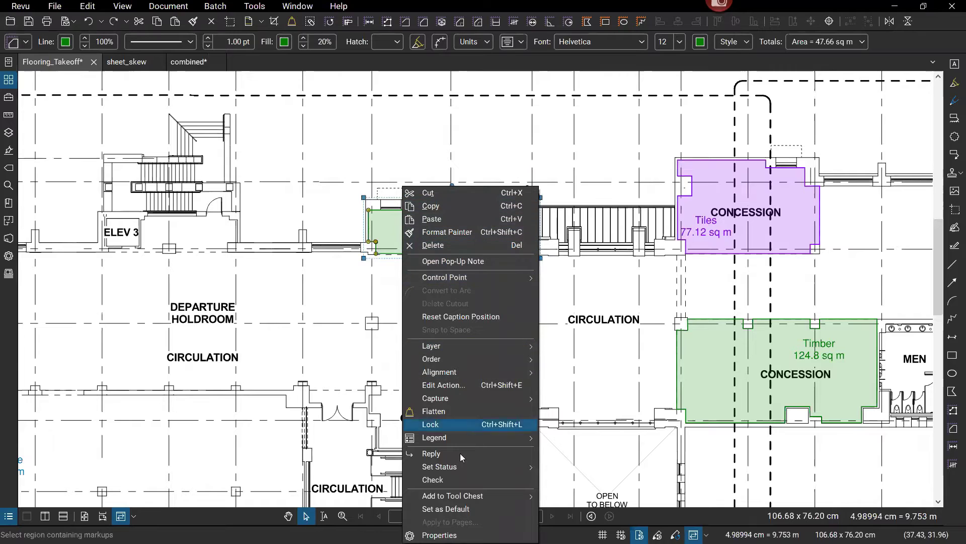
pyautogui.moveTo(472, 500)
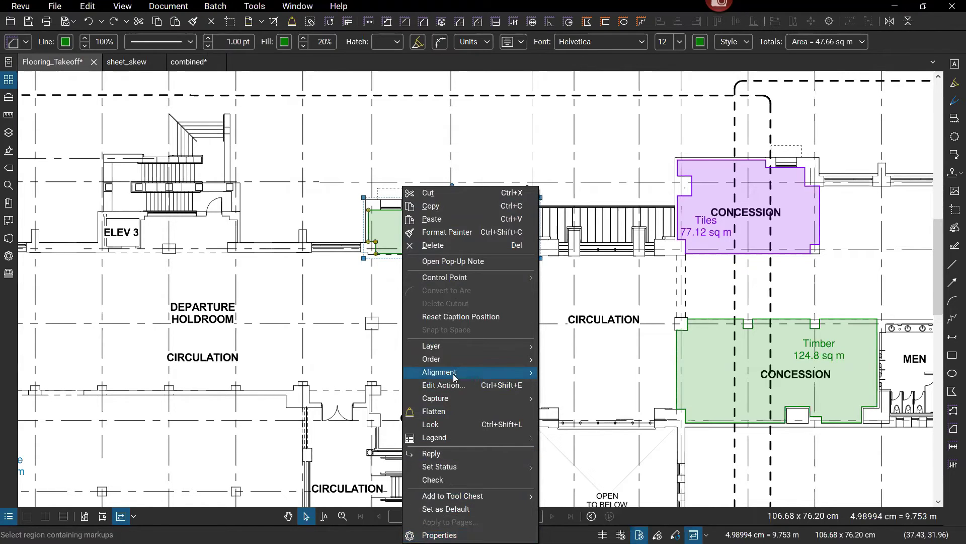
pyautogui.moveTo(455, 378)
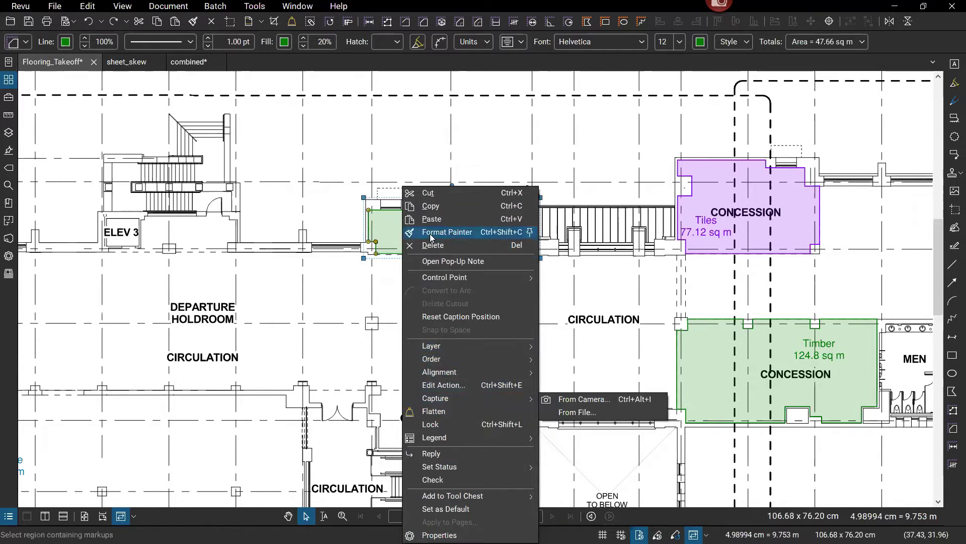
pyautogui.click(445, 348)
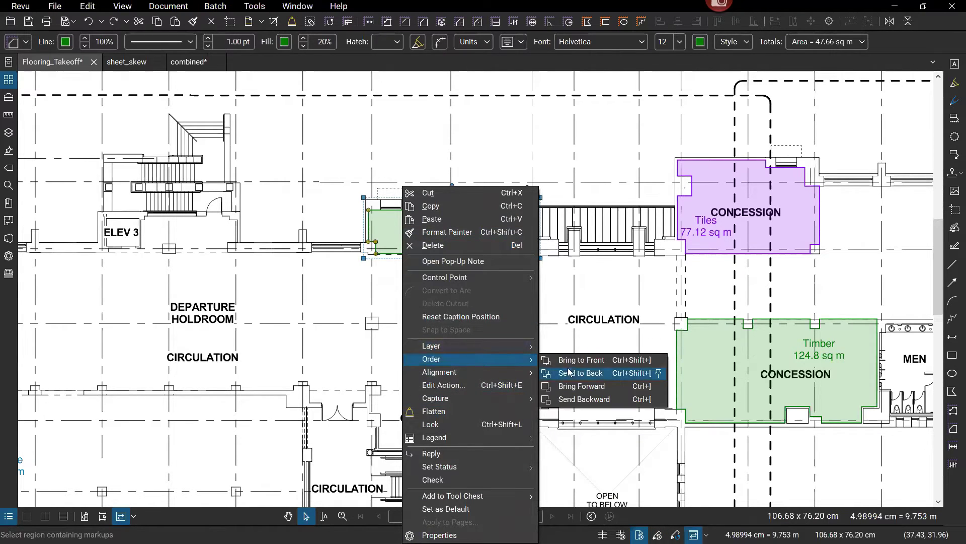
pyautogui.click(454, 386)
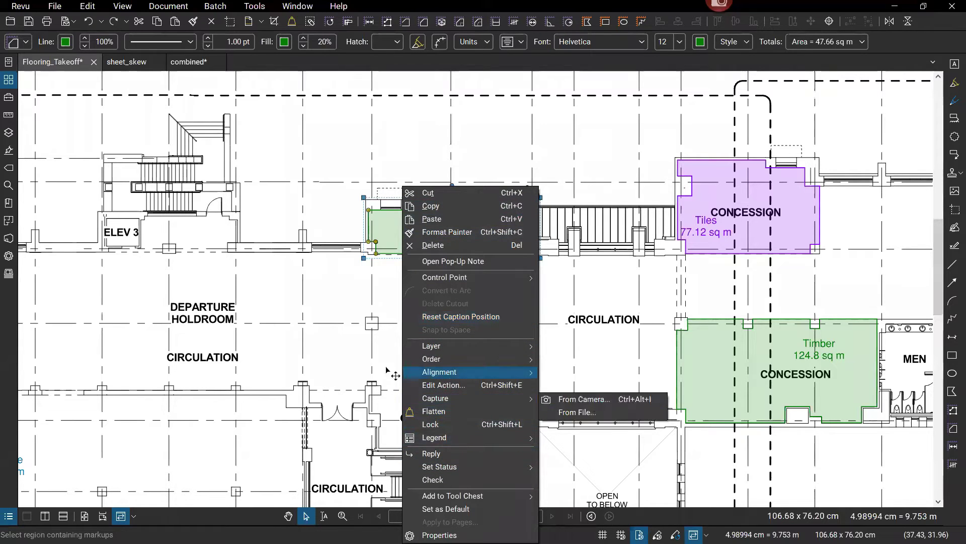
pyautogui.click(350, 307)
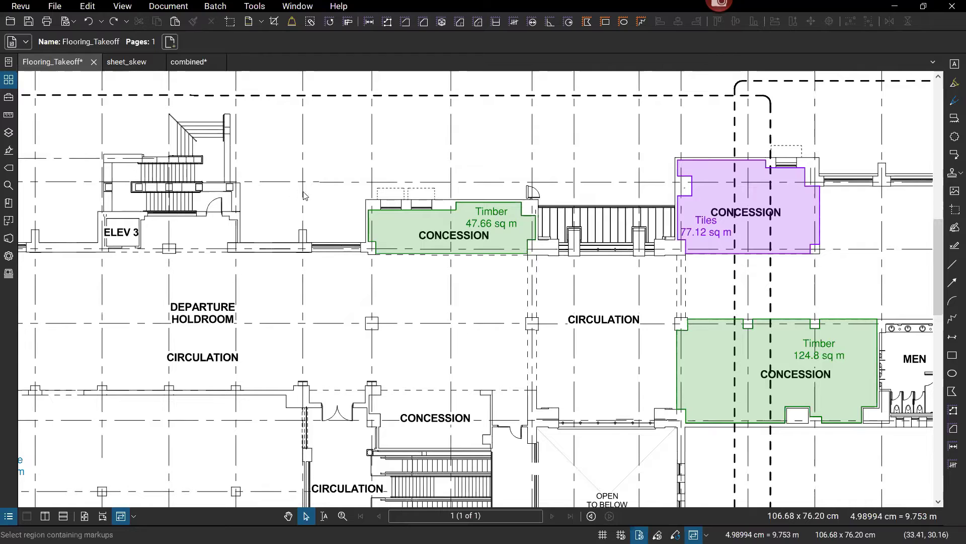
# Step: Search Revu's tools and commands for "alig"
pyautogui.click(339, 7)
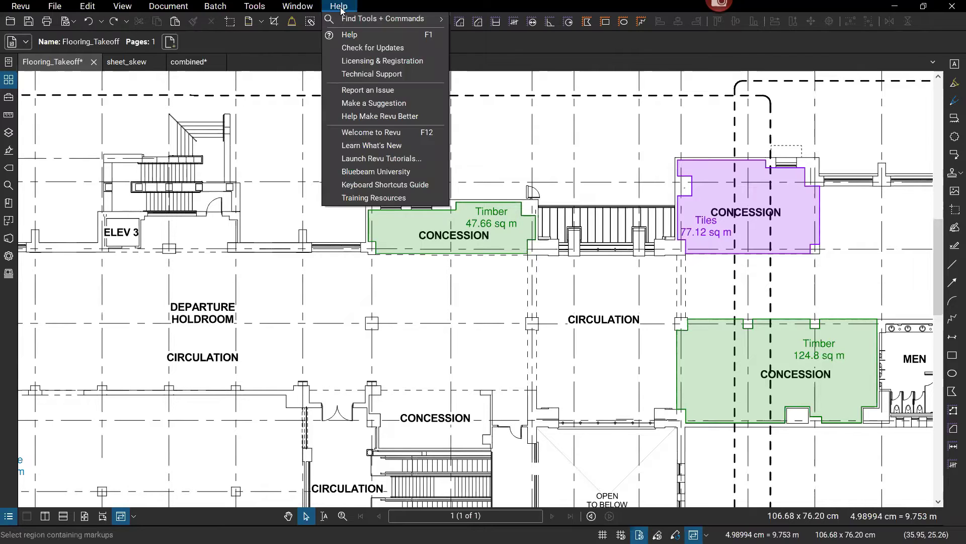
pyautogui.click(396, 20)
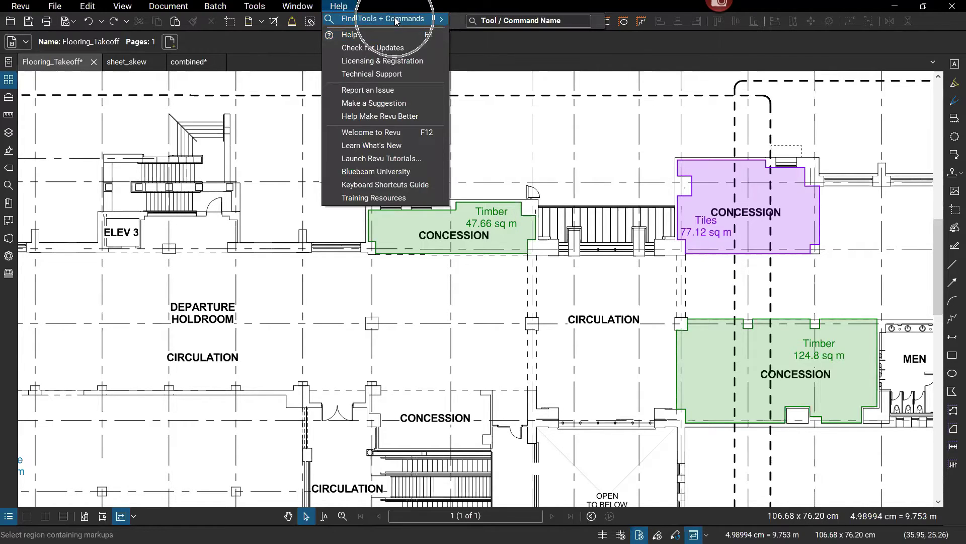
pyautogui.click(395, 20)
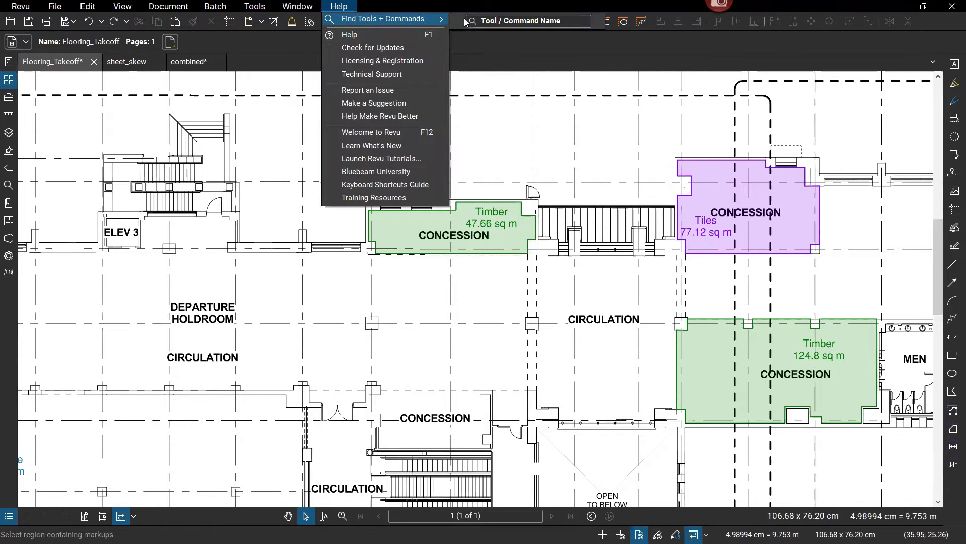
pyautogui.click(502, 21)
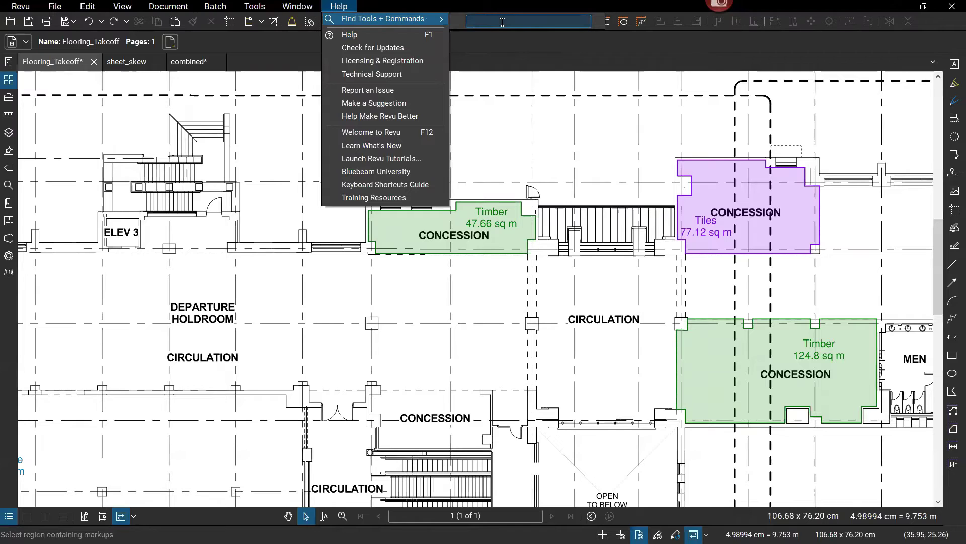
pyautogui.write('alig')
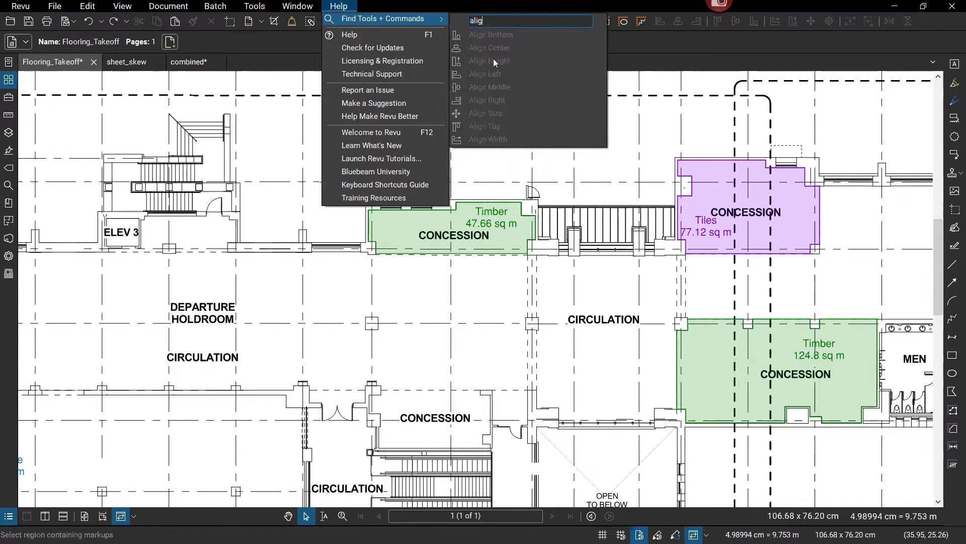
# Step: Replace the command search text with "edi" to look up editing commands
pyautogui.press('BackSpace')
pyautogui.press('BackSpace')
pyautogui.press('BackSpace')
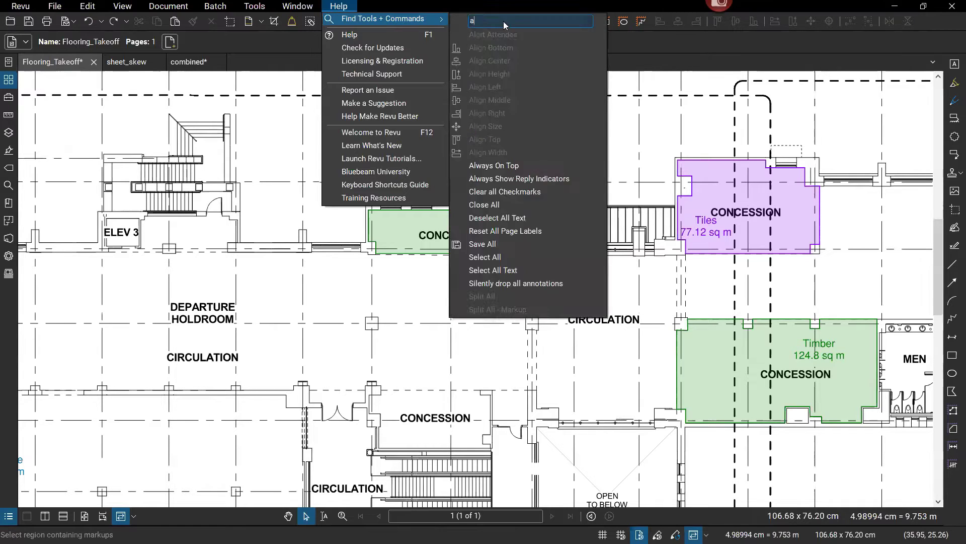
pyautogui.press('BackSpace')
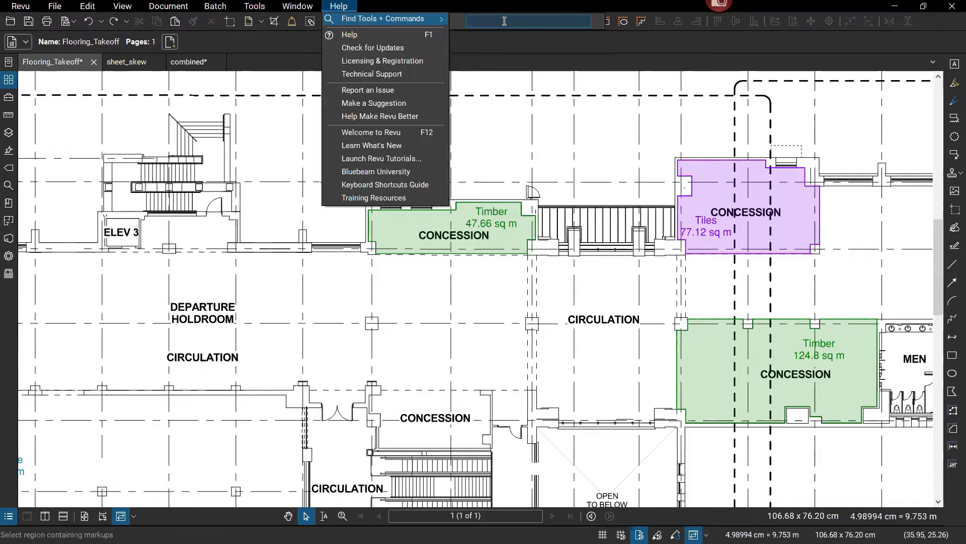
pyautogui.write('edi')
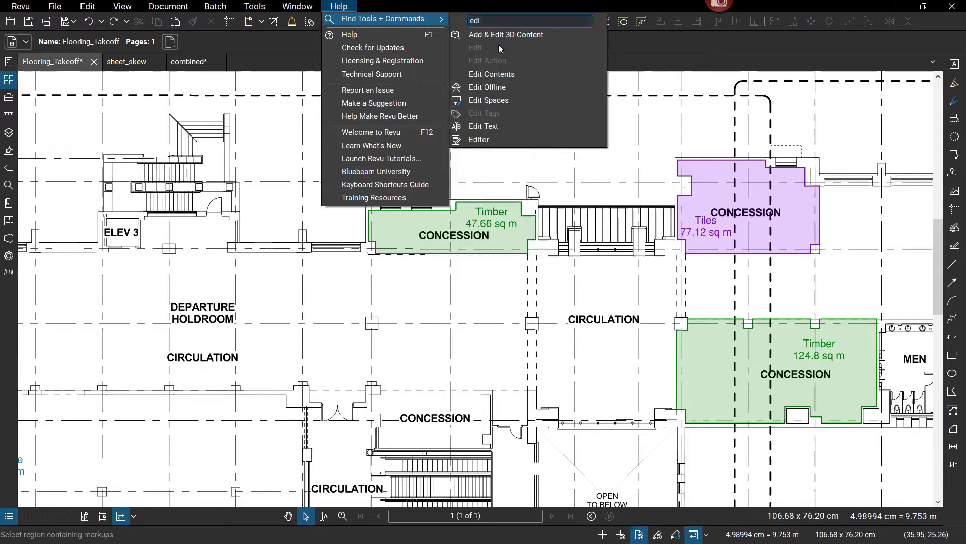
# Step: Search the tools and commands for "area" and close the search without running a command
pyautogui.press('BackSpace')
pyautogui.press('BackSpace')
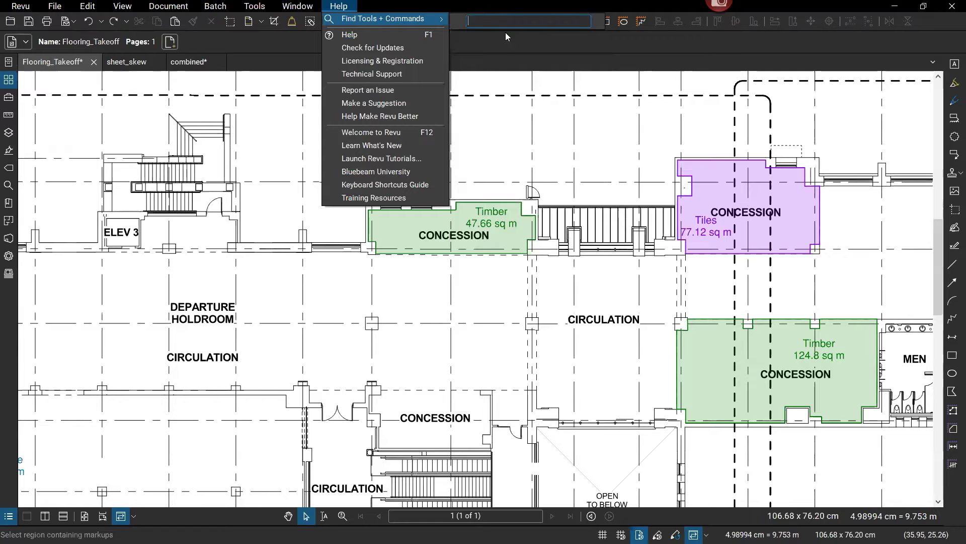
pyautogui.write('area')
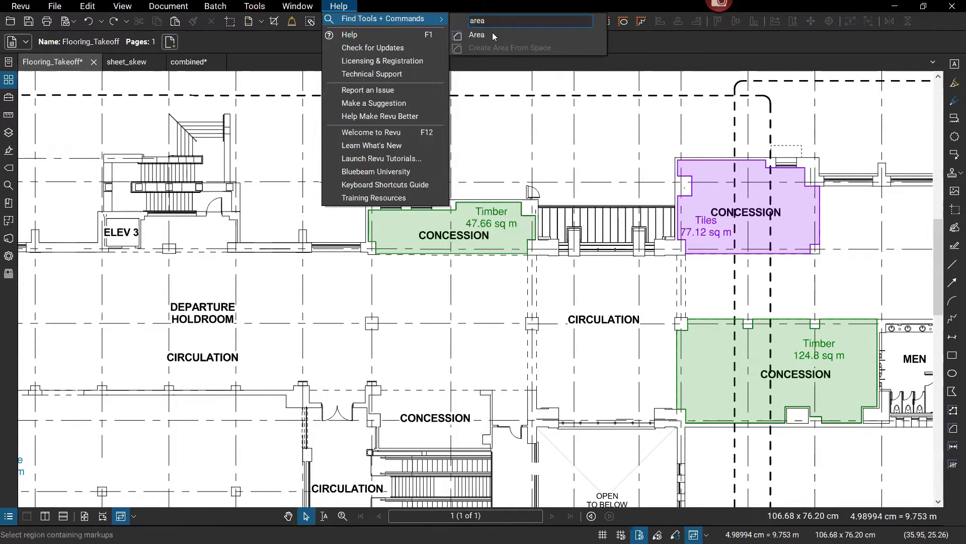
pyautogui.click(518, 113)
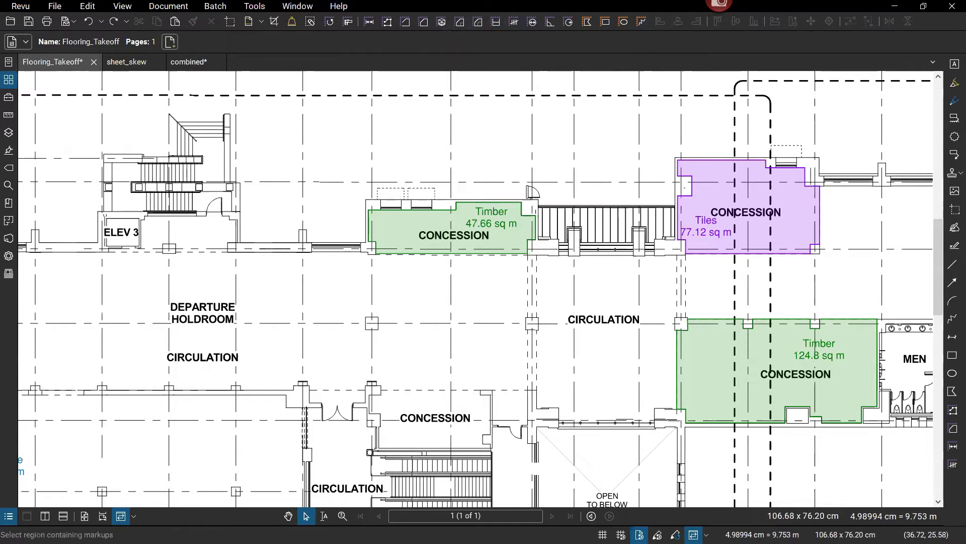
pyautogui.click(248, 7)
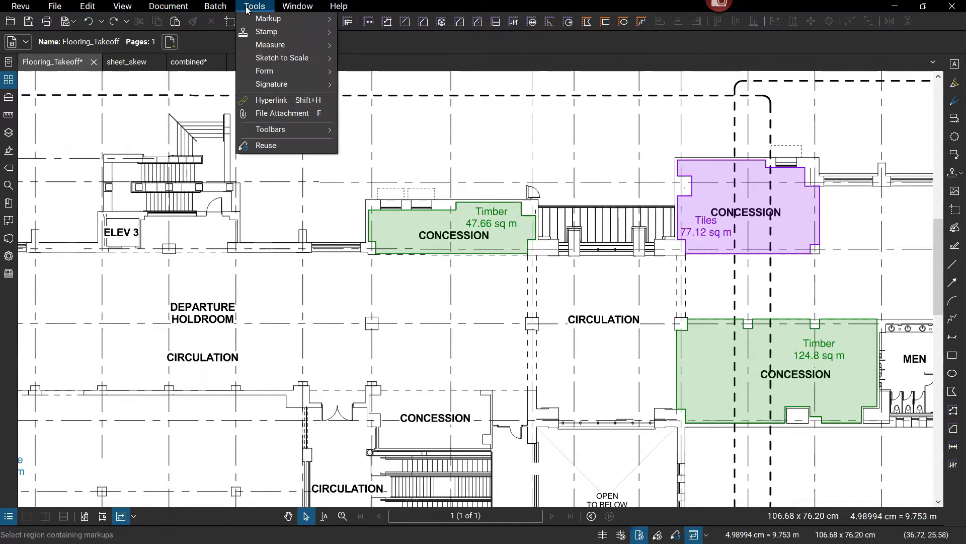
pyautogui.click(344, 7)
pyautogui.click(344, 7)
pyautogui.moveTo(394, 22)
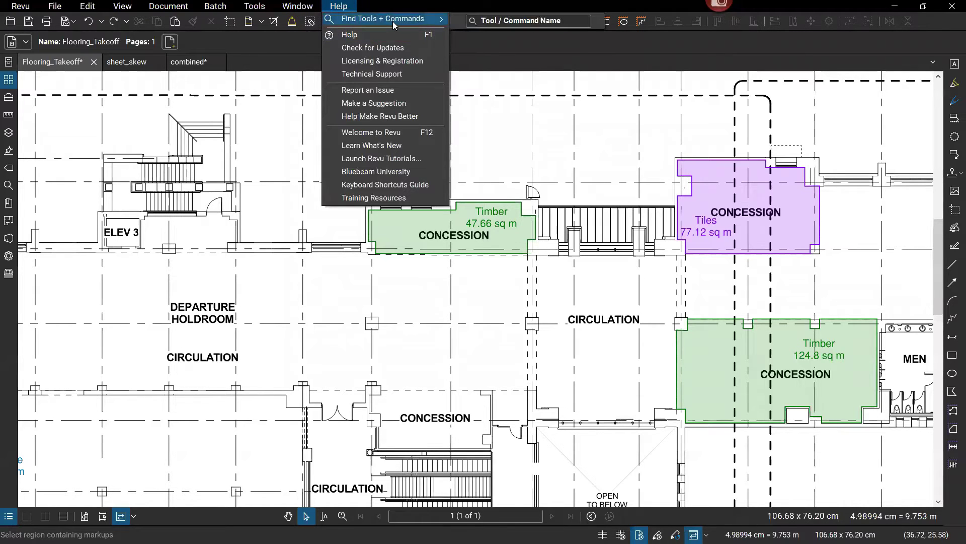
pyautogui.click(492, 167)
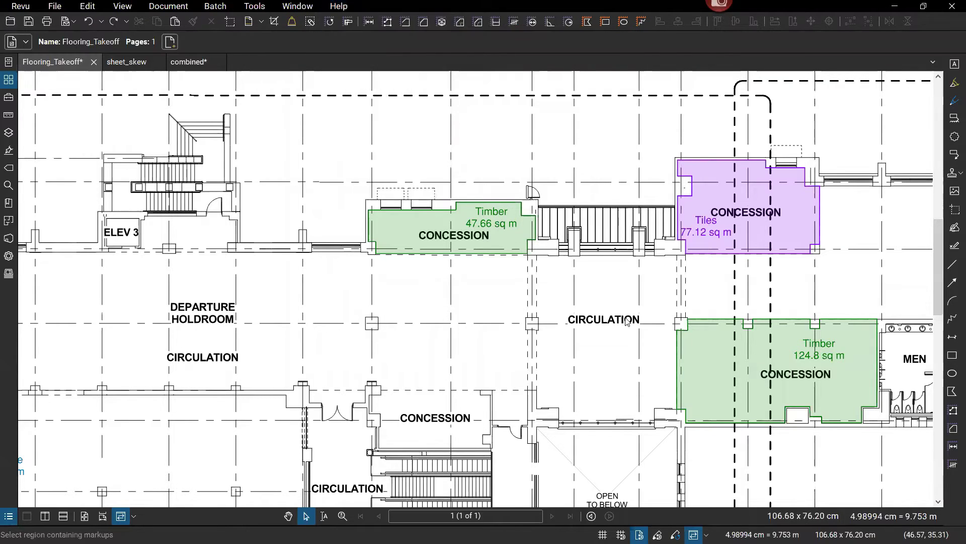
# Step: Close all three open PDFs, saving the changes to Flooring_Takeoff and combined
pyautogui.click(94, 62)
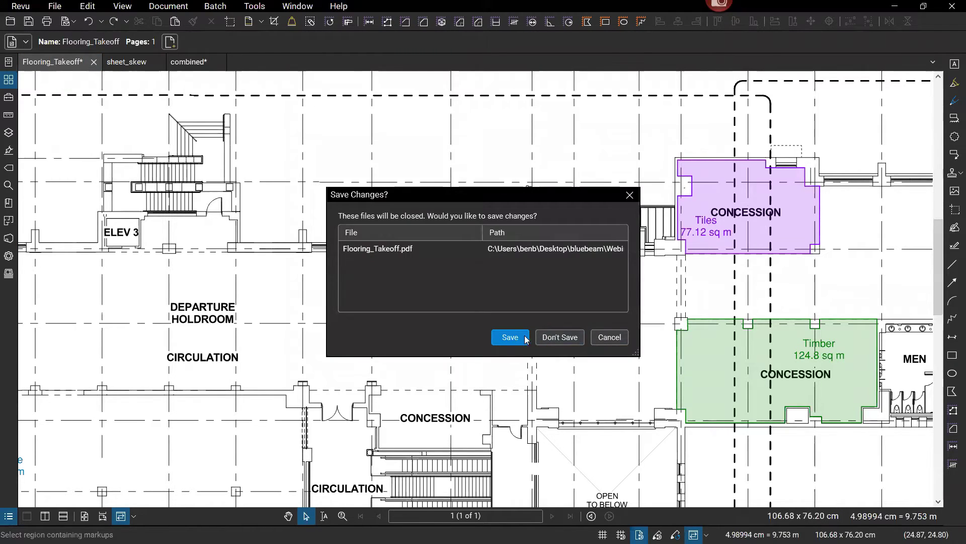
pyautogui.click(510, 337)
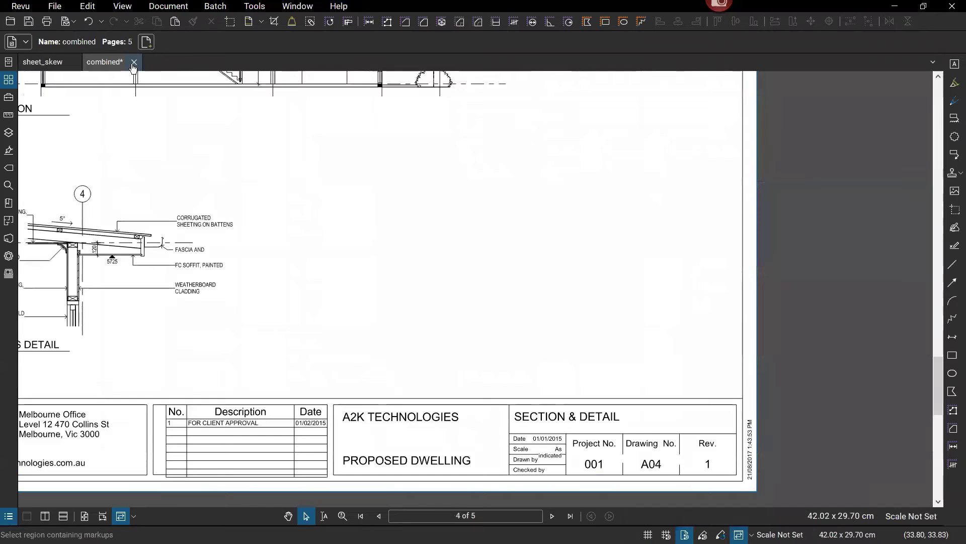
pyautogui.click(134, 62)
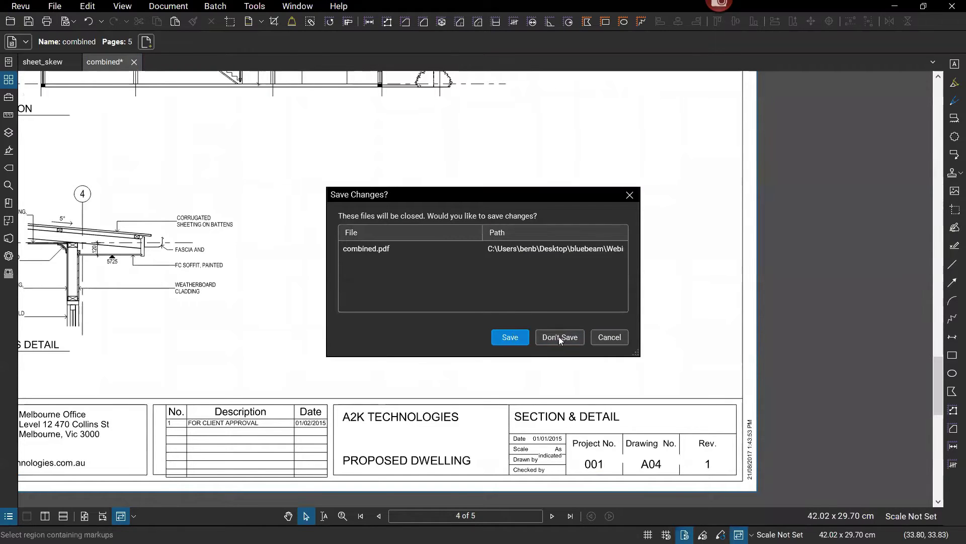
pyautogui.click(510, 337)
pyautogui.click(76, 63)
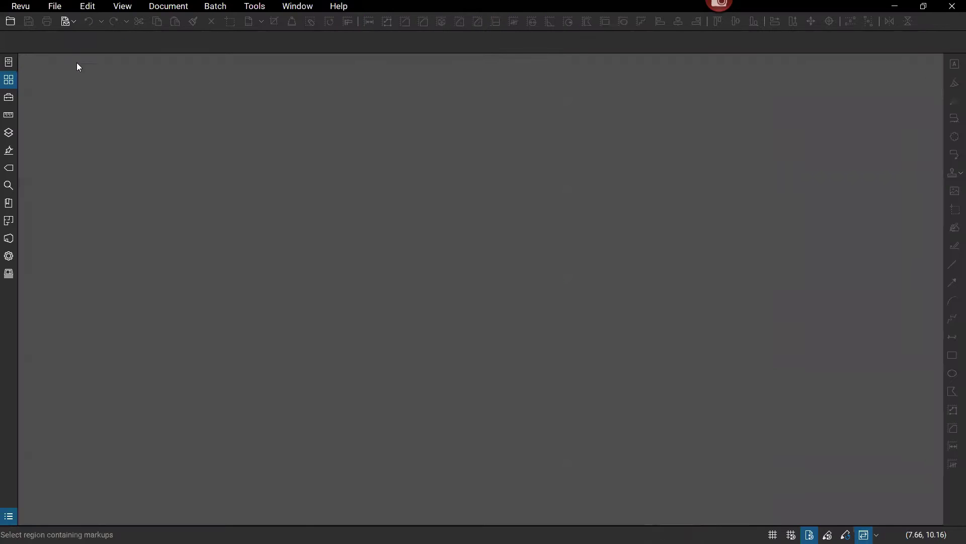
# Step: Open both A1.2.0 - 2ND FLOOR REFERENCE PLAN PDFs from the Webinar folder, the original and REV 1
pyautogui.click(58, 11)
pyautogui.moveTo(85, 58)
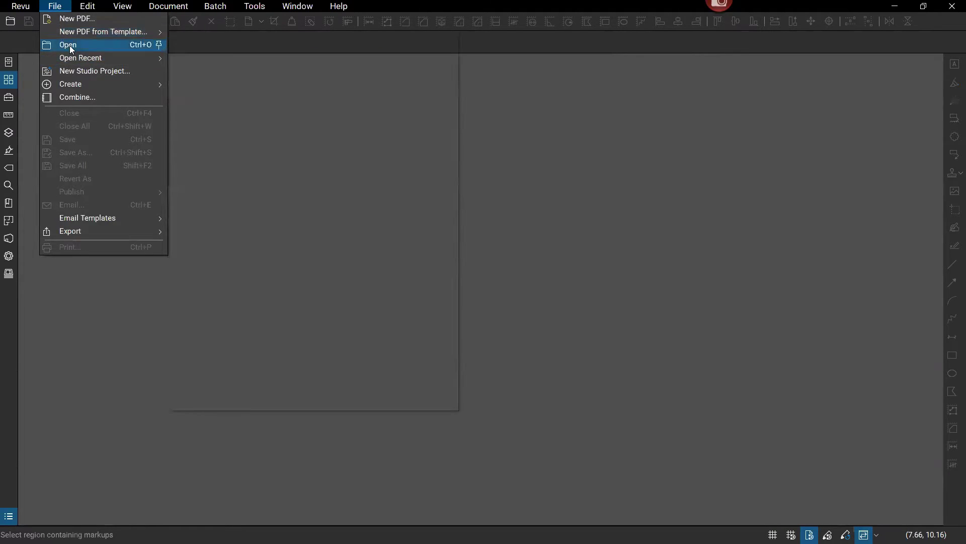
pyautogui.click(75, 44)
pyautogui.click(565, 335)
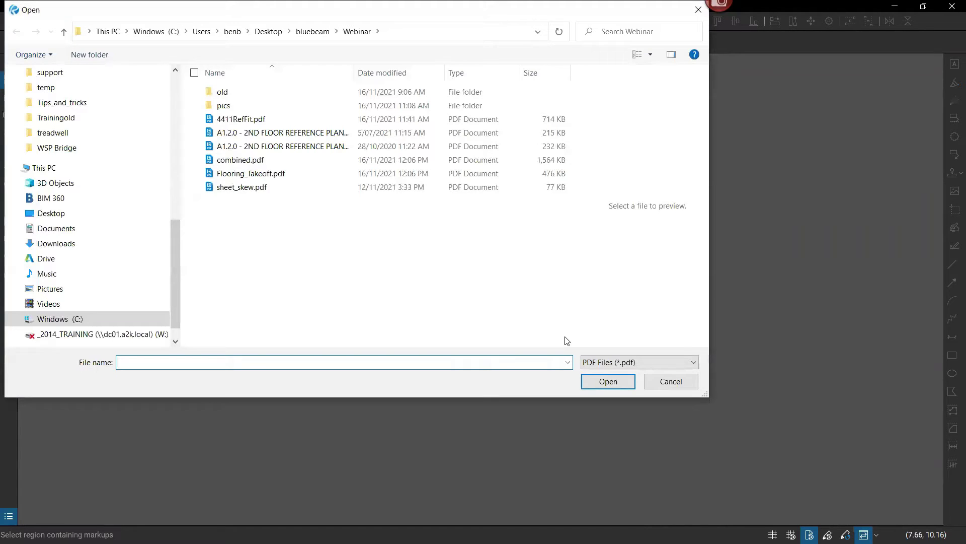
pyautogui.click(302, 132)
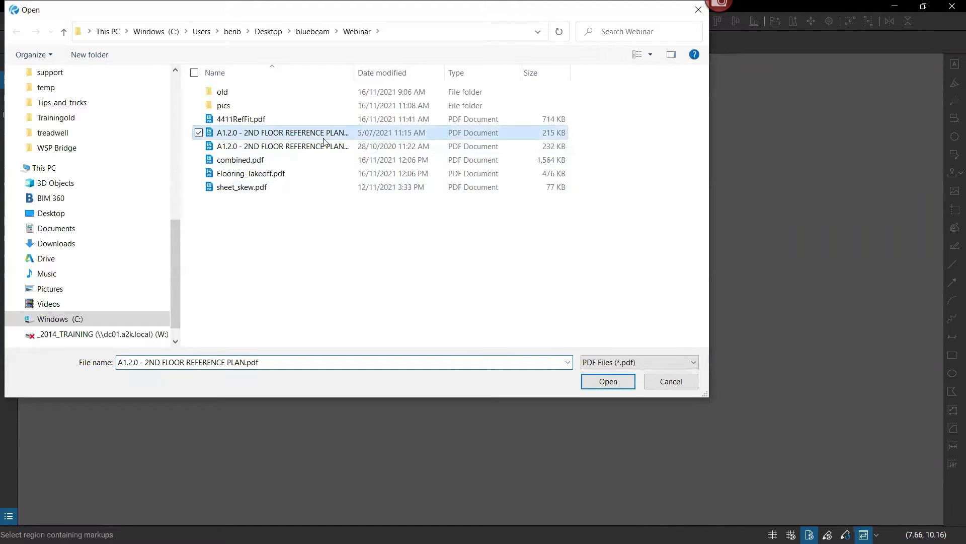
pyautogui.keyDown('ctrl'); pyautogui.click(322, 146); pyautogui.keyUp('ctrl')
pyautogui.click(609, 379)
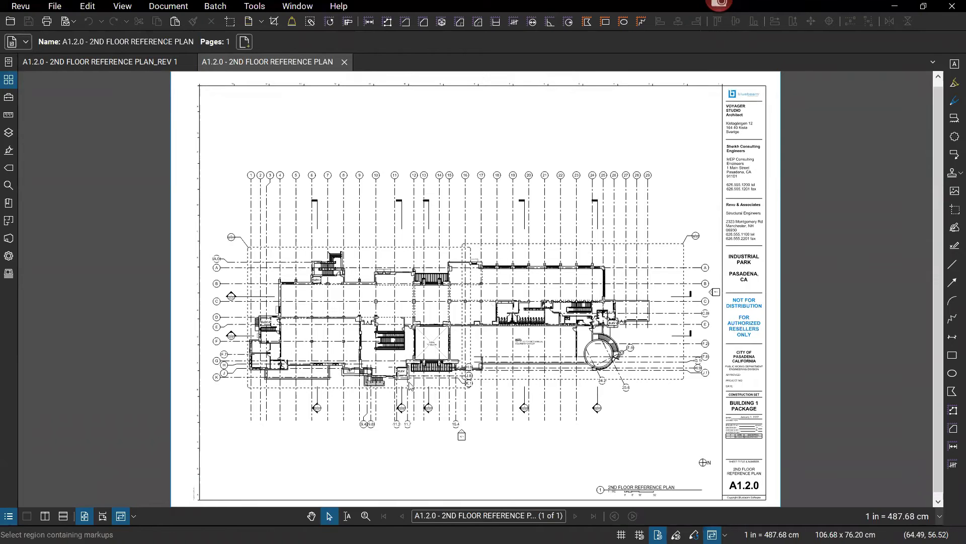
# Step: Split the workspace vertically and show 2ND FLOOR REFERENCE PLAN_REV 1 beside the original plan
pyautogui.click(45, 516)
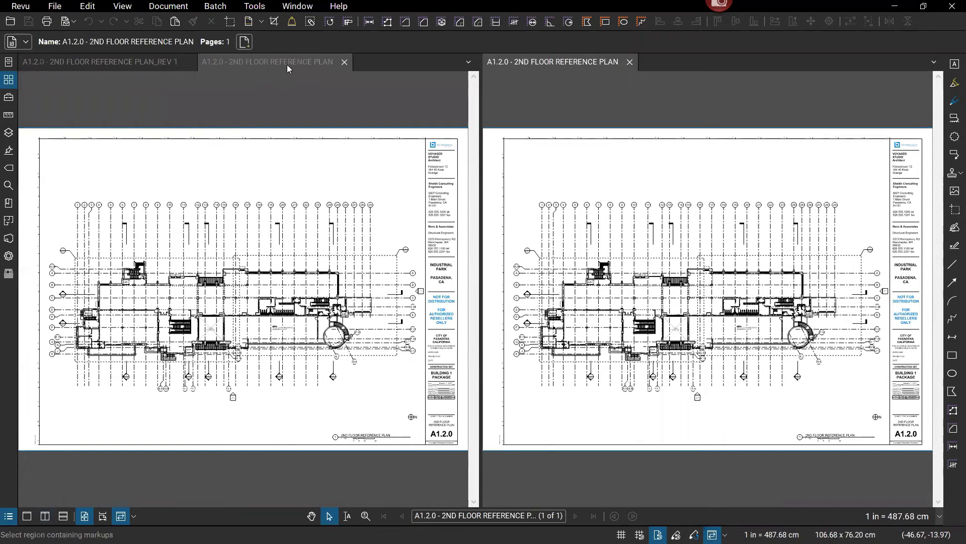
pyautogui.click(599, 63)
pyautogui.click(249, 82)
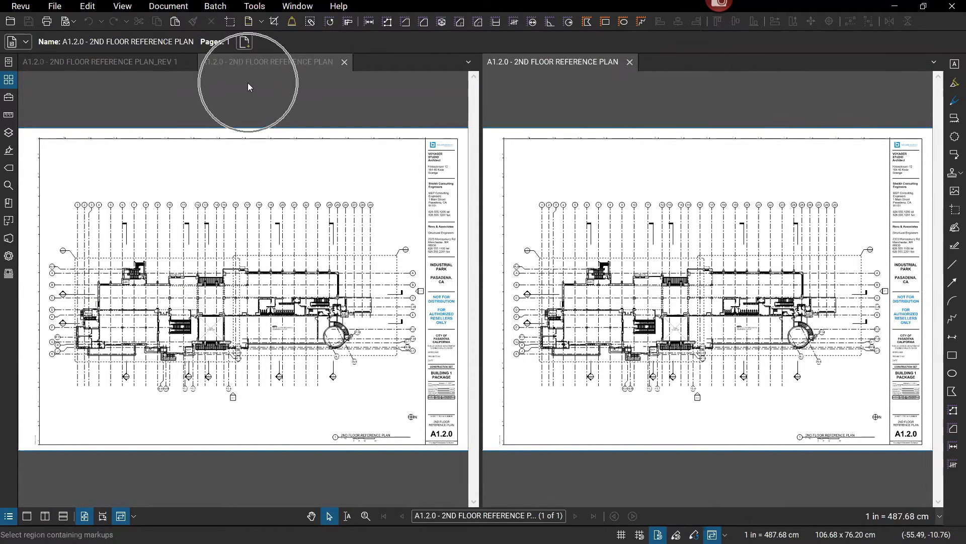
pyautogui.click(152, 63)
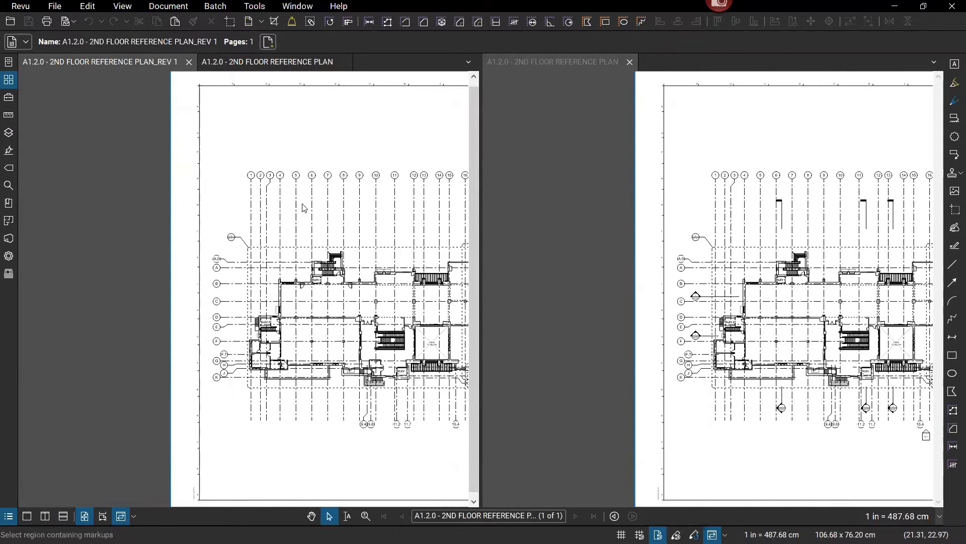
# Step: View the installed Revu version information, close it, and locate the Check for Updates command without running it
pyautogui.click(23, 9)
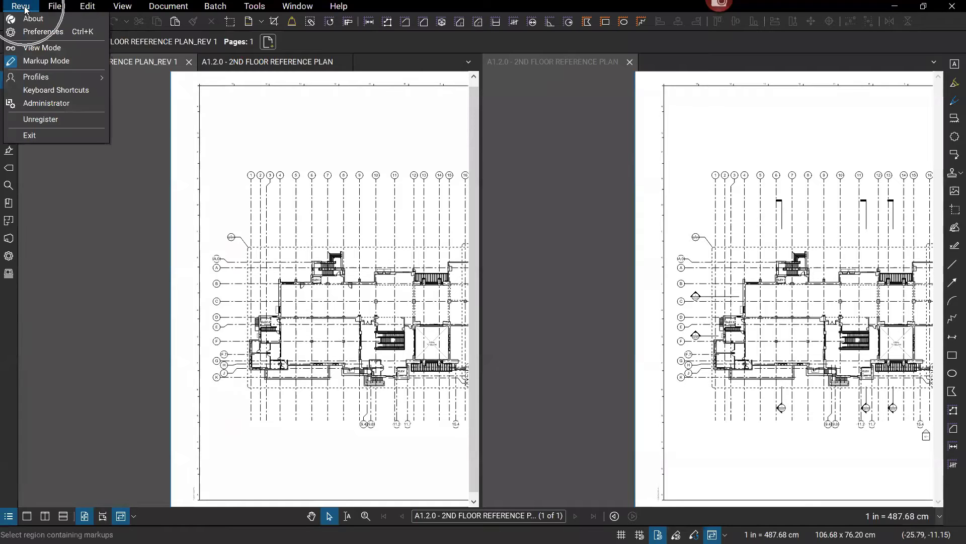
pyautogui.click(33, 19)
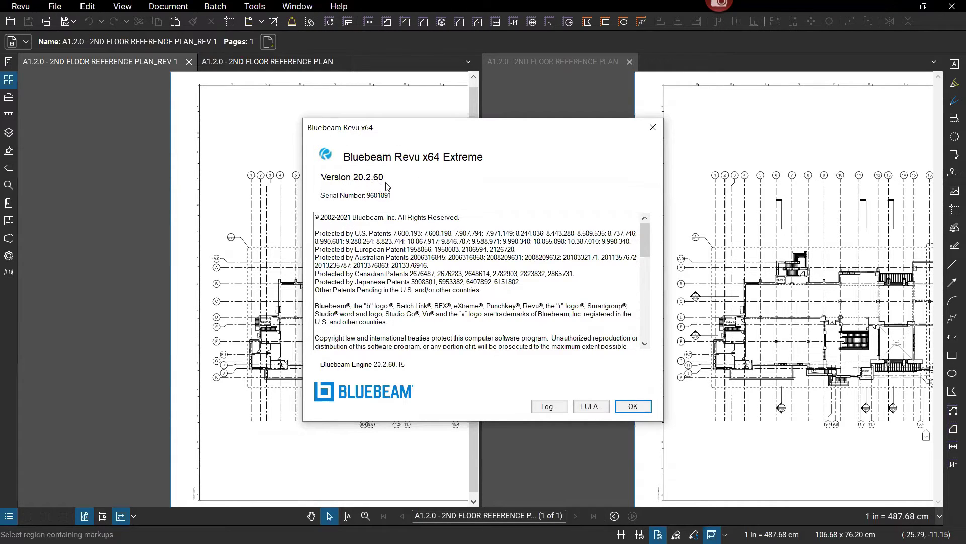
pyautogui.click(633, 406)
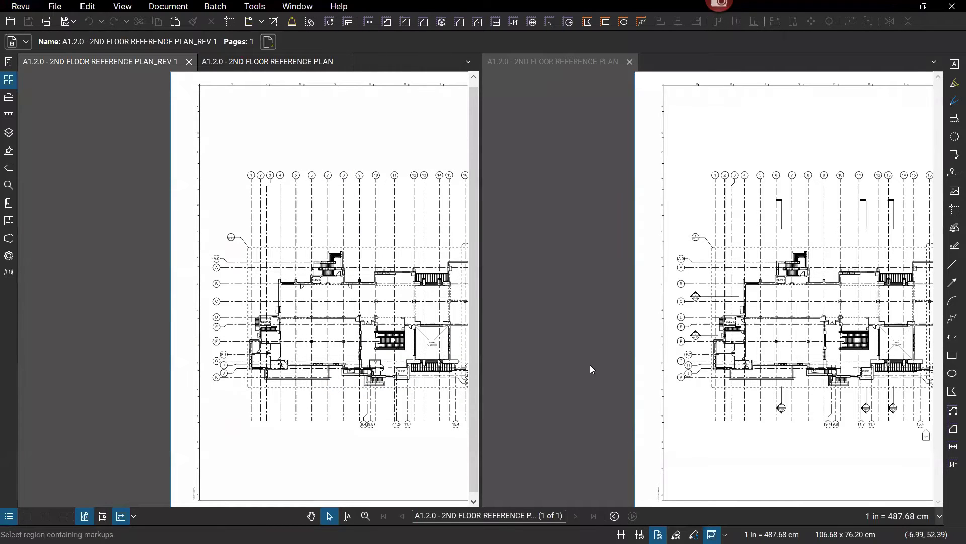
pyautogui.click(341, 9)
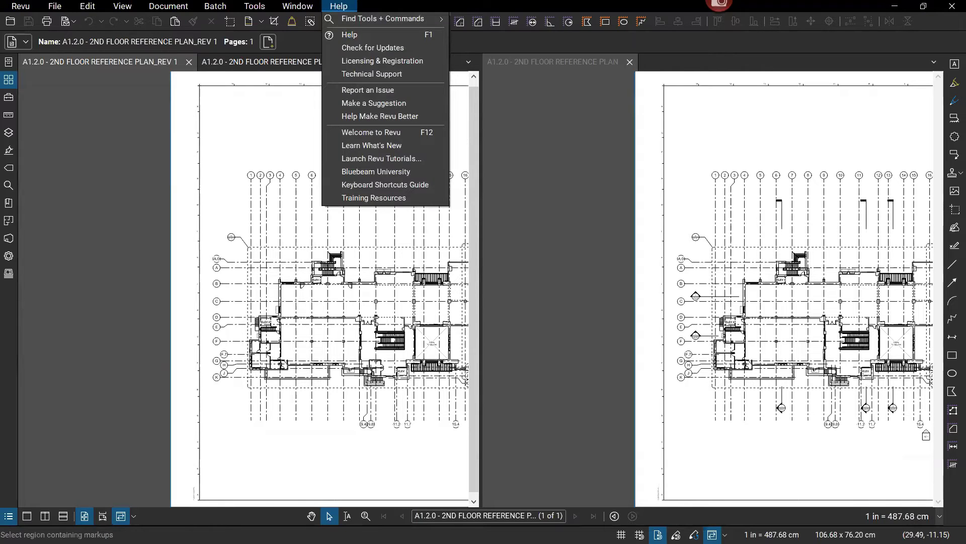
pyautogui.click(391, 50)
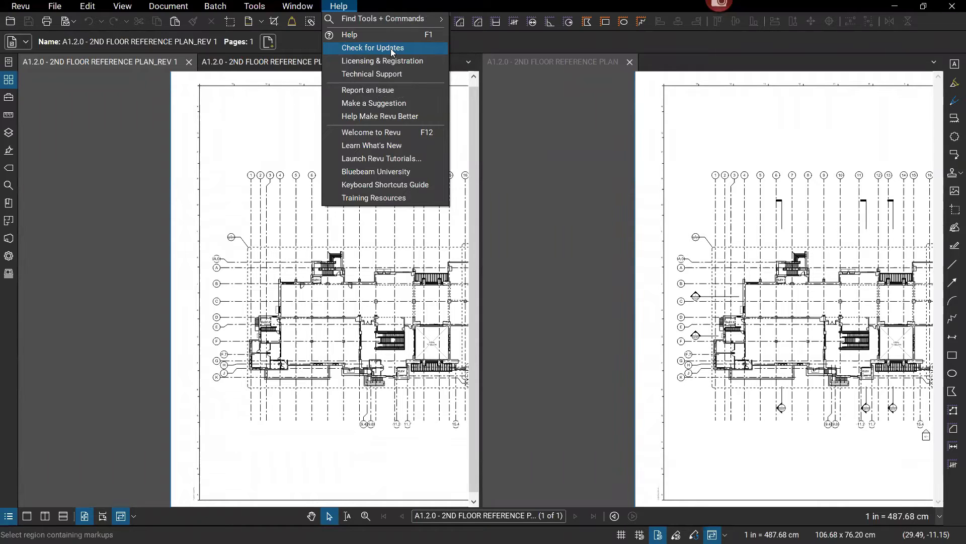
pyautogui.click(241, 178)
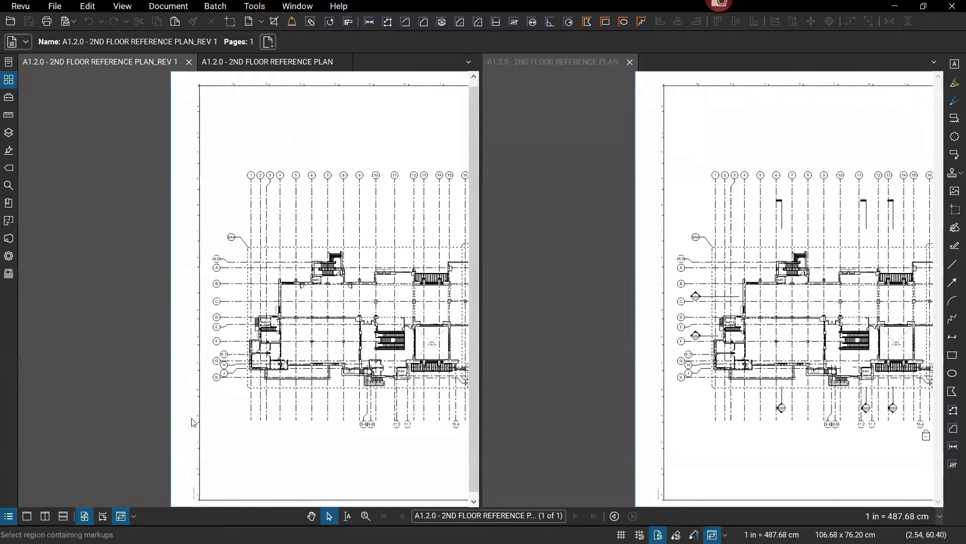
# Step: Turn off view synchronization and zoom the REV 1 plan on its own to the area around ELEV 3
pyautogui.click(120, 517)
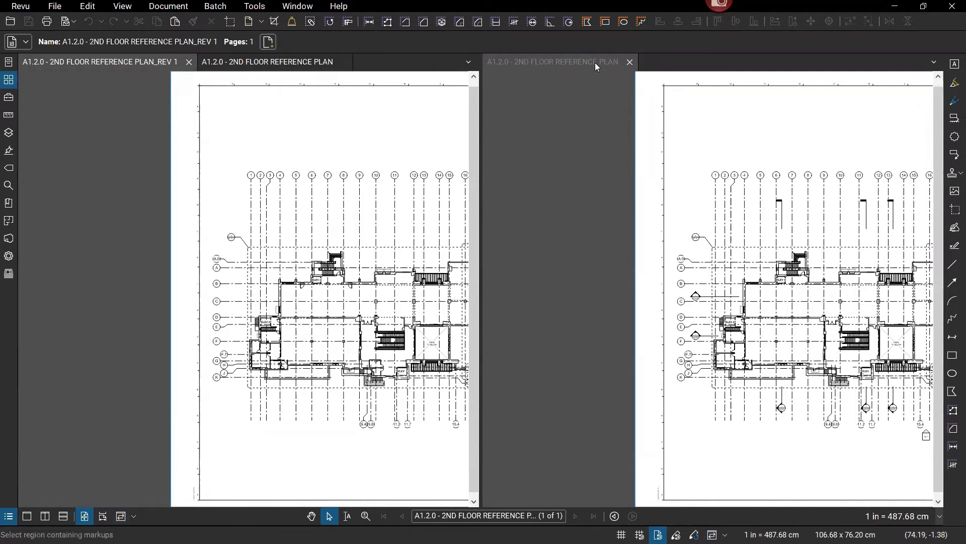
pyautogui.scroll(2, 351, 268)
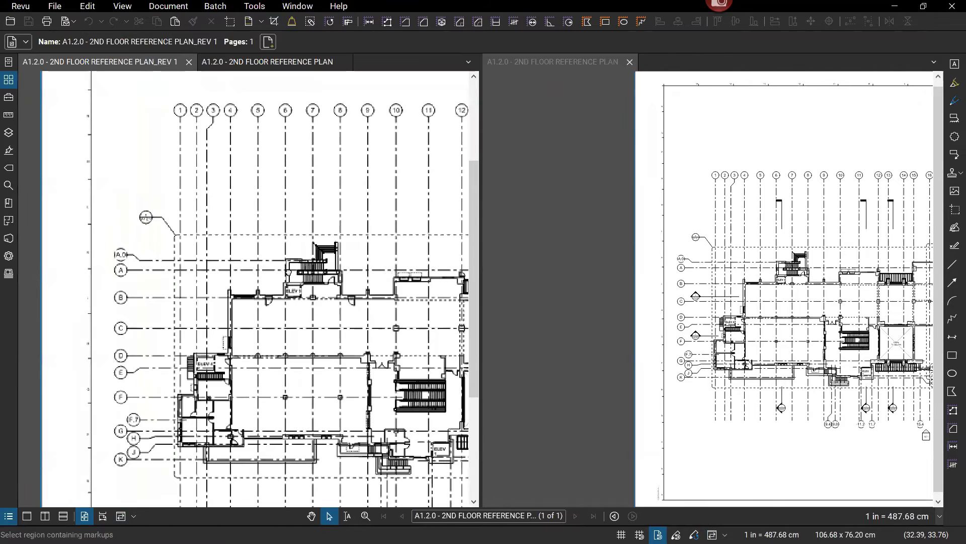
pyautogui.scroll(4, 352, 268)
pyautogui.scroll(-2, 352, 268)
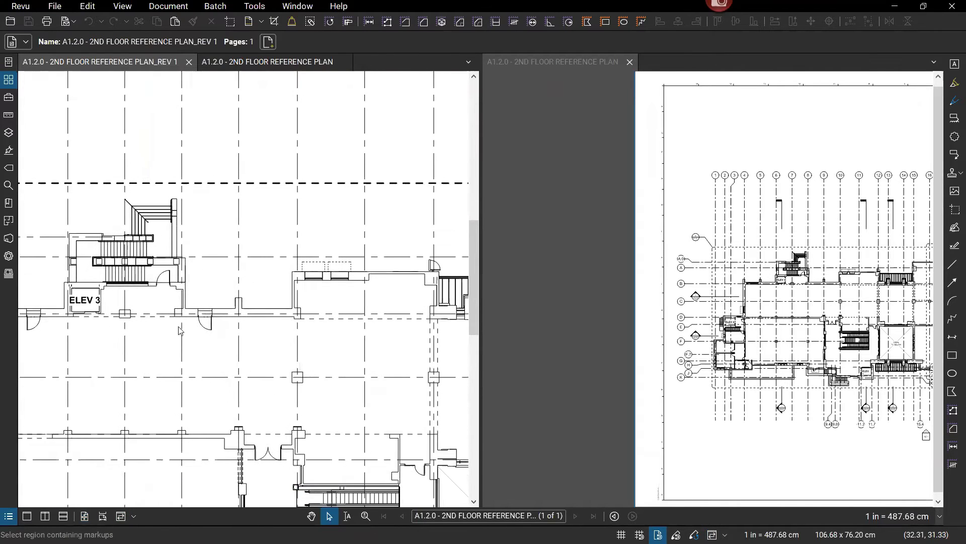
# Step: Review the Split and Synchronize view commands and turn view synchronization back on for the two plans
pyautogui.click(120, 518)
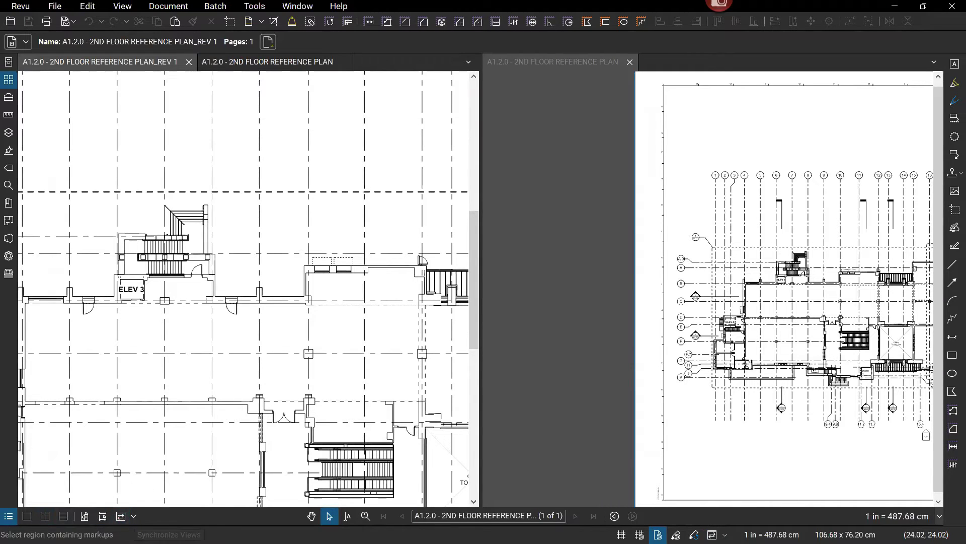
pyautogui.click(123, 6)
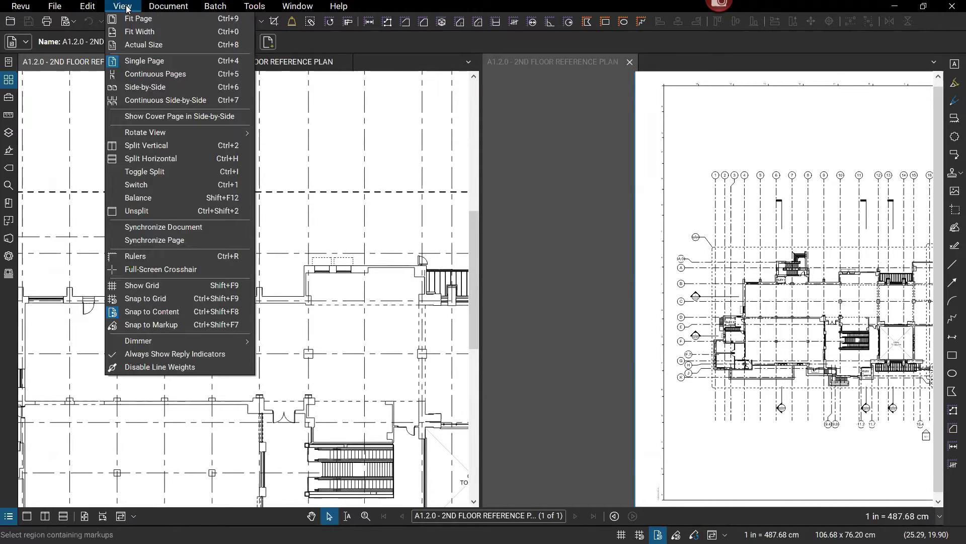
pyautogui.click(150, 146)
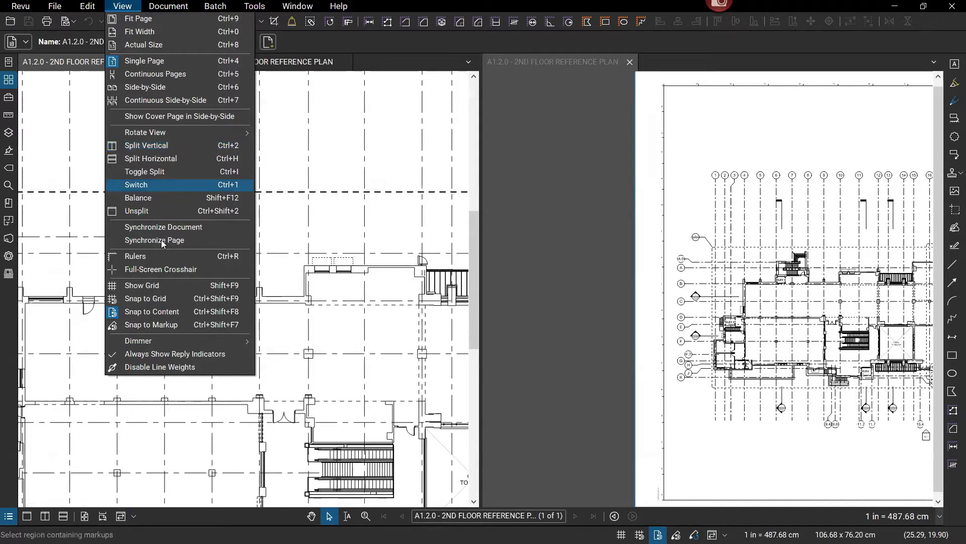
pyautogui.click(175, 230)
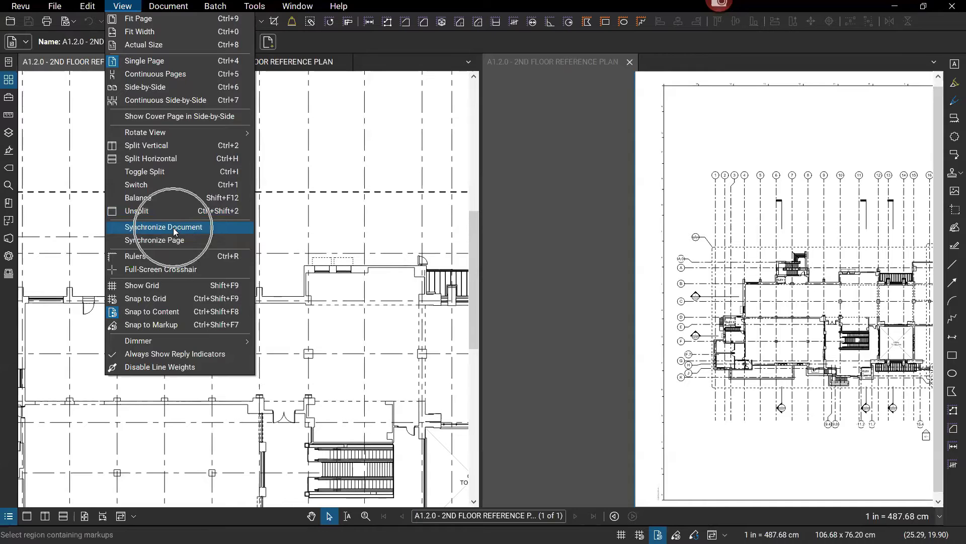
pyautogui.click(124, 518)
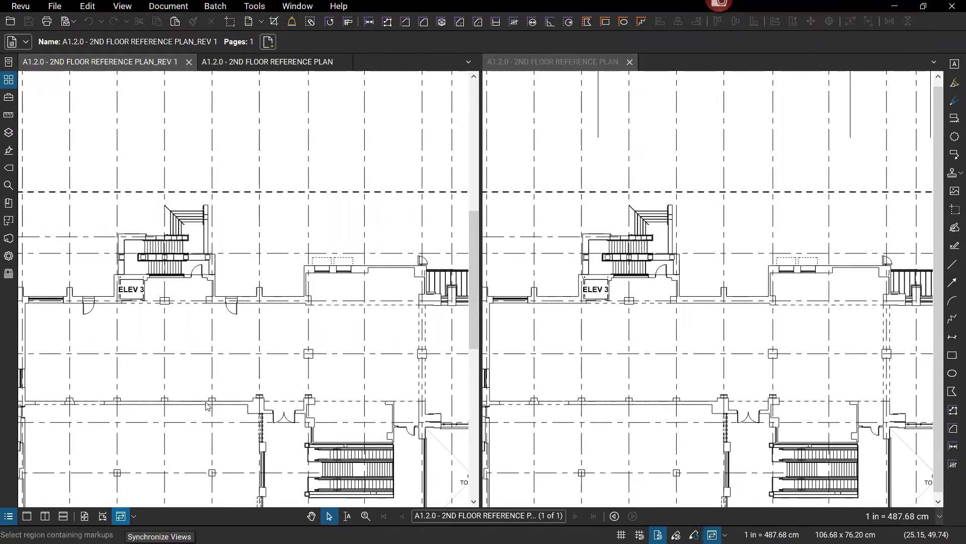
# Step: Compare REV 1 with the original plan from the ELEV 3 stair across to the room beside ELEV 2
pyautogui.scroll(-3, 375, 337)
pyautogui.hscroll(6, 375, 337)
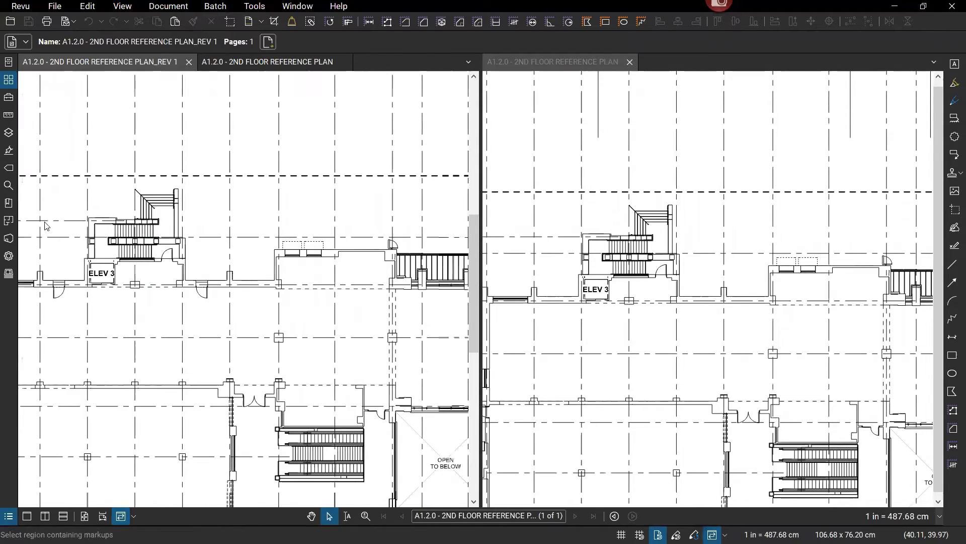
pyautogui.scroll(-2, 363, 285)
pyautogui.hscroll(8, 363, 285)
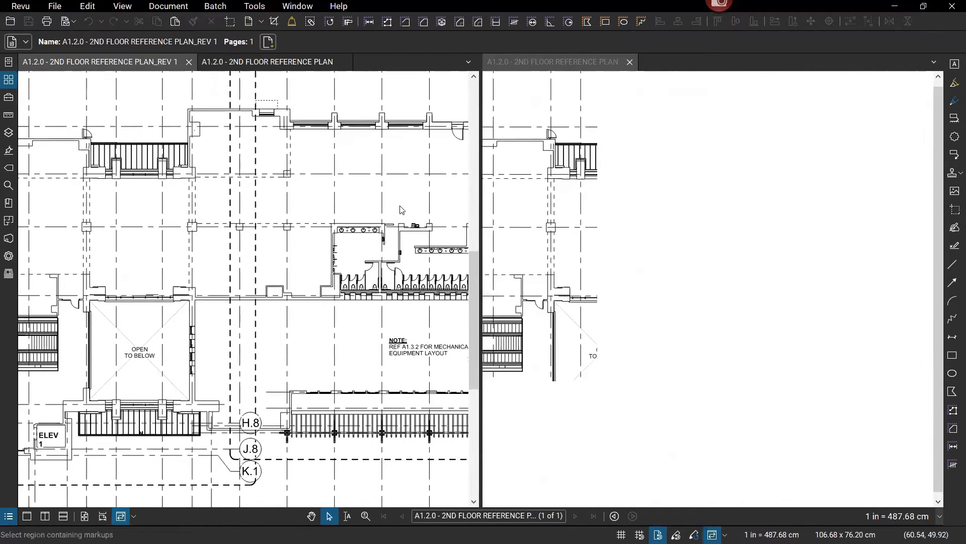
pyautogui.scroll(-2, 266, 322)
pyautogui.hscroll(2, 266, 322)
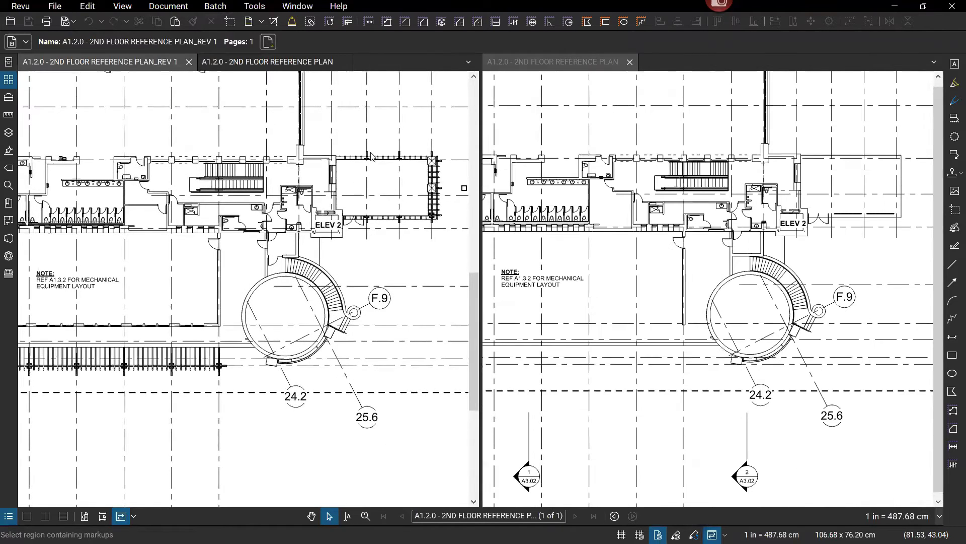
pyautogui.scroll(2, 99, 168)
pyautogui.hscroll(3, 99, 169)
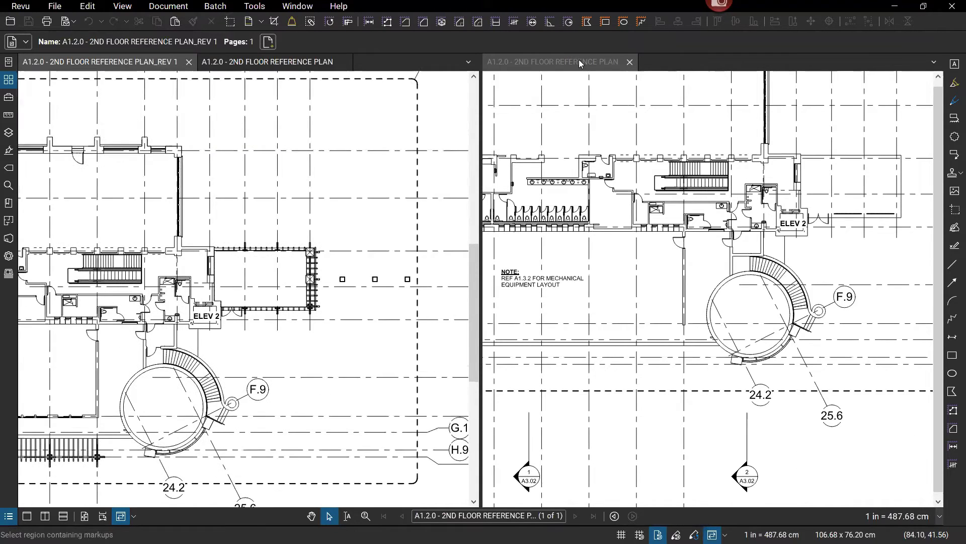
pyautogui.scroll(4, 285, 284)
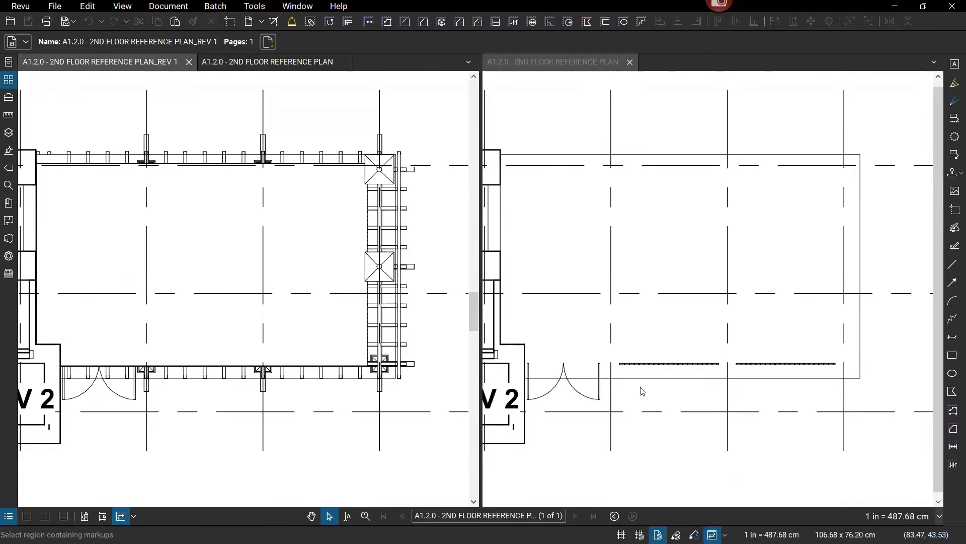
# Step: Compare the restroom area of both plans and examine the wall recess above the sinks in REV 1 up close
pyautogui.scroll(-2, 258, 356)
pyautogui.hscroll(-3, 405, 345)
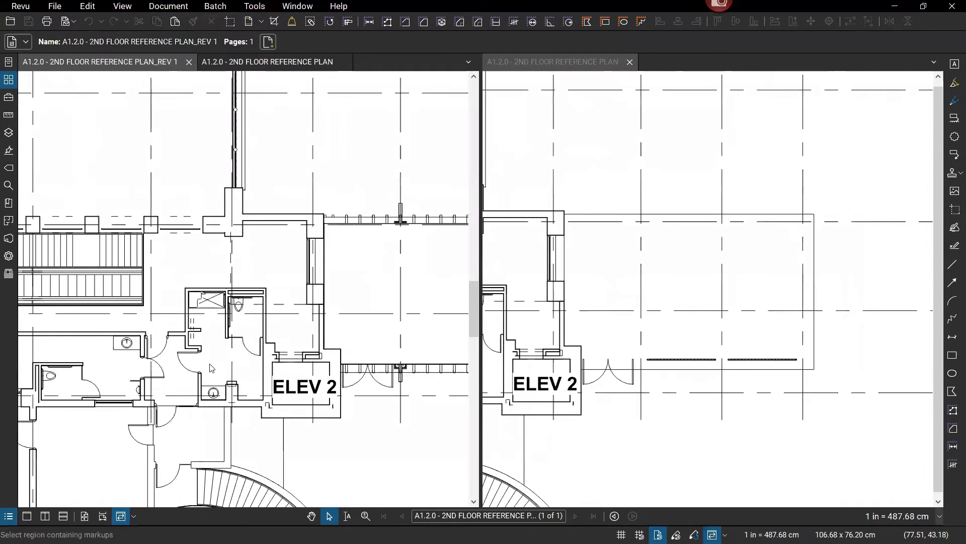
pyautogui.scroll(2, 302, 327)
pyautogui.scroll(3, 215, 312)
pyautogui.hscroll(-4, 215, 311)
pyautogui.scroll(1, 201, 310)
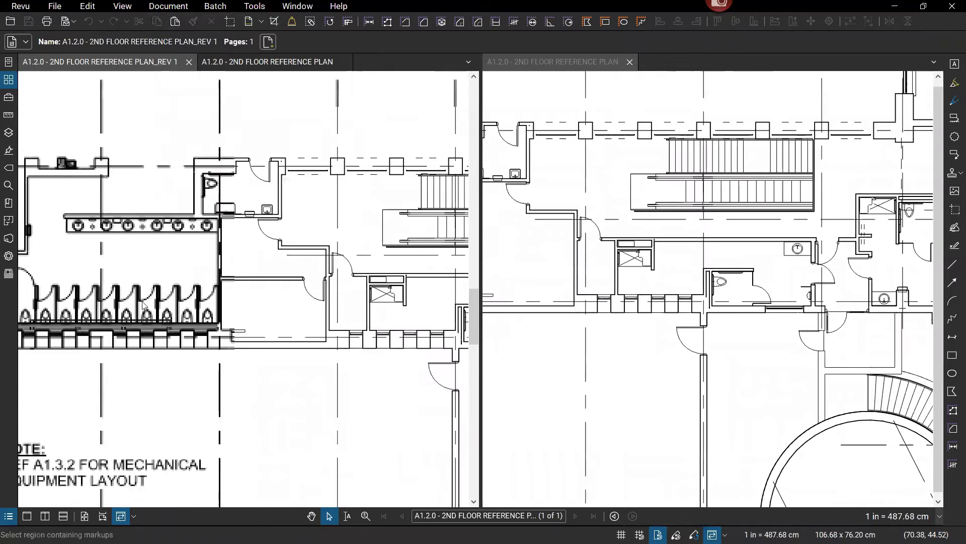
pyautogui.hscroll(-3, 320, 343)
pyautogui.scroll(1, 320, 343)
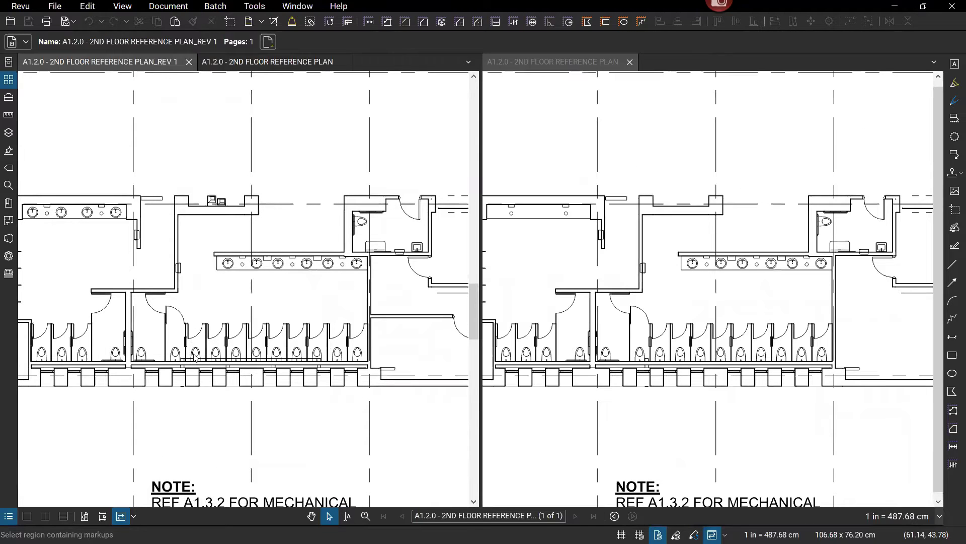
pyautogui.scroll(5, 192, 215)
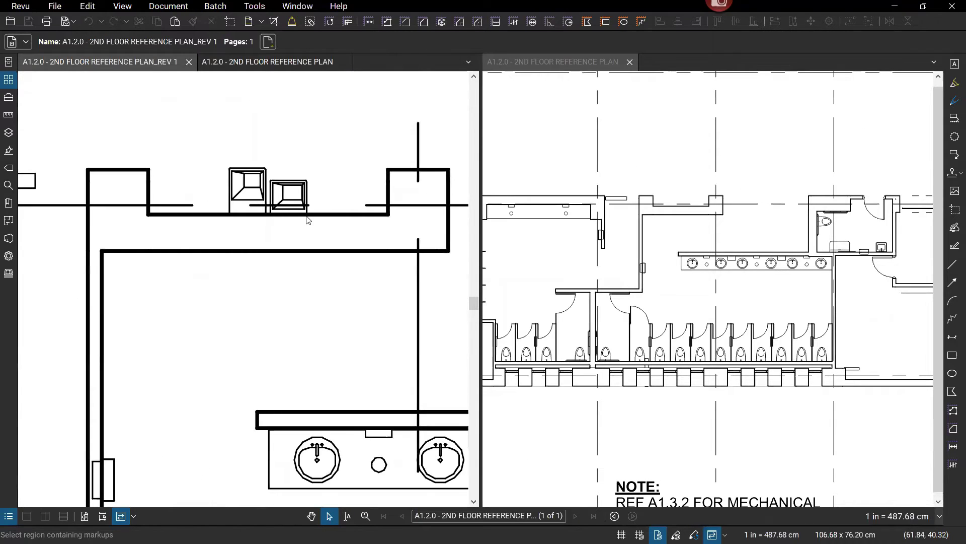
pyautogui.scroll(1, 307, 251)
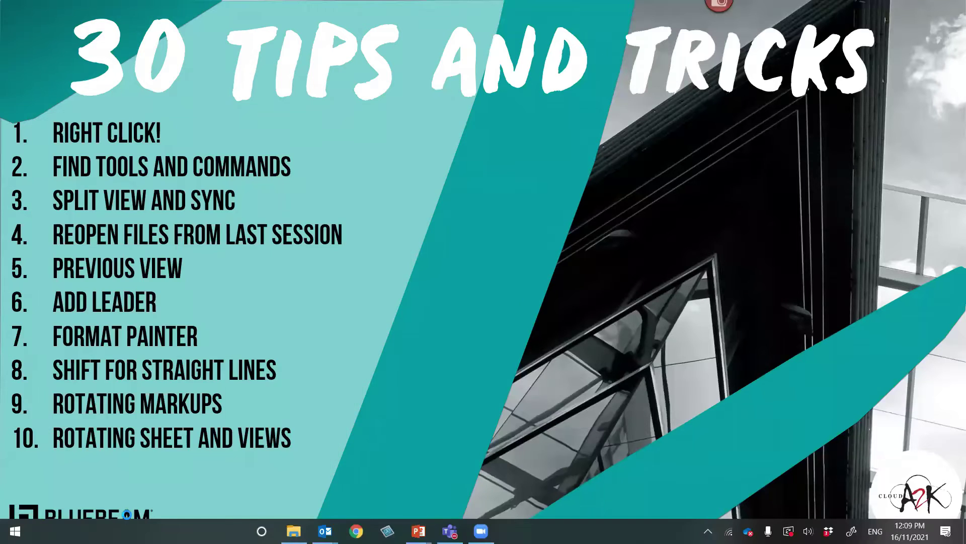
# Step: Search Windows for "revu" and launch Bluebeam Revu 20
pyautogui.click(127, 529)
pyautogui.write('revu')
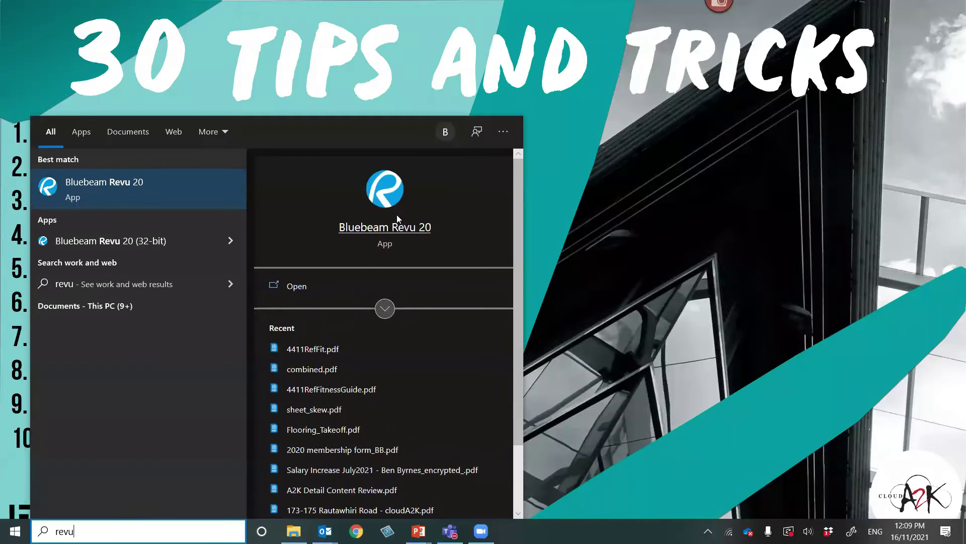
pyautogui.click(397, 228)
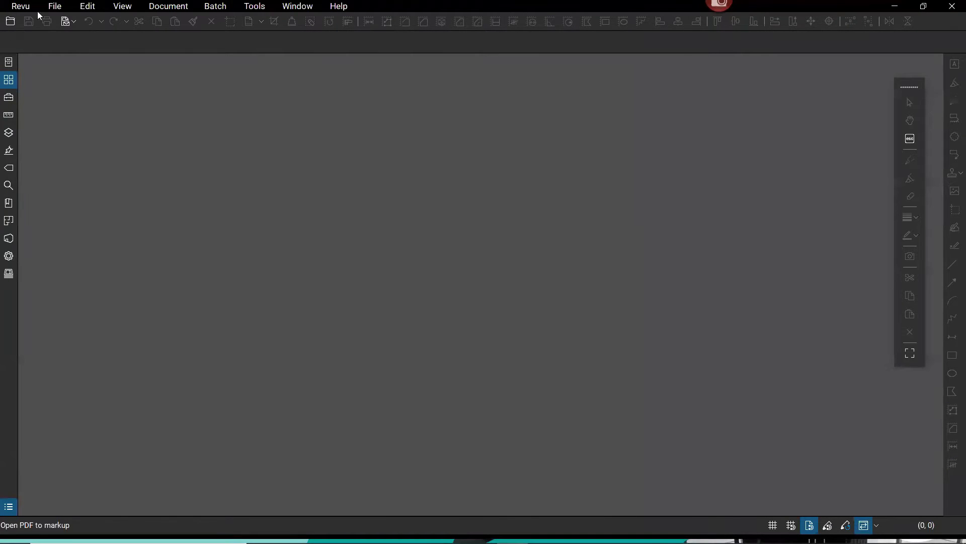
pyautogui.click(55, 8)
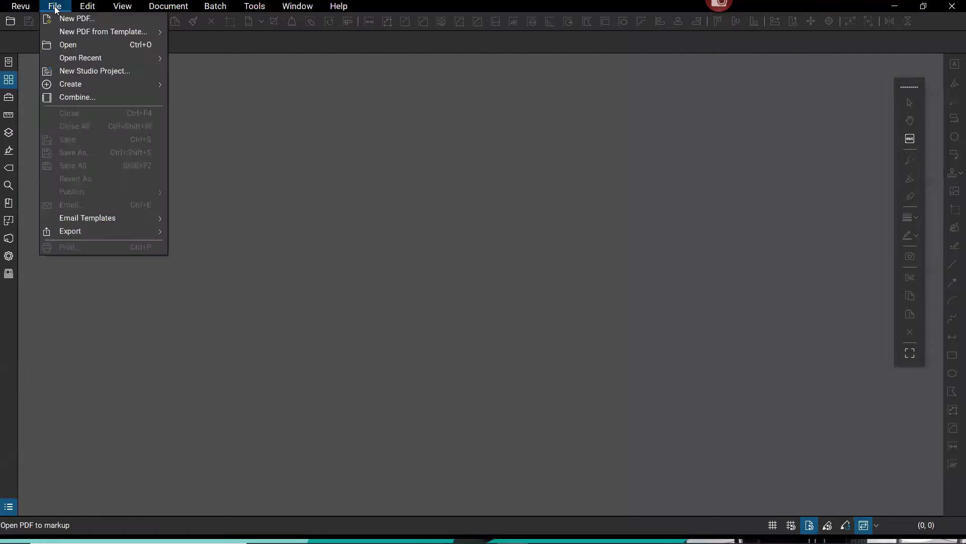
pyautogui.click(53, 7)
pyautogui.click(49, 96)
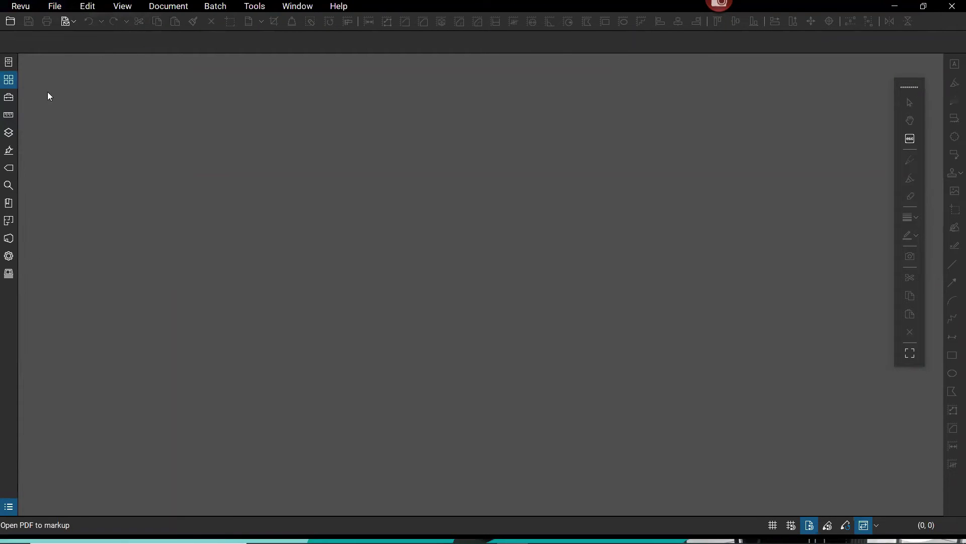
# Step: Reopen the files from the last session through File Access, then hide the recent files list
pyautogui.click(9, 63)
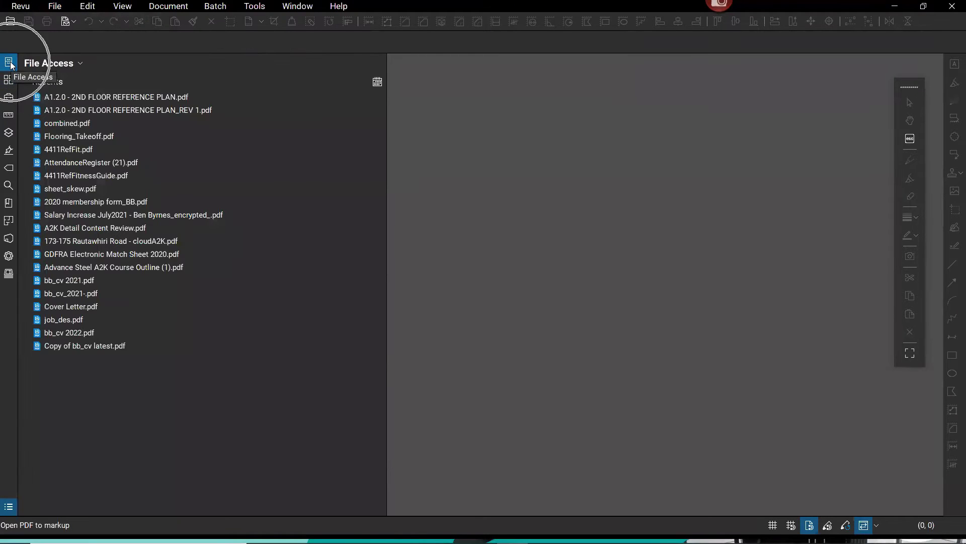
pyautogui.click(81, 64)
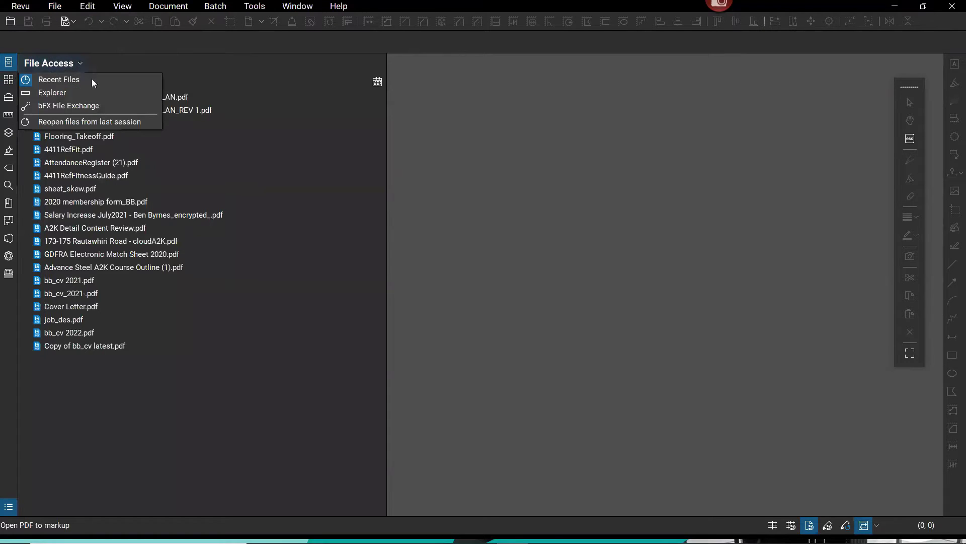
pyautogui.click(124, 124)
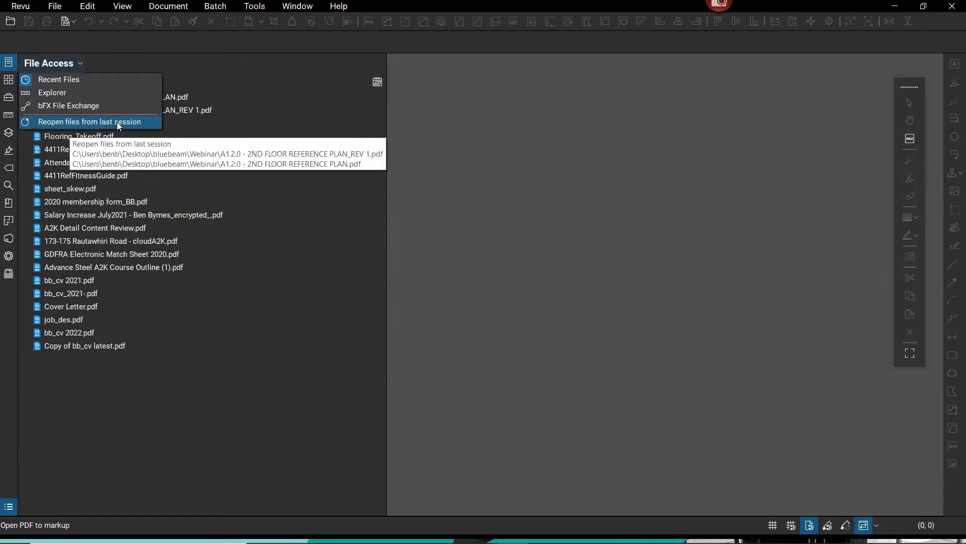
pyautogui.click(119, 125)
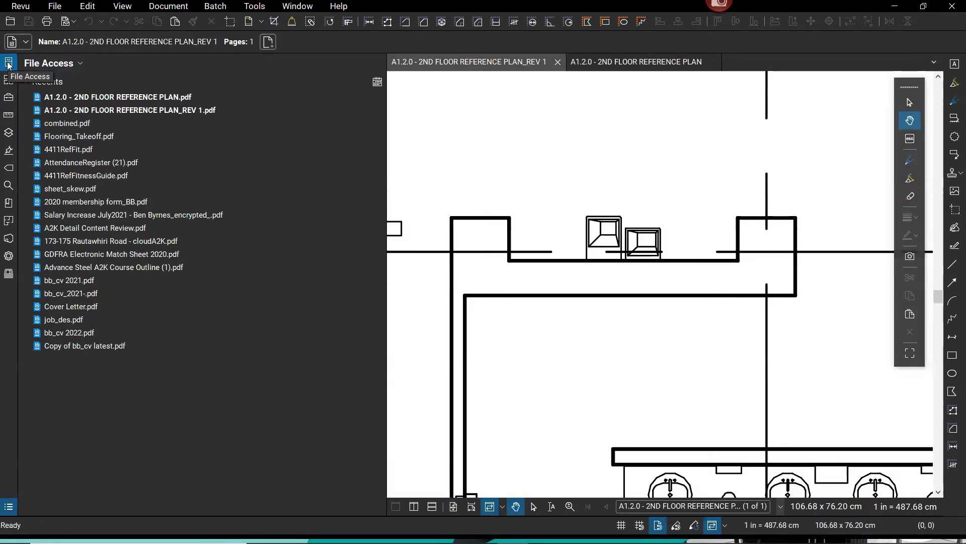
pyautogui.click(8, 63)
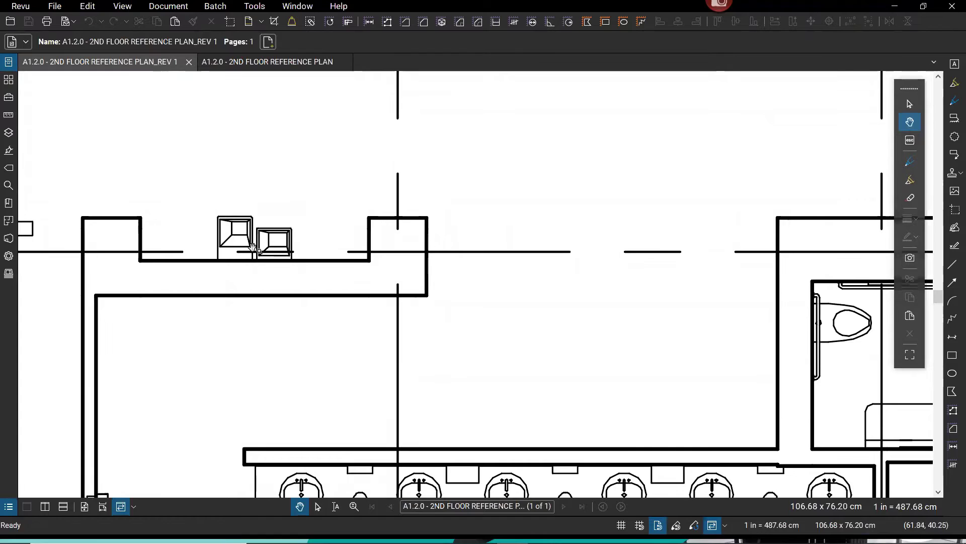
# Step: Split the workspace vertically and show the original 2ND FLOOR REFERENCE PLAN beside REV 1
pyautogui.click(45, 508)
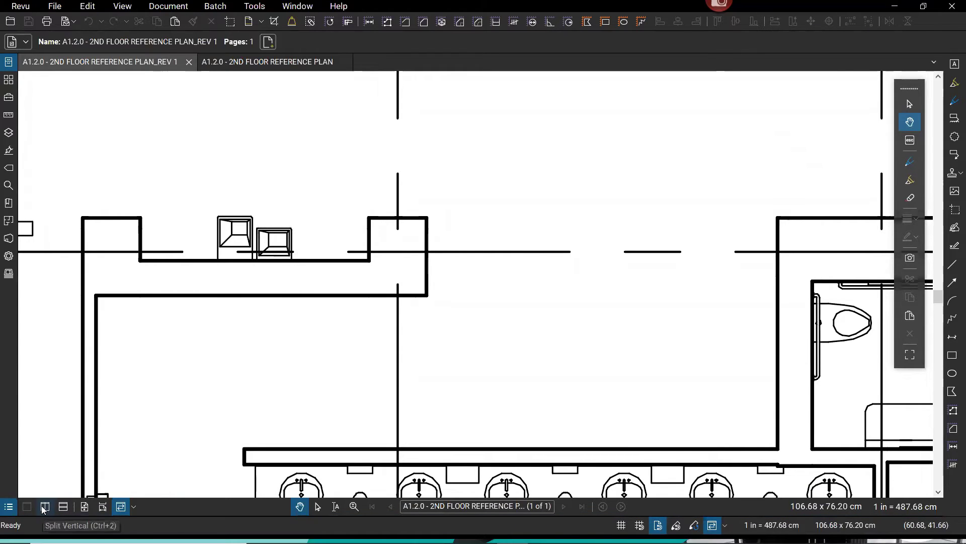
pyautogui.click(303, 62)
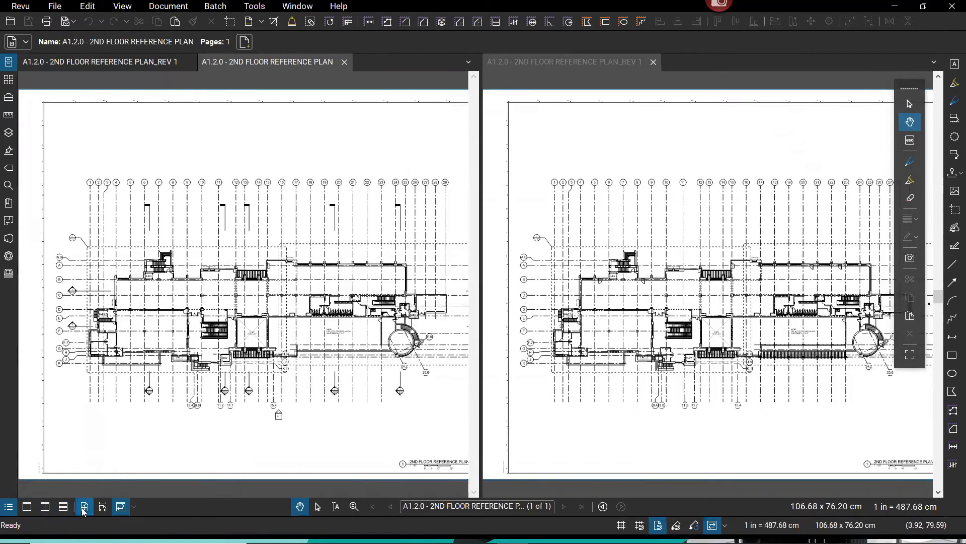
# Step: Close the REV 1 plan in the second pane, returning to a single view of the original 2ND FLOOR REFERENCE PLAN
pyautogui.scroll(5, 265, 294)
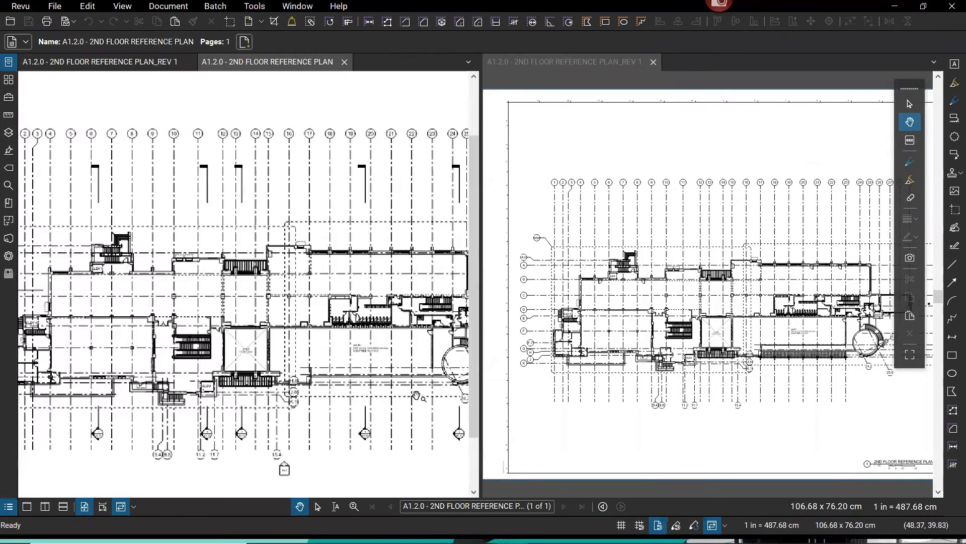
pyautogui.scroll(3, 438, 413)
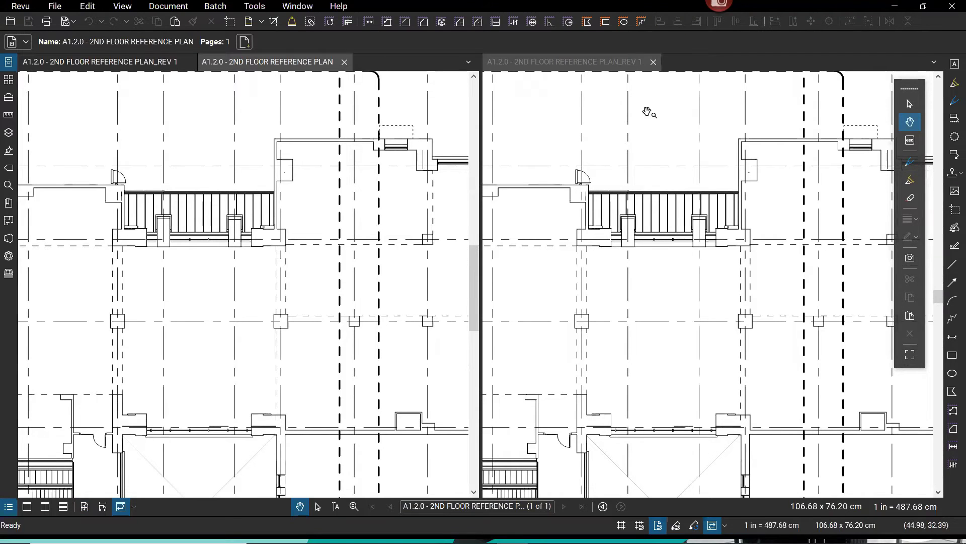
pyautogui.click(653, 62)
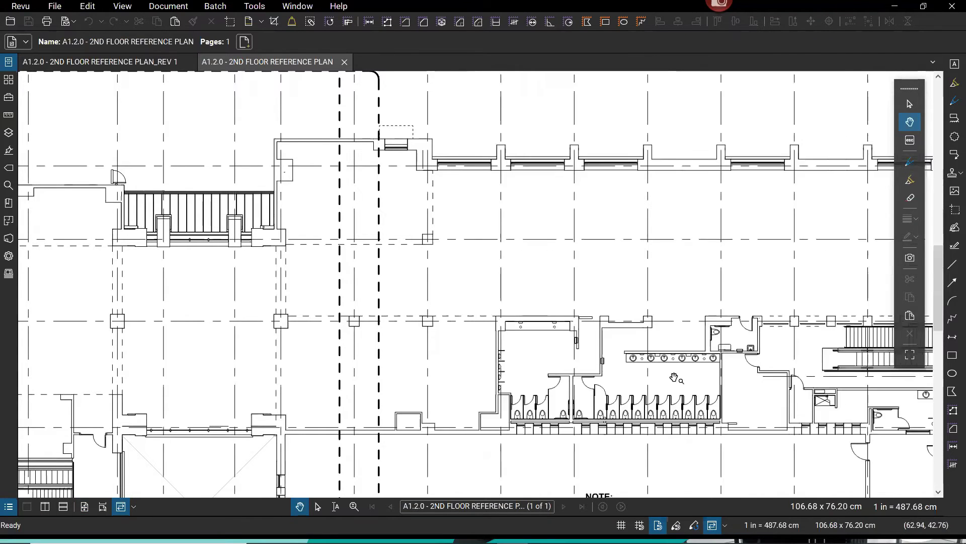
# Step: Examine the restroom block and the single toilet room beside its sinks up close on the original plan
pyautogui.scroll(1, 736, 347)
pyautogui.scroll(2, 736, 347)
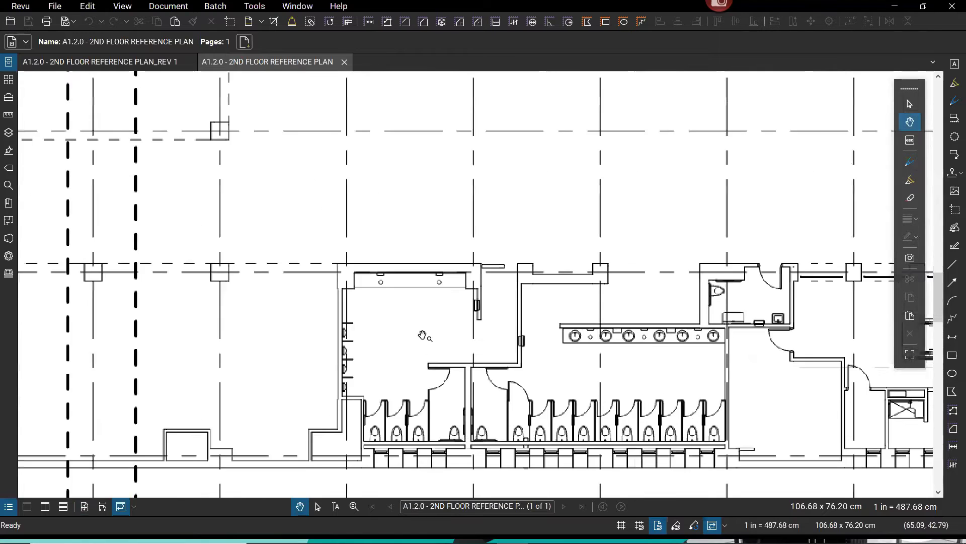
pyautogui.scroll(1, 423, 336)
pyautogui.scroll(1, 434, 356)
pyautogui.scroll(2, 382, 370)
pyautogui.scroll(-1, 378, 296)
pyautogui.scroll(3, 379, 296)
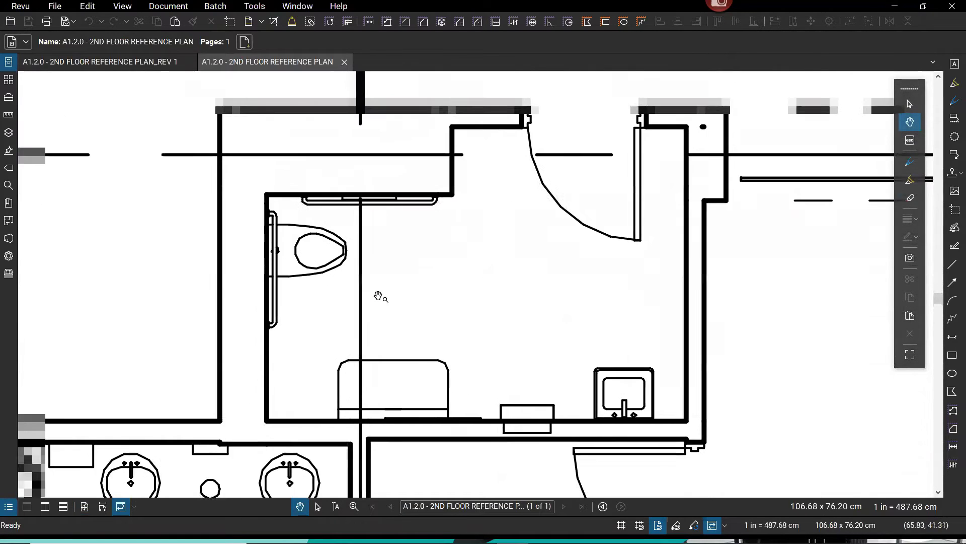
# Step: Return to the full sheet through its page thumbnail, then briefly show the Markups List and hide both panels
pyautogui.click(9, 83)
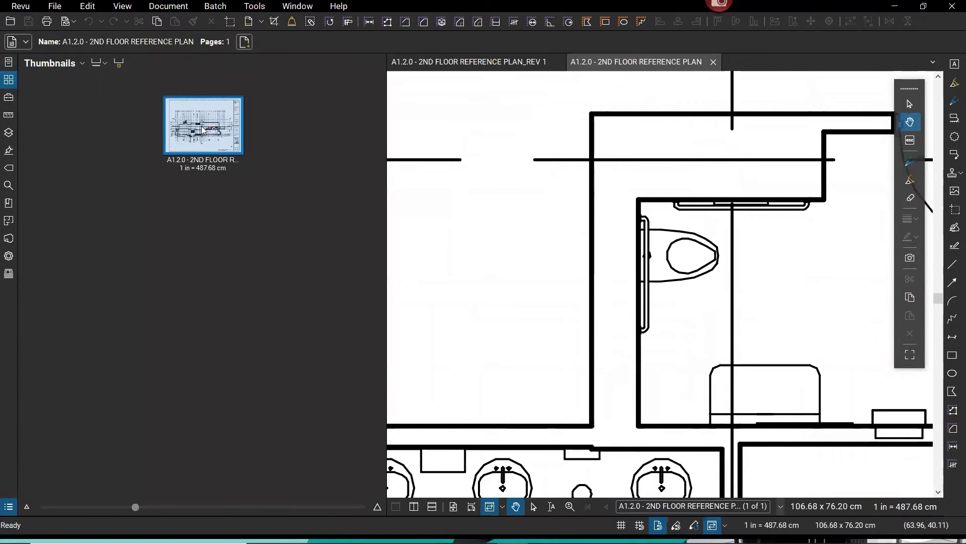
pyautogui.click(202, 130)
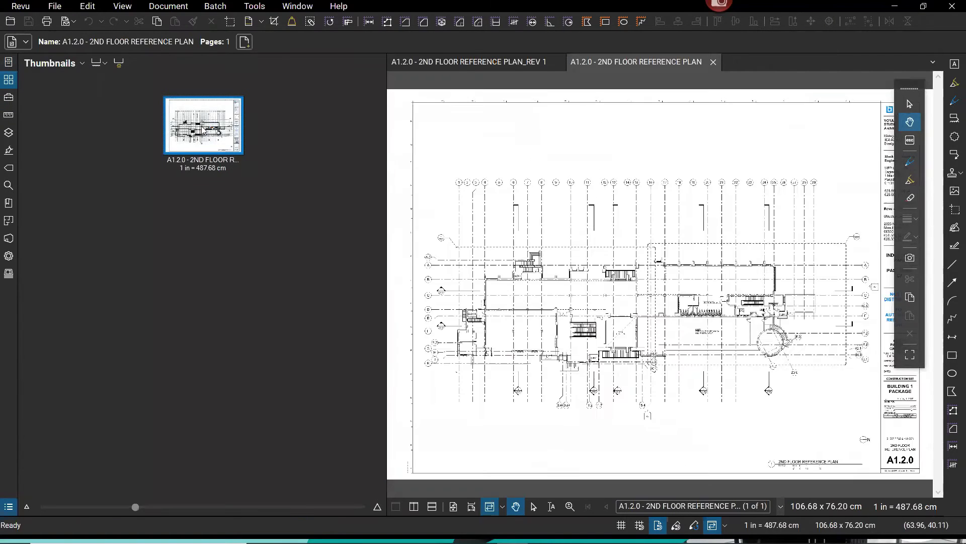
pyautogui.click(6, 509)
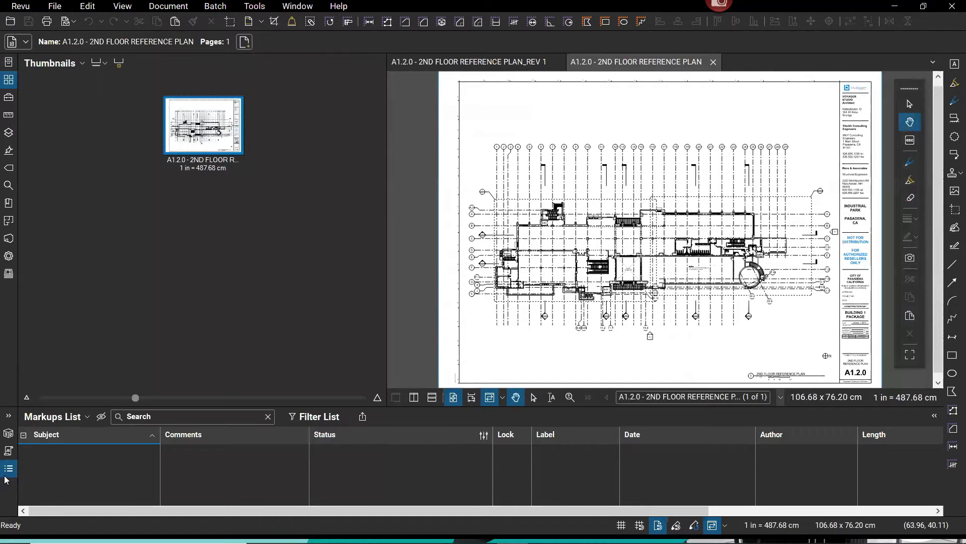
pyautogui.moveTo(658, 513); pyautogui.dragTo(657, 519)
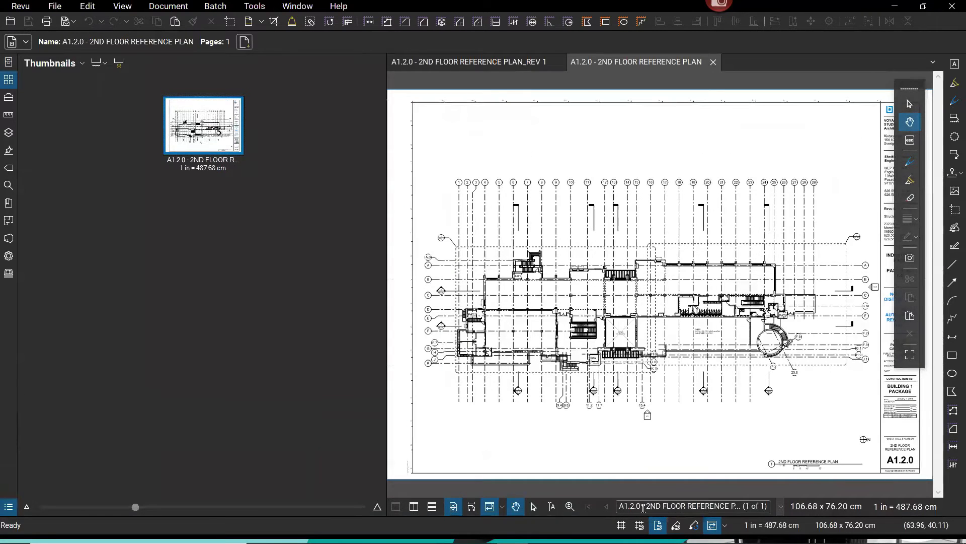
pyautogui.click(9, 80)
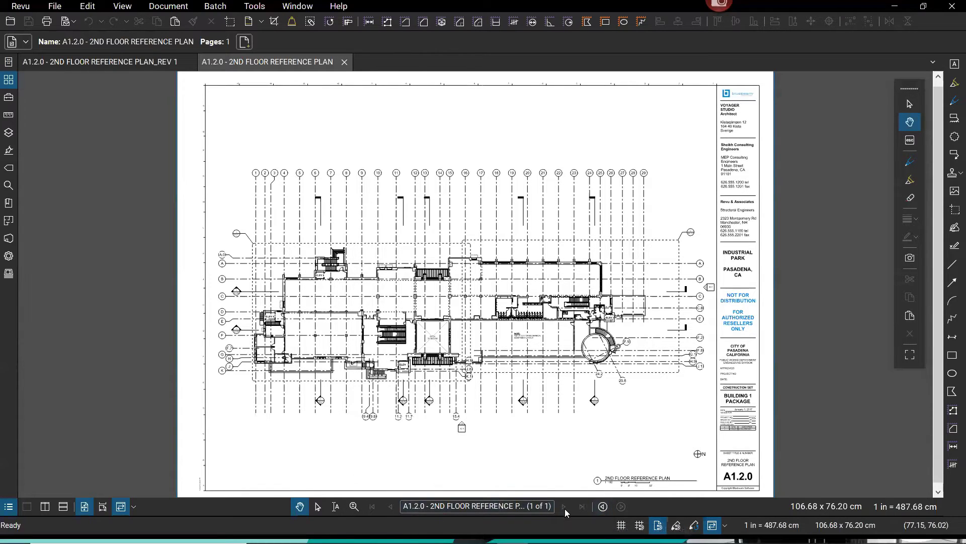
# Step: Step back through the previous views of the restroom area and forward again to the close-up toilet room view
pyautogui.click(604, 508)
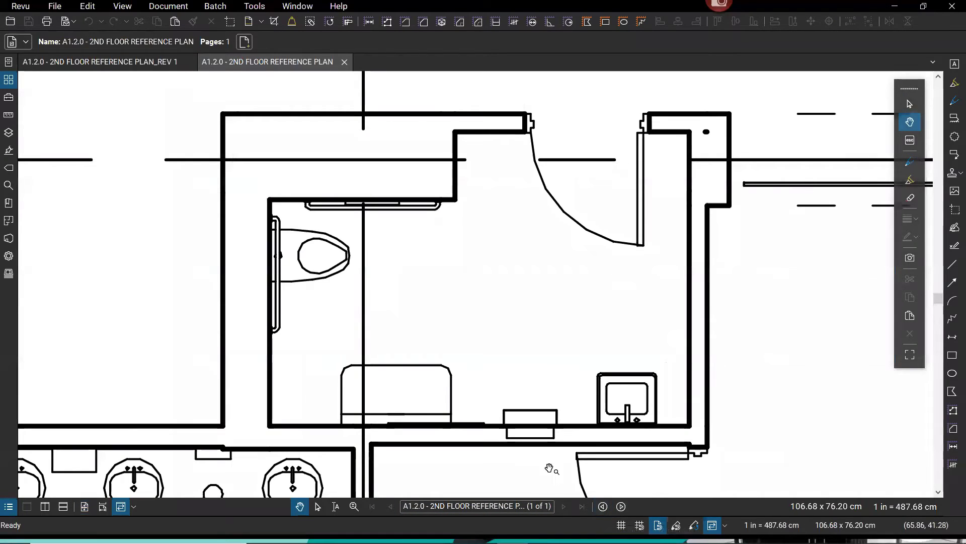
pyautogui.click(604, 507)
pyautogui.click(604, 508)
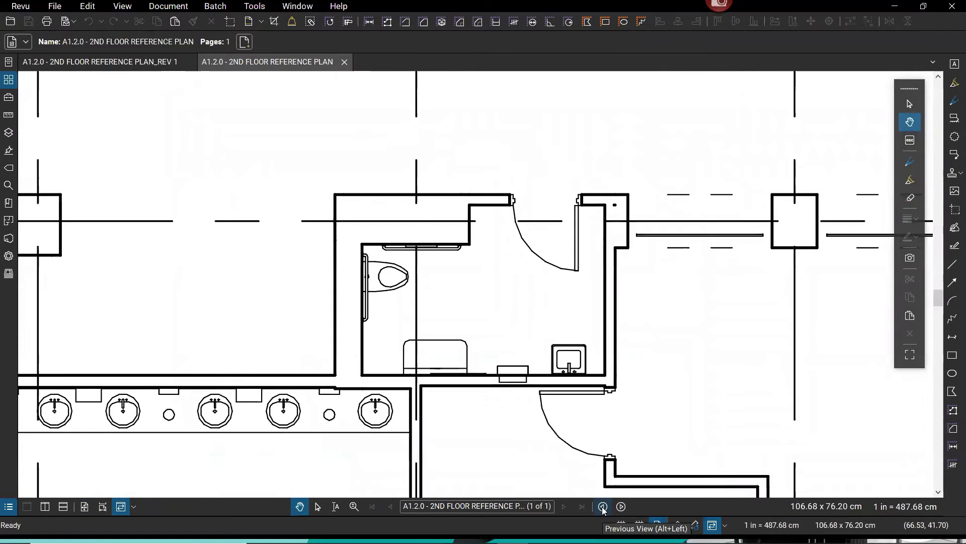
pyautogui.click(604, 508)
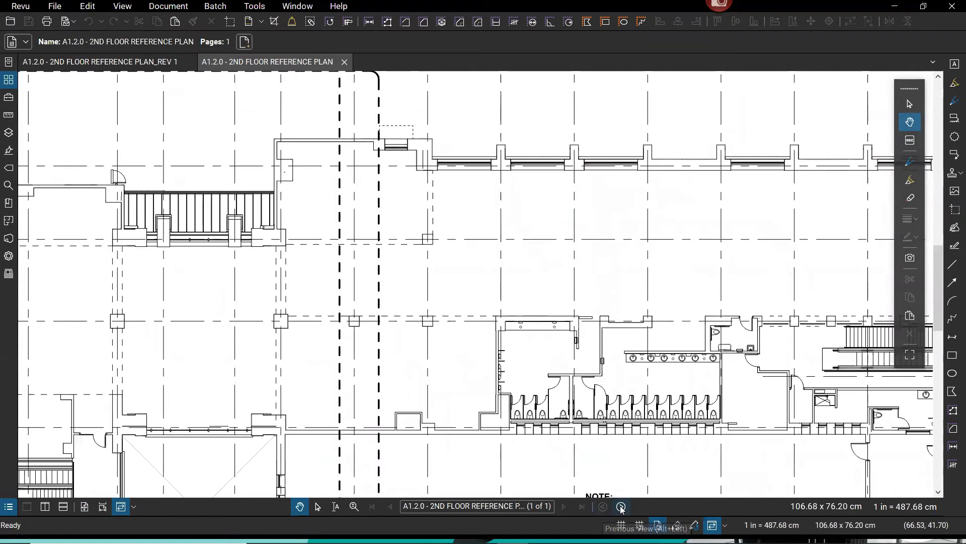
pyautogui.click(622, 507)
pyautogui.click(622, 507)
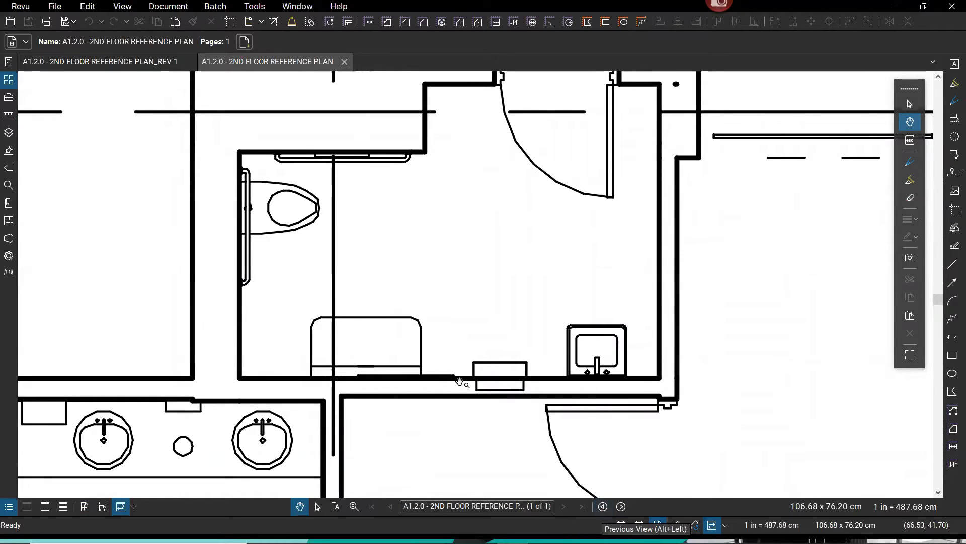
# Step: Examine other areas of the floor plan, step back and forth through the stored views, and return to the whole sheet
pyautogui.scroll(-4, 707, 224)
pyautogui.scroll(-1, 356, 339)
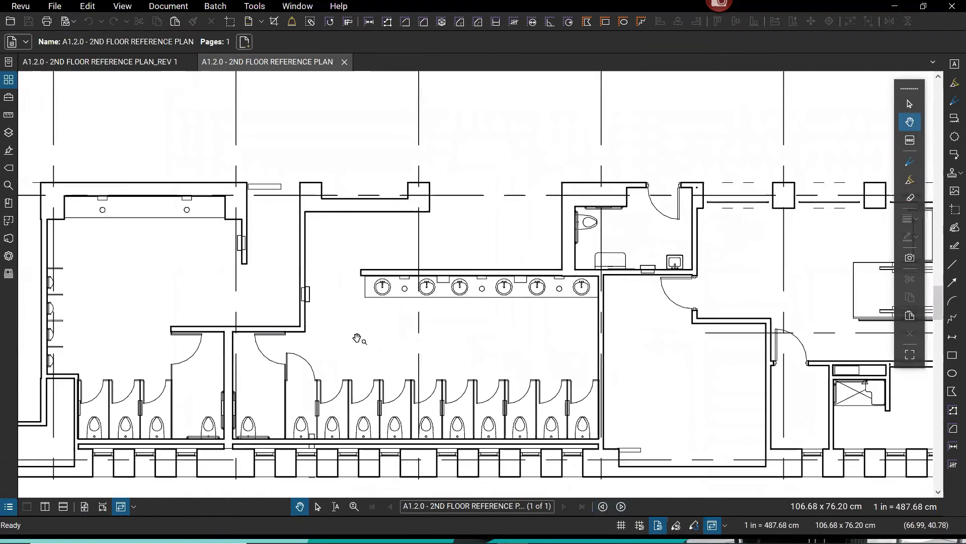
pyautogui.scroll(1, 358, 345)
pyautogui.click(603, 506)
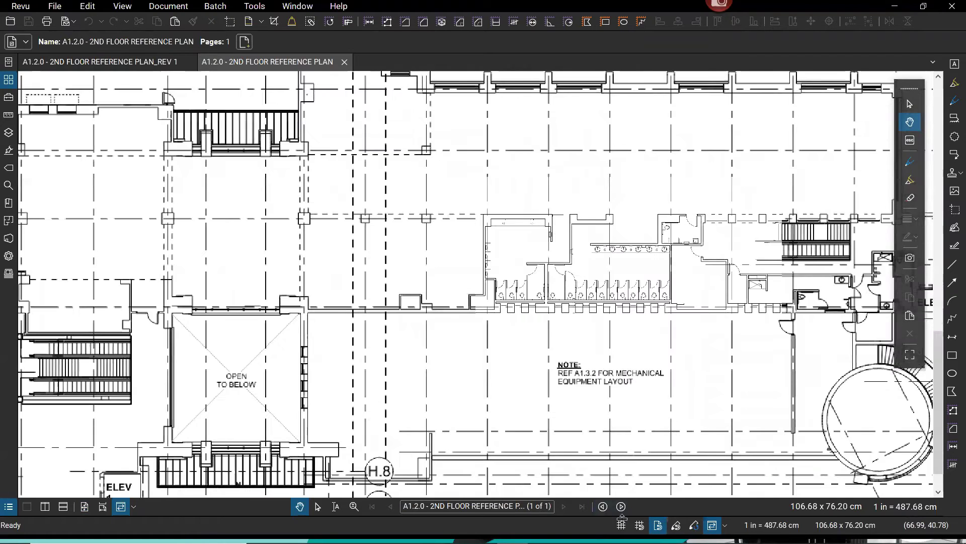
pyautogui.click(603, 507)
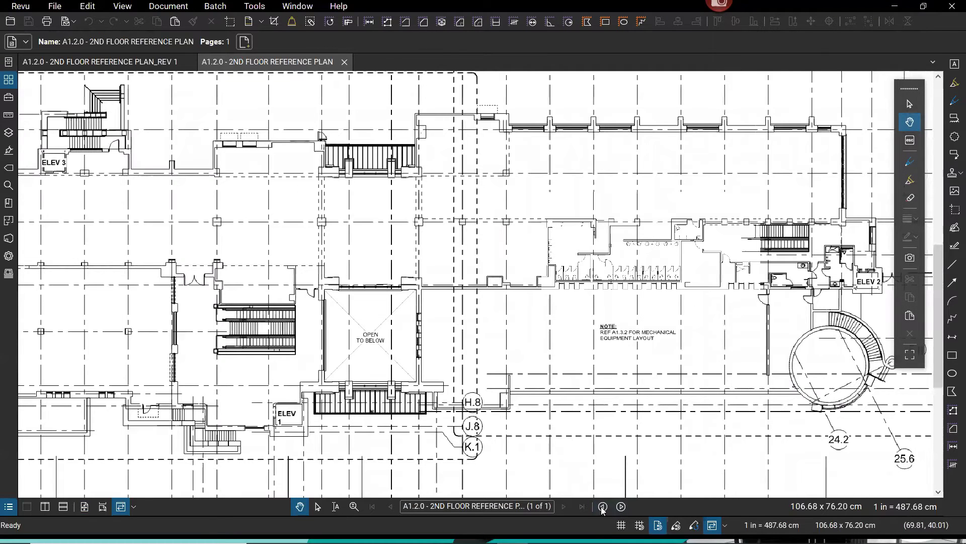
pyautogui.click(603, 507)
pyautogui.click(620, 506)
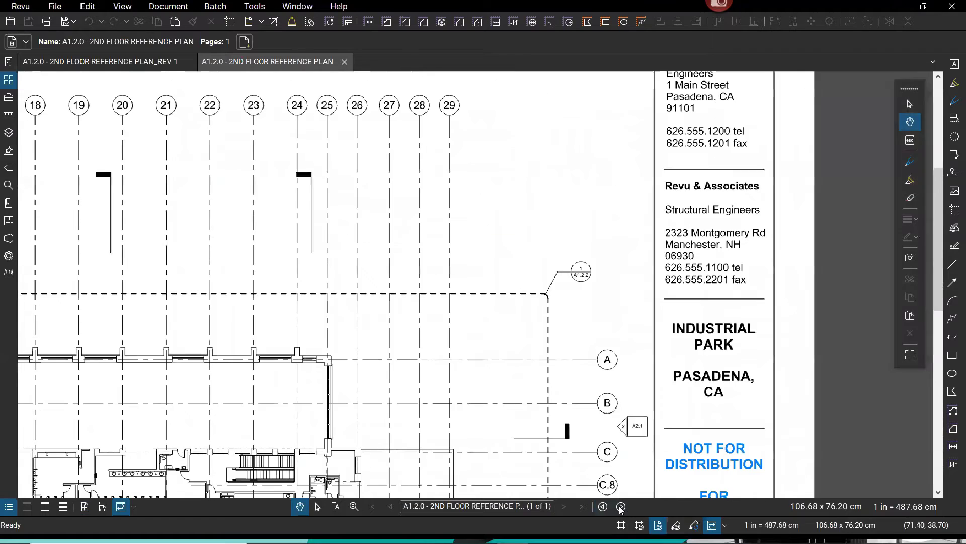
pyautogui.click(620, 506)
pyautogui.click(621, 506)
pyautogui.click(621, 506)
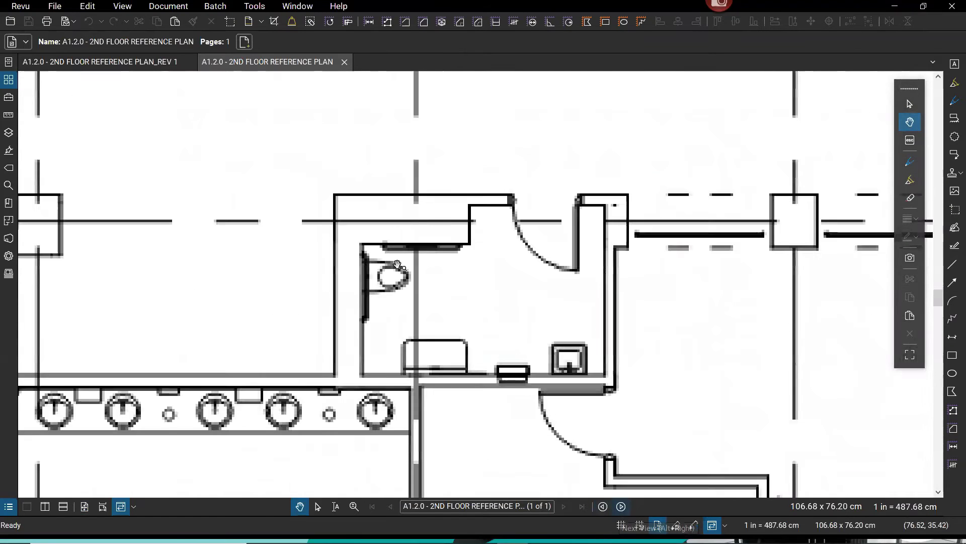
pyautogui.click(620, 506)
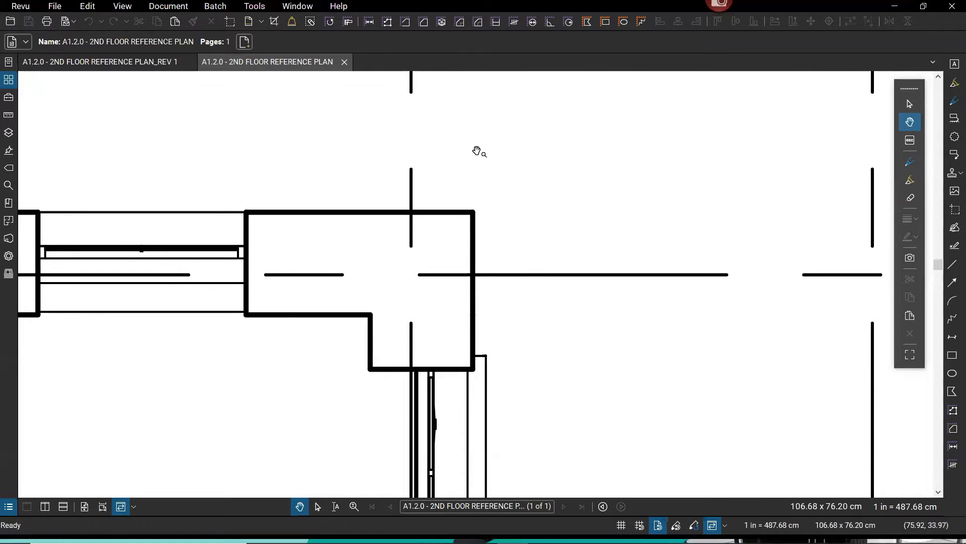
pyautogui.scroll(-6, 494, 204)
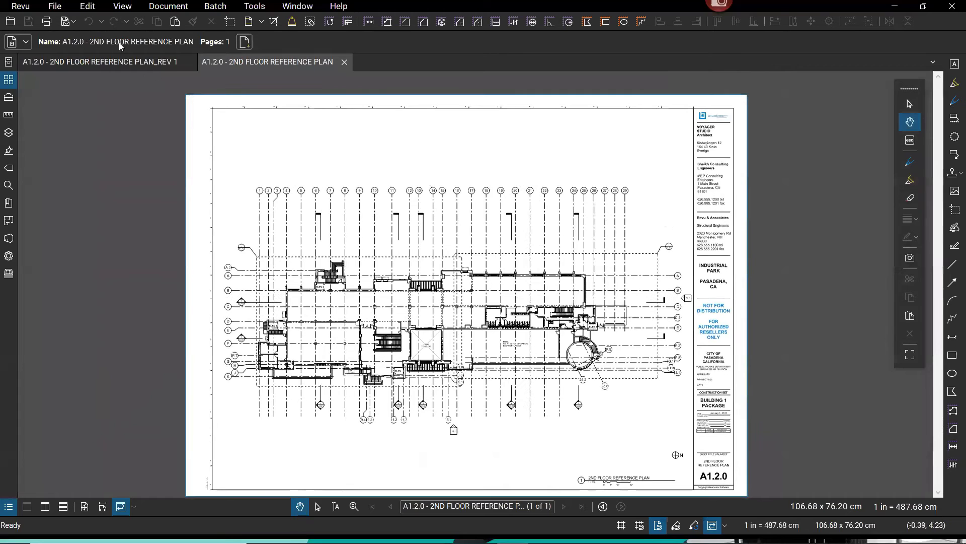
# Step: Open the Flooring_Takeoff PDF alongside the two floor plans
pyautogui.click(52, 7)
pyautogui.moveTo(86, 59)
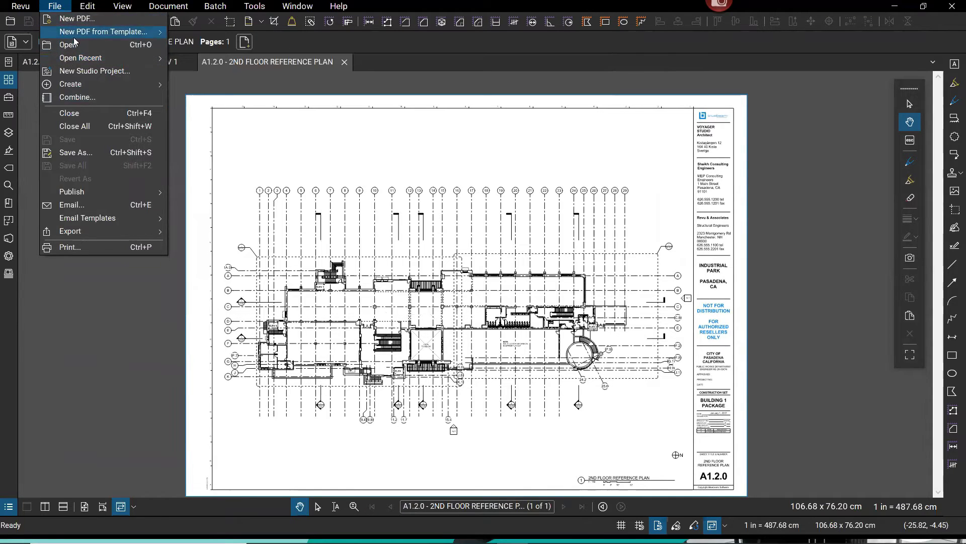
pyautogui.click(67, 46)
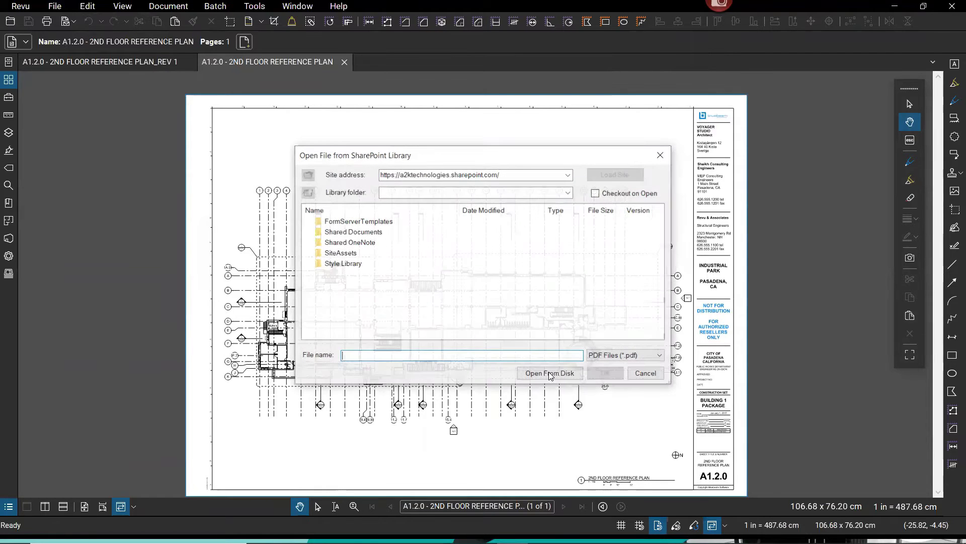
pyautogui.click(644, 374)
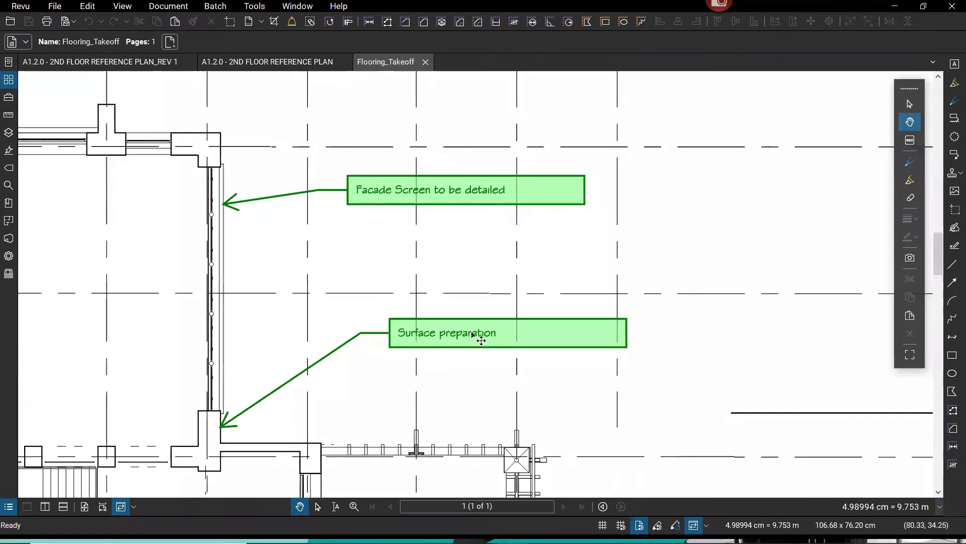
# Step: Add a second leader to the "Surface preparation" callout, pointing straight down to the crossed square column below it
pyautogui.click(478, 338)
pyautogui.rightClick(473, 336)
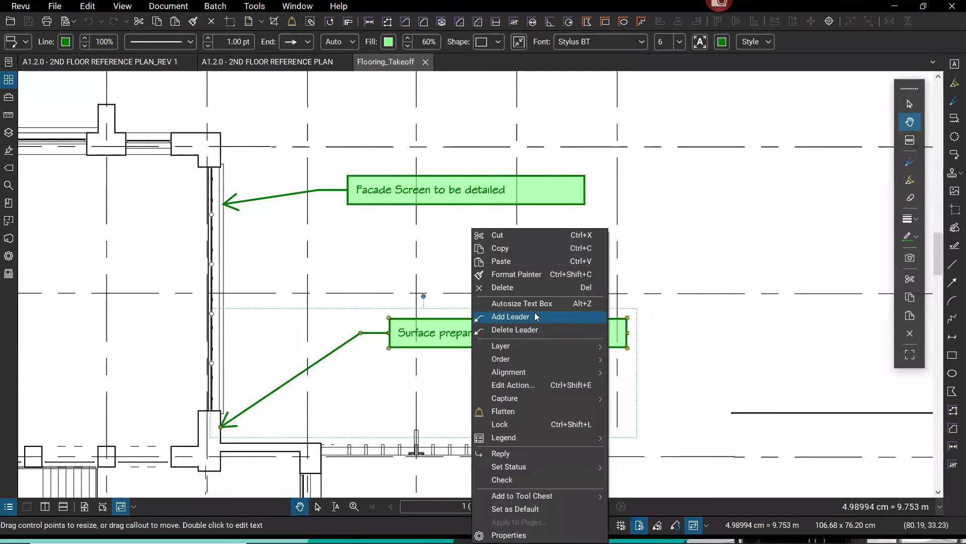
pyautogui.click(511, 317)
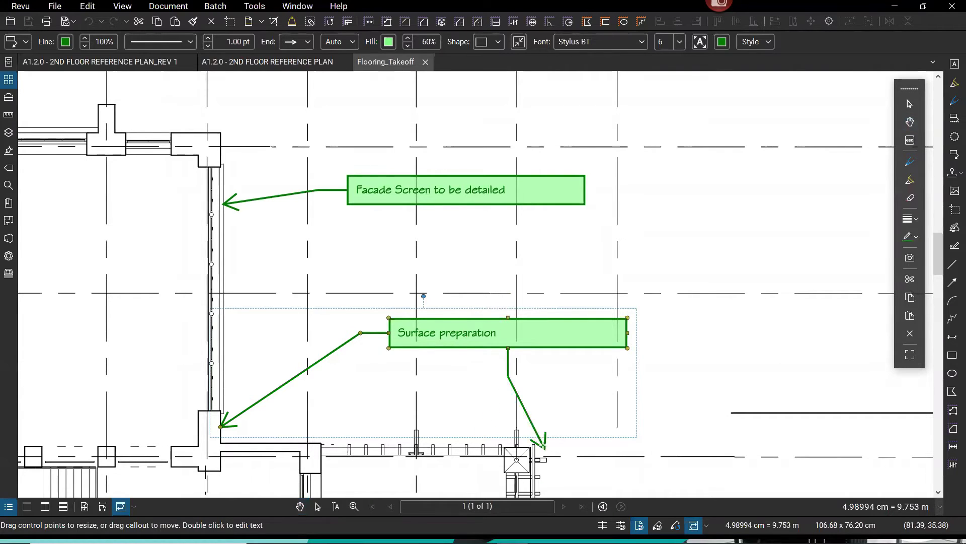
pyautogui.click(509, 447)
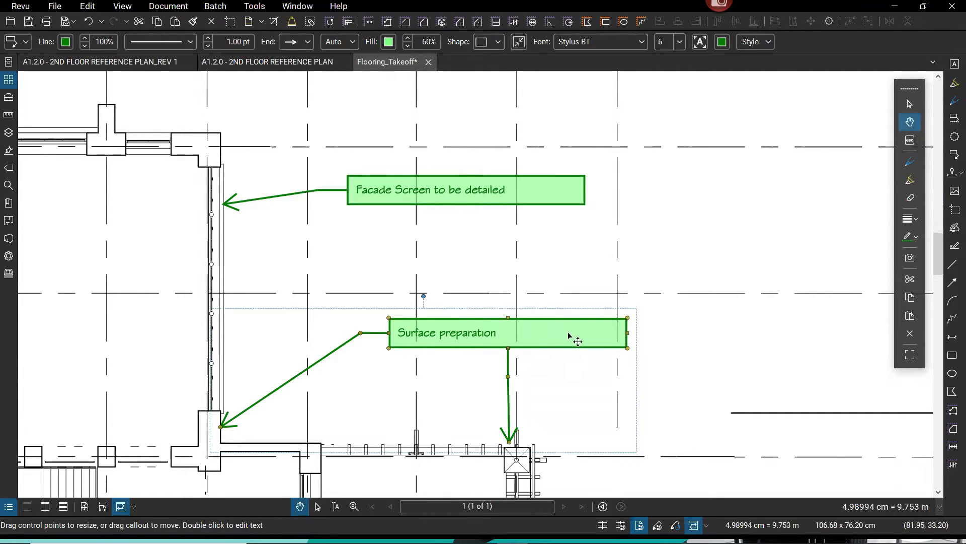
# Step: Add another leader to the "Surface preparation" callout and point it at the facade wall just below the "Facade Screen to be detailed" arrow
pyautogui.rightClick(571, 334)
pyautogui.click(607, 318)
pyautogui.click(626, 468)
pyautogui.scroll(-3, 658, 403)
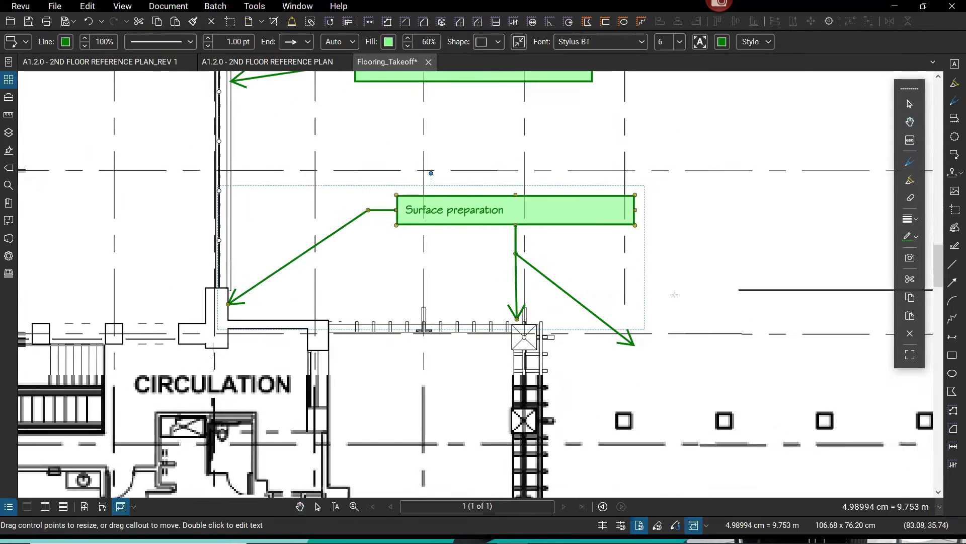
pyautogui.scroll(-1, 616, 327)
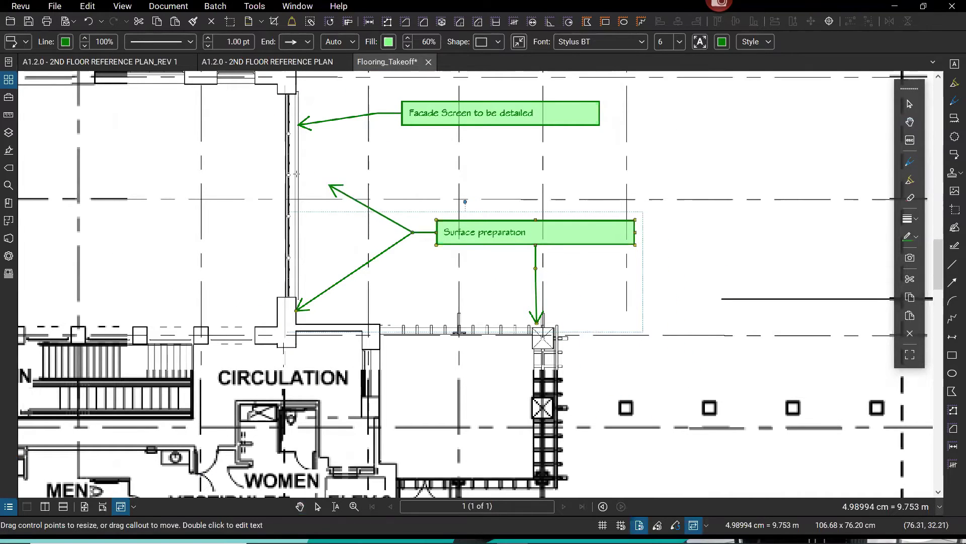
pyautogui.click(296, 85)
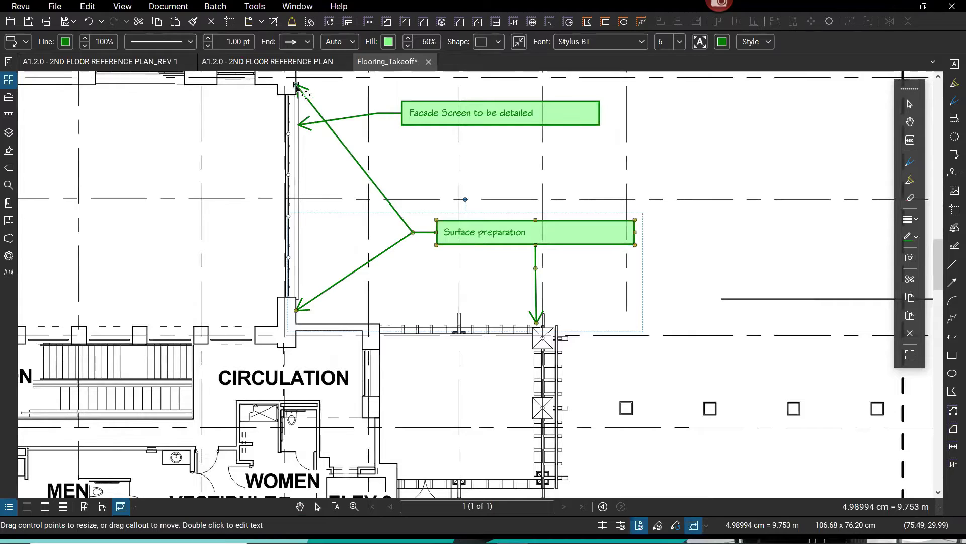
pyautogui.press('Escape')
pyautogui.scroll(1, 322, 171)
pyautogui.moveTo(297, 95); pyautogui.dragTo(326, 162)
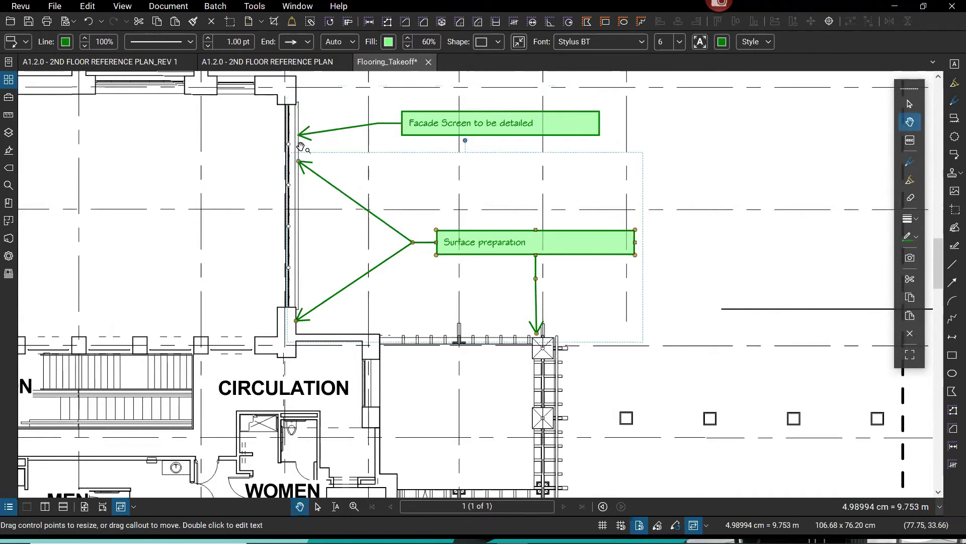
# Step: Delete the "Surface preparation" callout's leader that points down to the crossed square column
pyautogui.click(556, 260)
pyautogui.click(538, 271)
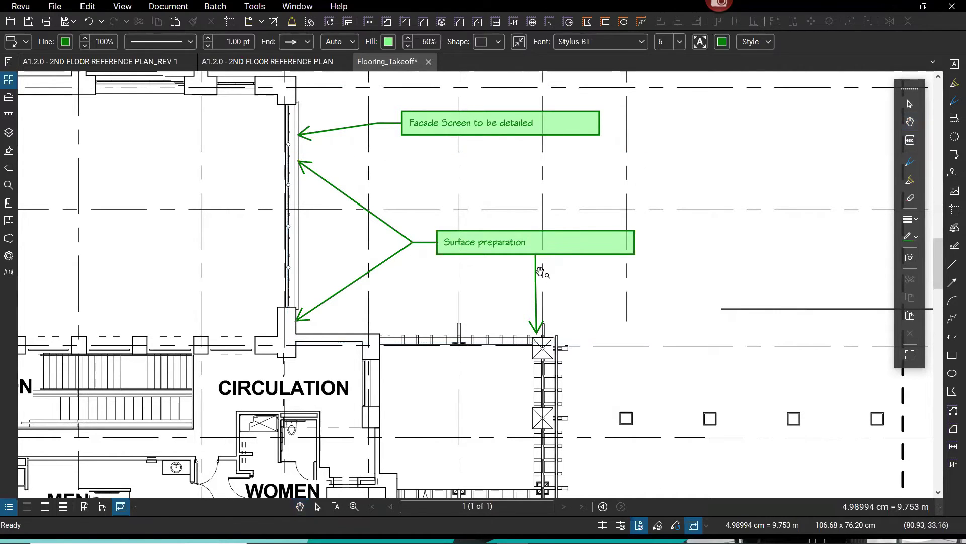
pyautogui.rightClick(536, 278)
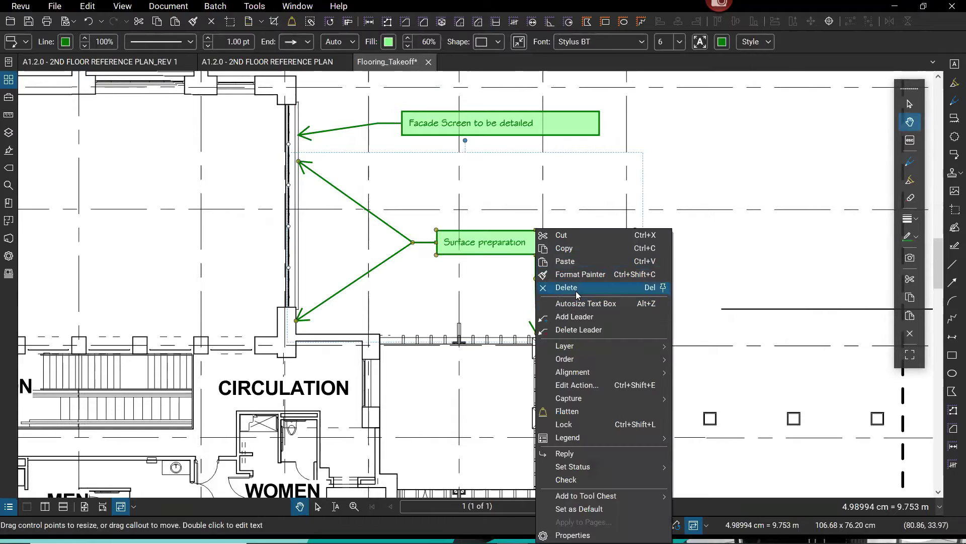
pyautogui.click(580, 330)
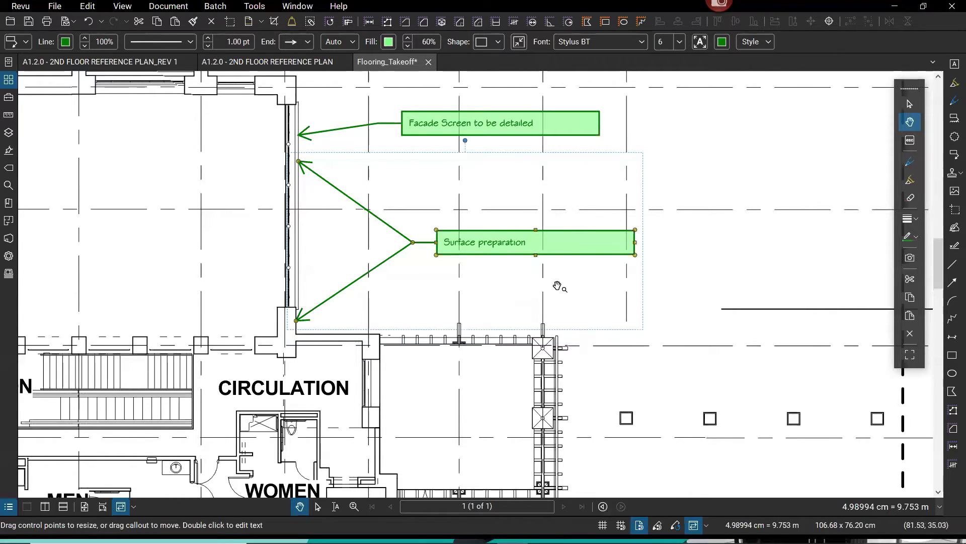
# Step: Delete the "Surface preparation" callout's upper leader, the one pointing at the facade wall just below the "Facade Screen to be detailed" arrow
pyautogui.rightClick(336, 189)
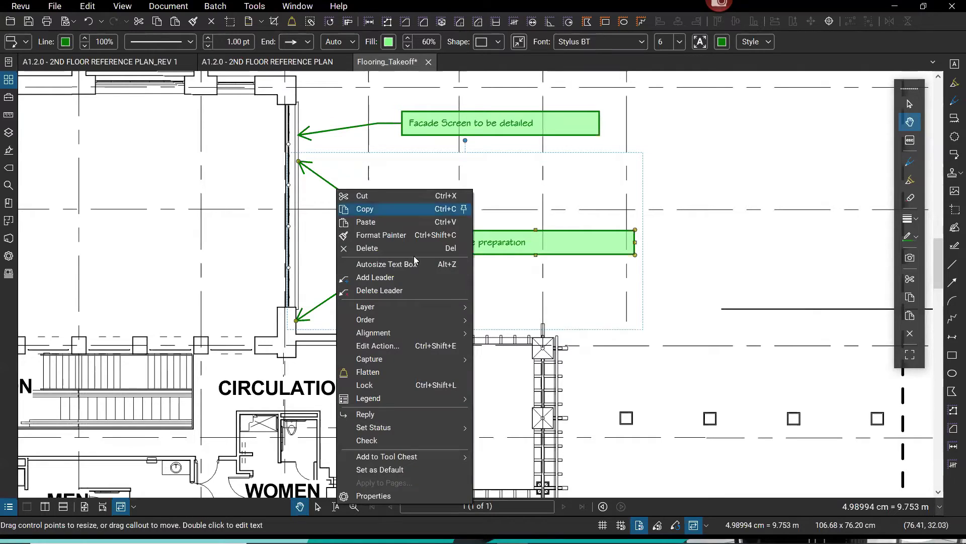
pyautogui.click(366, 295)
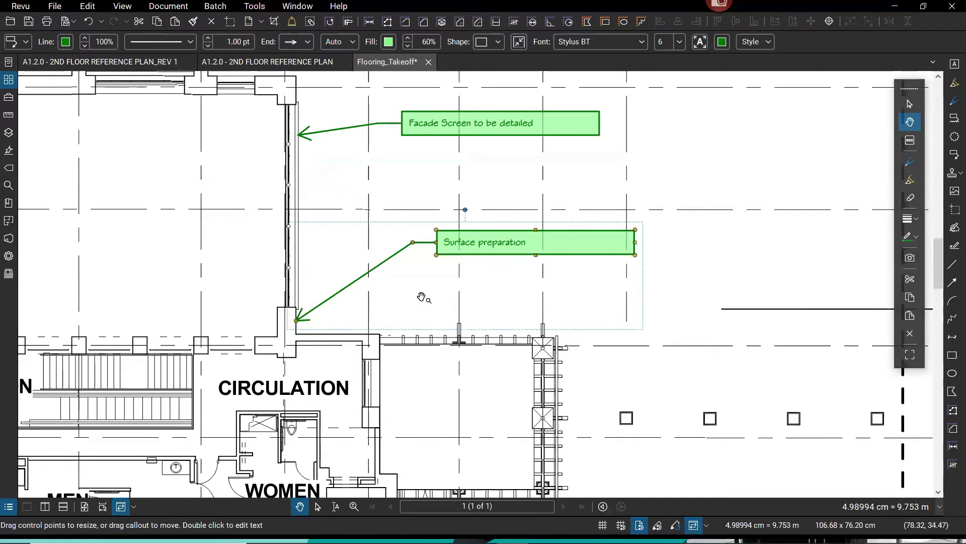
pyautogui.rightClick(494, 229)
pyautogui.press('Escape')
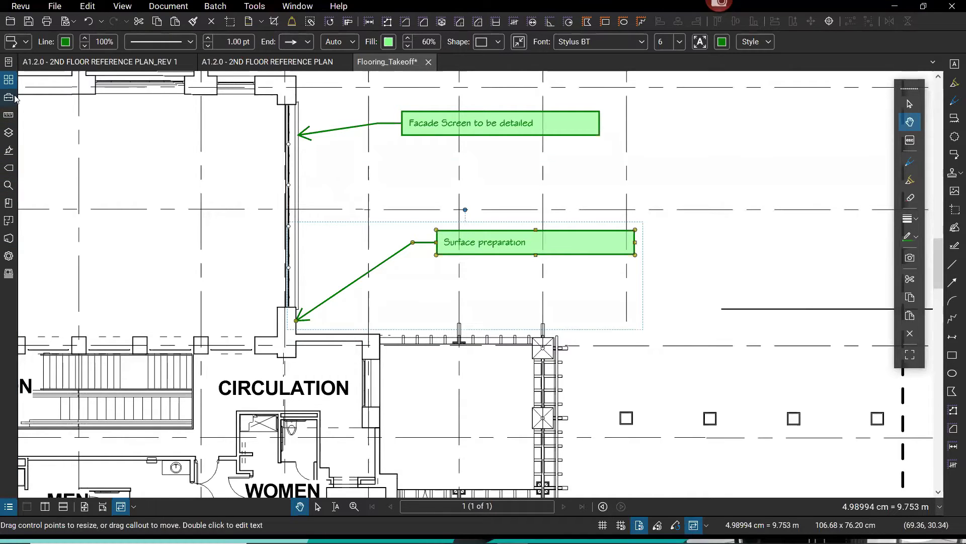
# Step: Show the "Surface preparation" callout's properties and delete its only remaining leader so it becomes a plain text box
pyautogui.click(9, 257)
pyautogui.moveTo(781, 306); pyautogui.dragTo(722, 308)
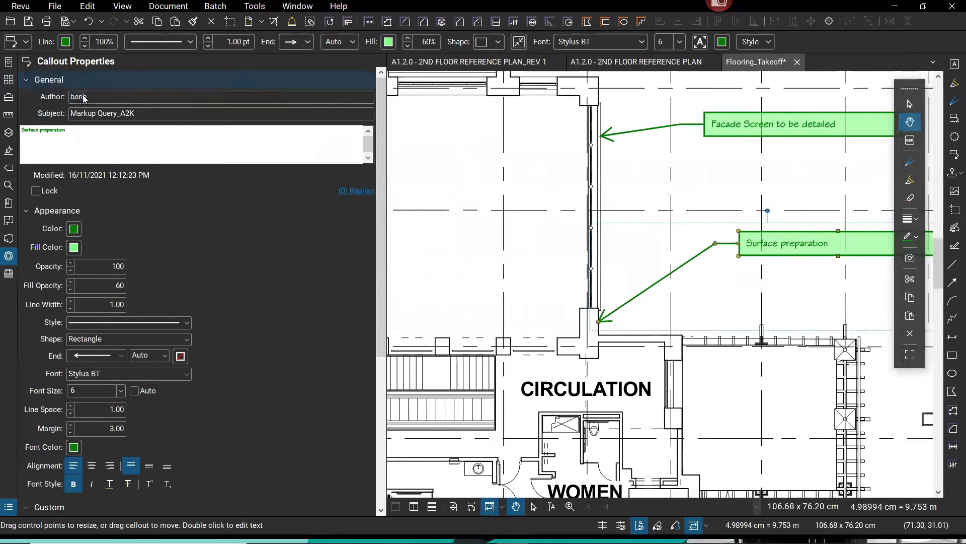
pyautogui.rightClick(785, 248)
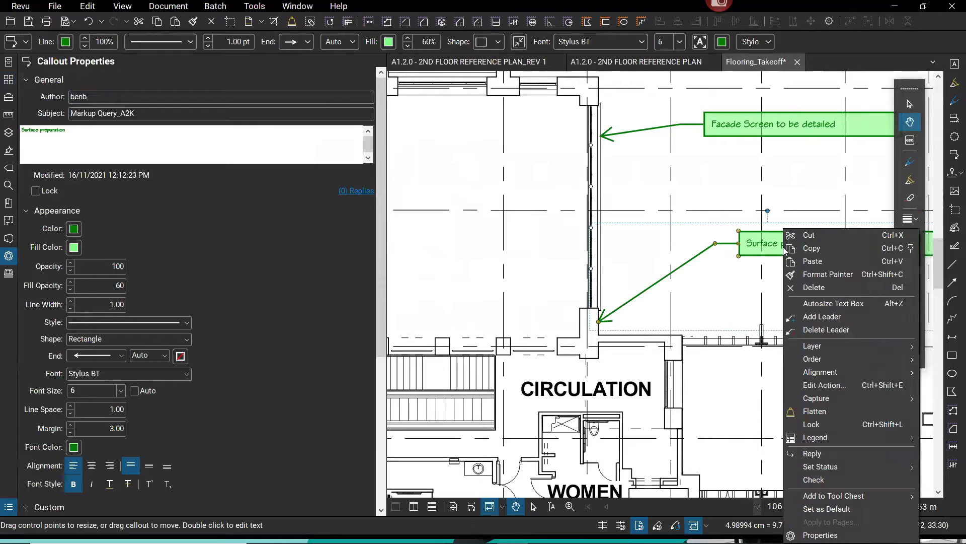
pyautogui.click(824, 330)
pyautogui.moveTo(824, 333); pyautogui.dragTo(675, 344)
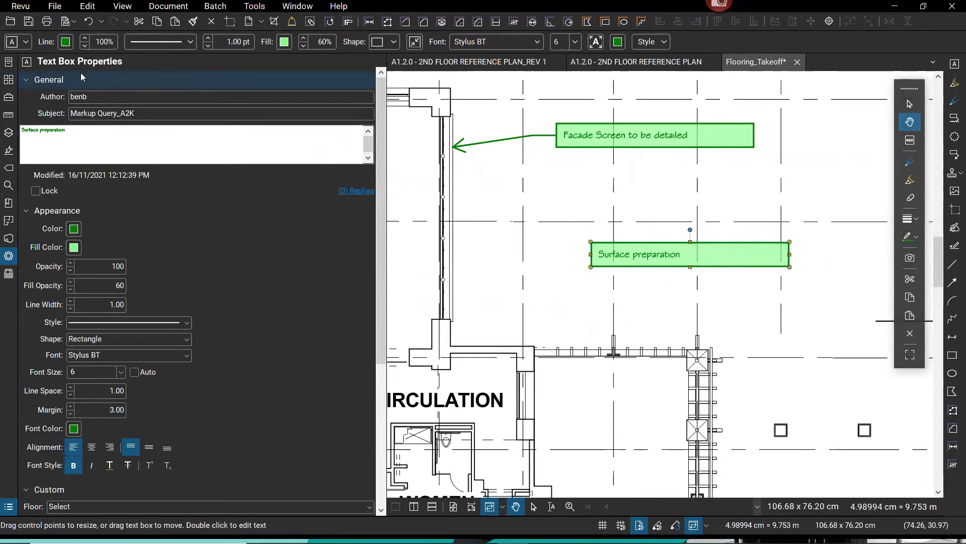
pyautogui.click(69, 63)
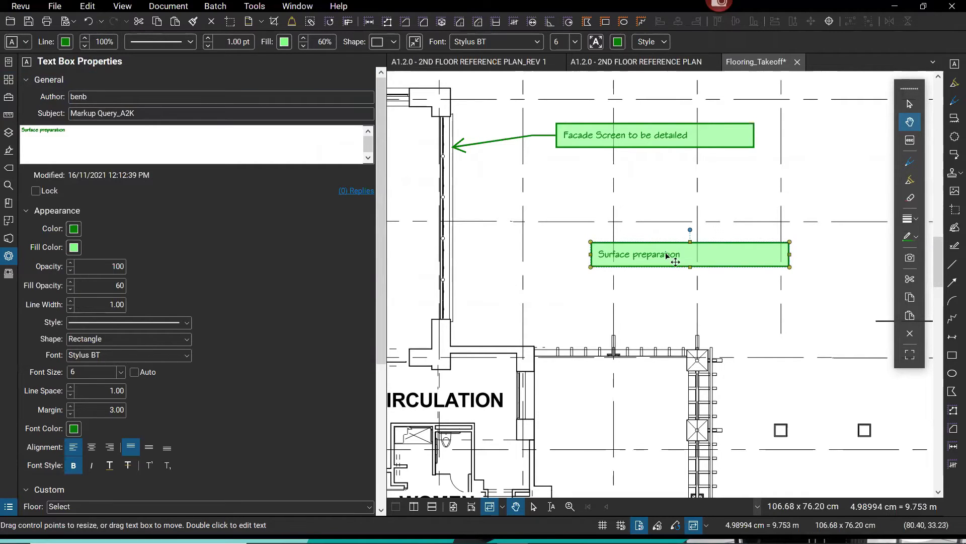
# Step: Add a leader to the "Surface preparation" text box, pointing at the facade wall, and deselect it
pyautogui.rightClick(627, 254)
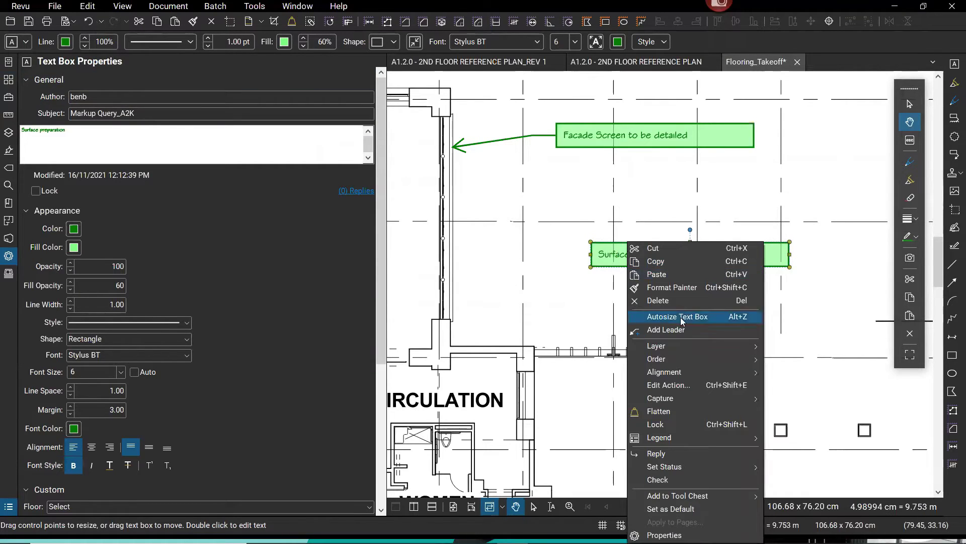
pyautogui.click(672, 330)
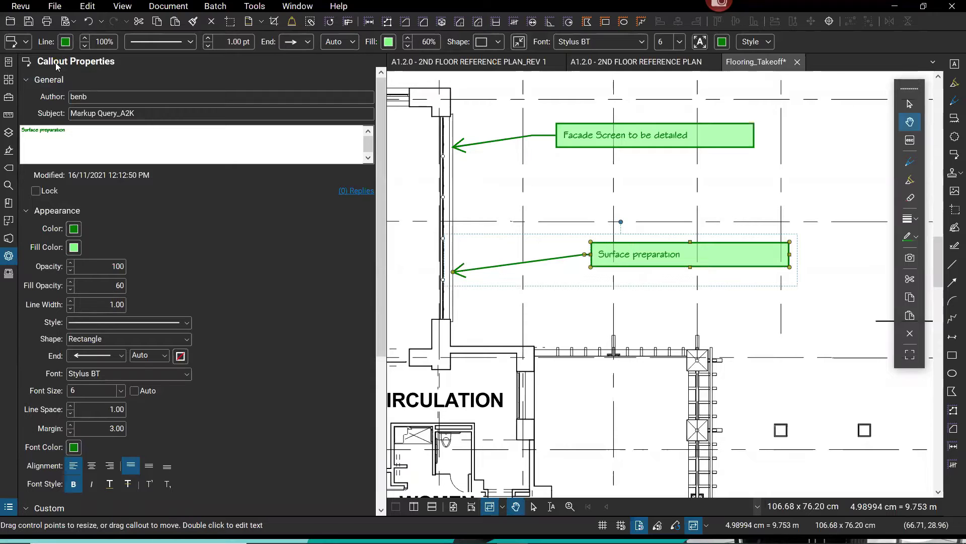
pyautogui.click(587, 304)
# Step: Hide the properties and select the red cloud markup labelled "Details for this awning required"
pyautogui.scroll(-2, 587, 304)
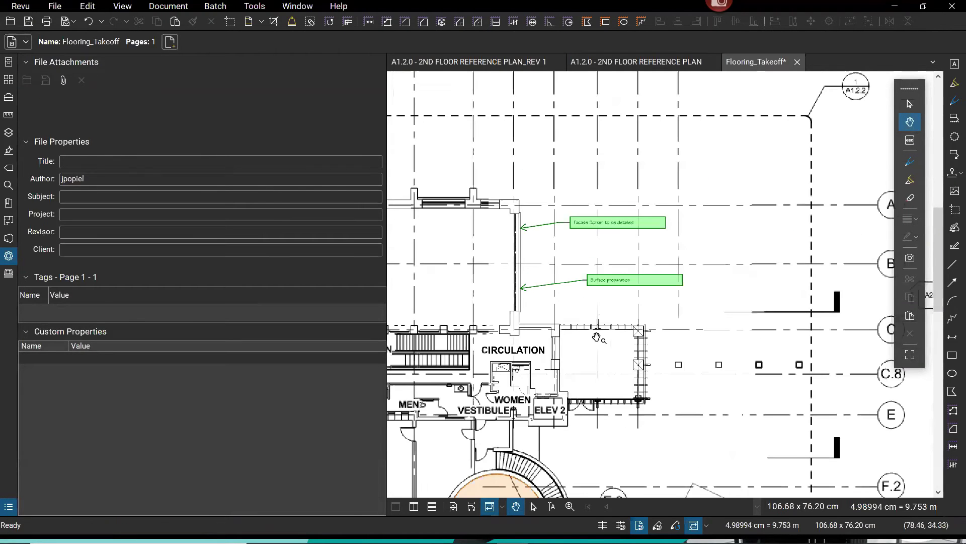
pyautogui.scroll(-1, 597, 337)
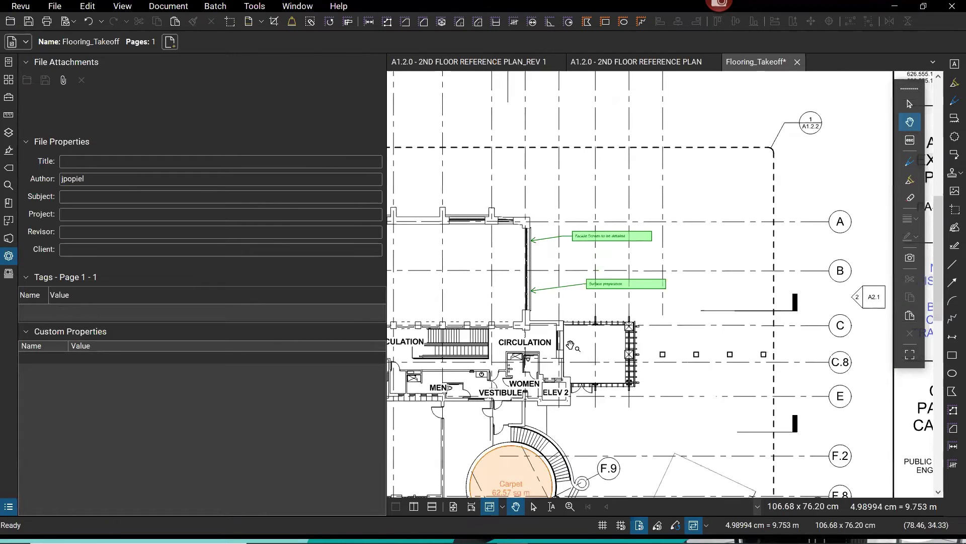
pyautogui.scroll(-1, 571, 346)
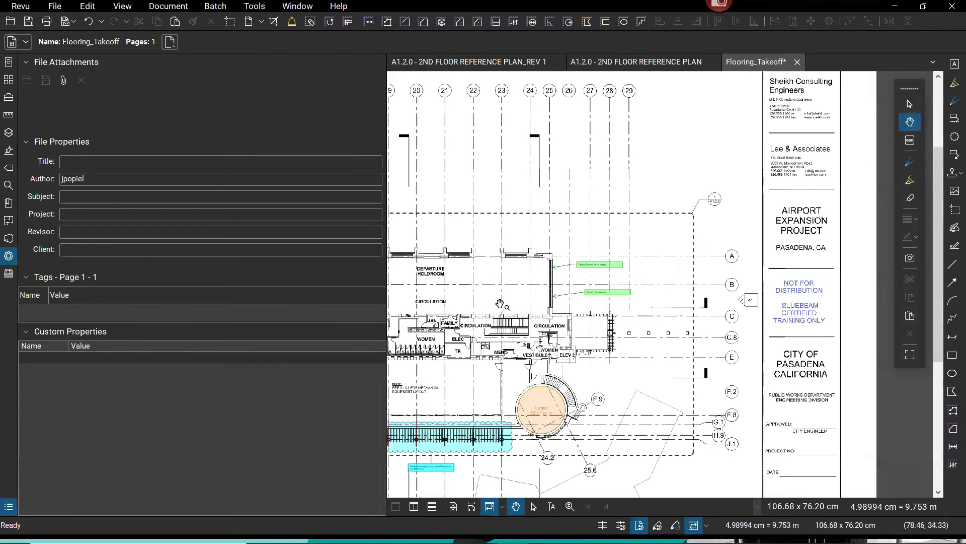
pyautogui.moveTo(438, 295); pyautogui.dragTo(452, 300)
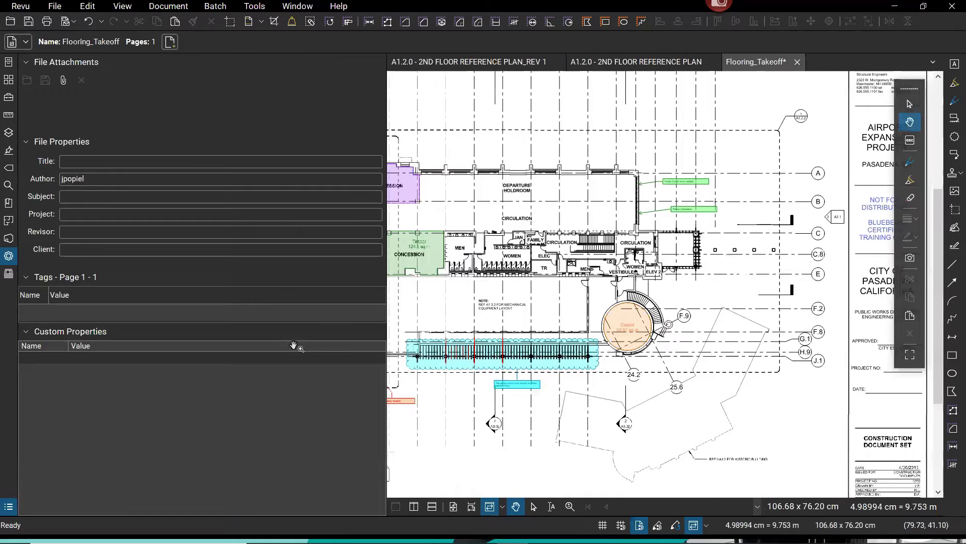
pyautogui.scroll(4, 384, 405)
pyautogui.scroll(2, 461, 392)
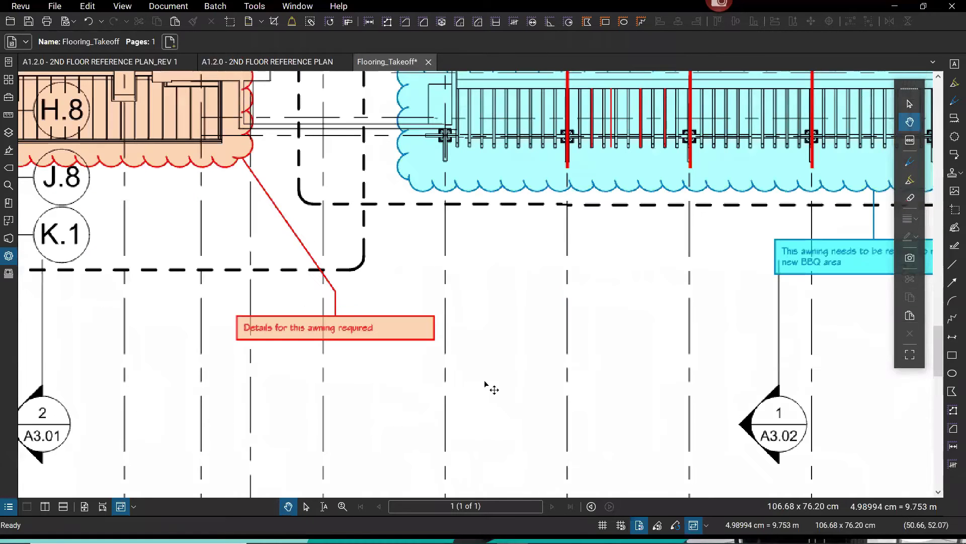
pyautogui.moveTo(481, 380); pyautogui.dragTo(567, 429)
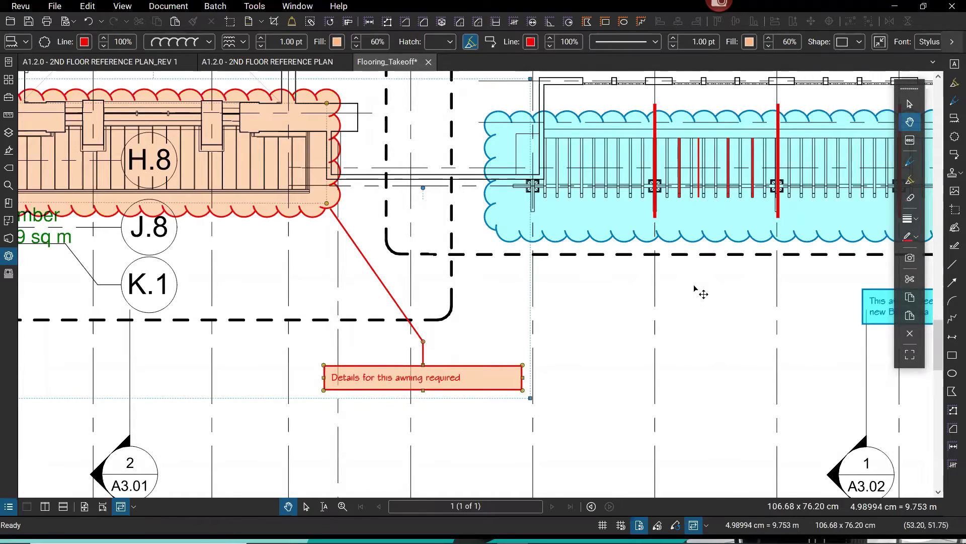
# Step: Copy the selected red awning cloud's formatting onto the blue cloud about the new BBQ area with Format Painter
pyautogui.hscroll(6, 613, 292)
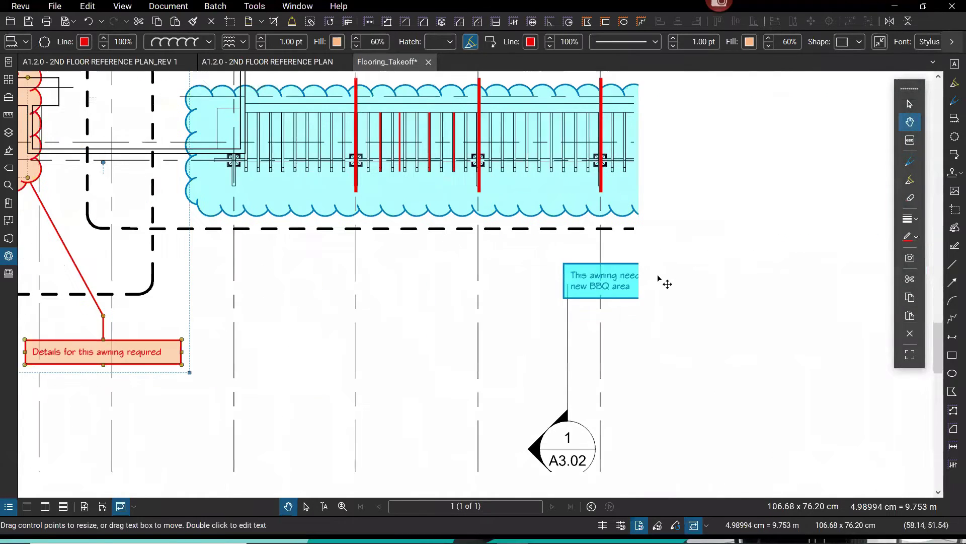
pyautogui.scroll(2, 656, 277)
pyautogui.scroll(1, 272, 206)
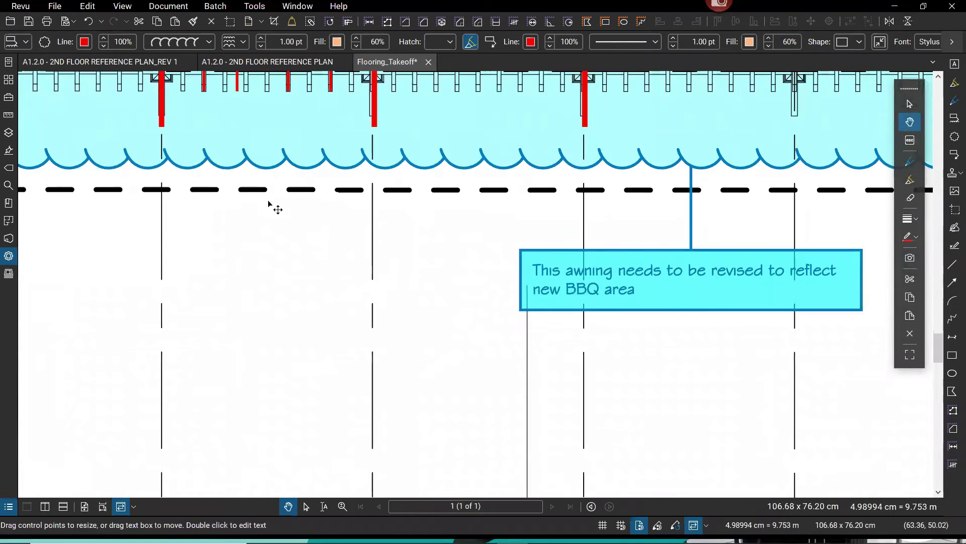
pyautogui.scroll(-3, 272, 207)
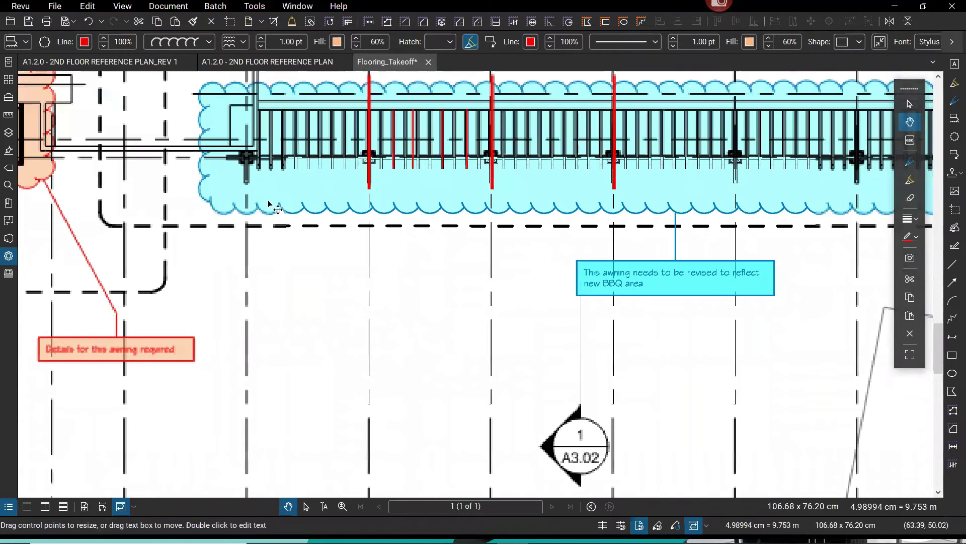
pyautogui.scroll(-3, 248, 212)
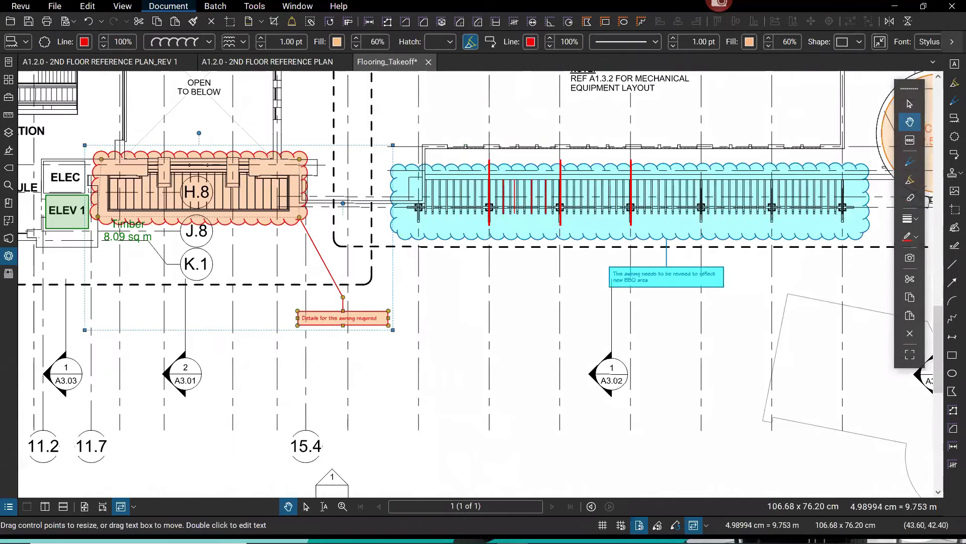
pyautogui.click(88, 7)
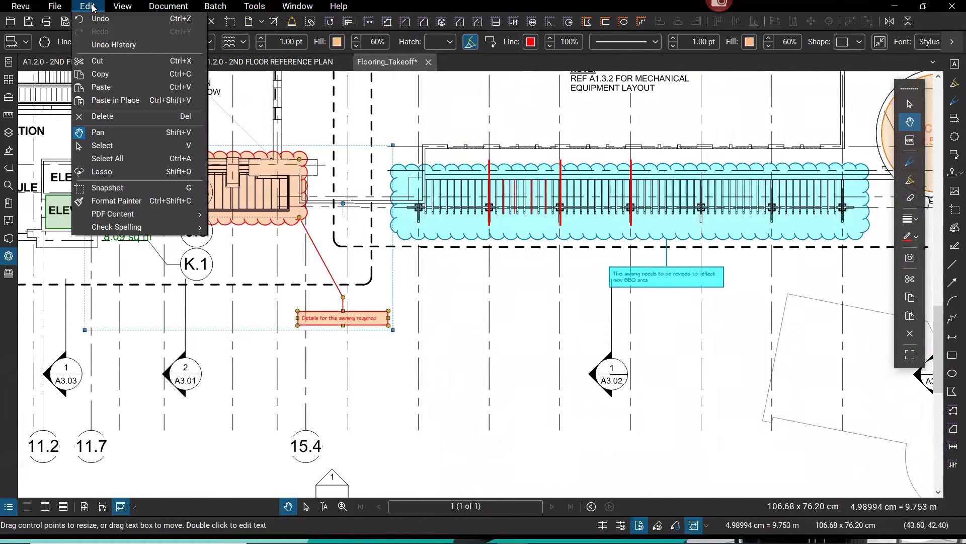
pyautogui.click(132, 203)
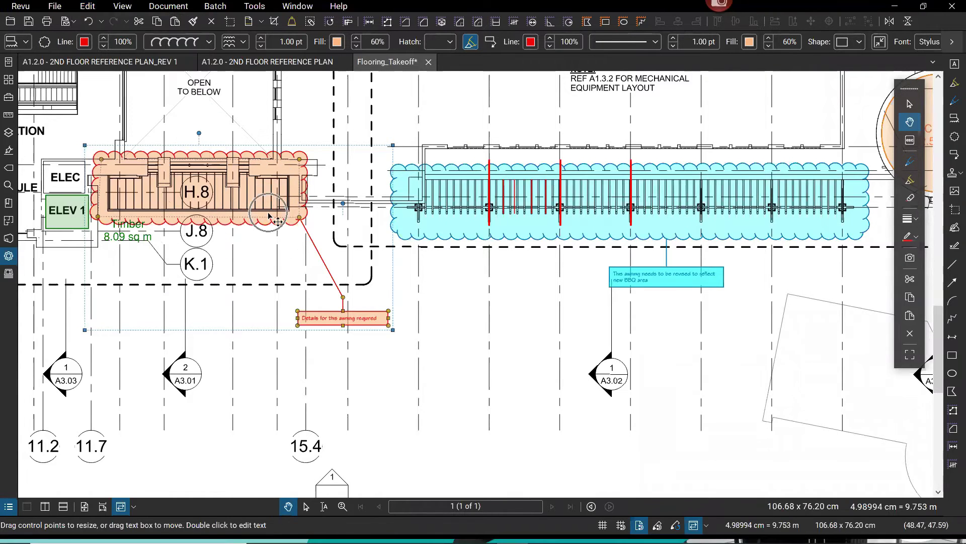
pyautogui.rightClick(269, 215)
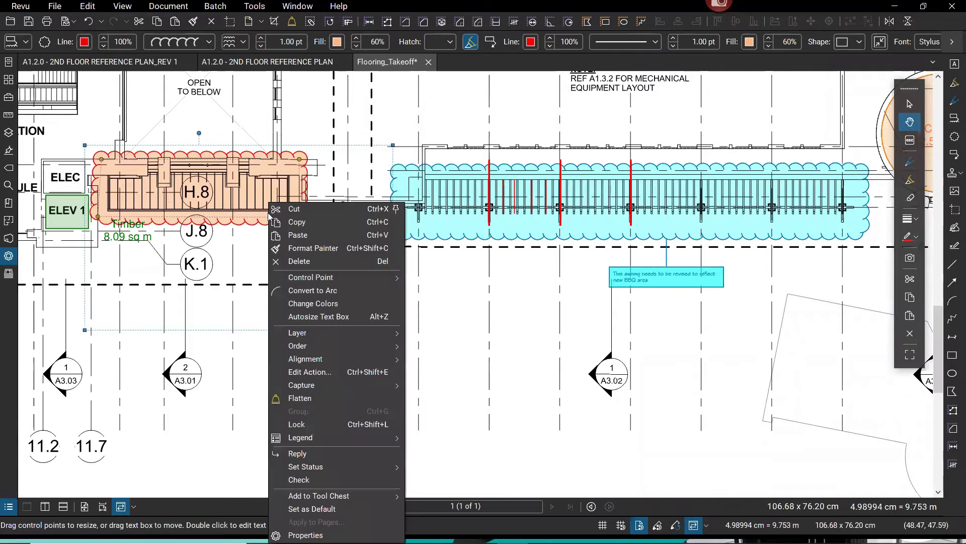
pyautogui.click(313, 247)
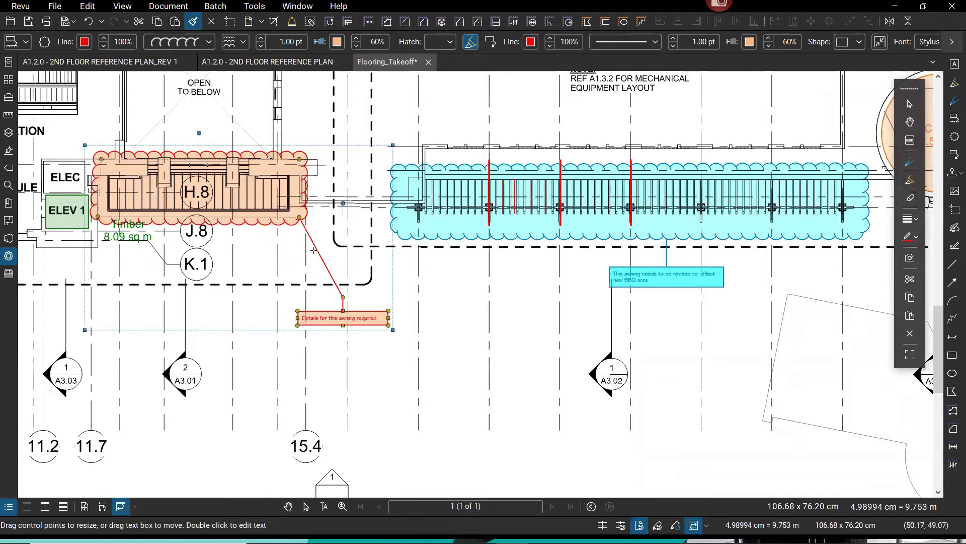
pyautogui.click(454, 230)
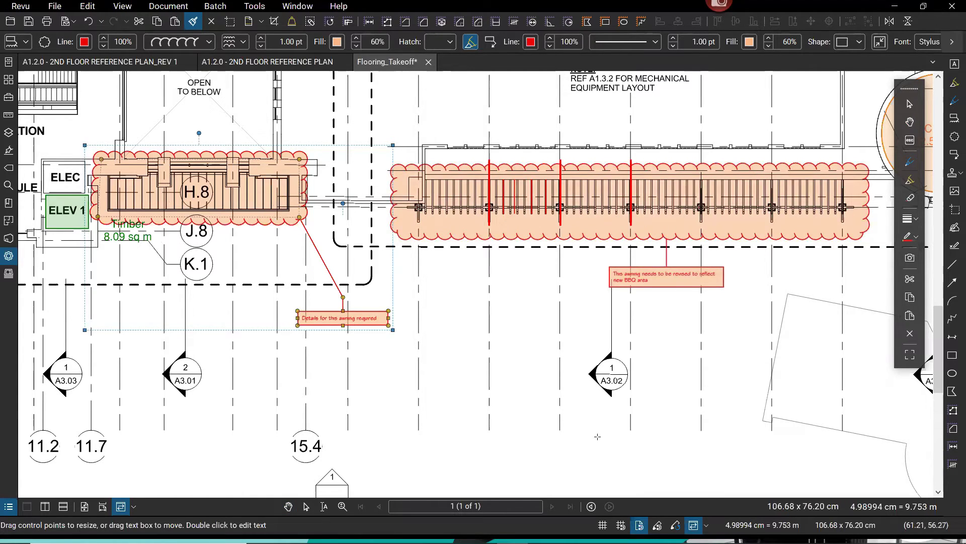
pyautogui.press('Escape')
# Step: Measure the TR room with the Area tool, tracing its wall corners including the small notch at the lower-left corner
pyautogui.moveTo(416, 358); pyautogui.dragTo(344, 359)
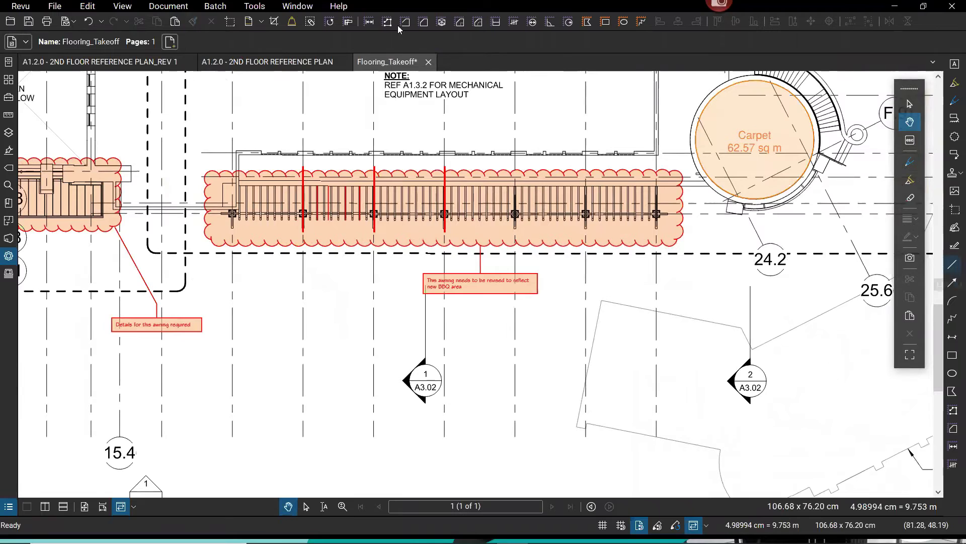
pyautogui.click(424, 22)
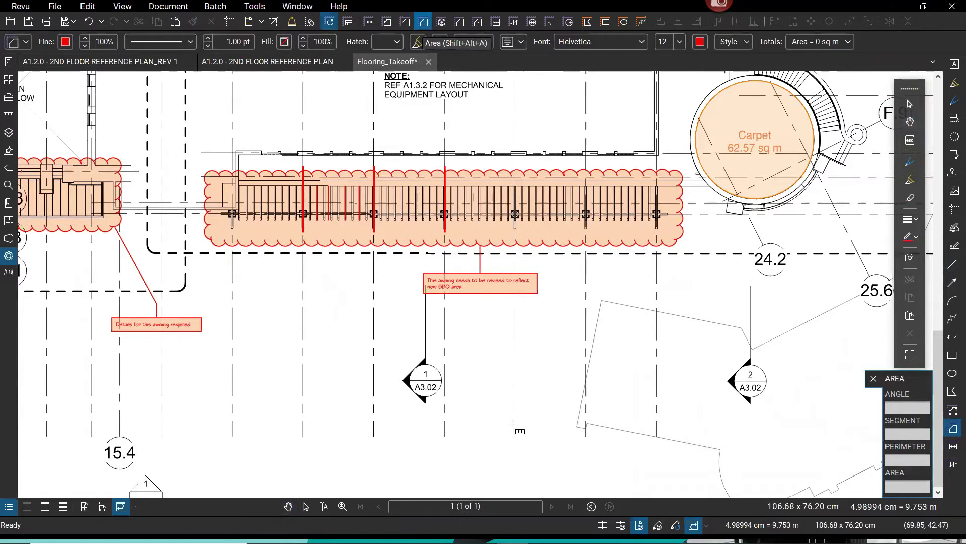
pyautogui.scroll(-2, 514, 424)
pyautogui.moveTo(356, 207); pyautogui.dragTo(436, 255)
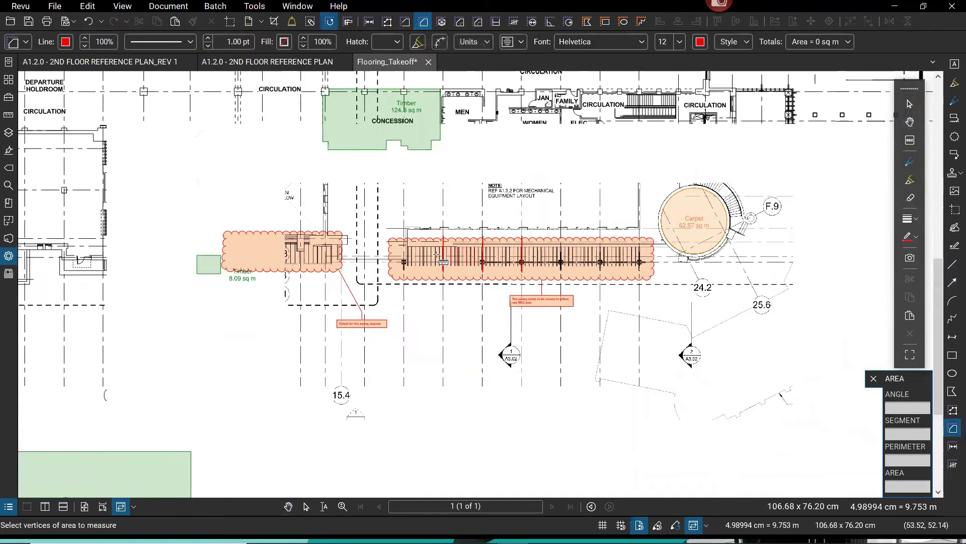
pyautogui.moveTo(419, 347); pyautogui.dragTo(525, 440)
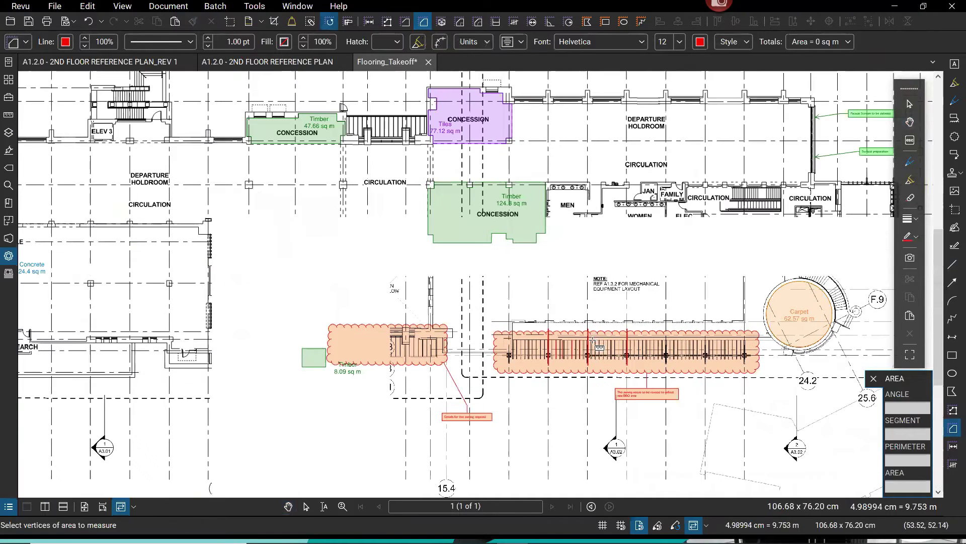
pyautogui.scroll(5, 715, 218)
pyautogui.click(481, 291)
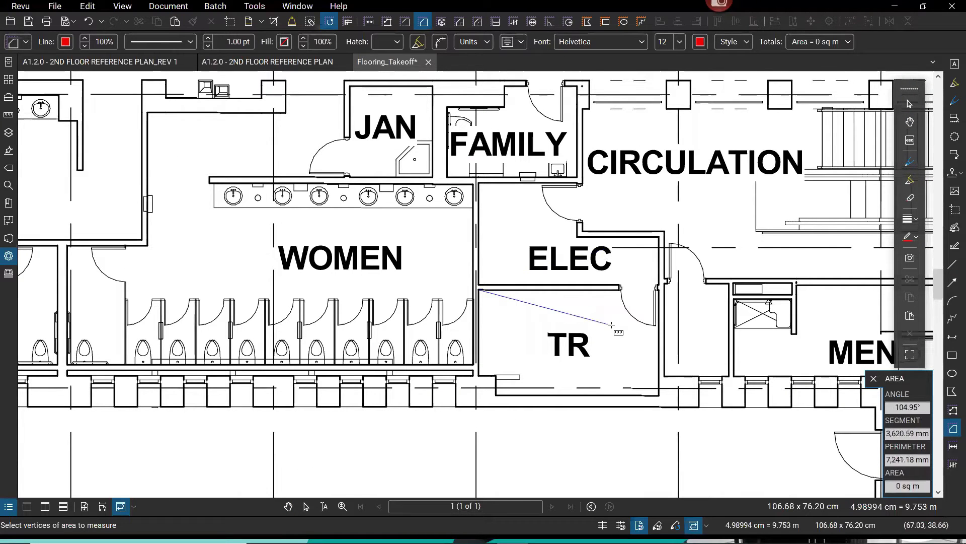
pyautogui.click(657, 290)
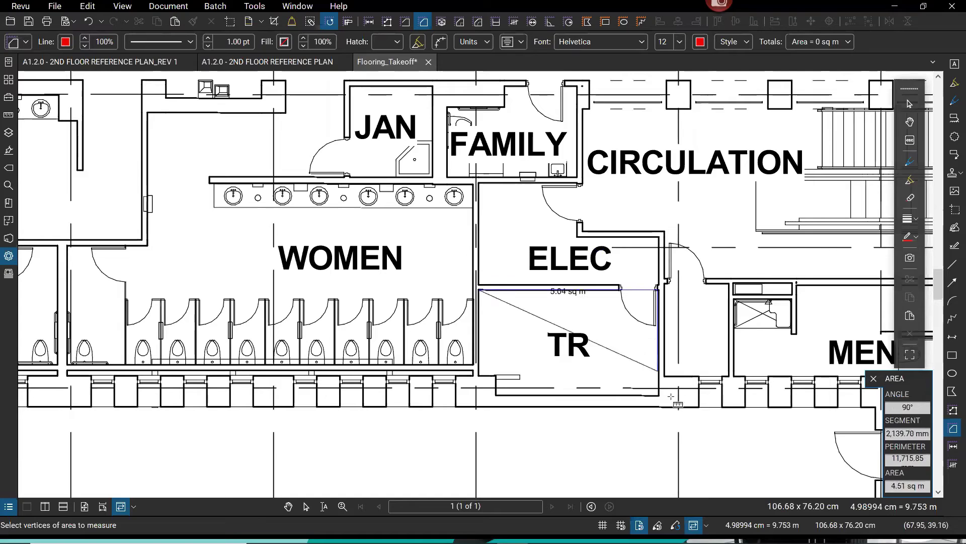
pyautogui.click(658, 395)
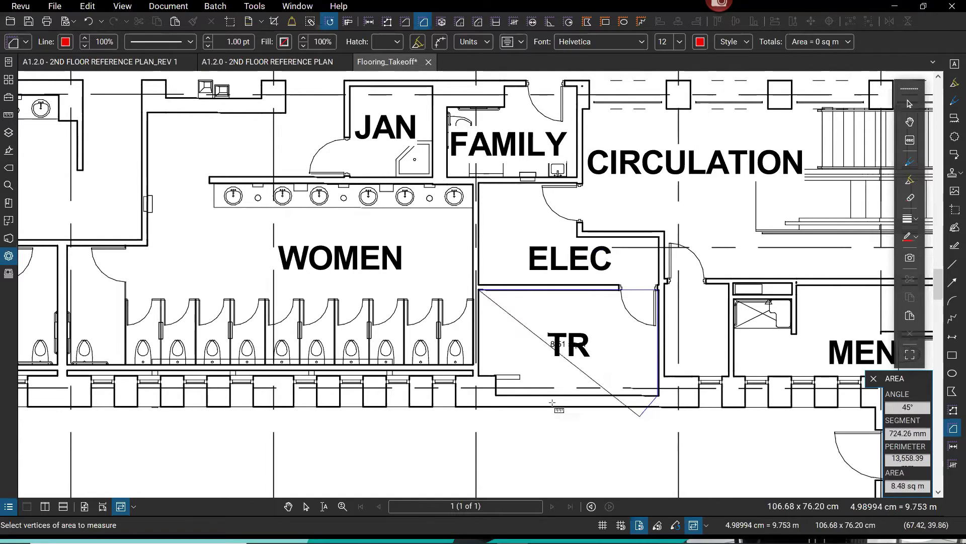
pyautogui.click(496, 395)
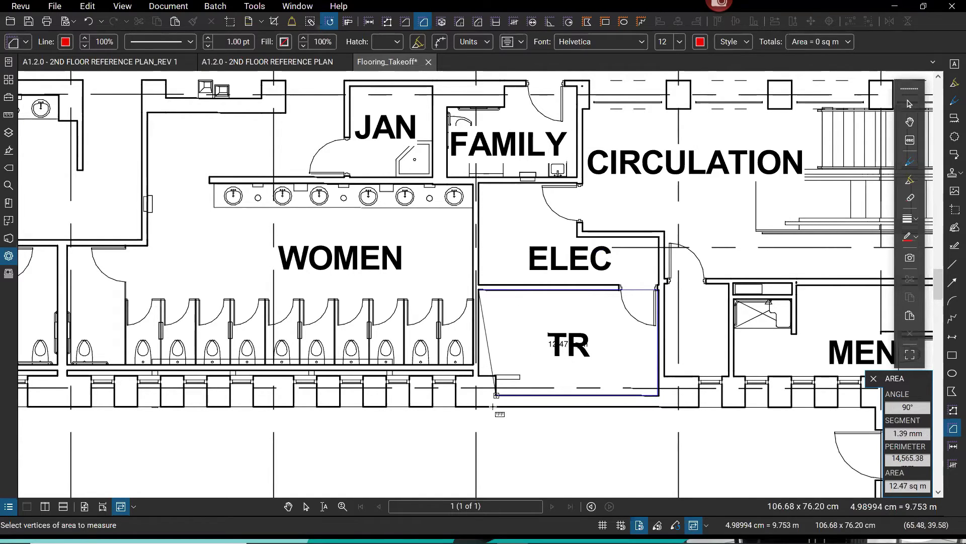
pyautogui.click(496, 376)
pyautogui.click(478, 375)
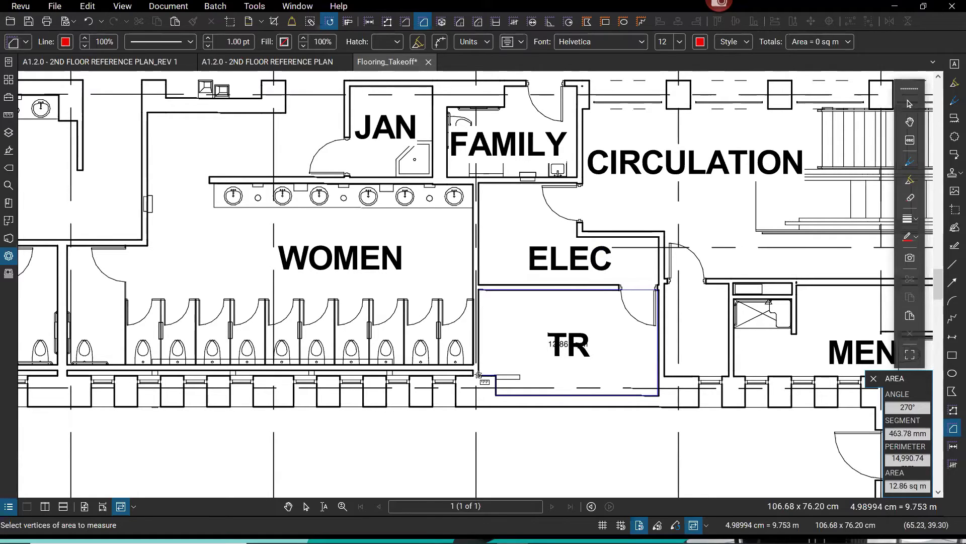
pyautogui.press('Return')
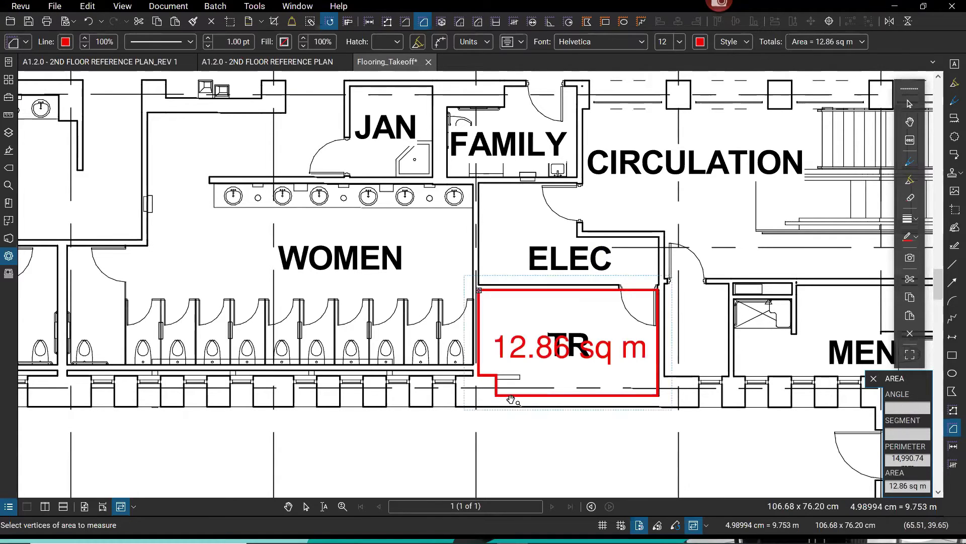
pyautogui.press('Escape')
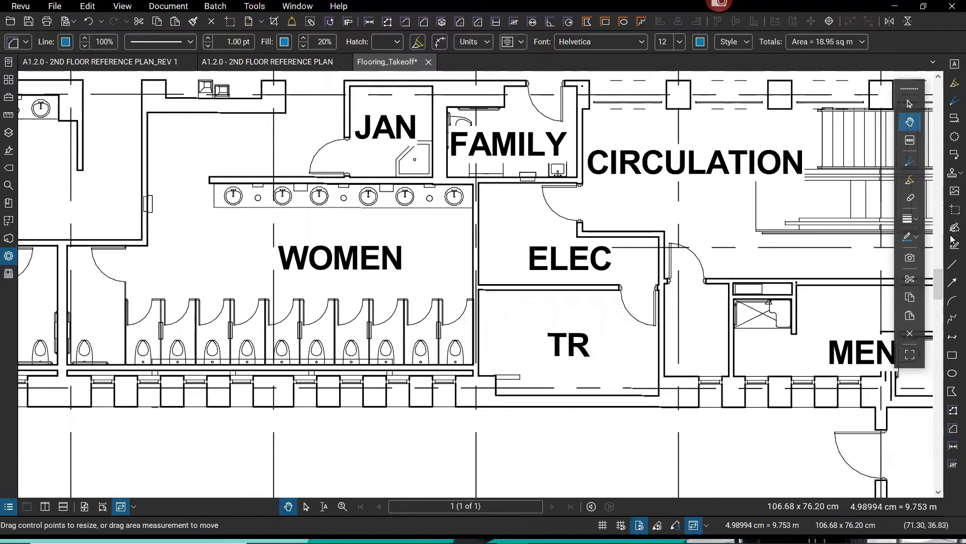
# Step: Draw a thin red line across the Departure Holdroom from its upper wall, snapped to a 45-degree diagonal
pyautogui.click(952, 265)
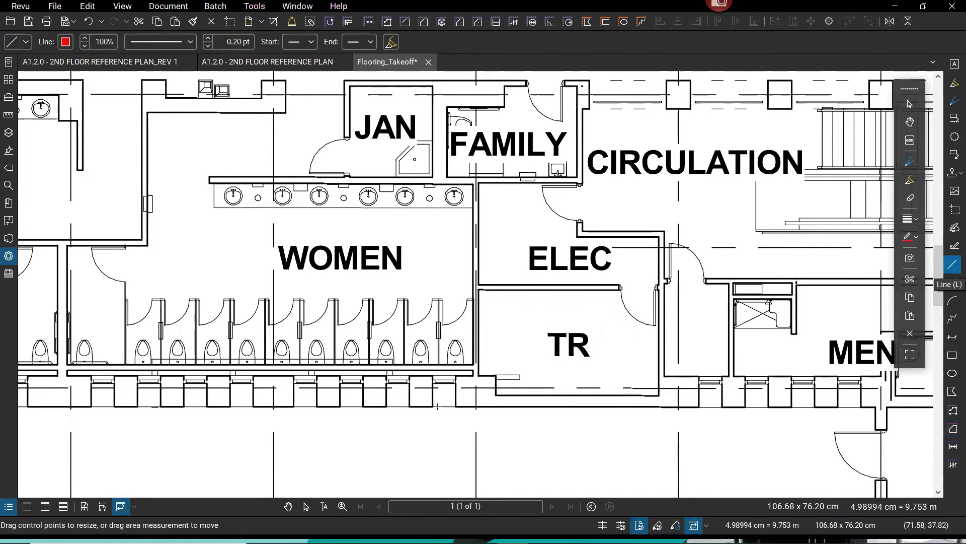
pyautogui.scroll(-5, 445, 404)
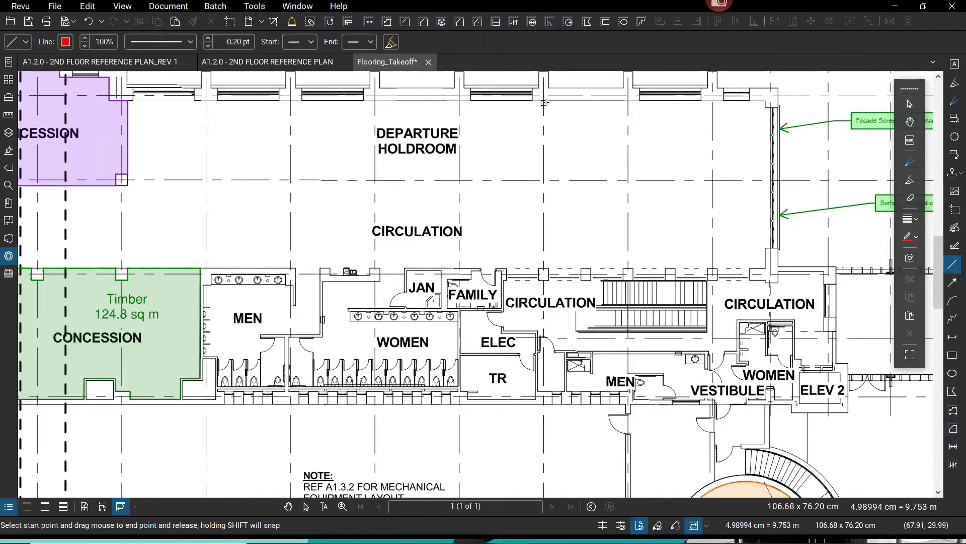
pyautogui.moveTo(532, 101)
pyautogui.mouseDown()
pyautogui.moveTo(534, 223)
pyautogui.moveTo(594, 195)
pyautogui.mouseUp()
pyautogui.moveTo(591, 163); pyautogui.dragTo(599, 103)
pyautogui.moveTo(485, 106); pyautogui.dragTo(442, 199)
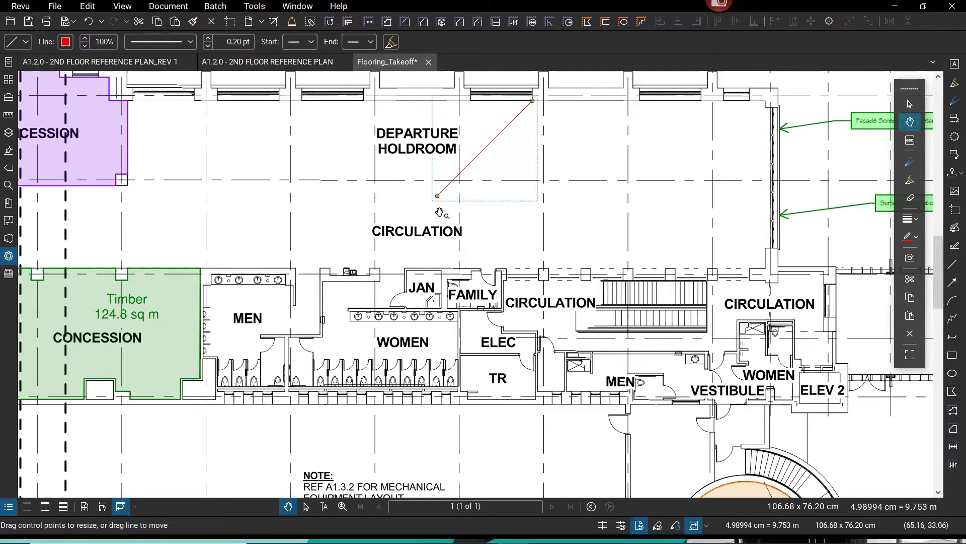
# Step: Select the diagonal red line in the Departure Holdroom and delete it
pyautogui.click(515, 127)
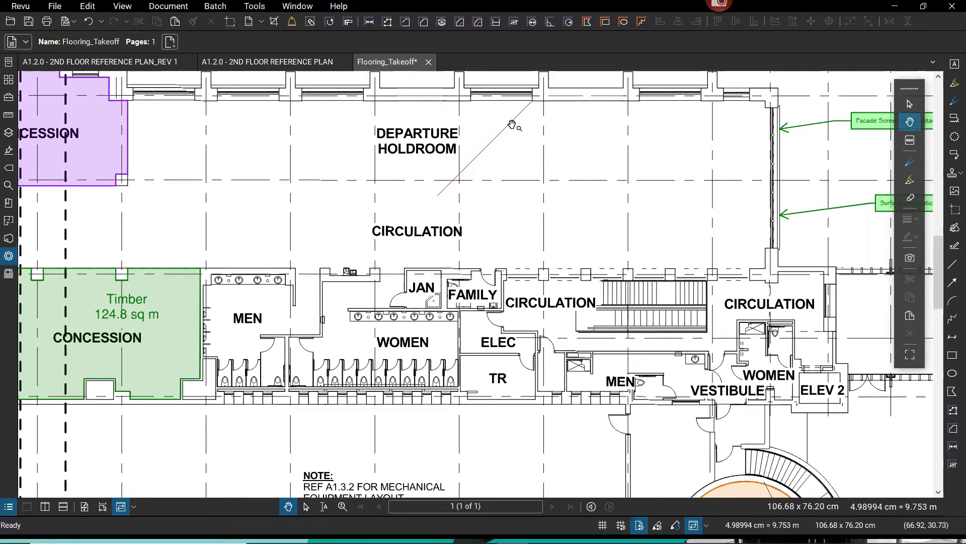
pyautogui.click(514, 122)
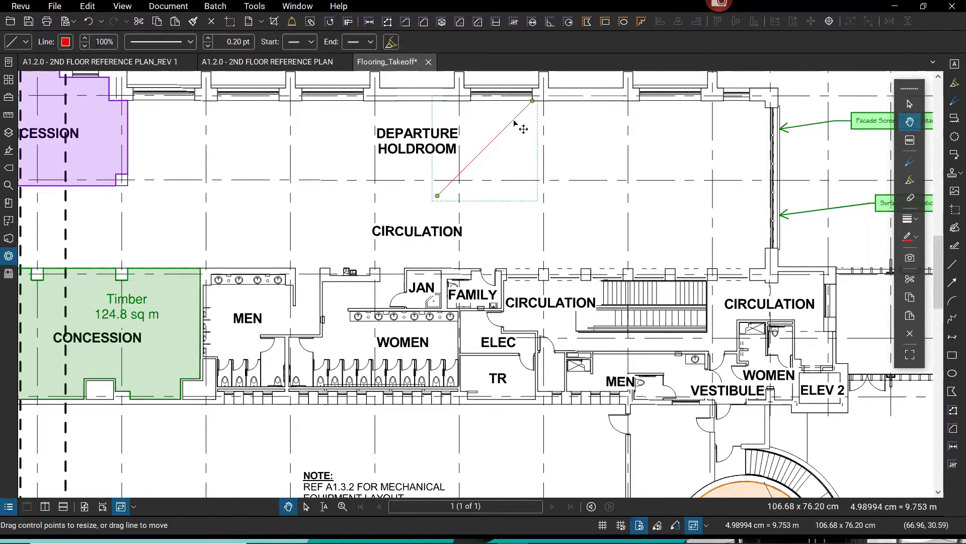
pyautogui.press('Delete')
# Step: Place a Markup Query_A2K callout from the Tool Chest reading "Paint Green", pointing at the outer wall line below the SEARCH room
pyautogui.moveTo(683, 290)
pyautogui.mouseDown()
pyautogui.moveTo(356, 326)
pyautogui.moveTo(687, 381)
pyautogui.moveTo(716, 354)
pyautogui.mouseUp()
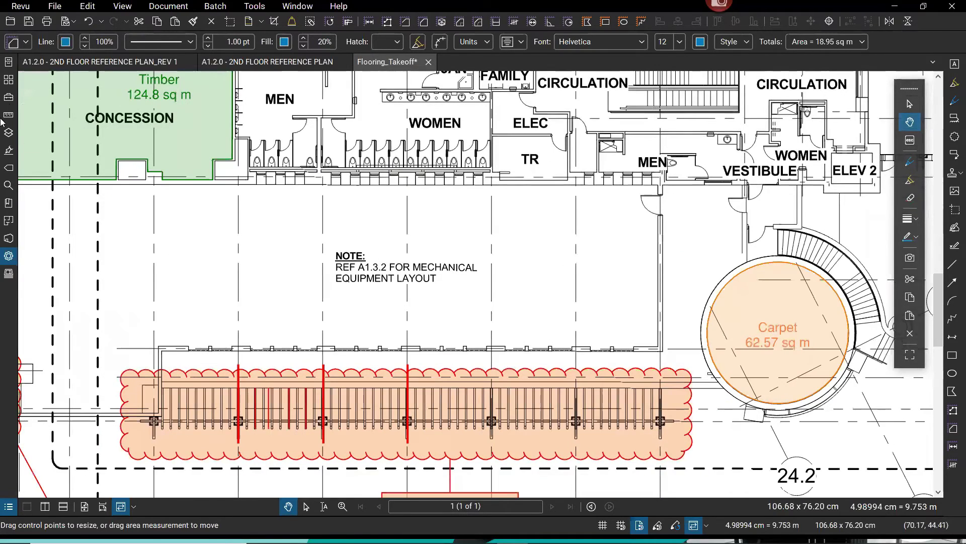
pyautogui.scroll(-5, 15, 96)
pyautogui.scroll(-3, 86, 323)
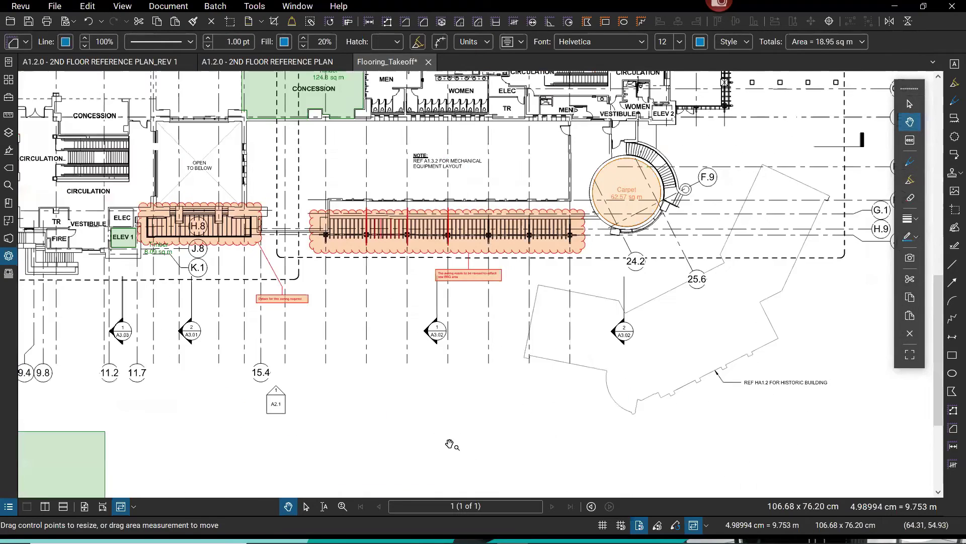
pyautogui.scroll(-3, 388, 401)
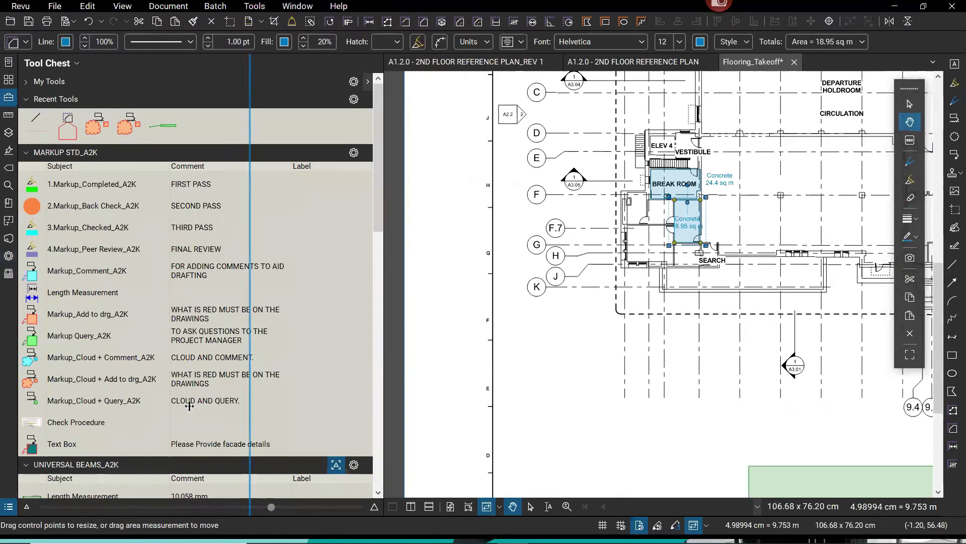
pyautogui.moveTo(189, 405); pyautogui.dragTo(189, 406)
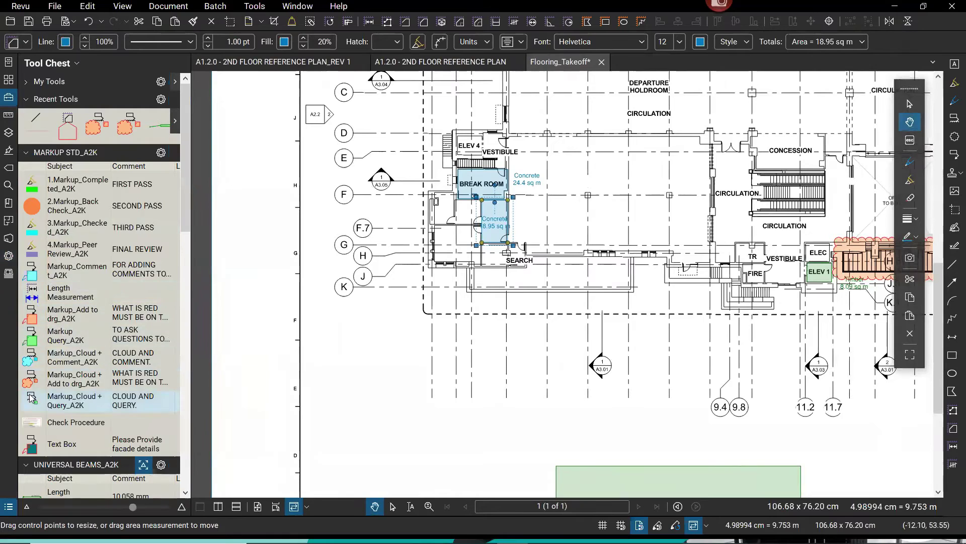
pyautogui.click(30, 341)
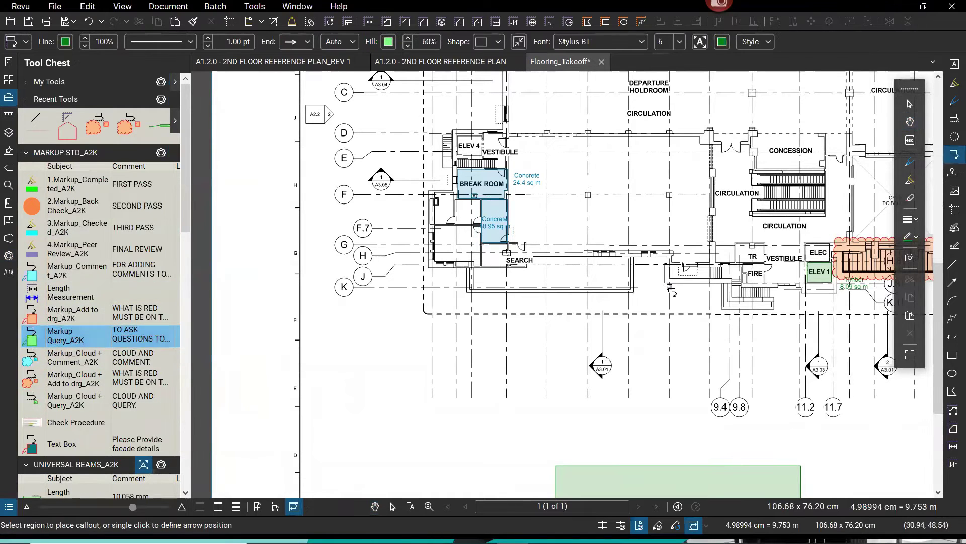
pyautogui.click(556, 348)
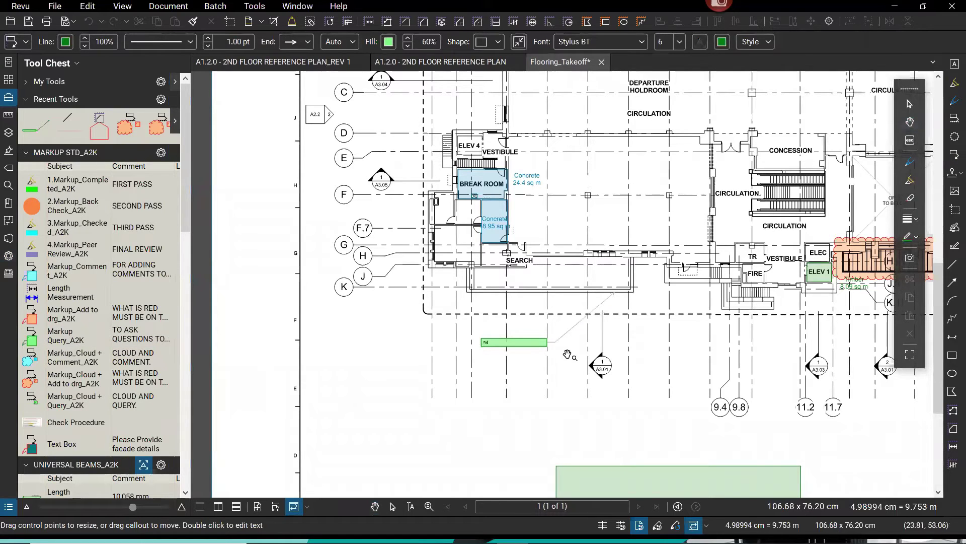
pyautogui.write('Paint Green')
pyautogui.click(568, 358)
# Step: Narrow the "Paint Green" callout's text box to about 2.1 cm wide so it fits the text more closely
pyautogui.scroll(1, 538, 353)
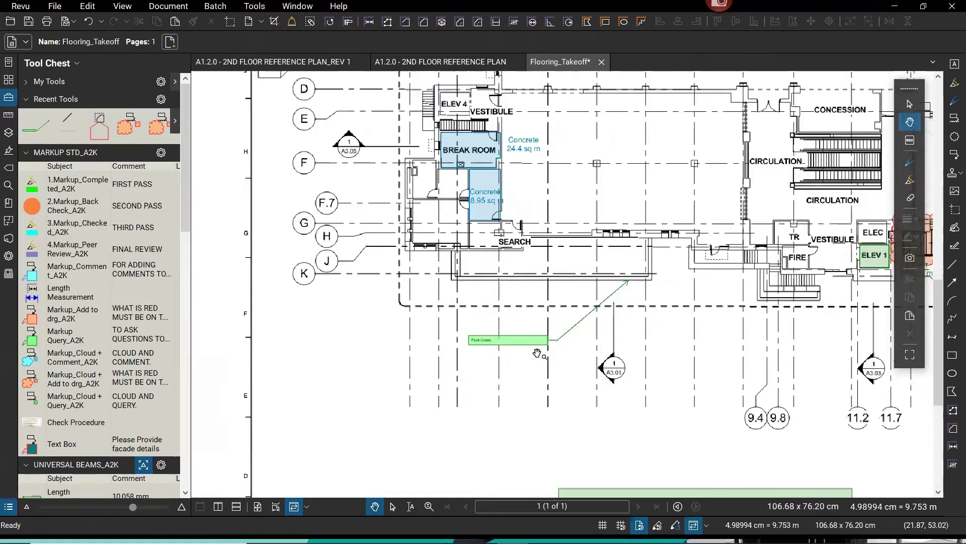
pyautogui.scroll(2, 537, 353)
pyautogui.click(582, 316)
pyautogui.moveTo(415, 308); pyautogui.dragTo(425, 308)
pyautogui.press('space')
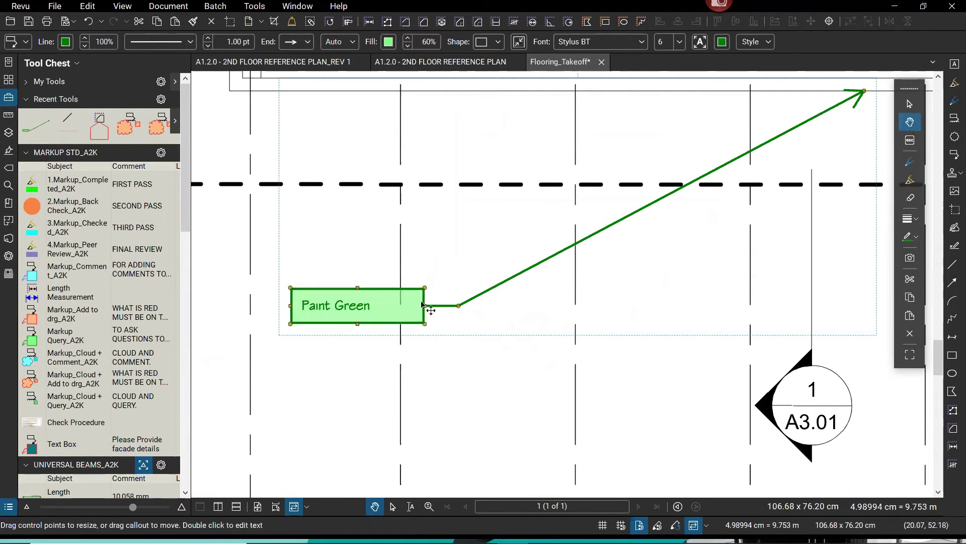
pyautogui.scroll(-2, 451, 295)
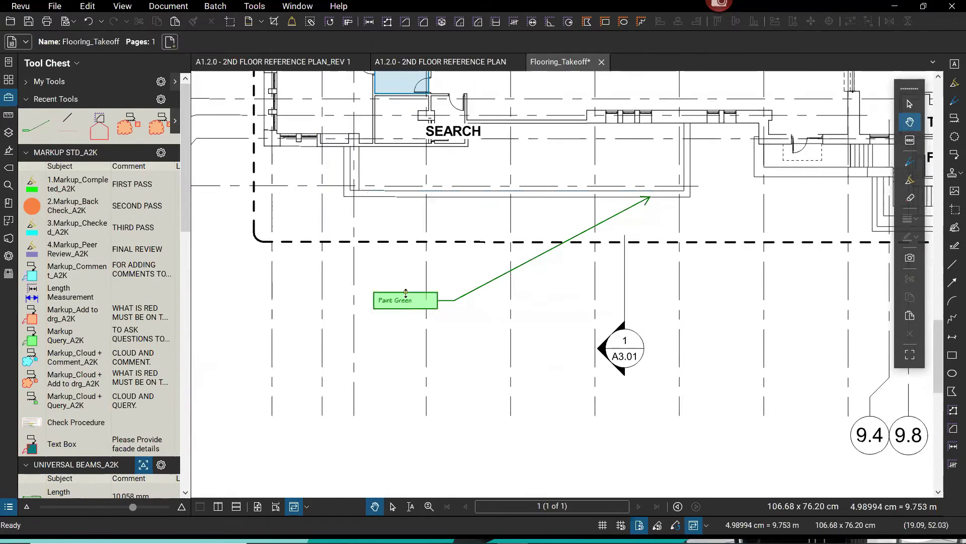
# Step: Rotate the "Paint Green" callout freehand, trying different angles, and bring it back to about horizontal
pyautogui.scroll(2, 511, 182)
pyautogui.click(511, 188)
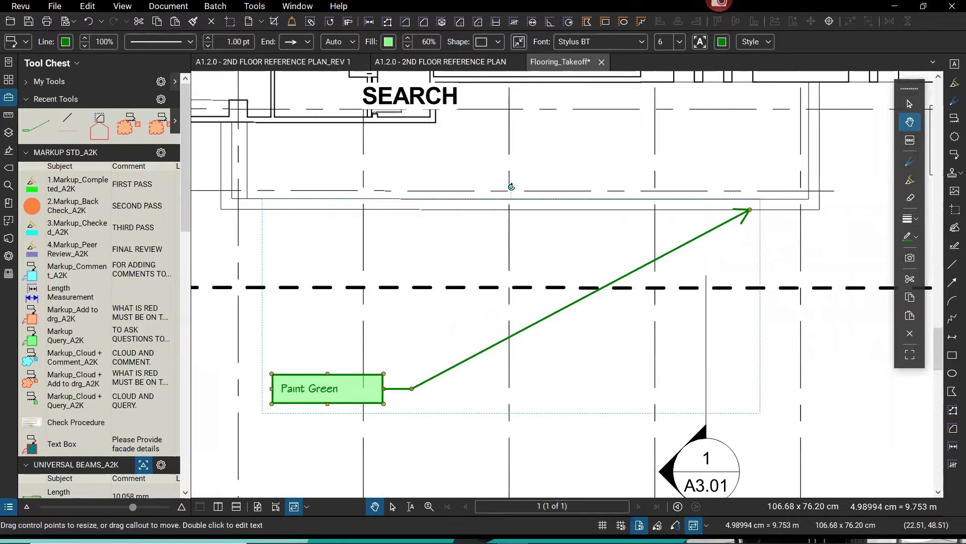
pyautogui.moveTo(510, 187)
pyautogui.mouseDown()
pyautogui.moveTo(576, 178)
pyautogui.moveTo(654, 218)
pyautogui.moveTo(661, 325)
pyautogui.moveTo(486, 373)
pyautogui.moveTo(430, 302)
pyautogui.moveTo(459, 244)
pyautogui.moveTo(541, 217)
pyautogui.moveTo(537, 177)
pyautogui.moveTo(624, 214)
pyautogui.moveTo(671, 299)
pyautogui.moveTo(557, 190)
pyautogui.moveTo(768, 251)
pyautogui.moveTo(730, 224)
pyautogui.moveTo(809, 265)
pyautogui.moveTo(870, 347)
pyautogui.moveTo(883, 408)
pyautogui.moveTo(678, 315)
pyautogui.moveTo(629, 317)
pyautogui.moveTo(535, 363)
pyautogui.moveTo(665, 262)
pyautogui.moveTo(650, 180)
pyautogui.moveTo(663, 184)
pyautogui.moveTo(654, 189)
pyautogui.moveTo(686, 244)
pyautogui.moveTo(718, 267)
pyautogui.moveTo(785, 290)
pyautogui.moveTo(808, 383)
pyautogui.mouseUp()
pyautogui.scroll(2, 463, 236)
pyautogui.scroll(2, 539, 186)
pyautogui.scroll(2, 557, 189)
pyautogui.scroll(-3, 871, 347)
pyautogui.scroll(2, 665, 262)
pyautogui.scroll(3, 649, 179)
pyautogui.scroll(-3, 686, 243)
pyautogui.scroll(-3, 690, 245)
pyautogui.moveTo(774, 437); pyautogui.dragTo(686, 227)
pyautogui.hotkey('shift', 'v')
pyautogui.hotkey('shift', 'v')
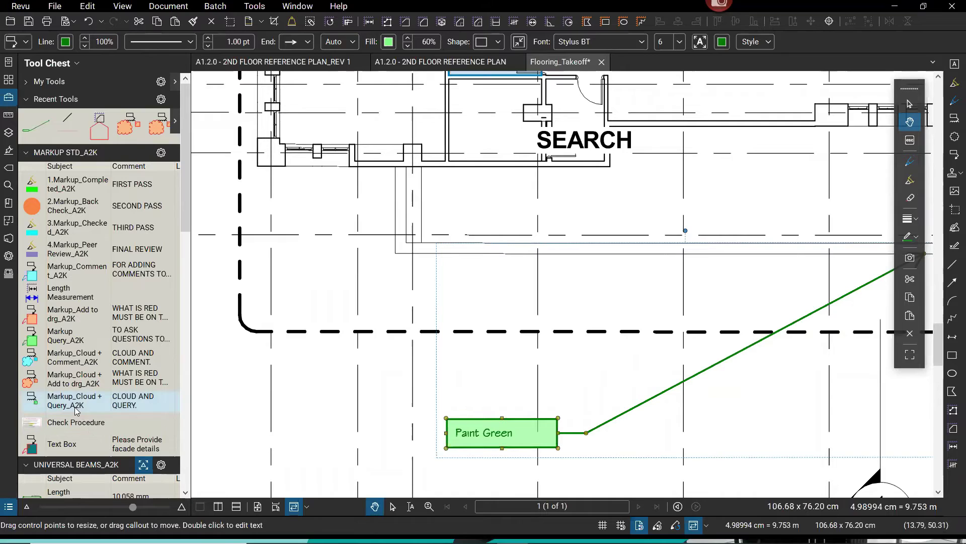
# Step: Set the "Paint Green" callout's rotation to exactly 25.3 degrees in its properties and deselect it
pyautogui.click(12, 259)
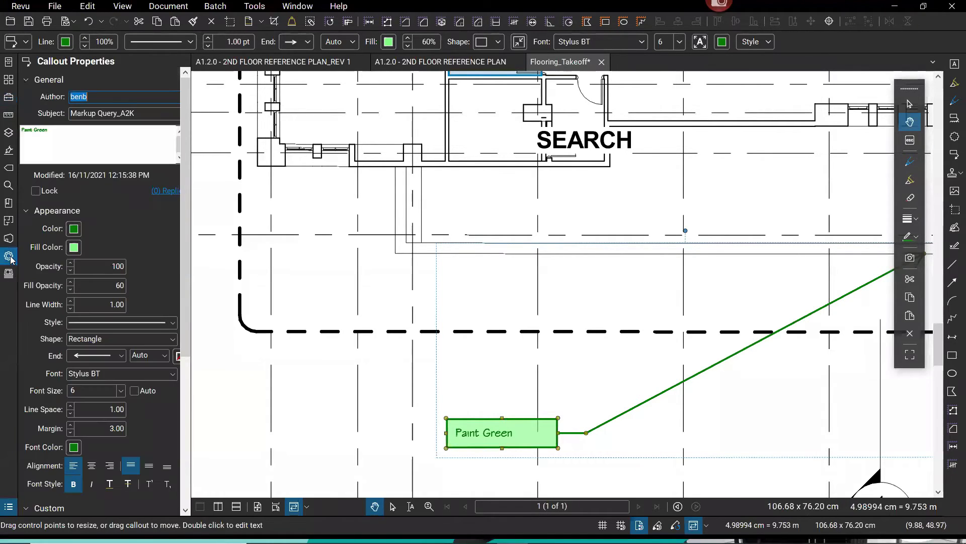
pyautogui.scroll(-5, 179, 410)
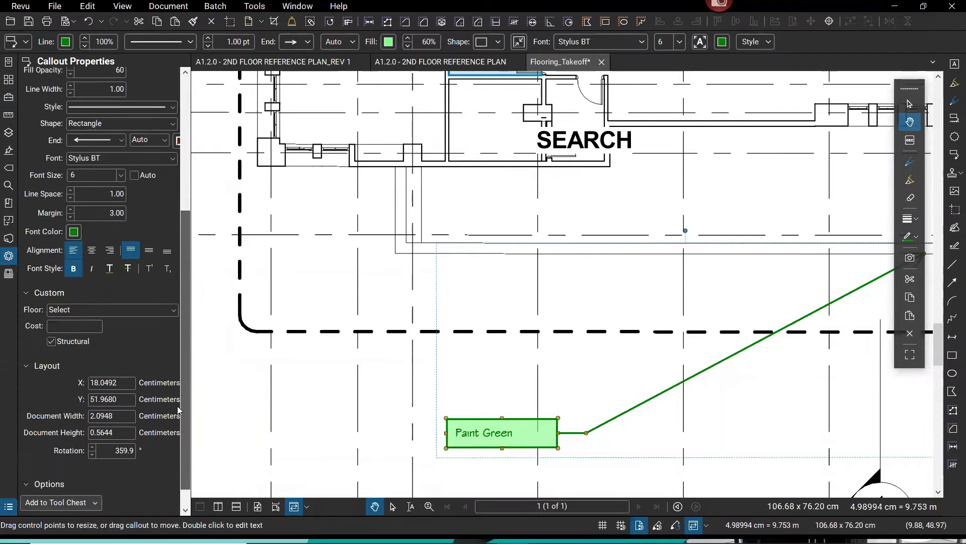
pyautogui.scroll(-1, 178, 410)
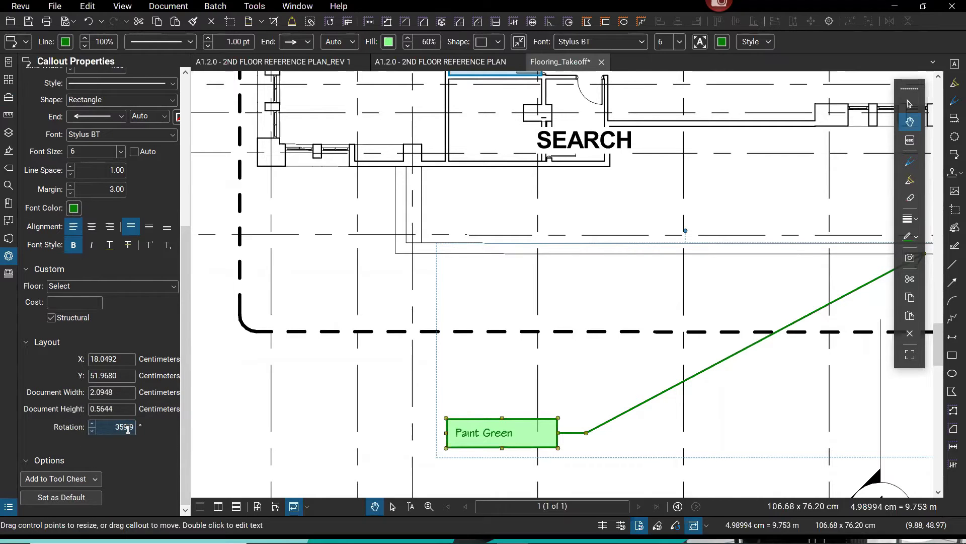
pyautogui.moveTo(115, 426); pyautogui.dragTo(141, 430)
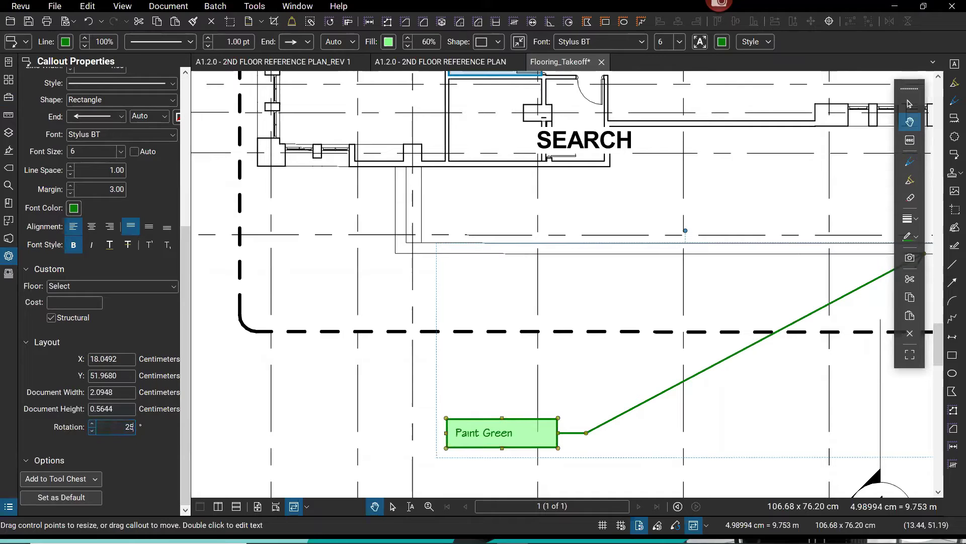
pyautogui.write('25.2')
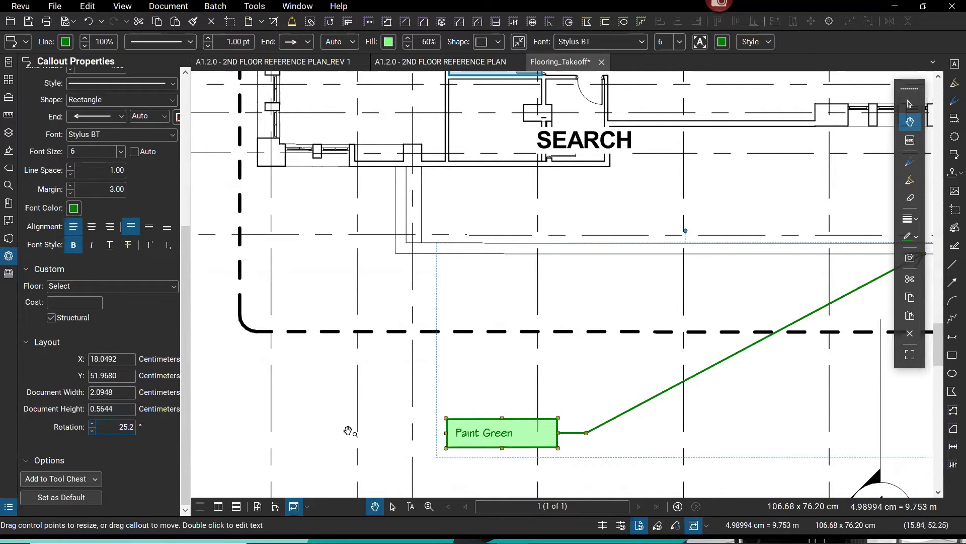
pyautogui.click(351, 431)
pyautogui.click(516, 440)
pyautogui.doubleClick(114, 427)
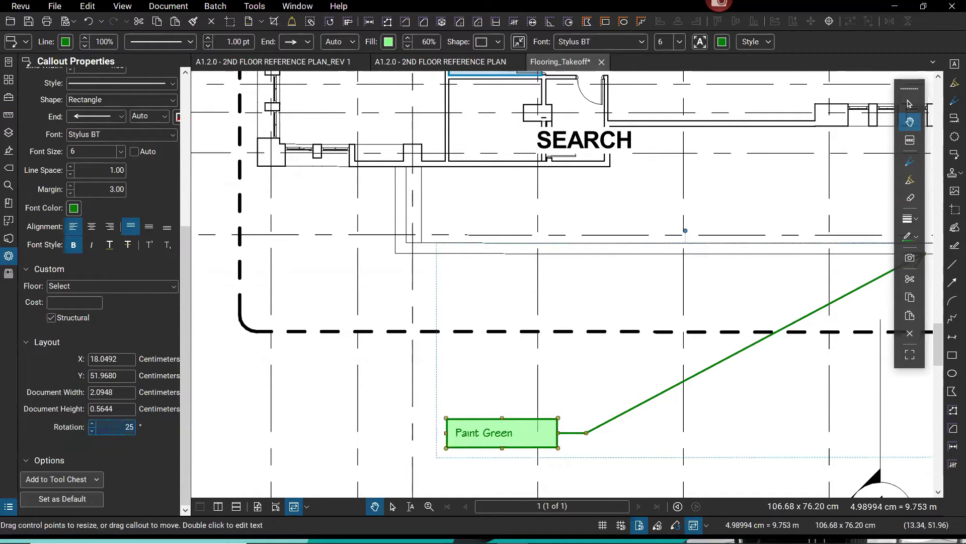
pyautogui.write('25.3')
pyautogui.press('Return')
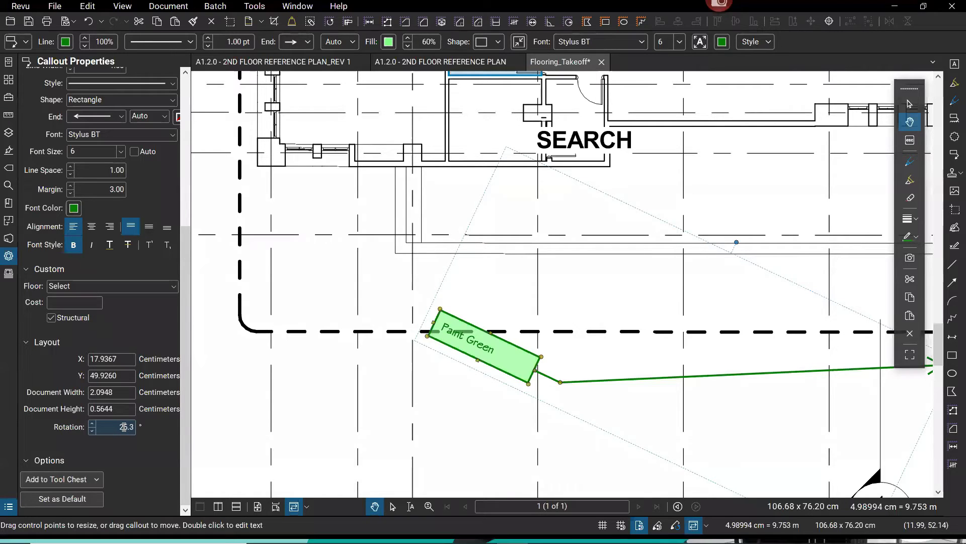
pyautogui.click(356, 371)
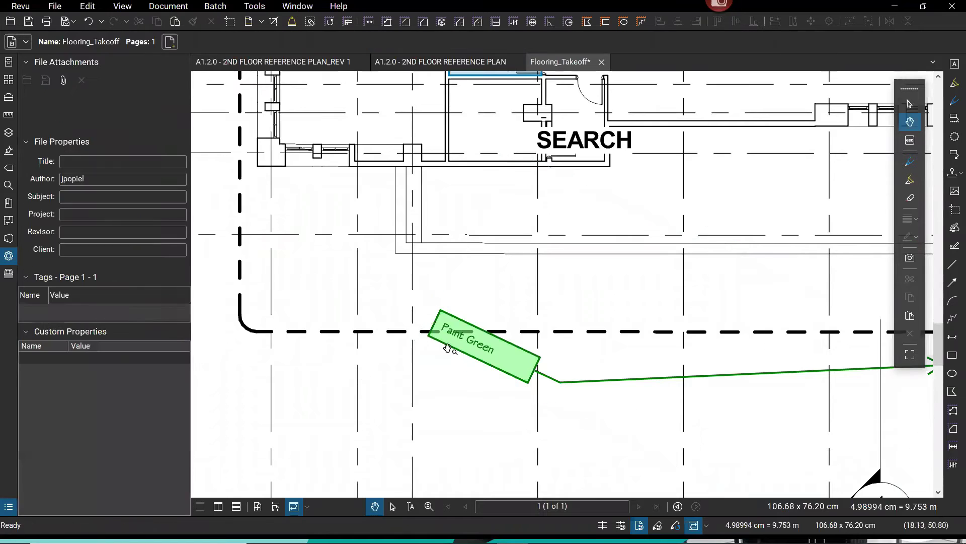
# Step: Open the recent file combined.pdf and show its page thumbnails, widened to fit three per row
pyautogui.scroll(-3, 448, 347)
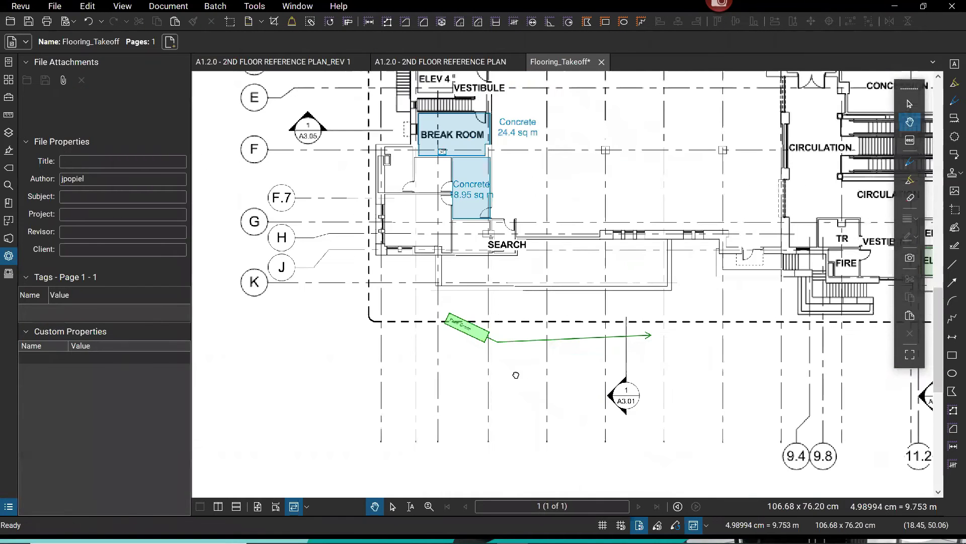
pyautogui.scroll(-1, 511, 374)
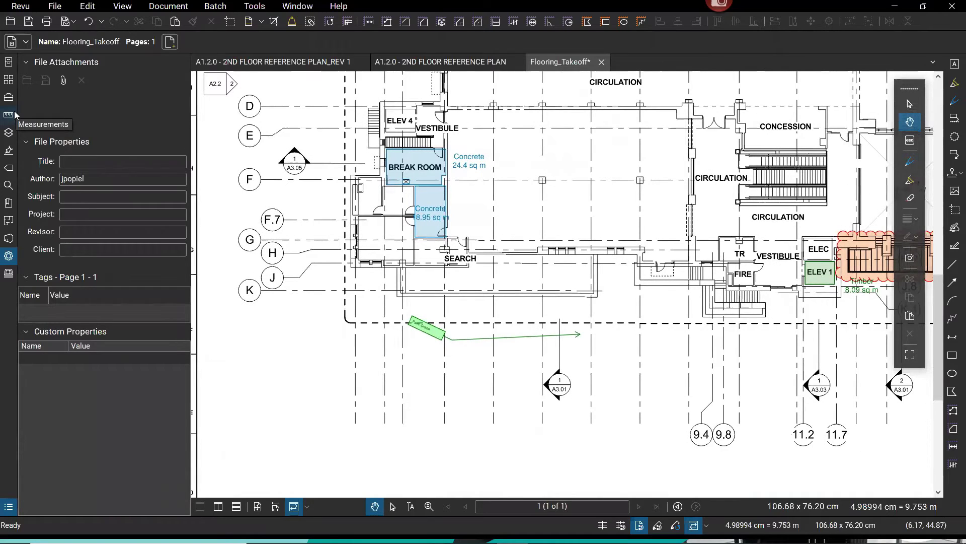
pyautogui.click(55, 7)
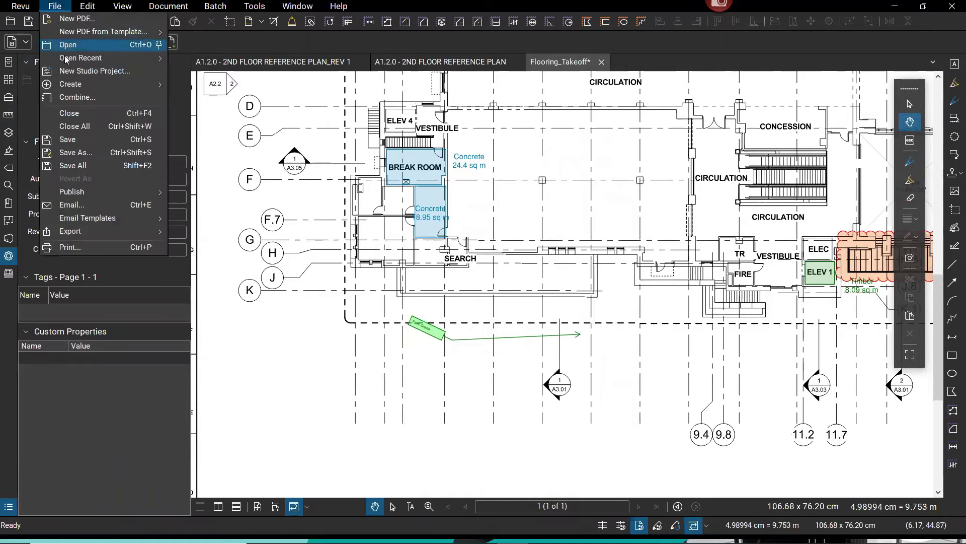
pyautogui.moveTo(66, 60)
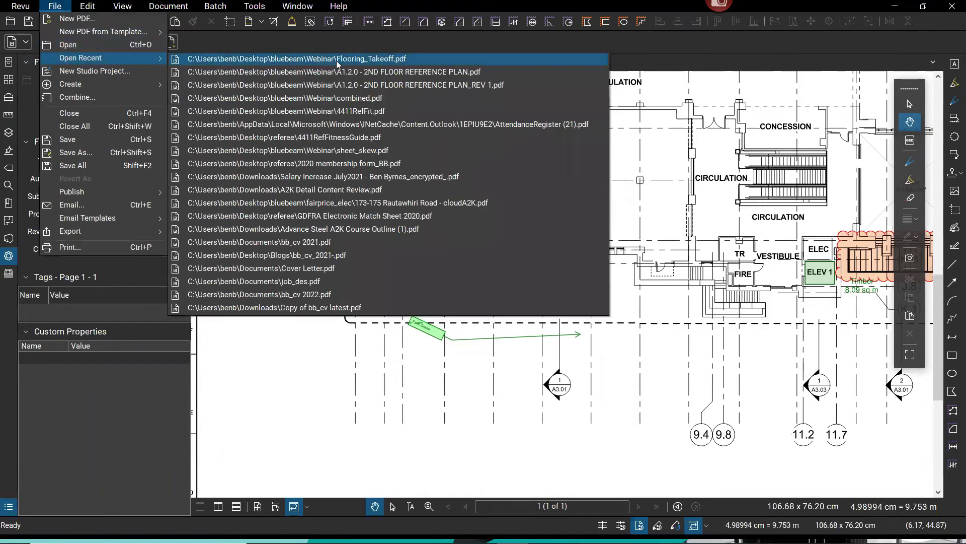
pyautogui.click(351, 98)
pyautogui.click(9, 82)
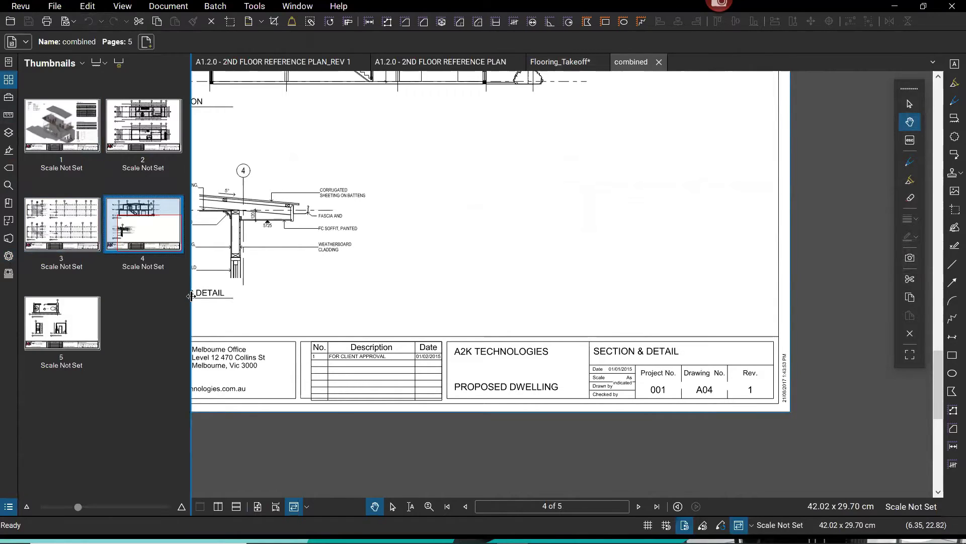
pyautogui.moveTo(222, 297); pyautogui.dragTo(284, 297)
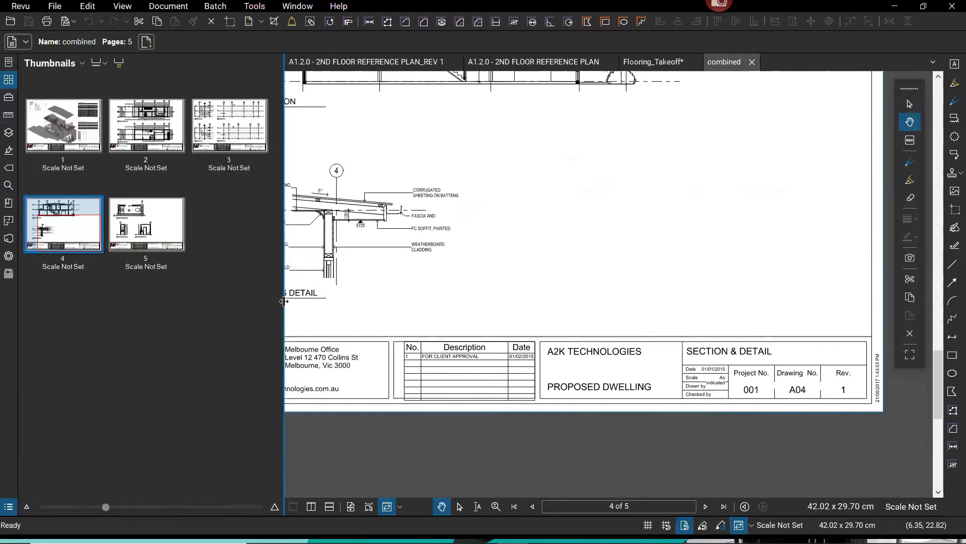
# Step: Rotate the page view 90 degrees counterclockwise on page 5, show the whole sheet, and check pages 2 and 5
pyautogui.click(148, 218)
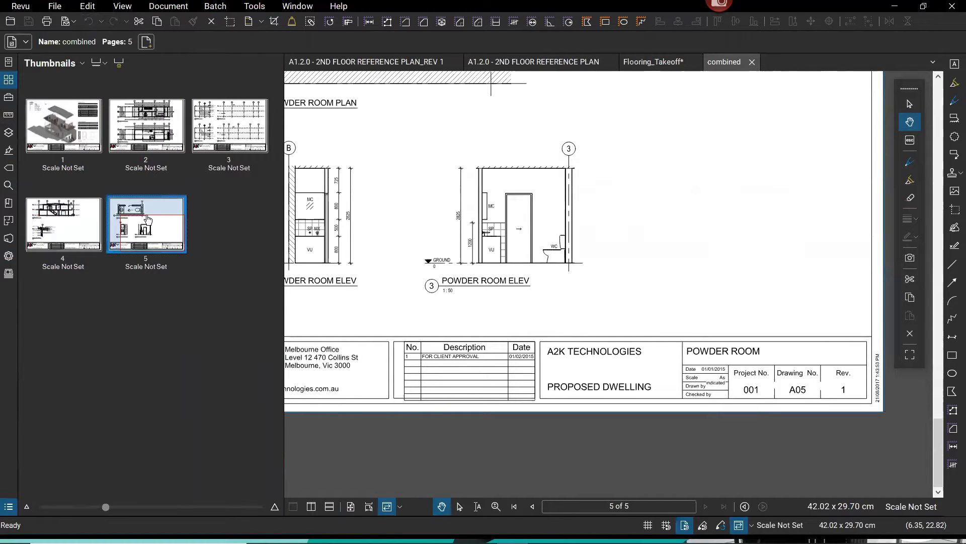
pyautogui.hotkey('ctrl', 'shift', '-')
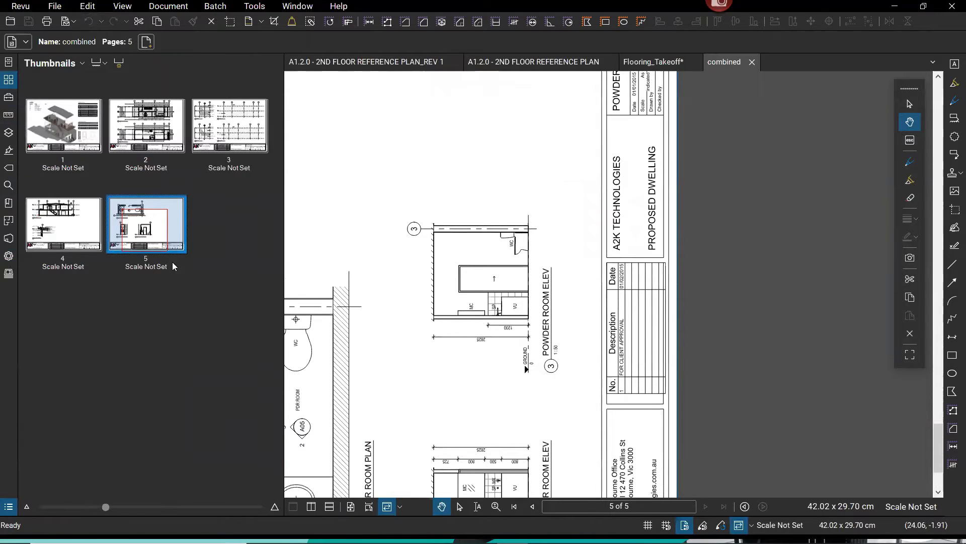
pyautogui.hotkey('ctrl', '-')
pyautogui.hotkey('ctrl', '-')
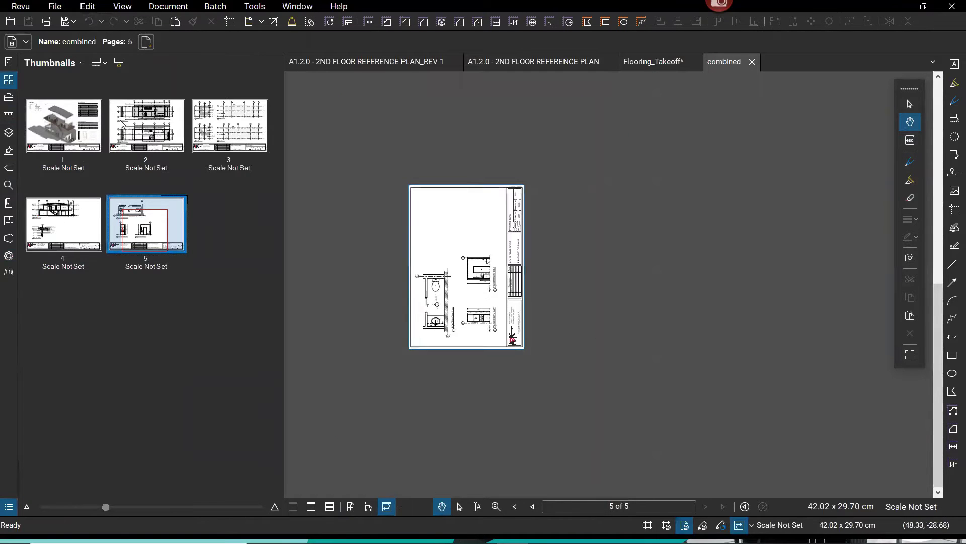
pyautogui.click(121, 123)
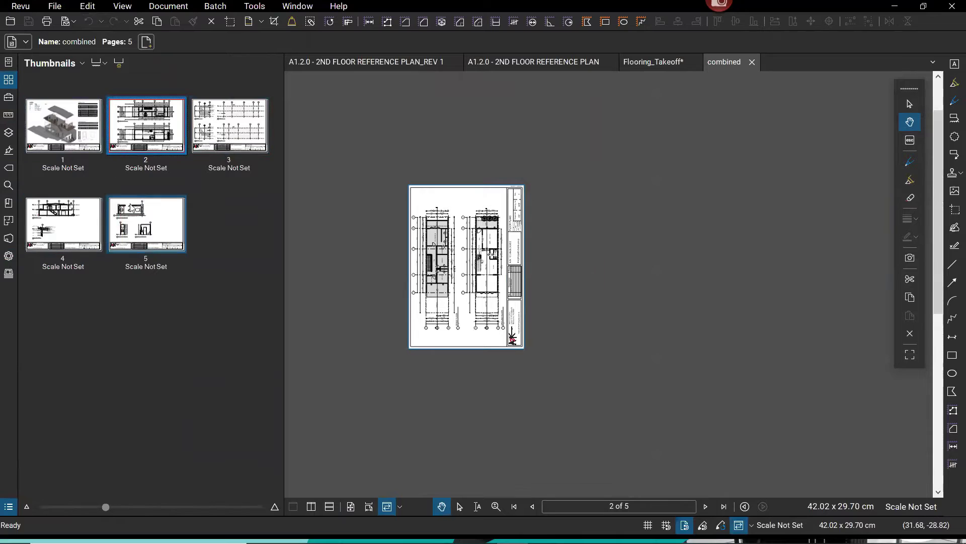
pyautogui.click(160, 219)
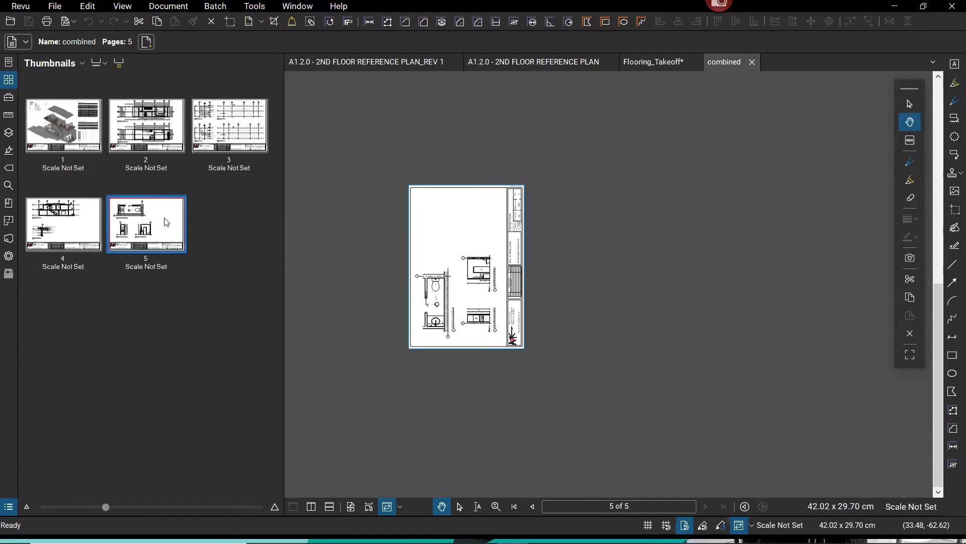
# Step: Rotate the page 5 view 90 degrees clockwise back to landscape and examine the powder room drawings
pyautogui.hotkey('ctrl', 'shift', '+')
pyautogui.scroll(1, 506, 255)
pyautogui.scroll(1, 506, 254)
pyautogui.moveTo(506, 254); pyautogui.dragTo(765, 363)
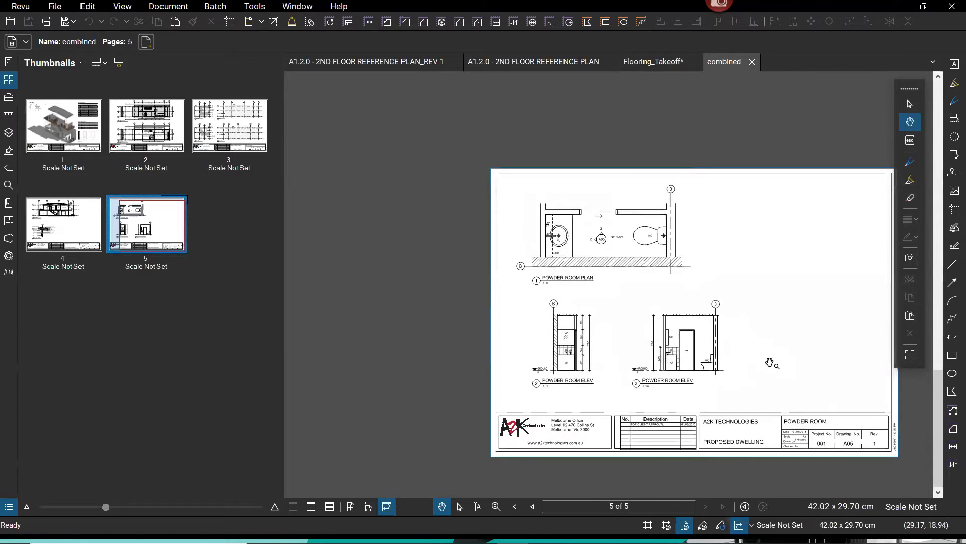
pyautogui.scroll(2, 770, 363)
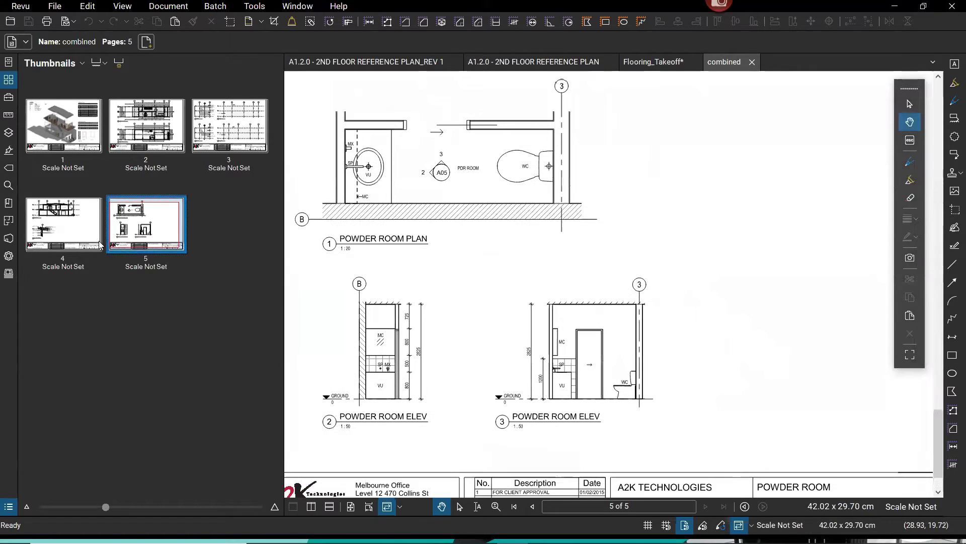
pyautogui.scroll(-1, 537, 217)
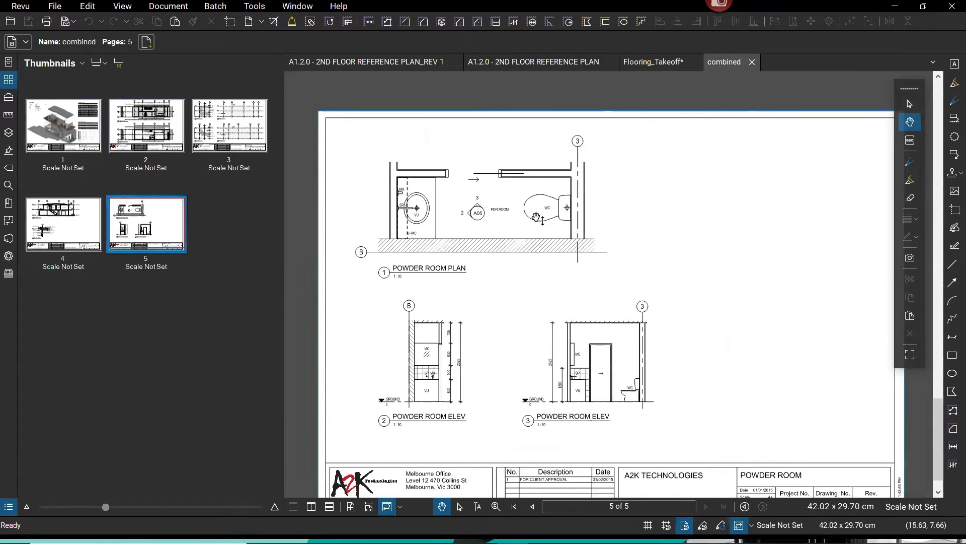
# Step: Rotate the page 5 view counterclockwise and back clockwise, and check the Rotate View commands without choosing one
pyautogui.hotkey('ctrl', 'shift', '-')
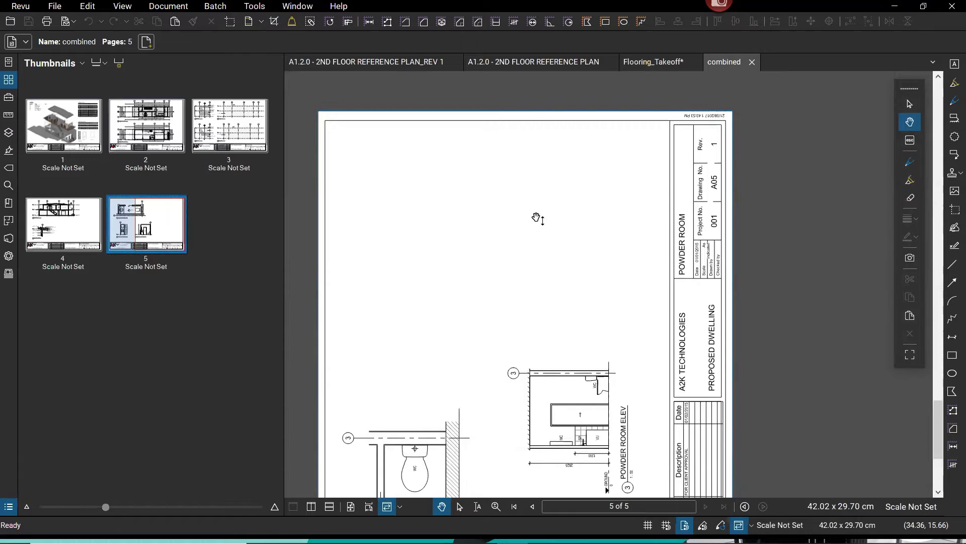
pyautogui.hotkey('ctrl', 'shift', '+')
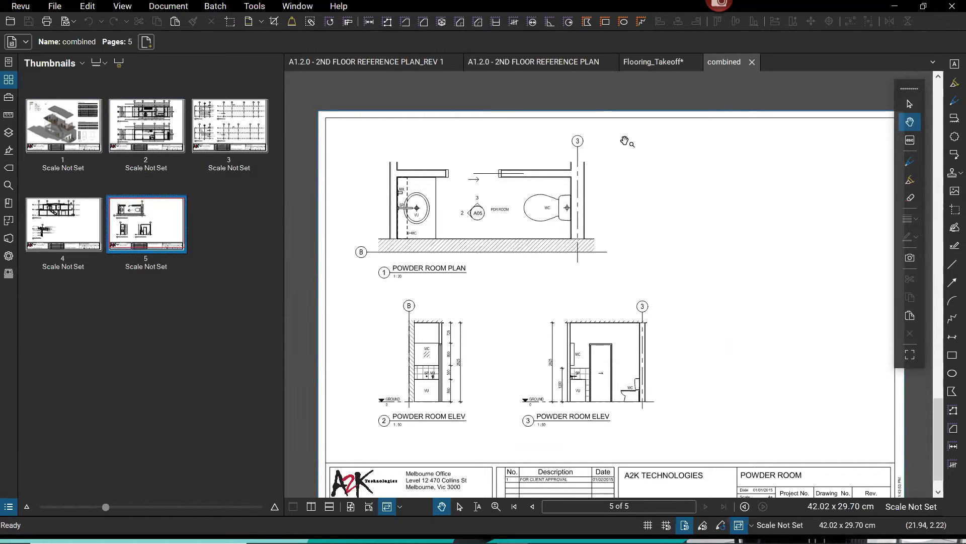
pyautogui.click(120, 9)
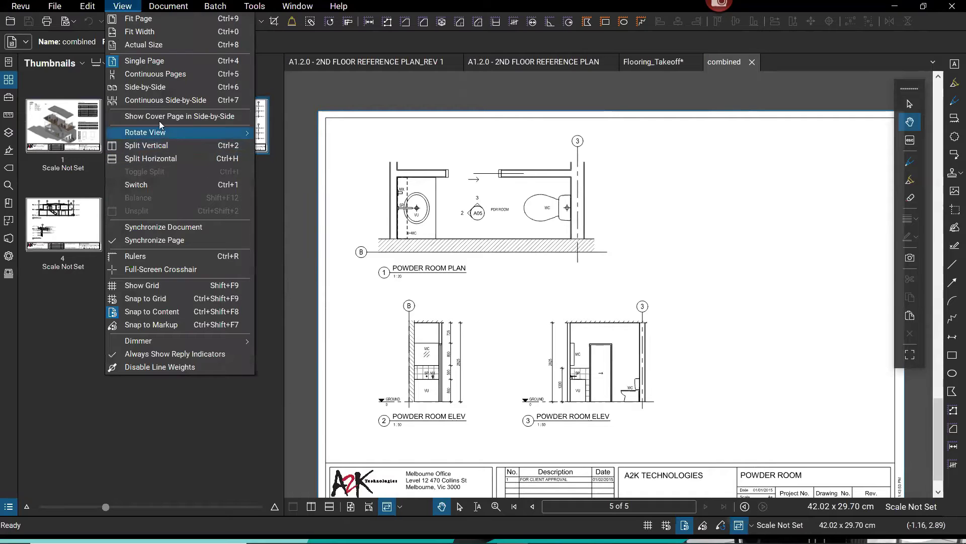
pyautogui.moveTo(151, 134)
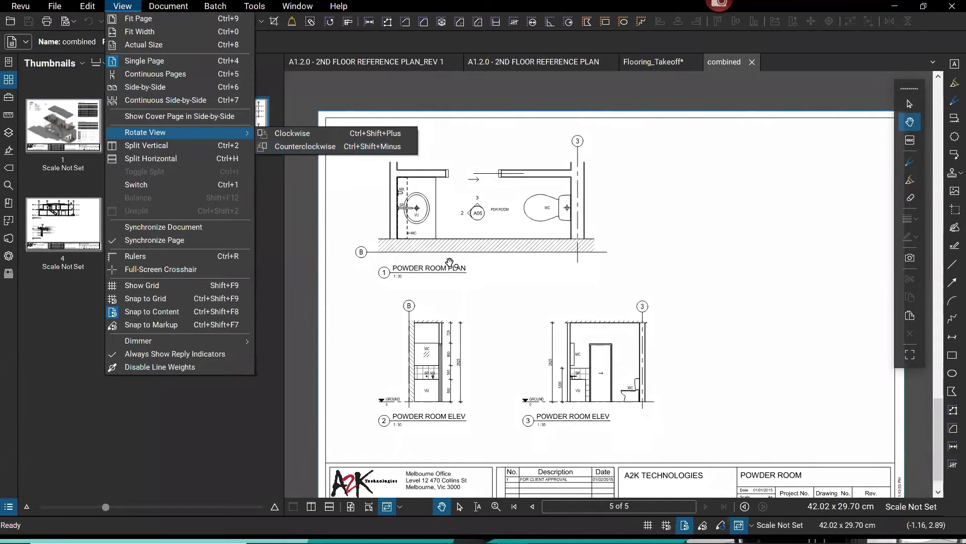
pyautogui.click(41, 352)
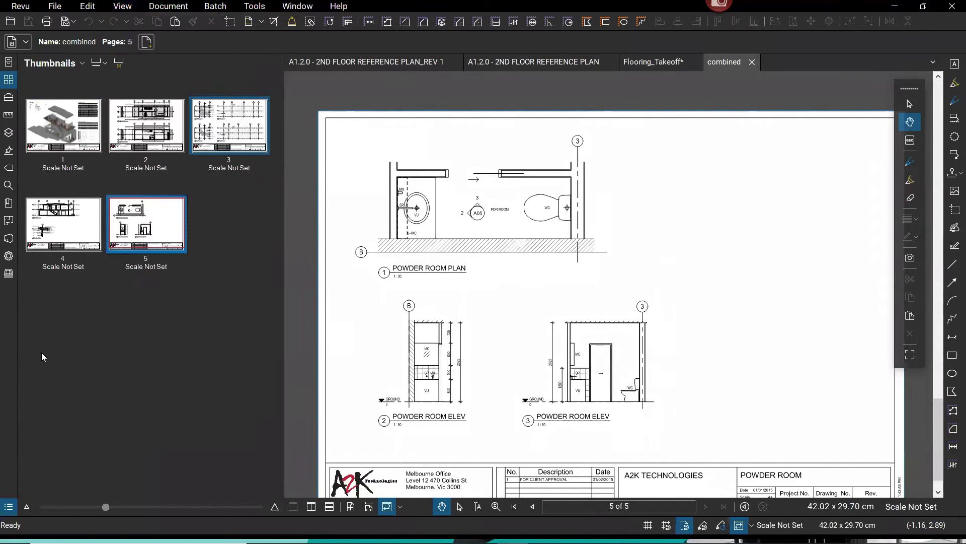
# Step: Rotate the even pages of combined.pdf 90 degrees counterclockwise with Rotate Pages
pyautogui.rightClick(148, 222)
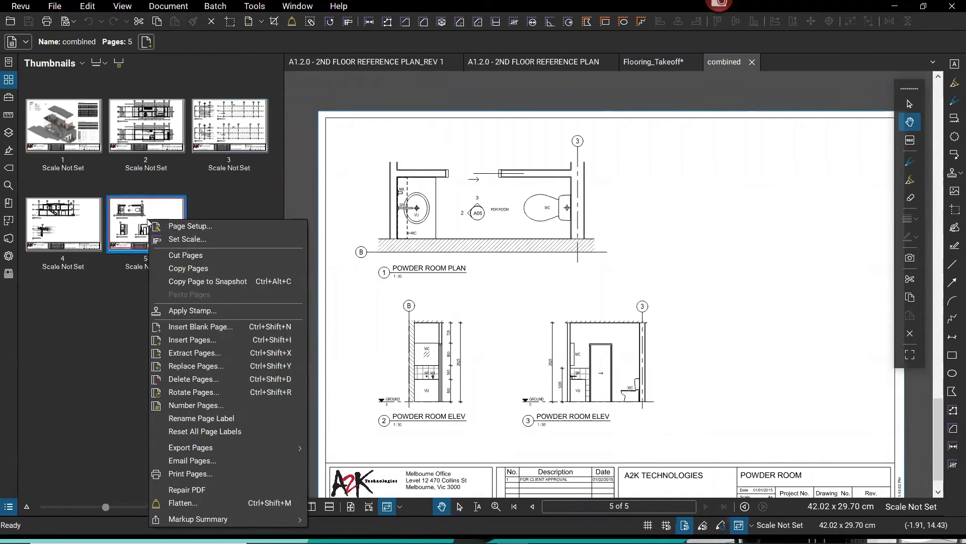
pyautogui.click(196, 393)
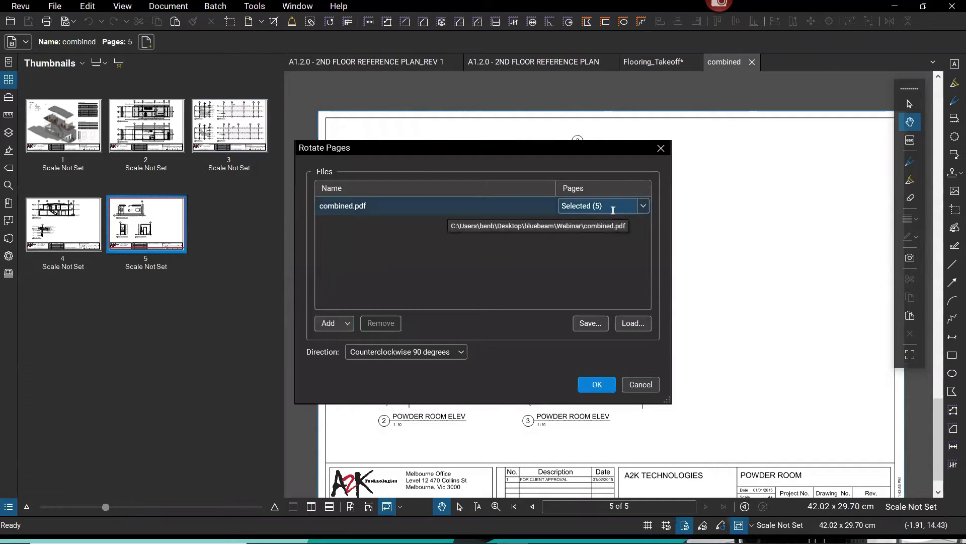
pyautogui.click(642, 206)
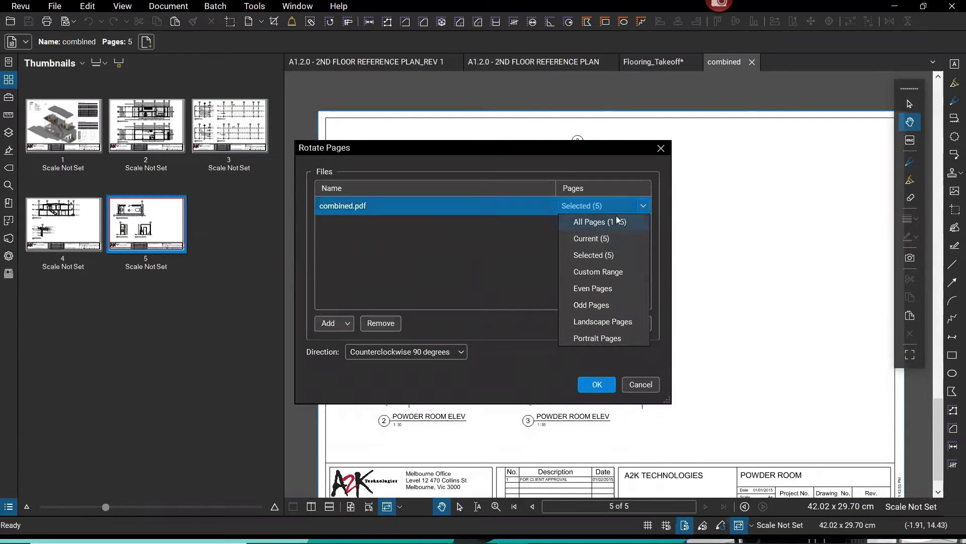
pyautogui.click(595, 289)
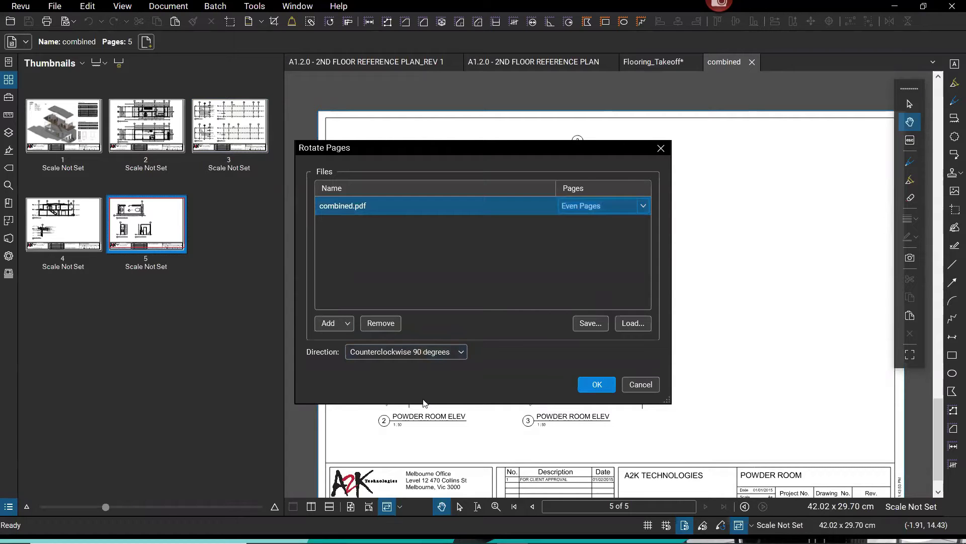
pyautogui.click(595, 384)
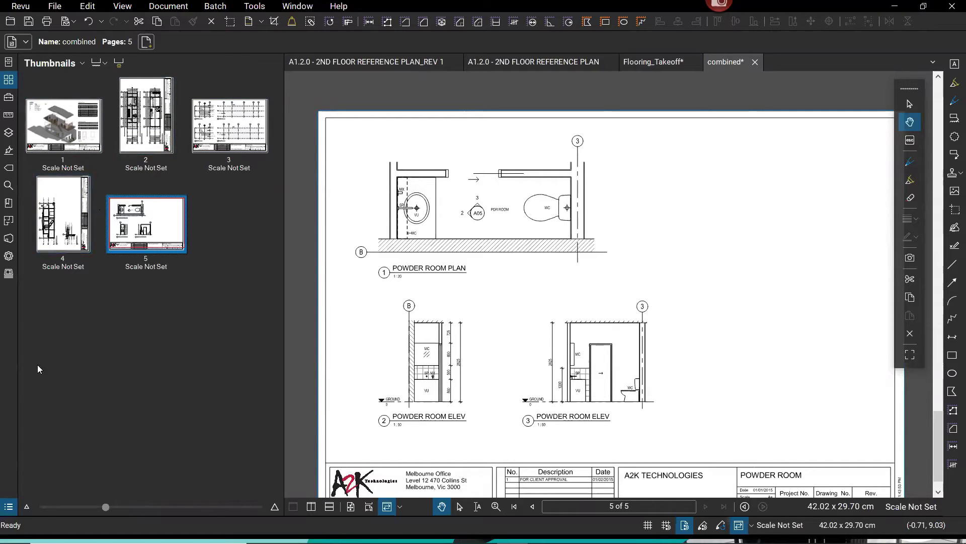
# Step: Rotate the even pages of combined.pdf 90 degrees clockwise with Rotate Pages, starting from page 2
pyautogui.click(154, 129)
pyautogui.rightClick(156, 133)
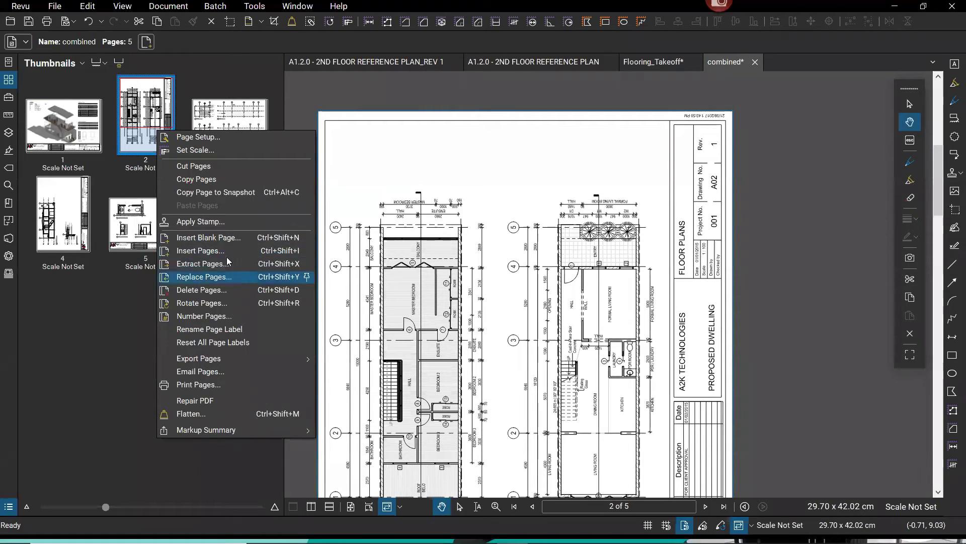
pyautogui.click(225, 304)
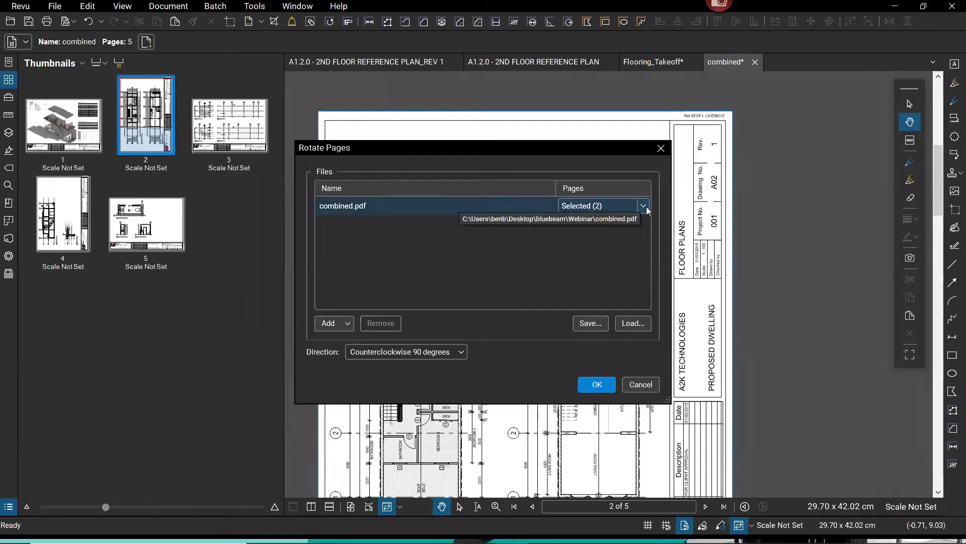
pyautogui.click(593, 210)
pyautogui.click(643, 205)
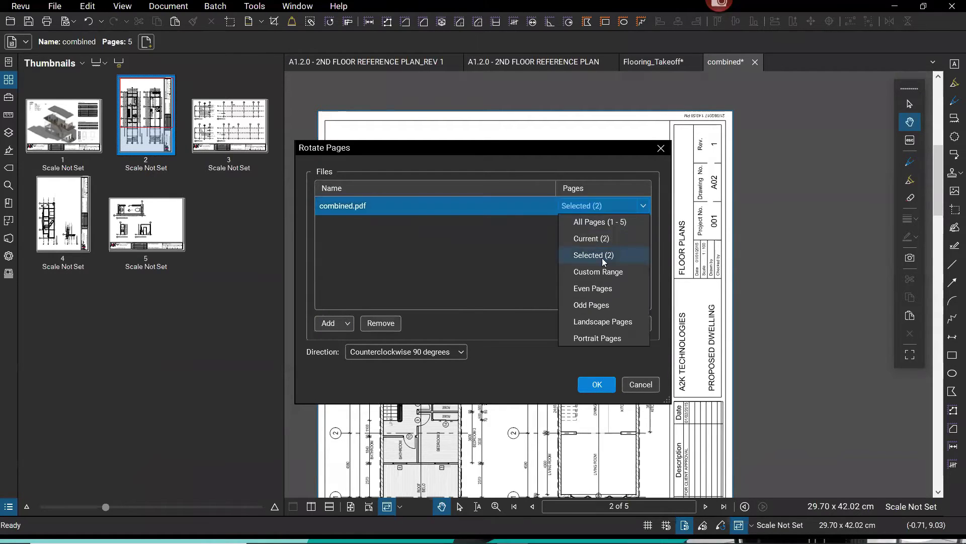
pyautogui.click(598, 287)
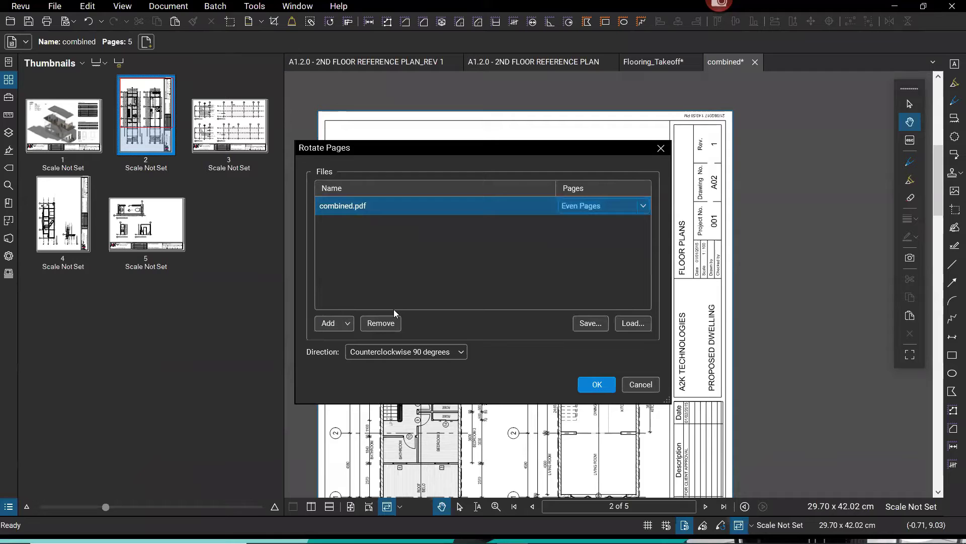
pyautogui.click(454, 352)
pyautogui.click(405, 368)
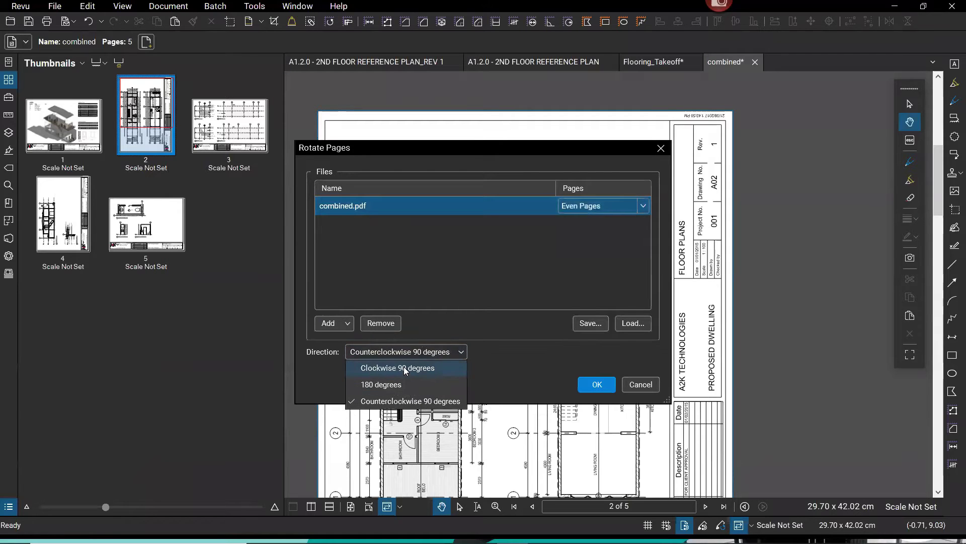
pyautogui.click(595, 385)
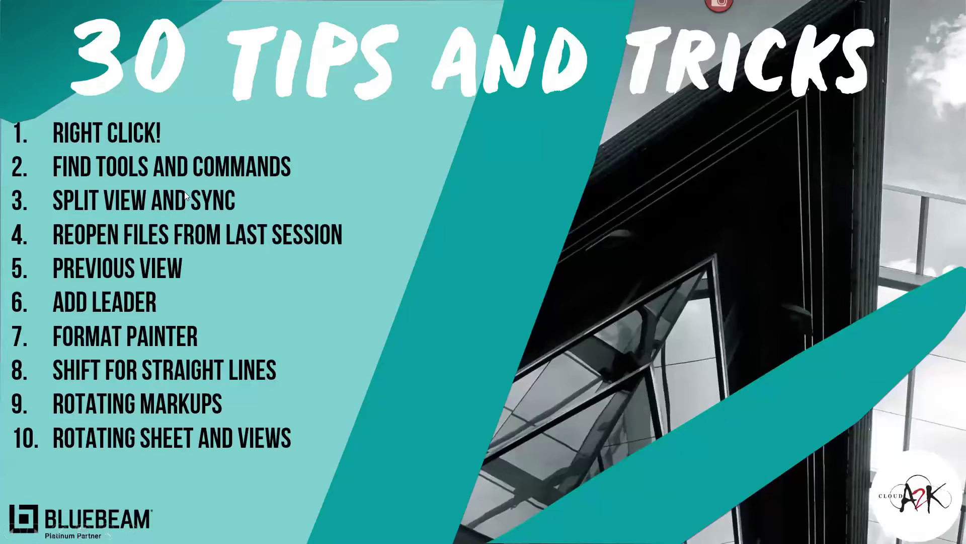
# Step: Advance the slide show to tips 11–20, and switch back to Bluebeam Revu's Flooring_Takeoff drawing
pyautogui.click(262, 436)
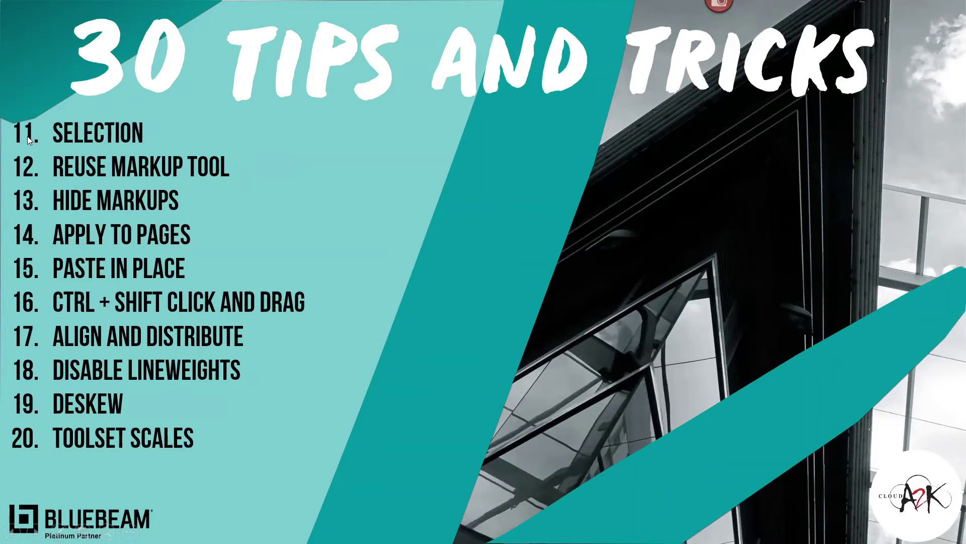
pyautogui.hotkey('alt', 'Tab')
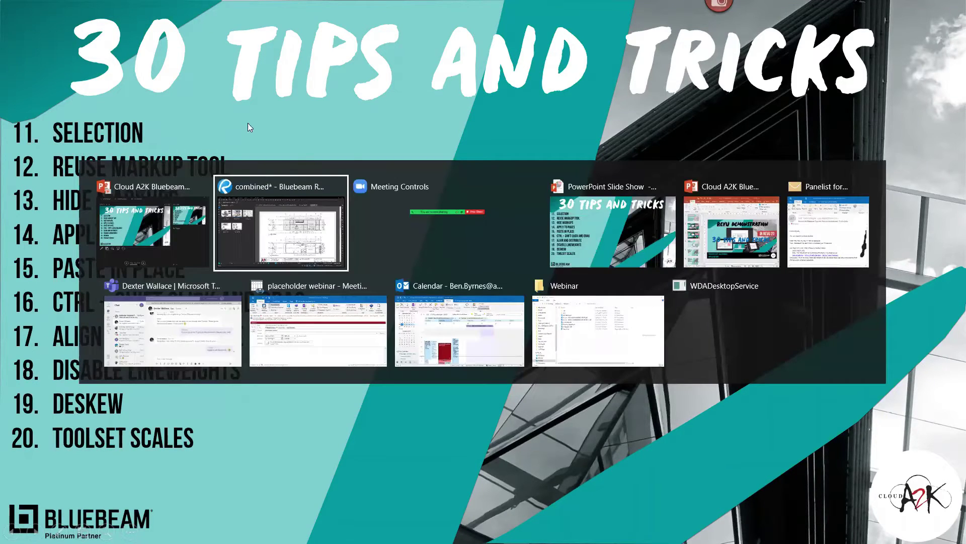
pyautogui.click(395, 61)
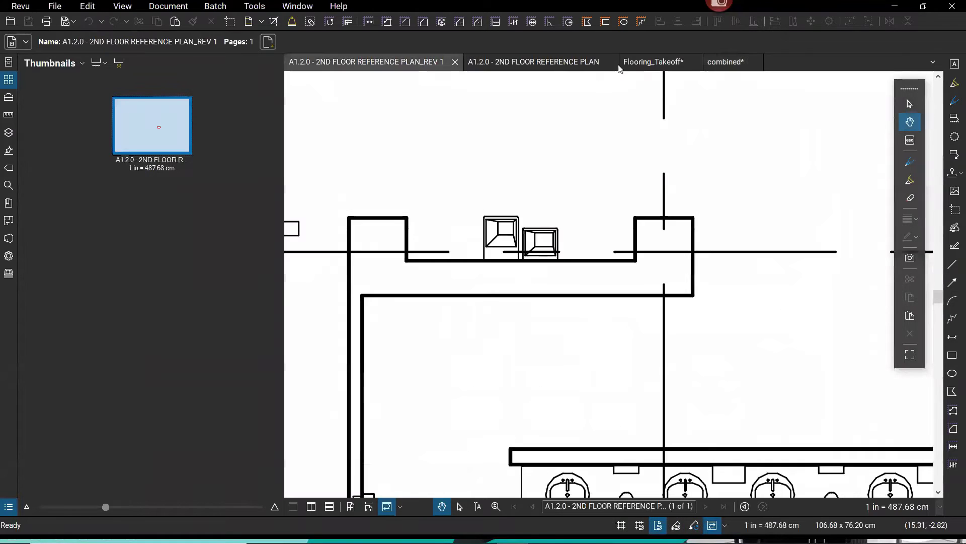
pyautogui.click(654, 61)
# Step: Select the two green callouts beside the departure holdroom, and reduce the selection to the "Surface preparation" callout
pyautogui.scroll(-3, 691, 312)
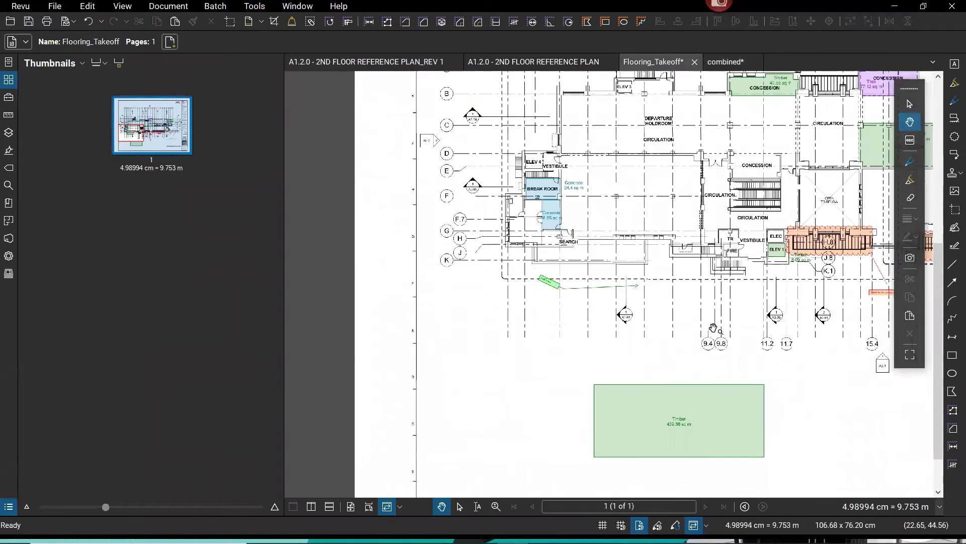
pyautogui.hscroll(6, 620, 212)
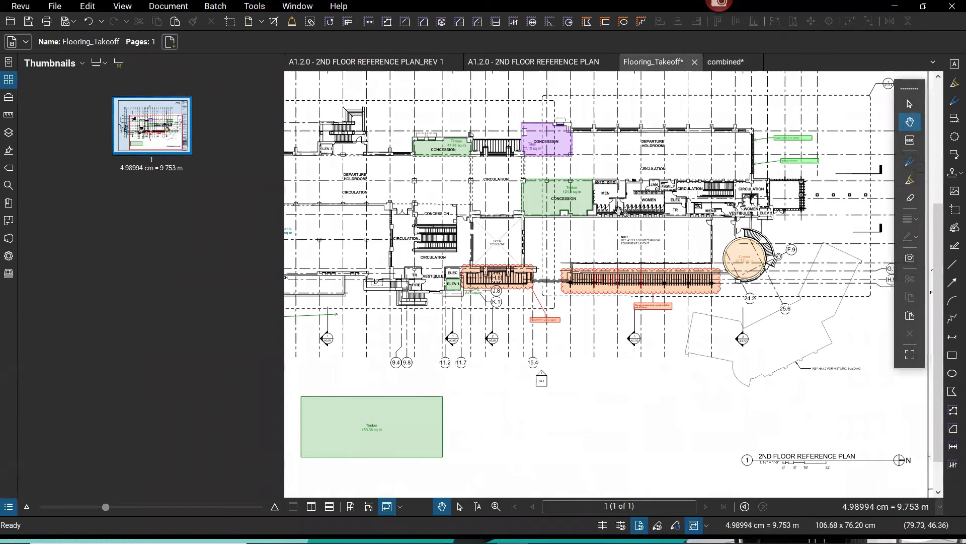
pyautogui.moveTo(794, 163); pyautogui.dragTo(603, 225)
pyautogui.scroll(4, 604, 229)
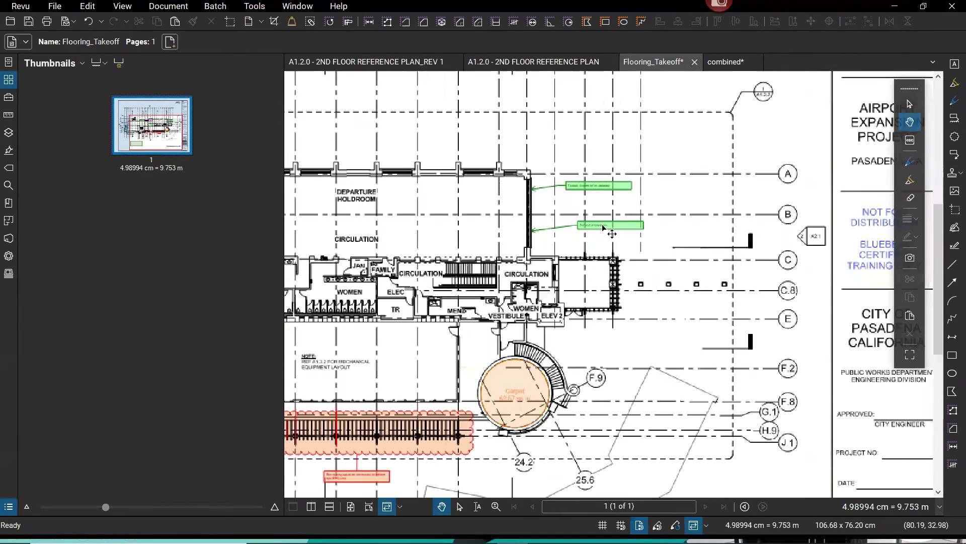
pyautogui.hotkey('ctrl', 'a')
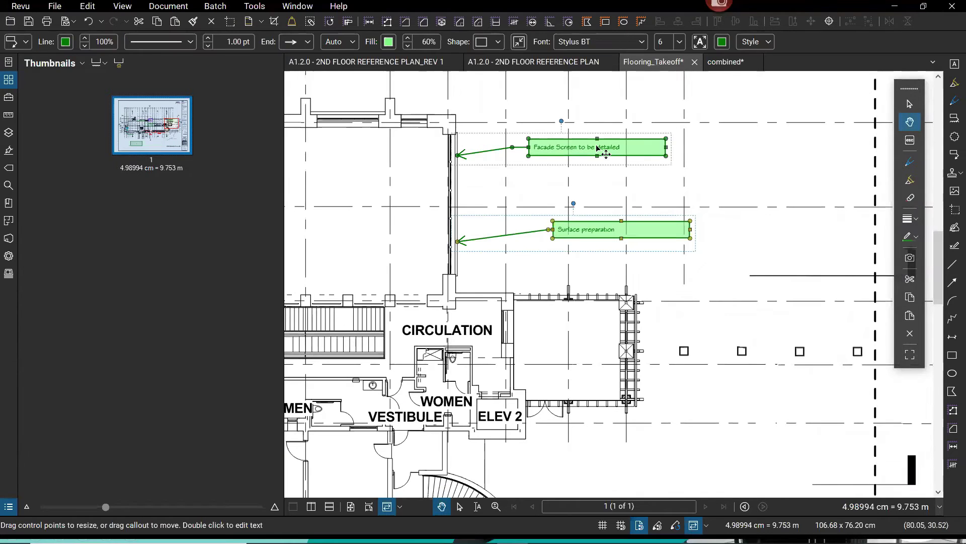
pyautogui.click(587, 267)
pyautogui.click(597, 235)
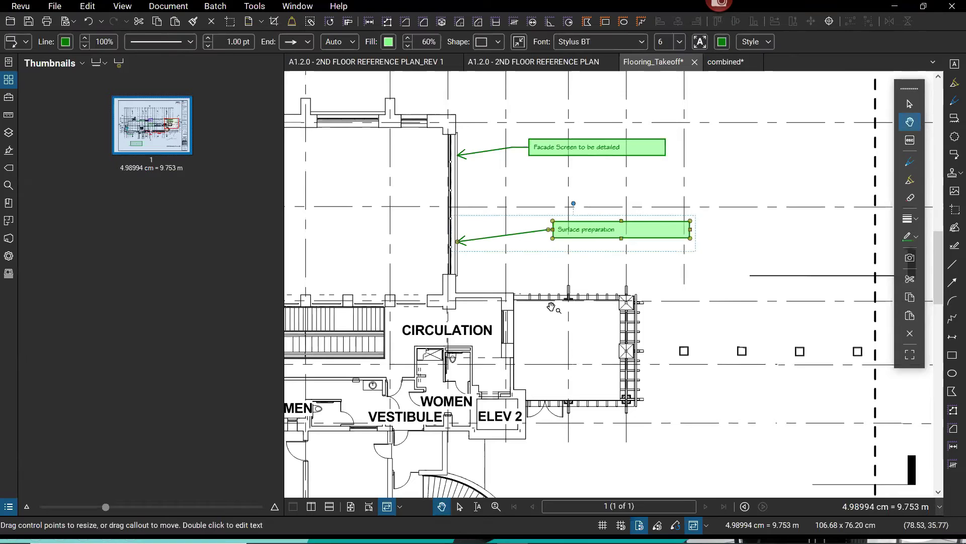
# Step: Add the "Facade Screen to be detailed" callout to the selection, remove it, and add it again
pyautogui.scroll(-2, 554, 308)
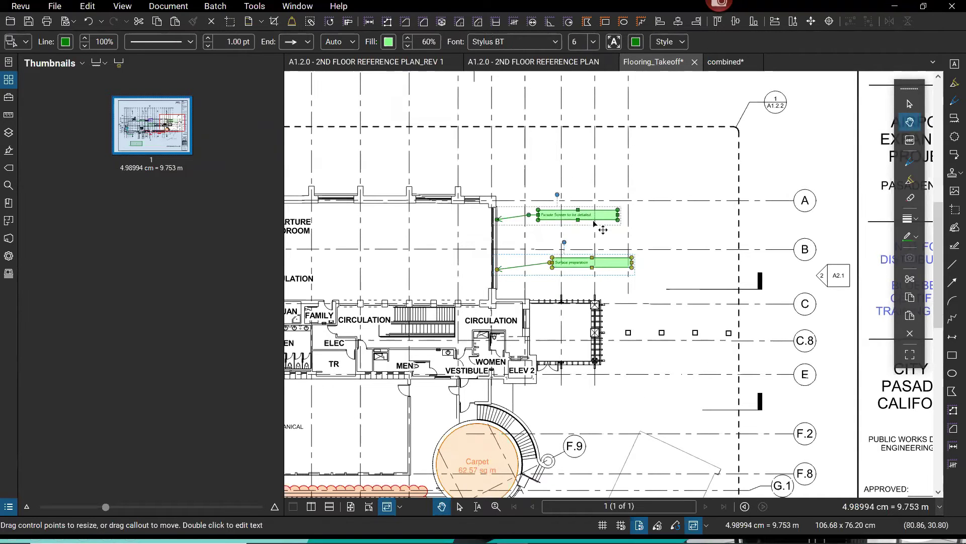
pyautogui.keyDown('shift'); pyautogui.click(617, 224); pyautogui.keyUp('shift')
pyautogui.keyDown('shift'); pyautogui.click(498, 214); pyautogui.keyUp('shift')
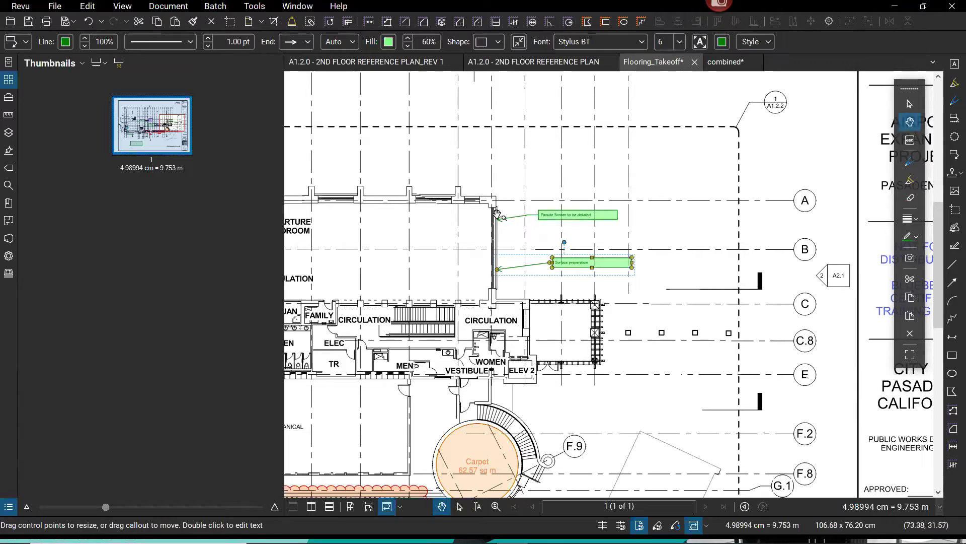
pyautogui.keyDown('shift'); pyautogui.click(612, 222); pyautogui.keyUp('shift')
pyautogui.scroll(1, 562, 263)
pyautogui.scroll(3, 562, 262)
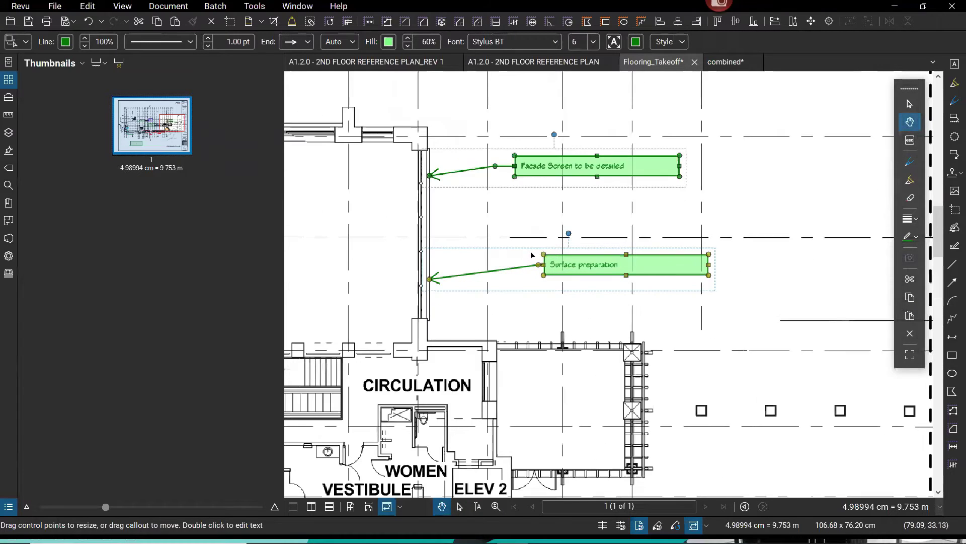
pyautogui.scroll(1, 533, 255)
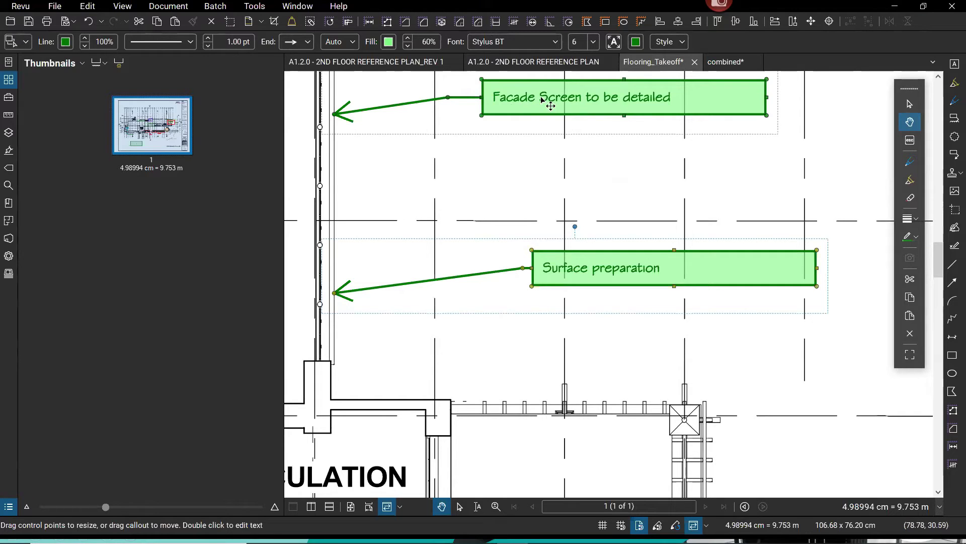
# Step: Copy the two selected green callouts and clear the selection
pyautogui.hotkey('ctrl', 'c')
pyautogui.click(663, 380)
pyautogui.moveTo(662, 379); pyautogui.dragTo(574, 334)
pyautogui.scroll(-2, 573, 337)
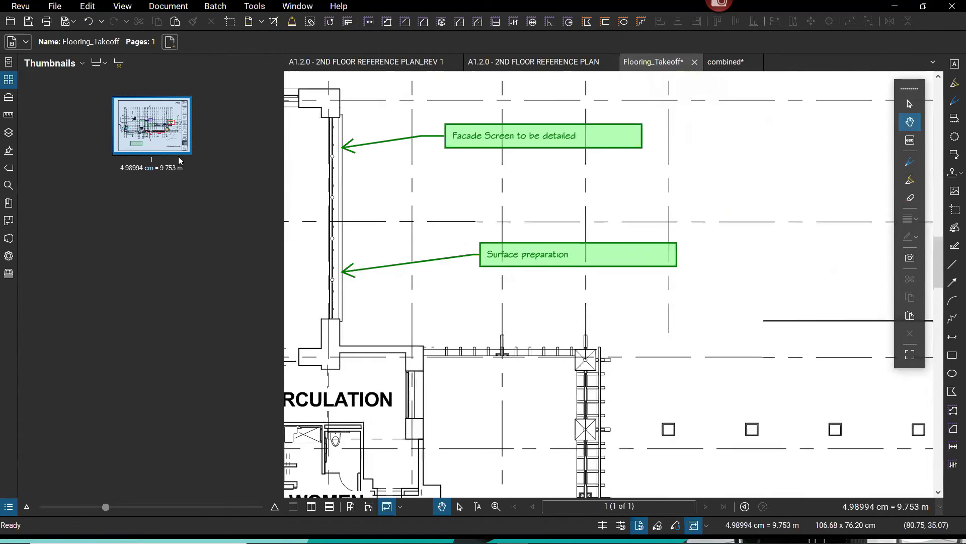
pyautogui.scroll(-2, 663, 421)
pyautogui.scroll(1, 663, 420)
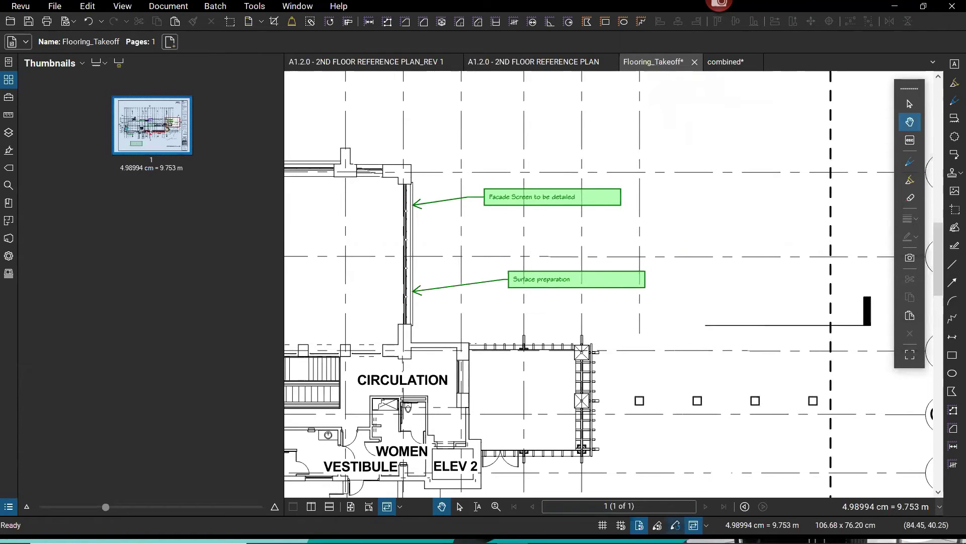
# Step: Turn off Reuse Markup Tools and pick the Markup_Add to drg_A2K callout from the MARKUP STD_A2K tool set
pyautogui.click(675, 524)
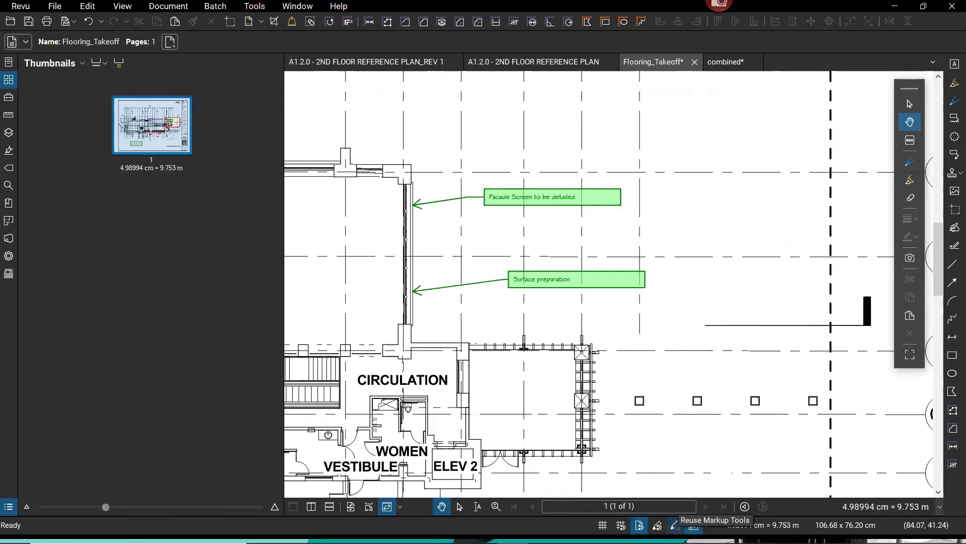
pyautogui.click(7, 98)
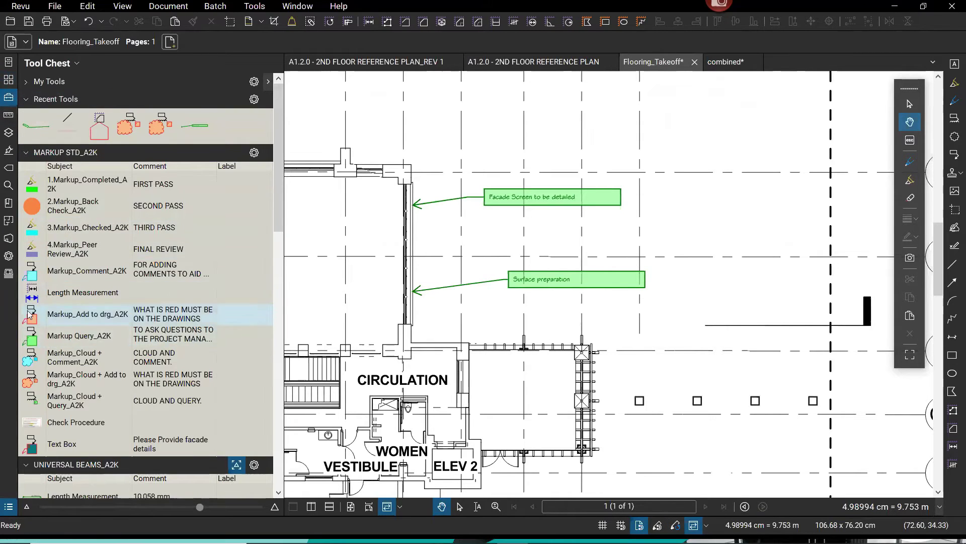
pyautogui.click(39, 317)
pyautogui.click(41, 317)
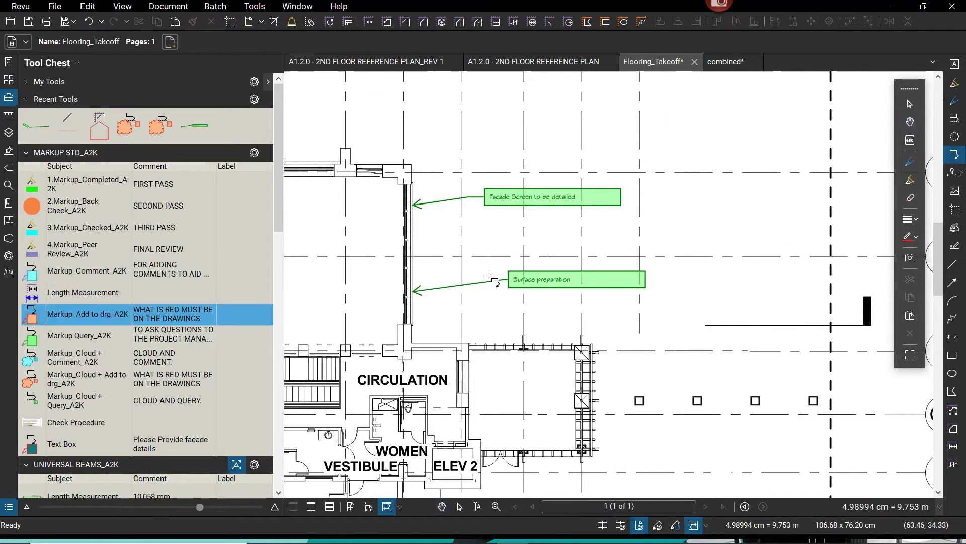
# Step: Place the red callout above the departure holdroom, with its arrow near grid line 24 and the text "dsdsgd"
pyautogui.scroll(-3, 548, 187)
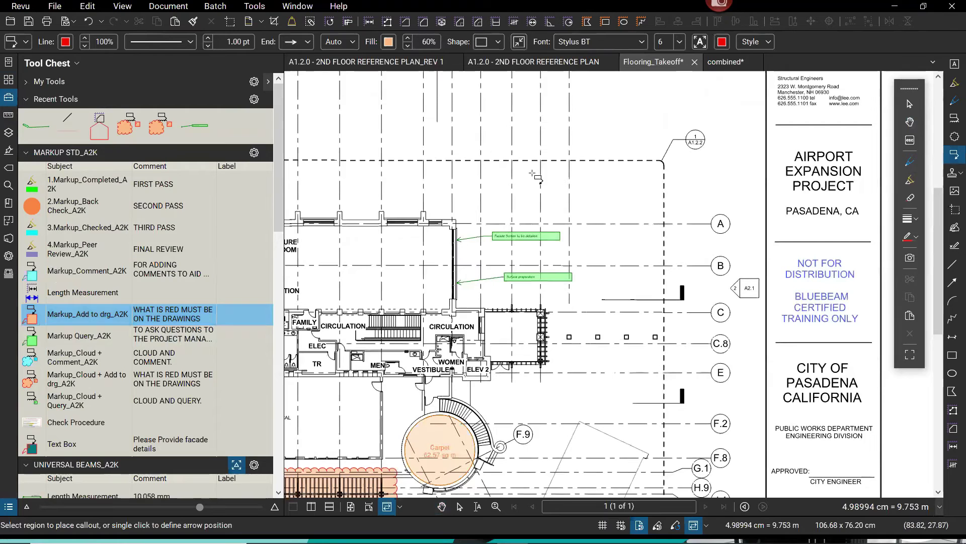
pyautogui.scroll(3, 579, 156)
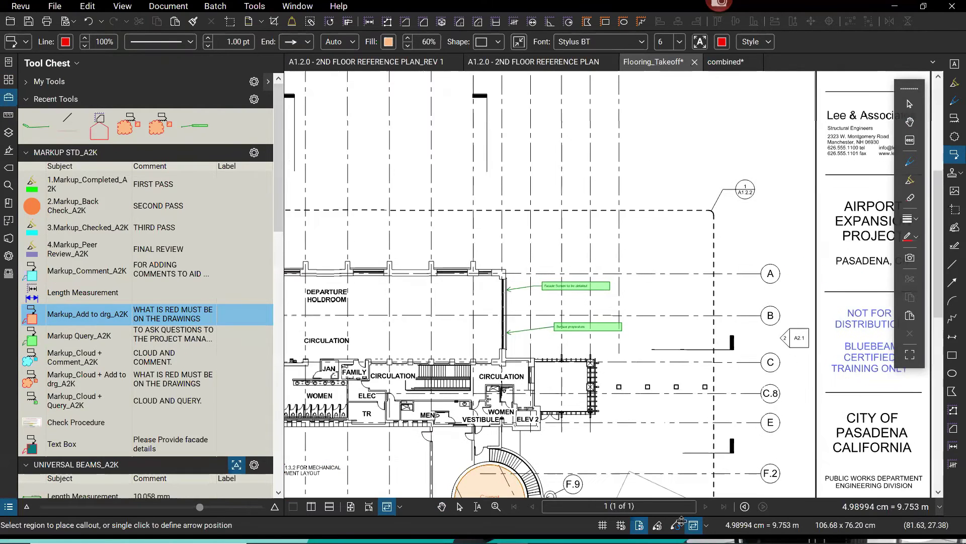
pyautogui.click(556, 167)
pyautogui.click(573, 146)
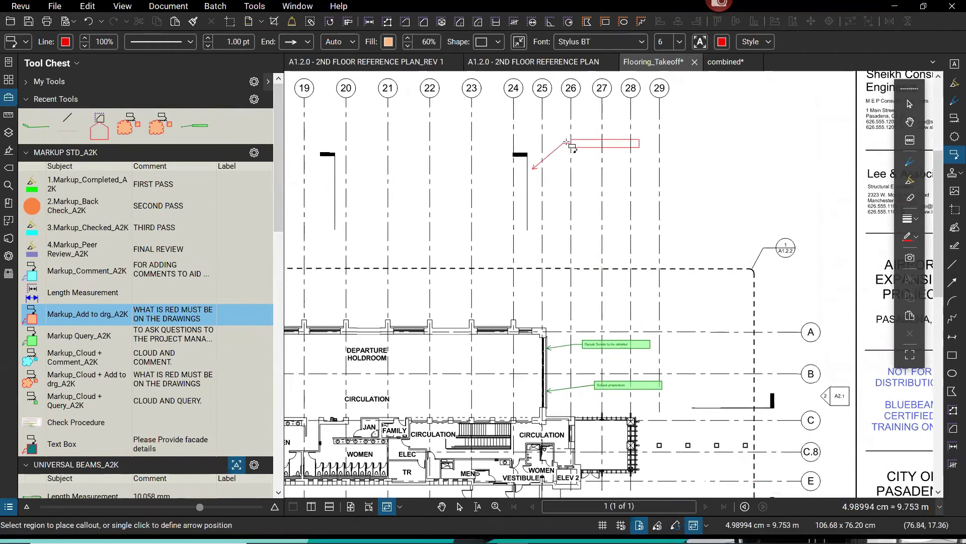
pyautogui.write('dsdsgd')
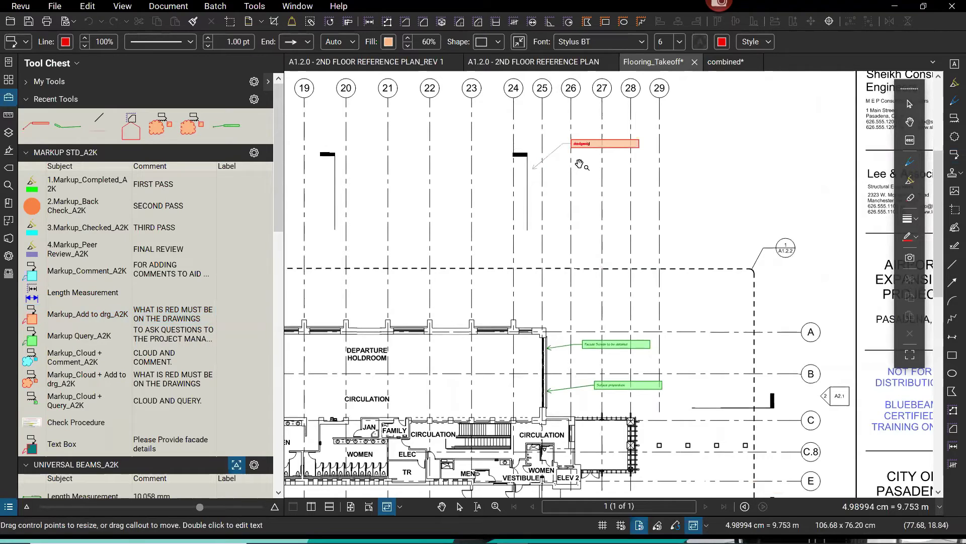
pyautogui.press('Return')
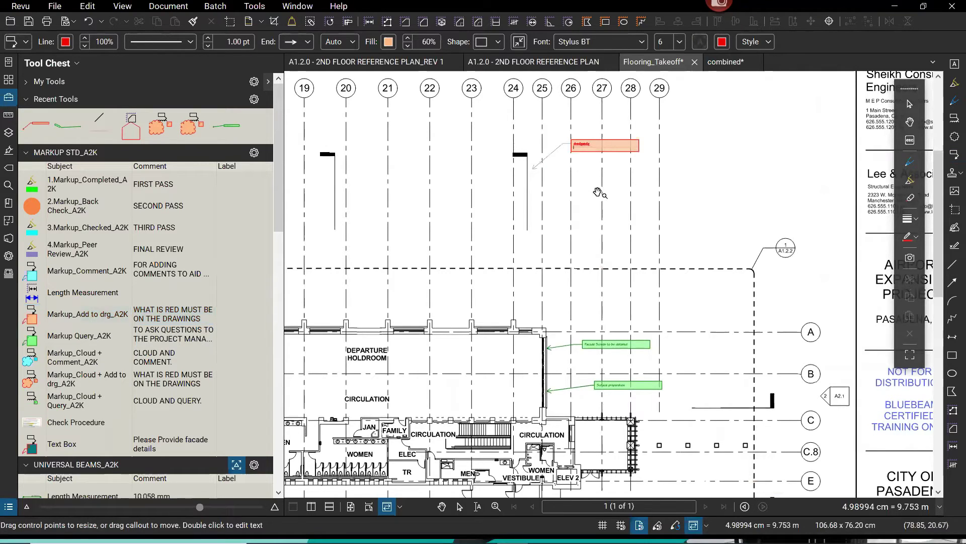
pyautogui.press('Escape')
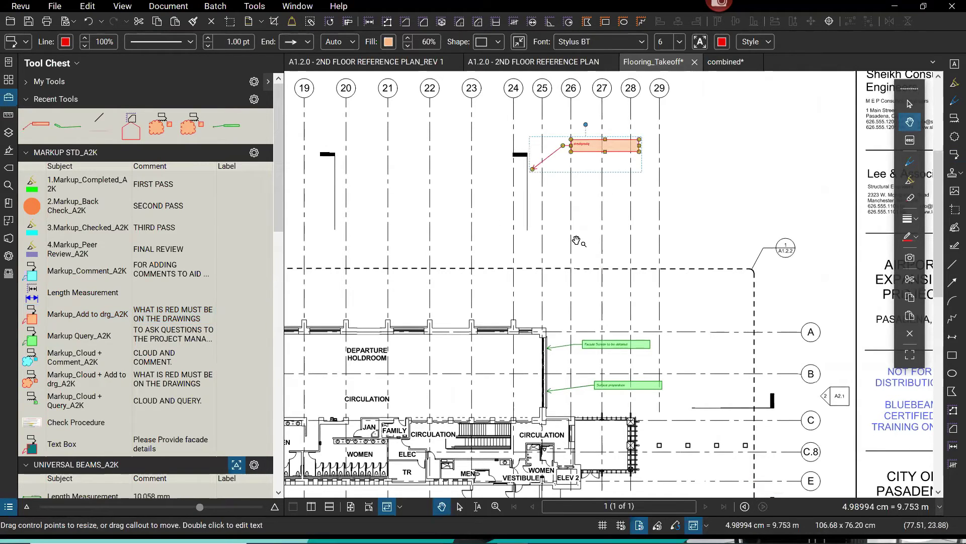
# Step: Turn on Reuse Markup Tools and place an empty Markup_Add to drg_A2K callout pointing at the A1.2.2 reference bubble
pyautogui.click(31, 318)
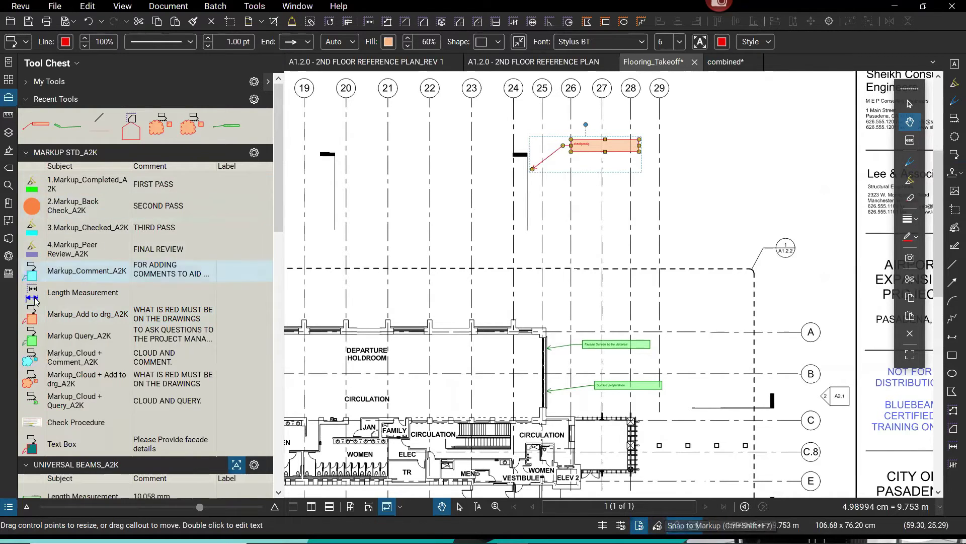
pyautogui.click(36, 322)
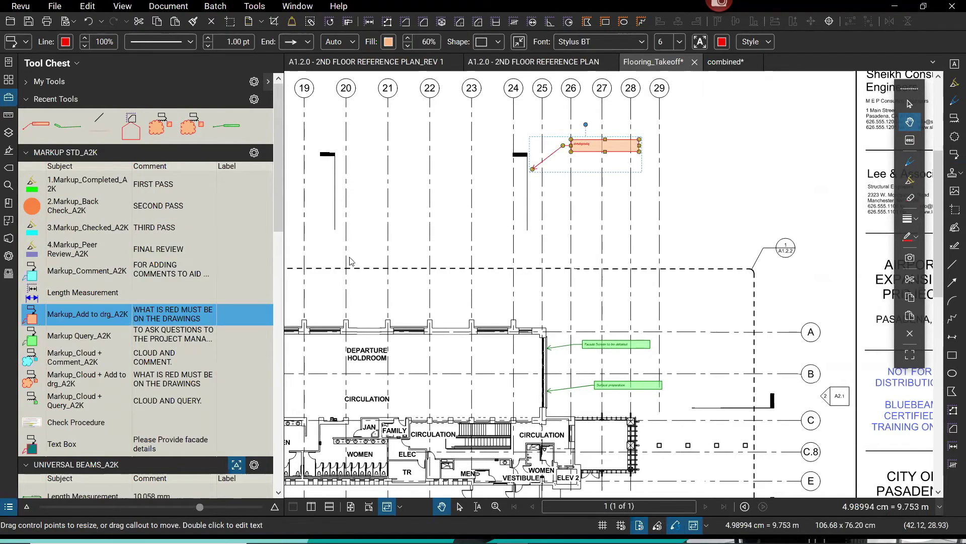
pyautogui.click(777, 241)
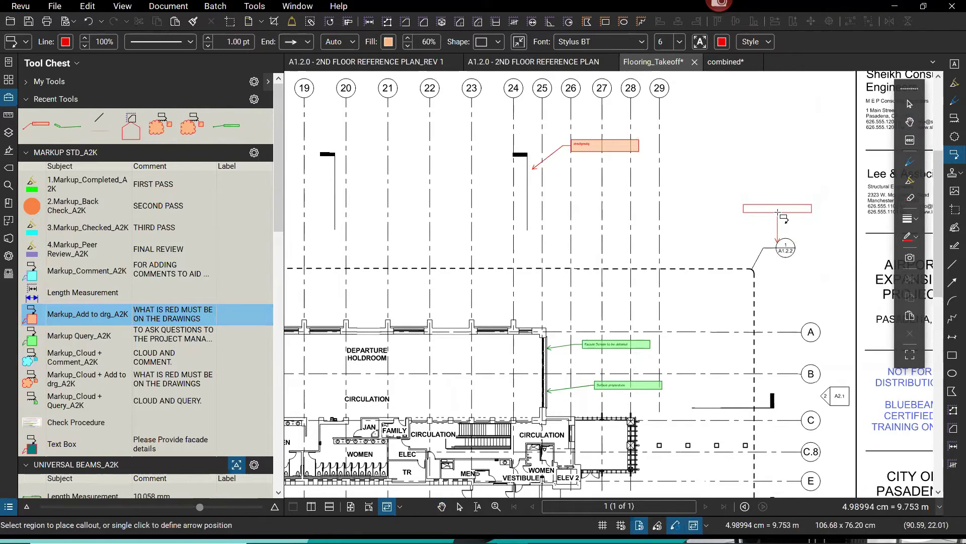
pyautogui.click(778, 212)
pyautogui.press('Escape')
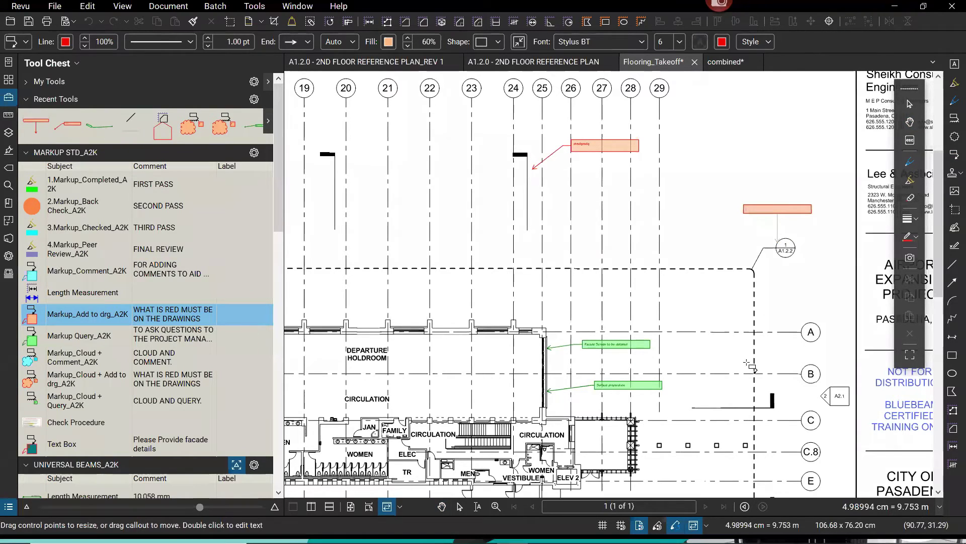
# Step: Place two more empty red callouts, pointing at the departure holdroom's upper wall near grid line 18 and at its upper east corner
pyautogui.hscroll(-3, 630, 216)
pyautogui.hscroll(-2, 475, 293)
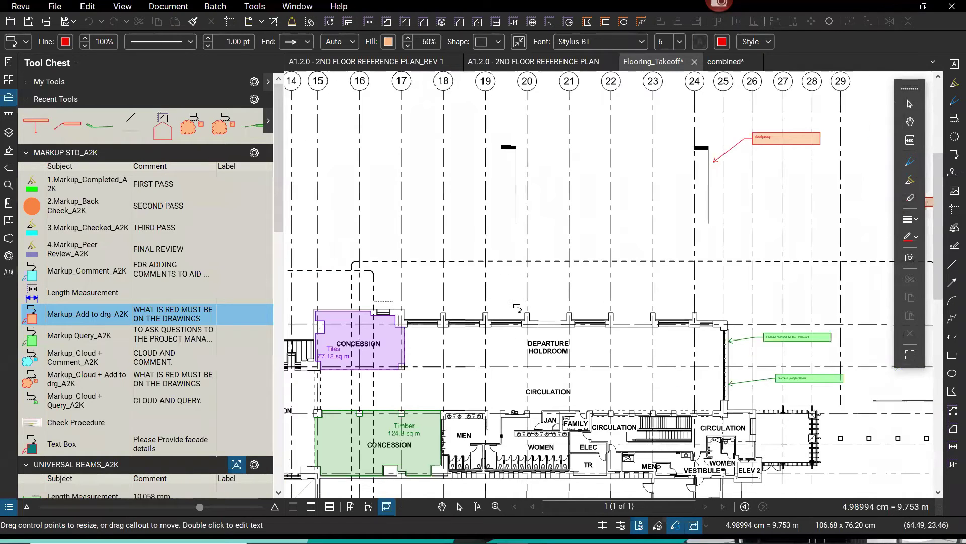
pyautogui.hscroll(-2, 513, 303)
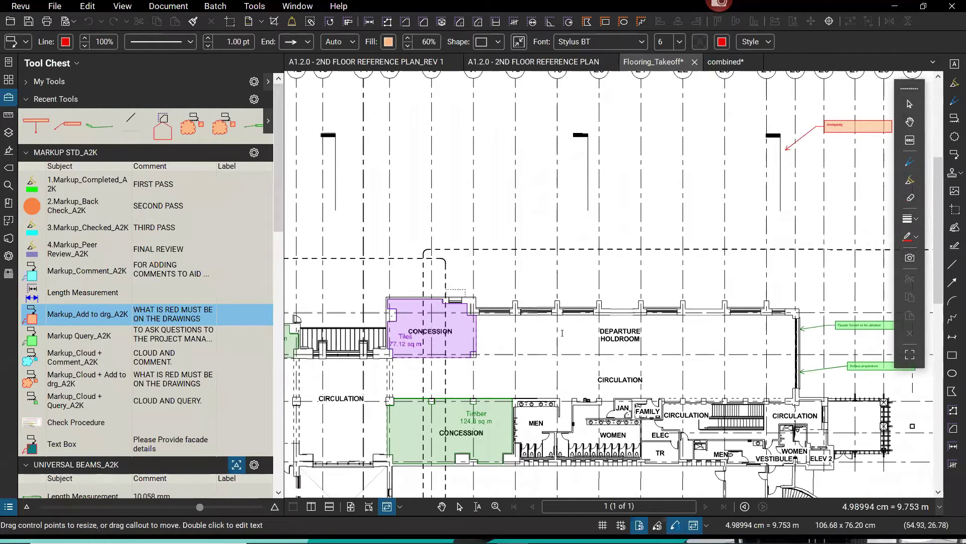
pyautogui.click(596, 275)
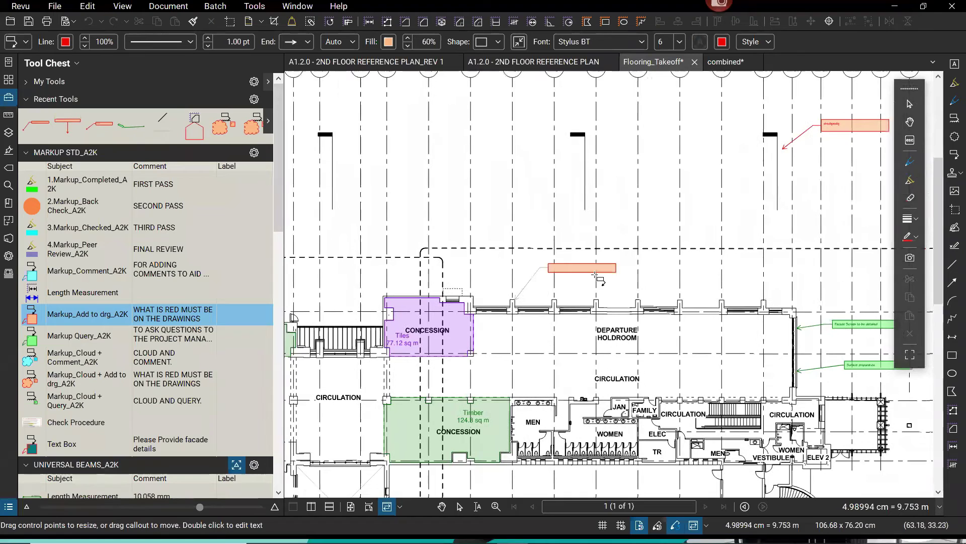
pyautogui.hscroll(5, 596, 275)
pyautogui.hscroll(1, 591, 302)
pyautogui.press('q')
pyautogui.click(612, 279)
pyautogui.click(604, 234)
# Step: Add a red callout reading "sdgsdgsg" at the lower east corner of the structure beside ELEV 2, and end callout placement
pyautogui.press('q')
pyautogui.click(700, 422)
pyautogui.click(717, 445)
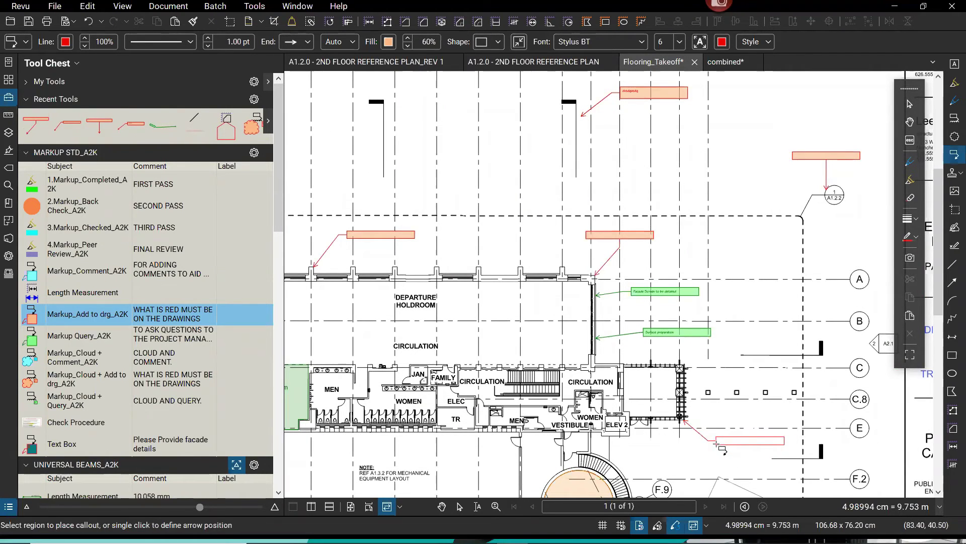
pyautogui.write('sdgsdg')
pyautogui.press('Escape')
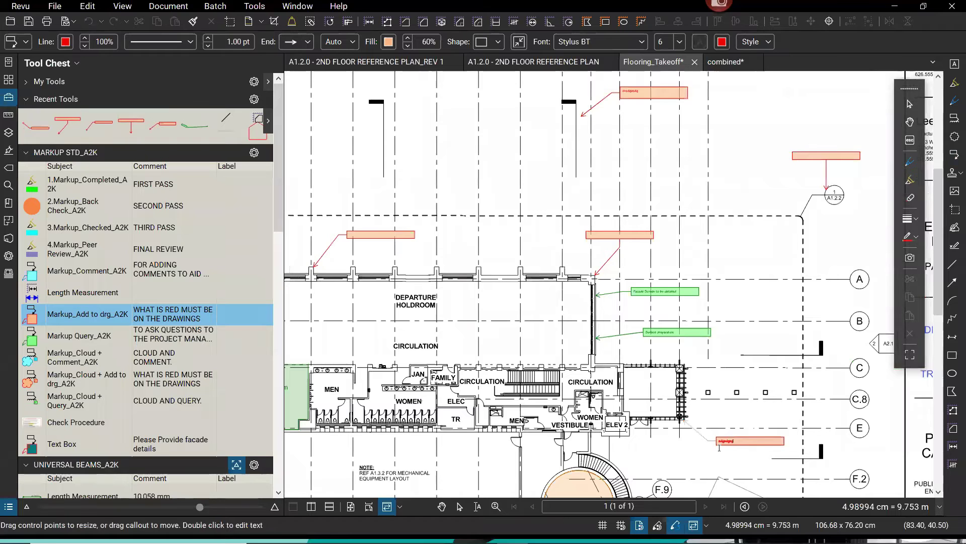
pyautogui.click(719, 444)
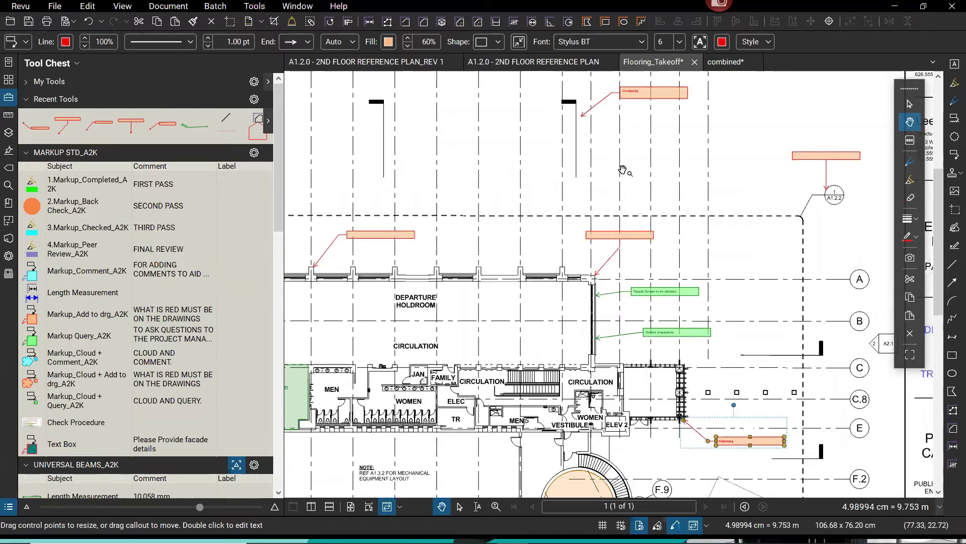
# Step: Collapse the Tool Chest, open the Markups List, and hide all markups on the drawing
pyautogui.click(8, 98)
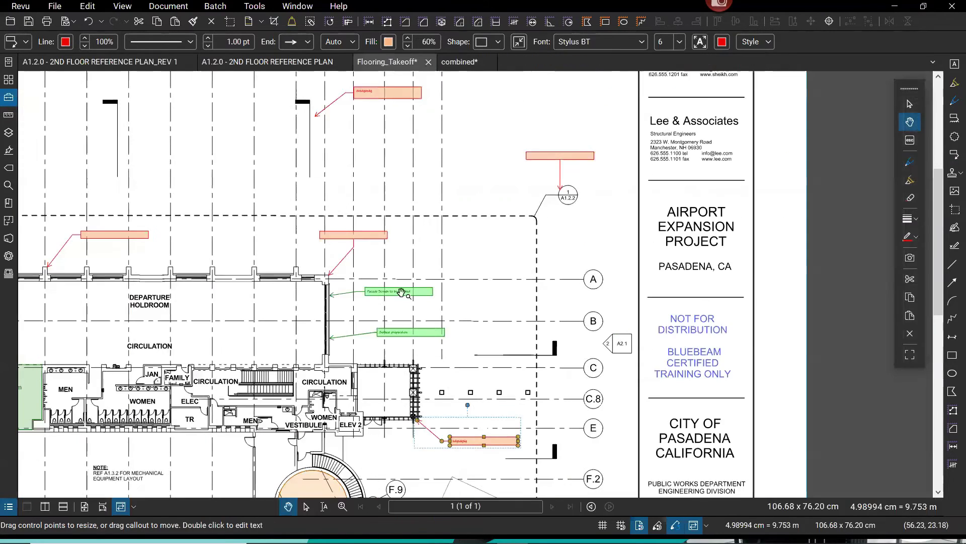
pyautogui.scroll(-1, 520, 187)
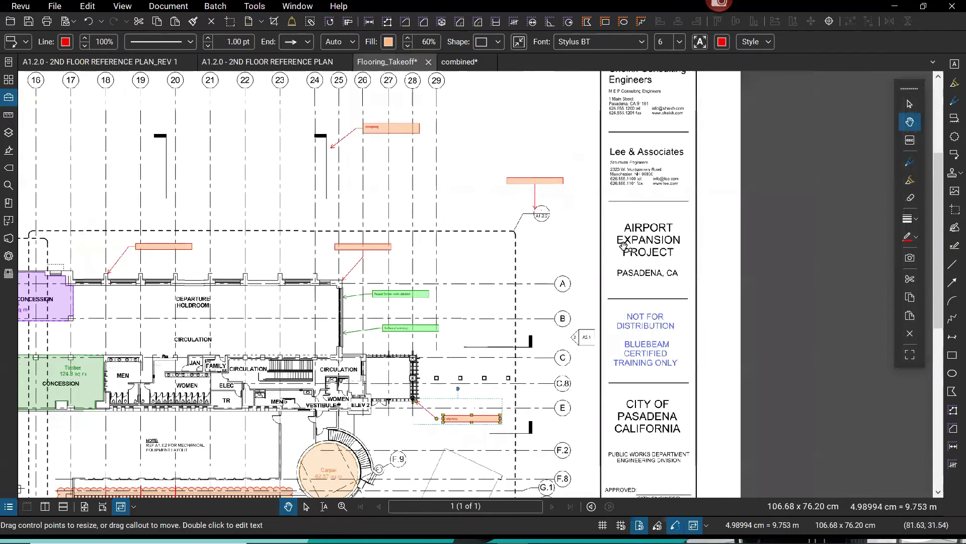
pyautogui.scroll(-1, 476, 303)
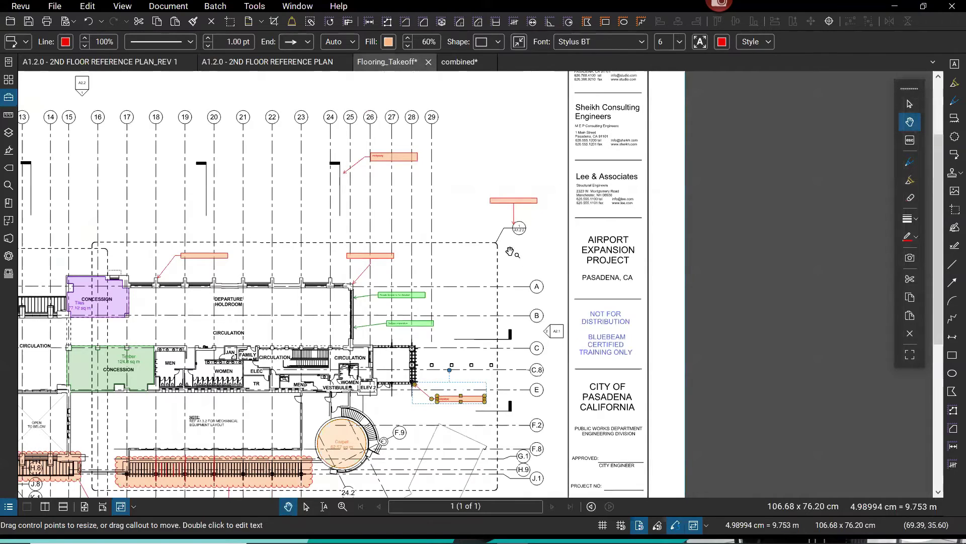
pyautogui.moveTo(422, 292); pyautogui.dragTo(492, 253)
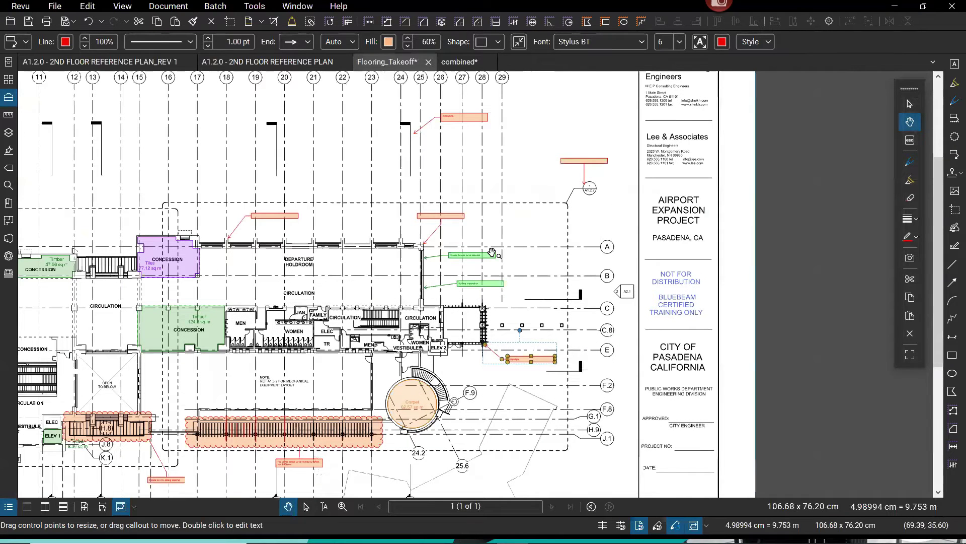
pyautogui.moveTo(393, 278); pyautogui.dragTo(474, 245)
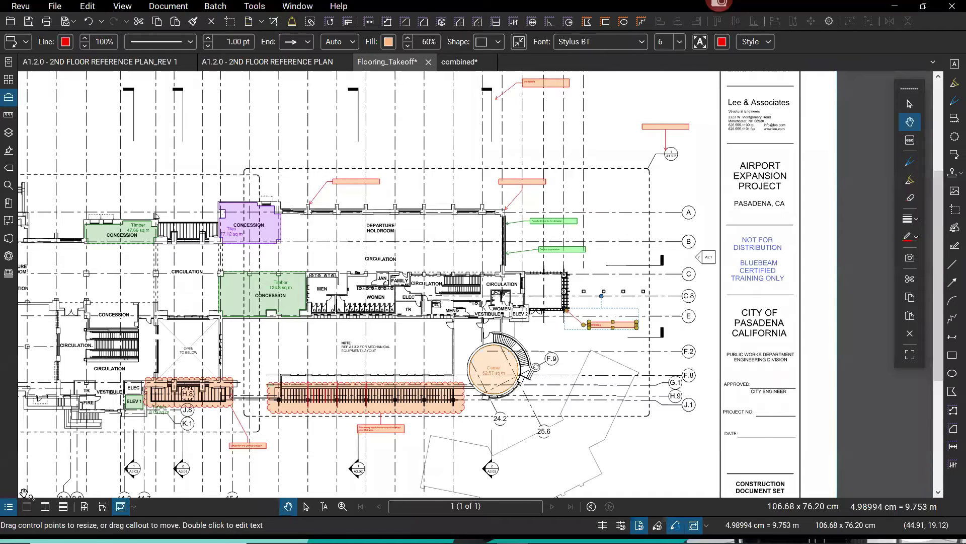
pyautogui.scroll(-1, 25, 494)
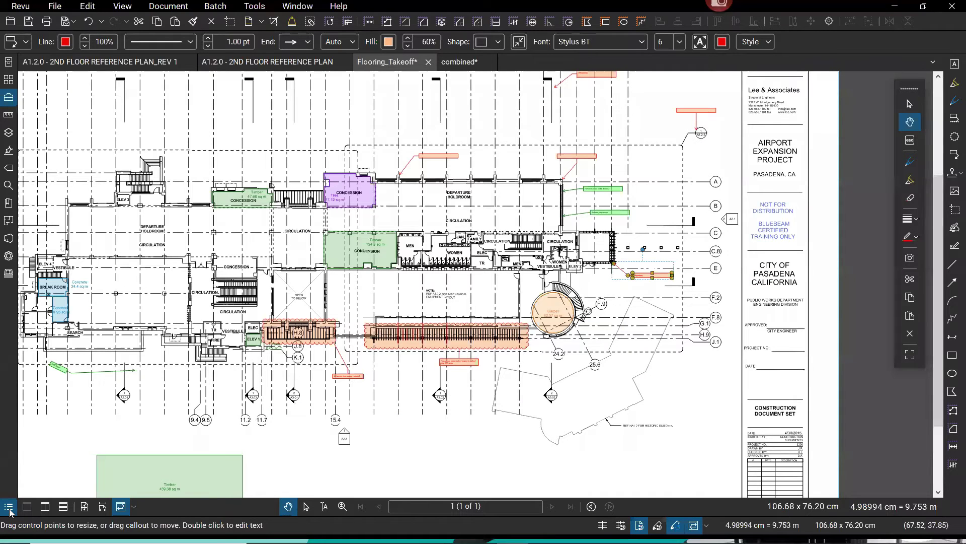
pyautogui.click(9, 509)
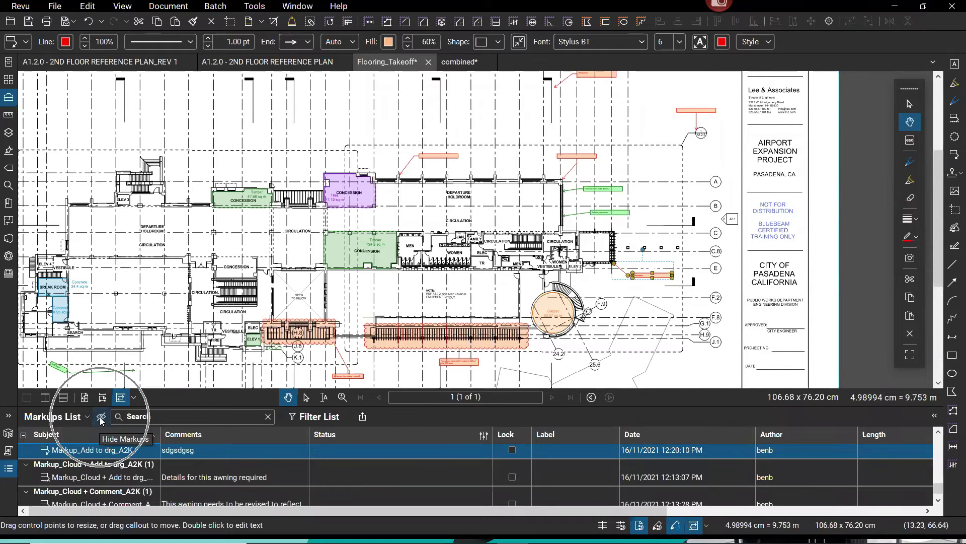
pyautogui.click(101, 417)
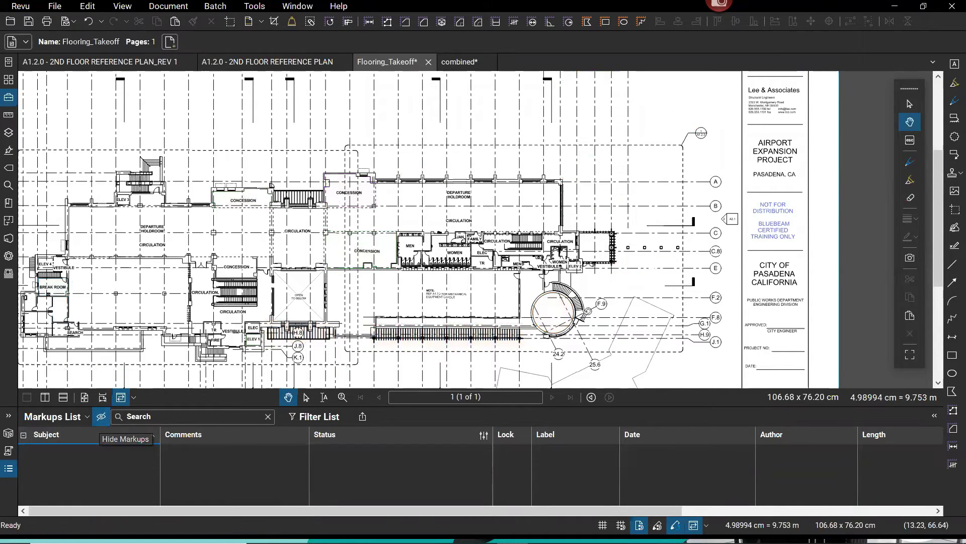
pyautogui.click(69, 445)
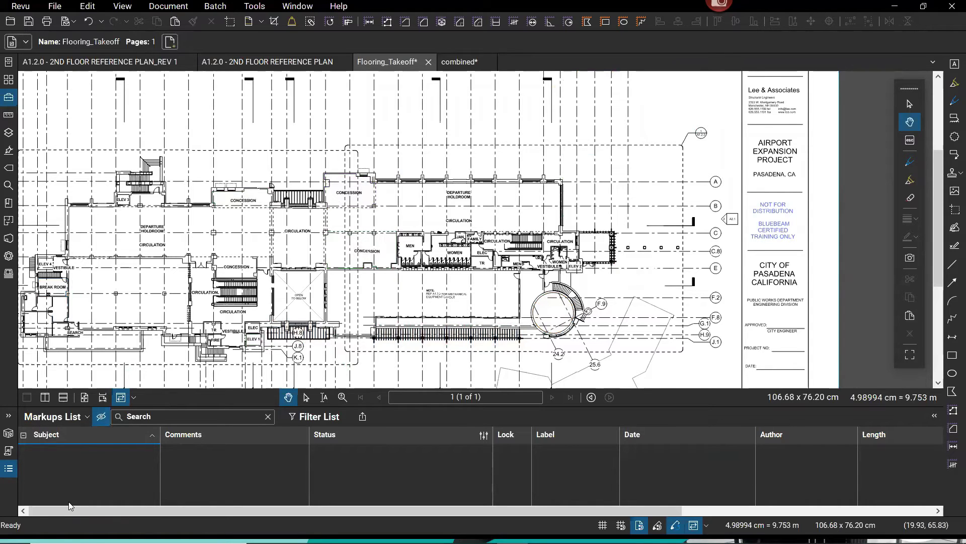
# Step: Toggle the markups' visibility, leave them shown on the floor plan, and enlarge the Markups List
pyautogui.scroll(-2, 528, 200)
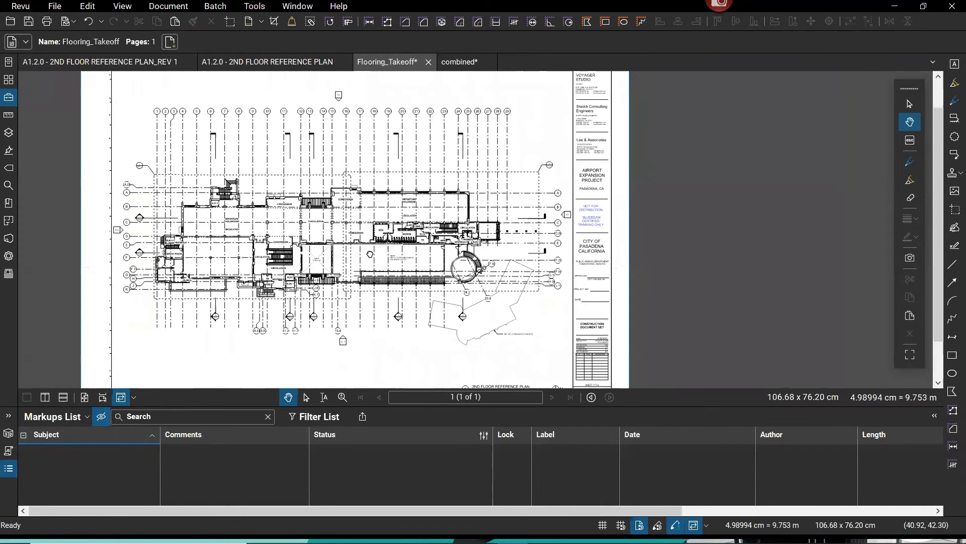
pyautogui.scroll(2, 364, 282)
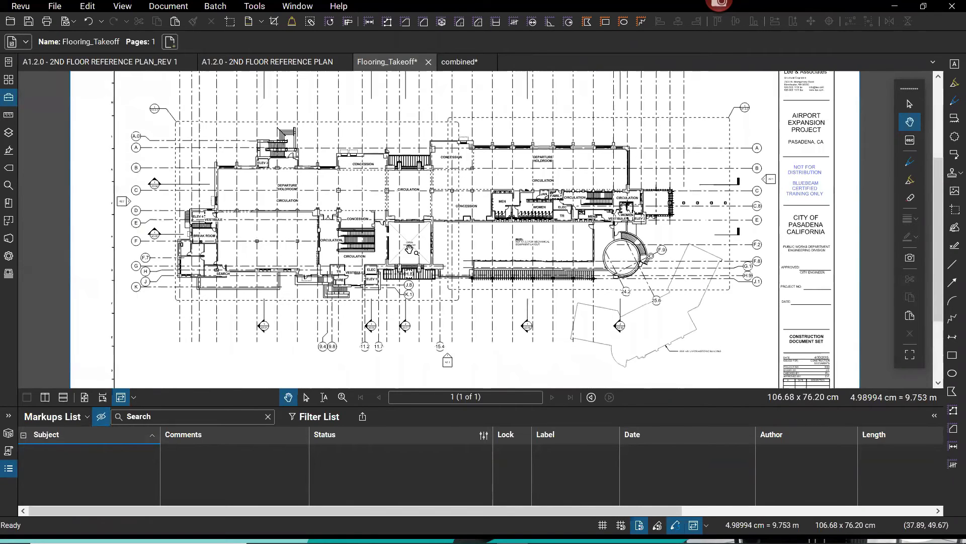
pyautogui.moveTo(409, 249); pyautogui.dragTo(410, 249)
pyautogui.hscroll(-2, 409, 248)
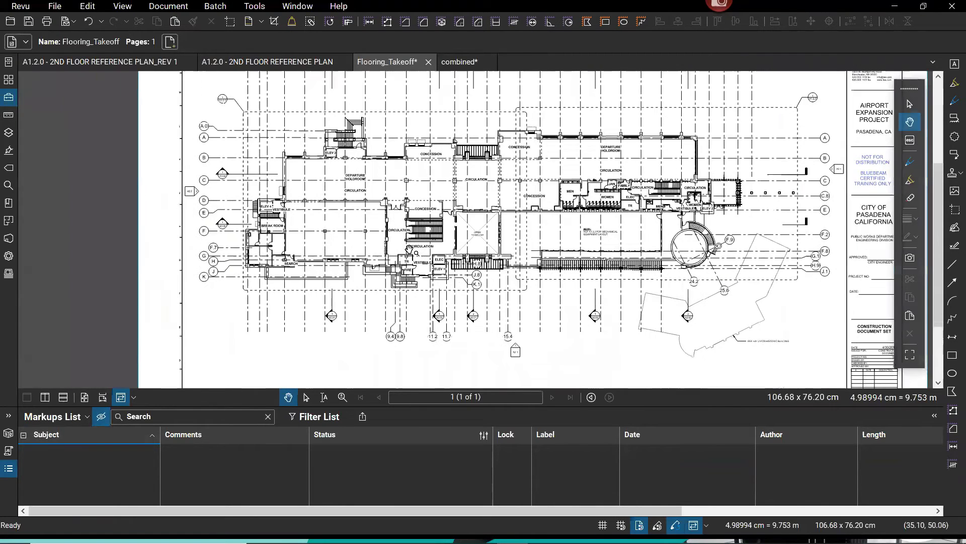
pyautogui.scroll(1, 409, 248)
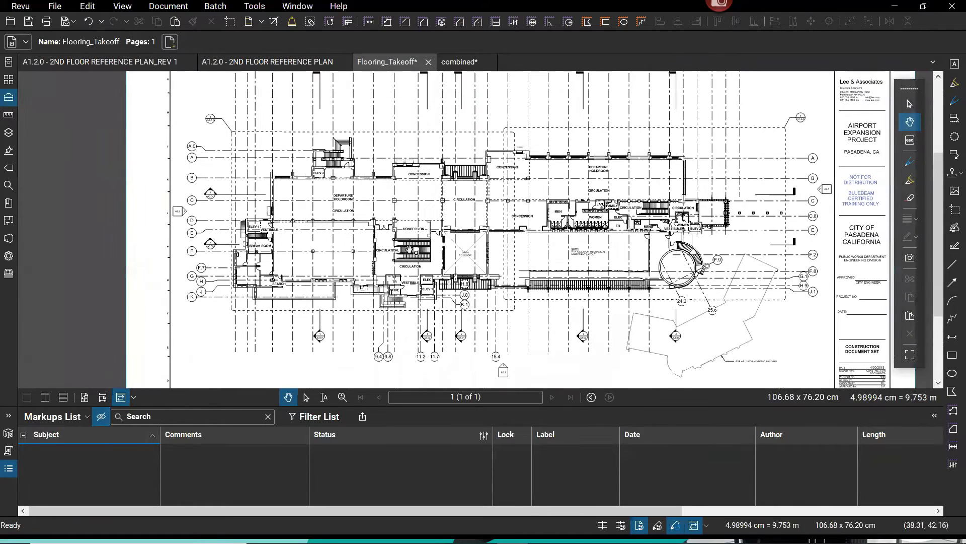
pyautogui.click(102, 421)
pyautogui.click(100, 419)
pyautogui.click(100, 419)
pyautogui.click(101, 418)
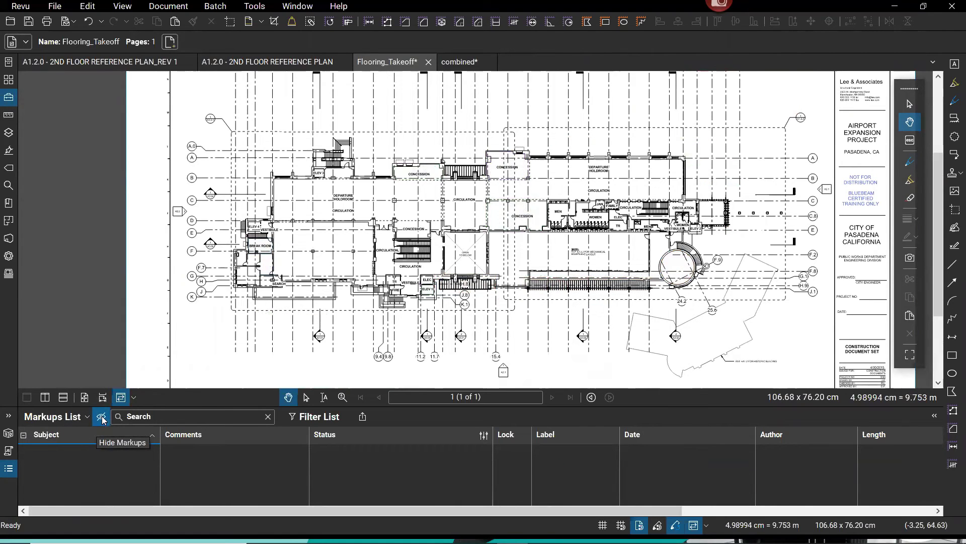
pyautogui.click(102, 419)
pyautogui.moveTo(201, 407); pyautogui.dragTo(210, 383)
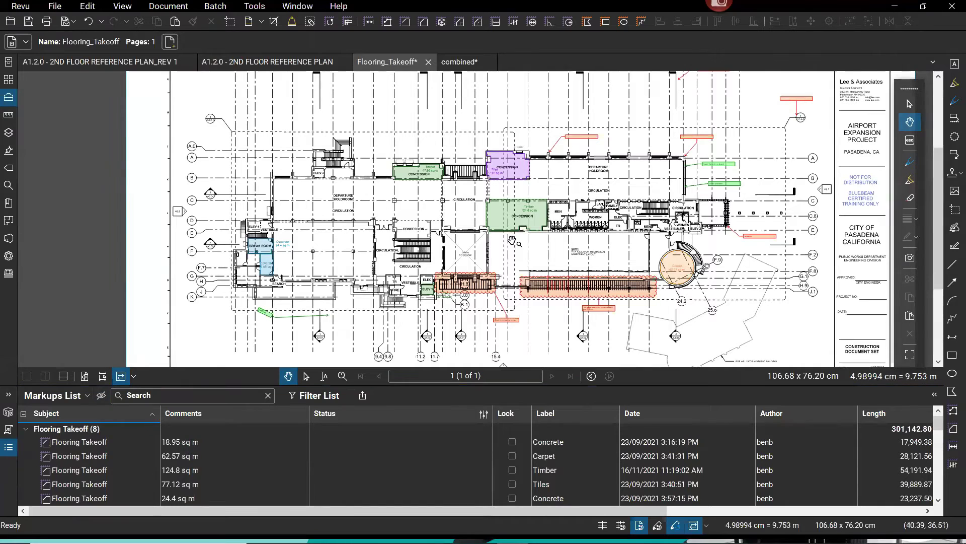
pyautogui.moveTo(568, 222); pyautogui.dragTo(538, 230)
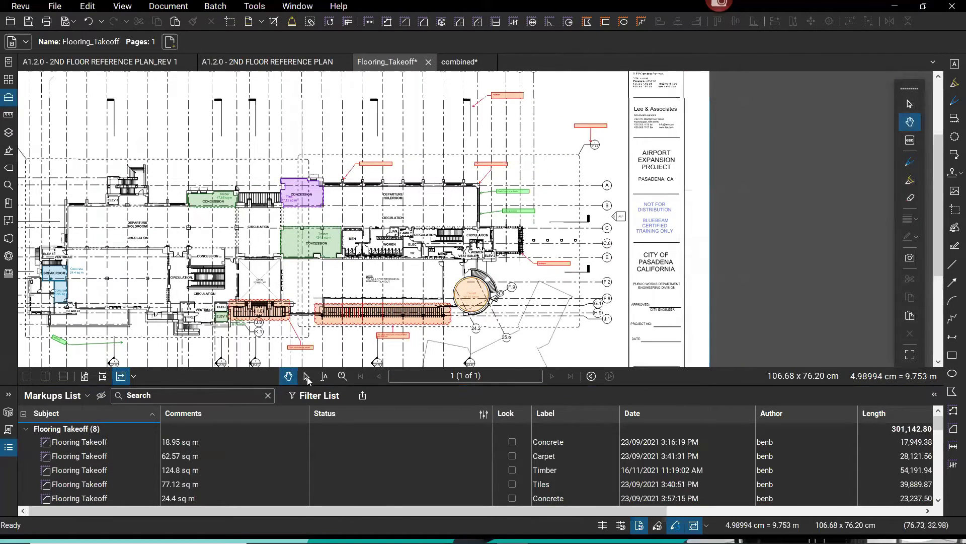
# Step: Window-select the red callout at the holdroom's upper east corner together with the green "Facade Screen to be detailed" callout, and clear the selection
pyautogui.click(307, 377)
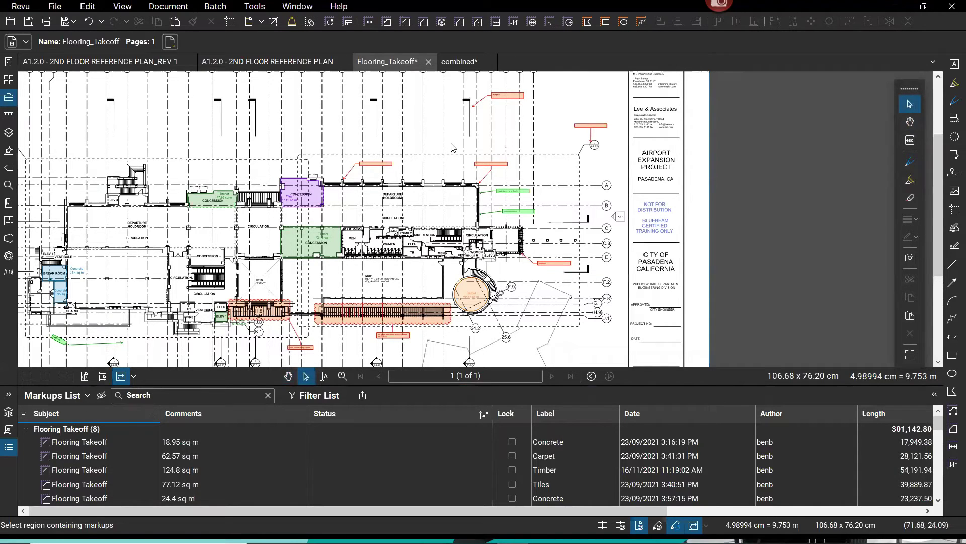
pyautogui.moveTo(452, 144)
pyautogui.mouseDown()
pyautogui.moveTo(526, 177)
pyautogui.moveTo(516, 169)
pyautogui.moveTo(564, 212)
pyautogui.moveTo(563, 202)
pyautogui.moveTo(551, 219)
pyautogui.moveTo(525, 204)
pyautogui.moveTo(538, 232)
pyautogui.mouseUp()
pyautogui.scroll(3, 535, 221)
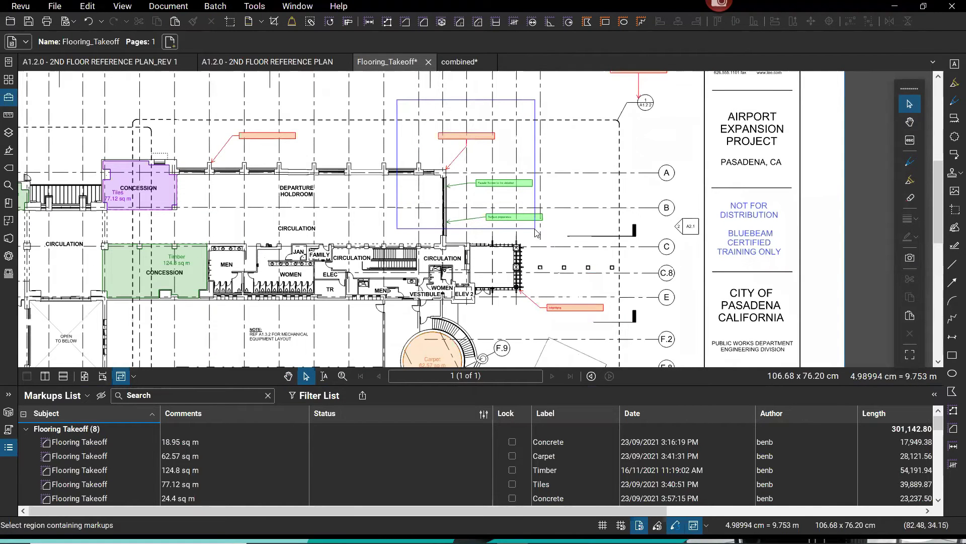
pyautogui.moveTo(537, 233); pyautogui.dragTo(536, 232)
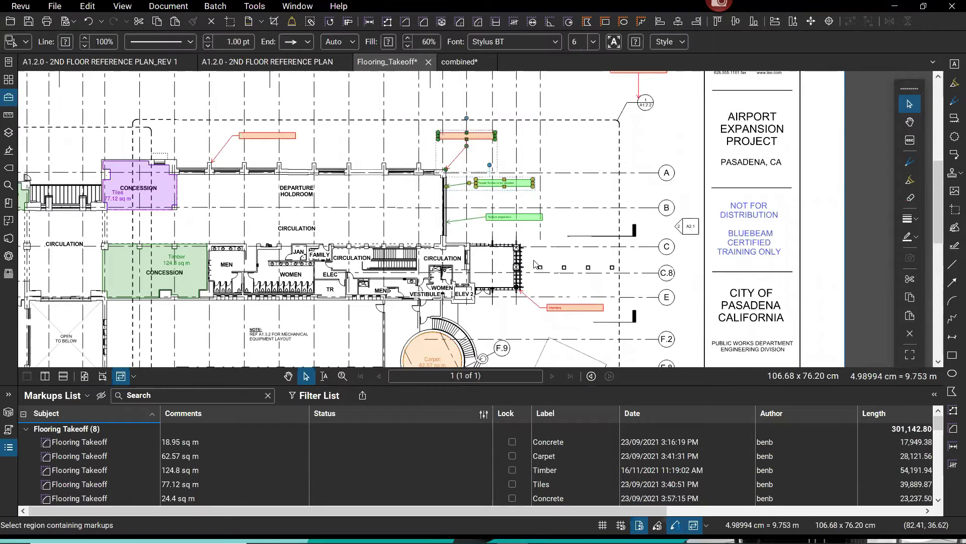
pyautogui.scroll(3, 518, 236)
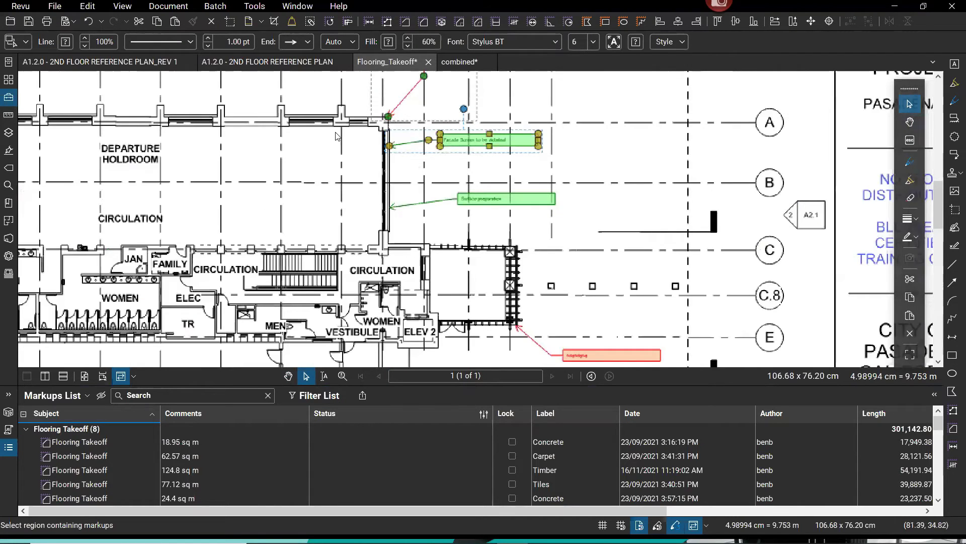
pyautogui.scroll(3, 556, 259)
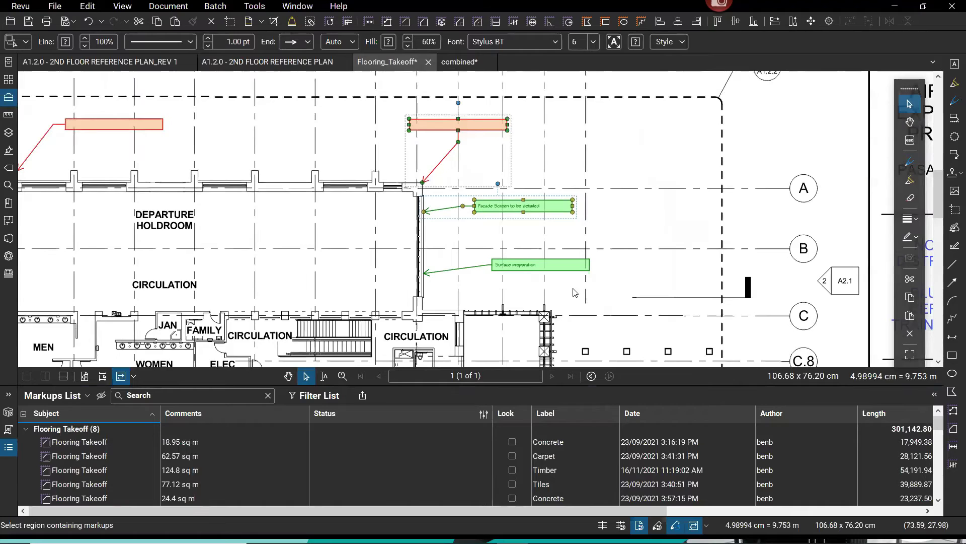
pyautogui.click(576, 296)
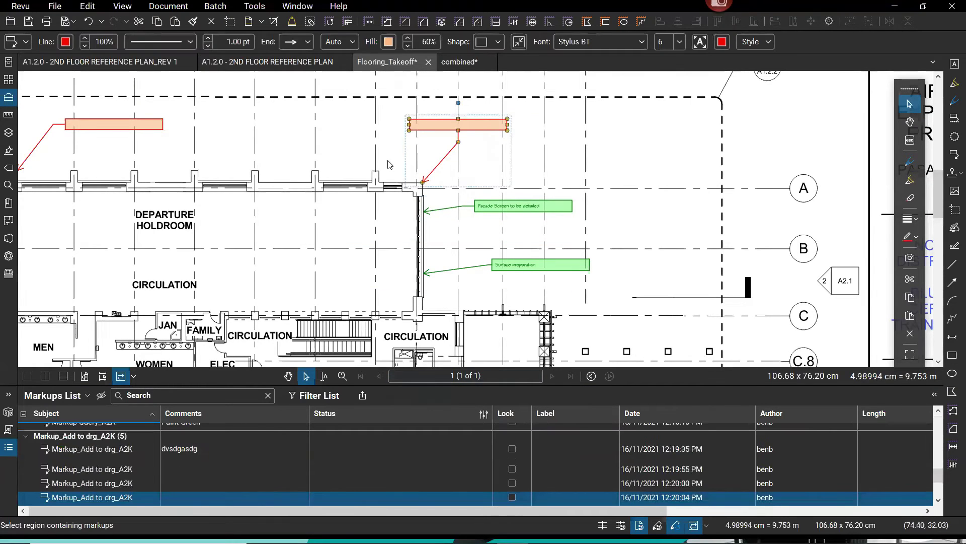
# Step: Select the callouts beside the holdroom's east wall with enclosing and crossing regions, ending with the two green ones, and clear the selection
pyautogui.moveTo(312, 108); pyautogui.dragTo(584, 308)
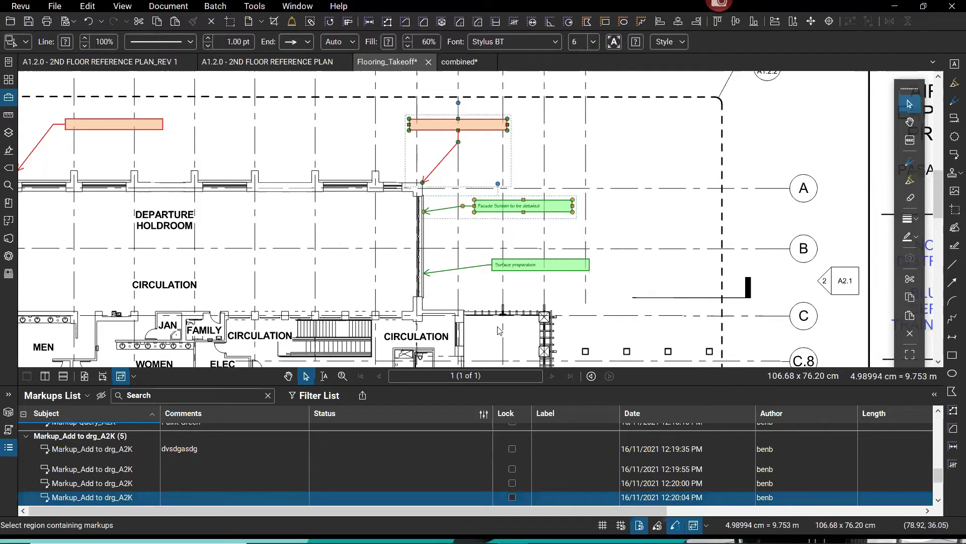
pyautogui.click(621, 268)
pyautogui.moveTo(654, 294); pyautogui.dragTo(500, 119)
pyautogui.moveTo(645, 285); pyautogui.dragTo(564, 182)
pyautogui.click(479, 227)
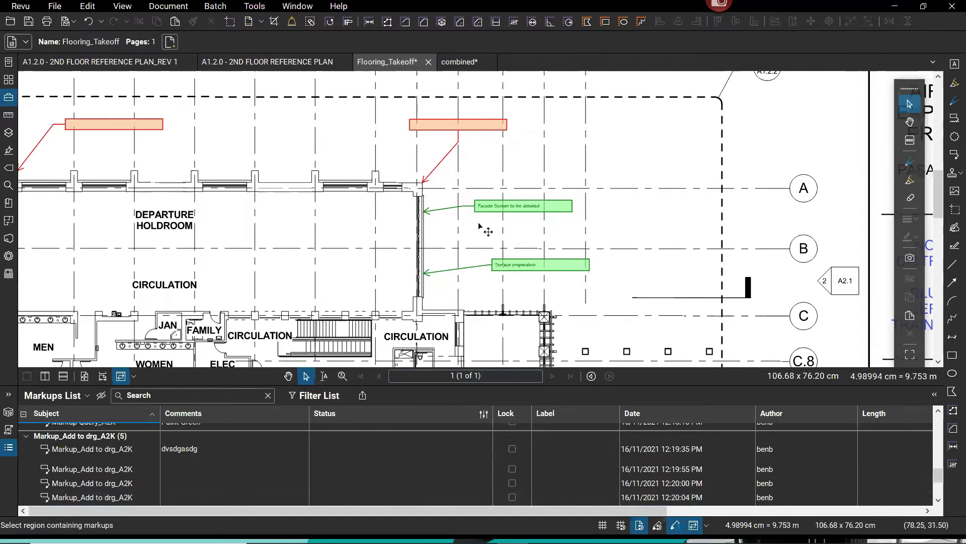
pyautogui.moveTo(329, 154); pyautogui.dragTo(556, 187)
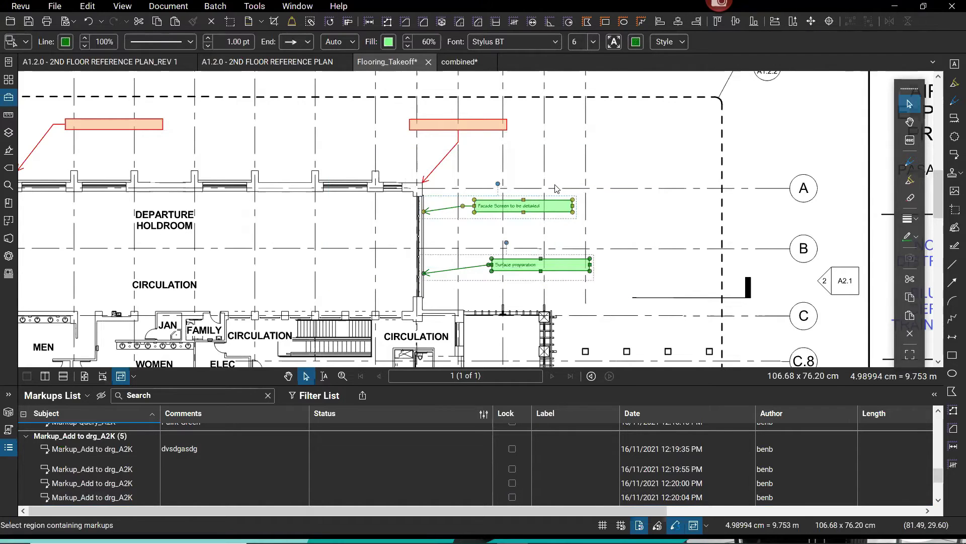
pyautogui.click(621, 218)
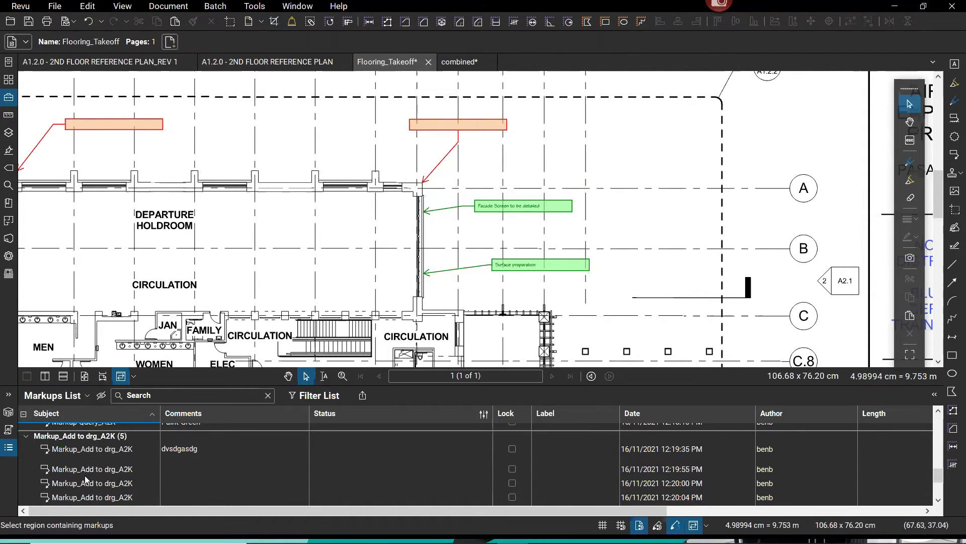
# Step: Select the first three markups of the Markup_Add to drg_A2K group together in the Markups List
pyautogui.click(84, 448)
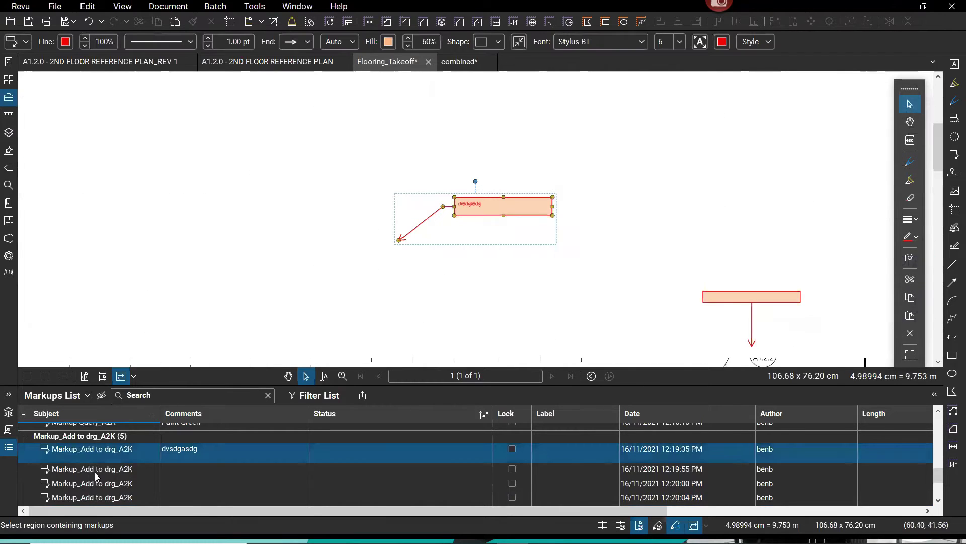
pyautogui.keyDown('ctrl'); pyautogui.click(100, 470); pyautogui.keyUp('ctrl')
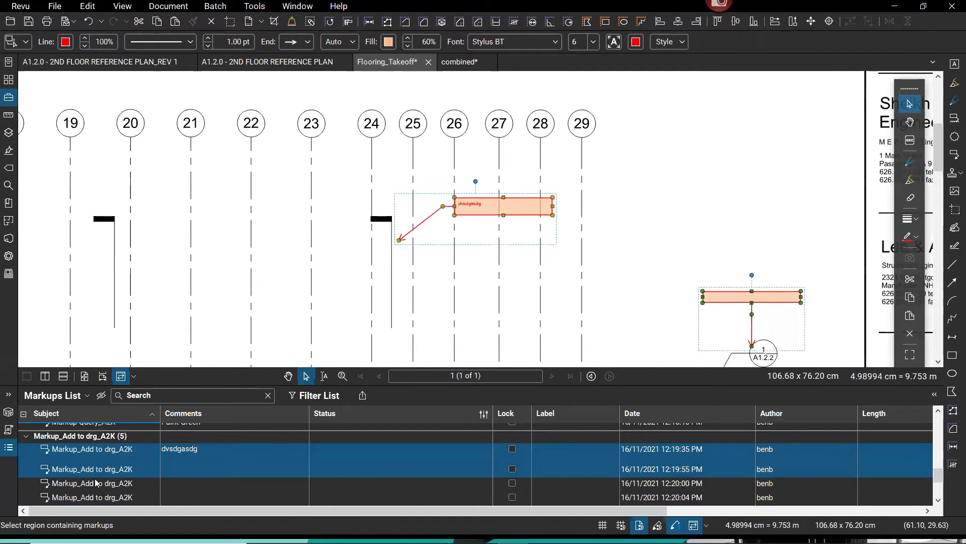
pyautogui.keyDown('ctrl'); pyautogui.click(98, 484); pyautogui.keyUp('ctrl')
pyautogui.scroll(-5, 571, 274)
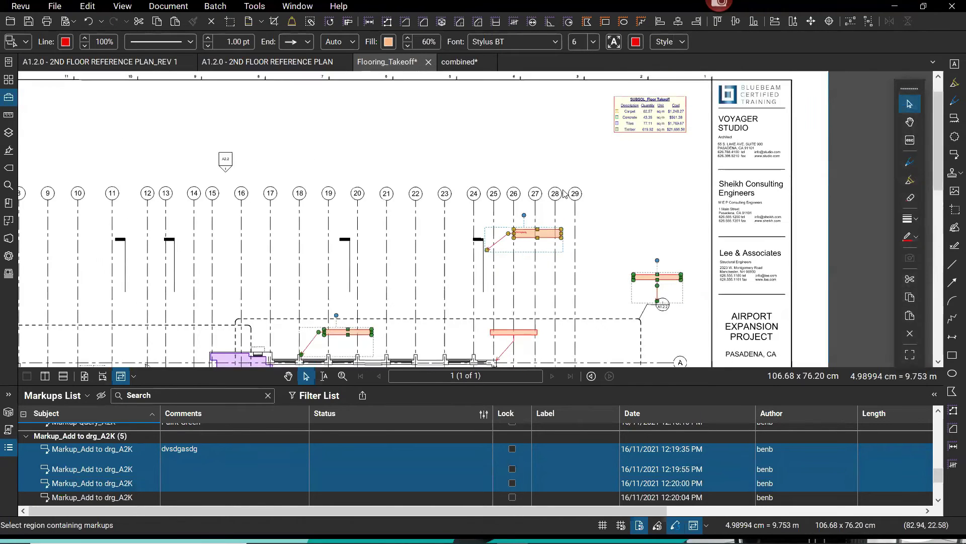
pyautogui.click(91, 456)
# Step: Collapse and re-expand the Markup_Add to drg_A2K group, select all five of its markups, and clear the selection
pyautogui.doubleClick(88, 438)
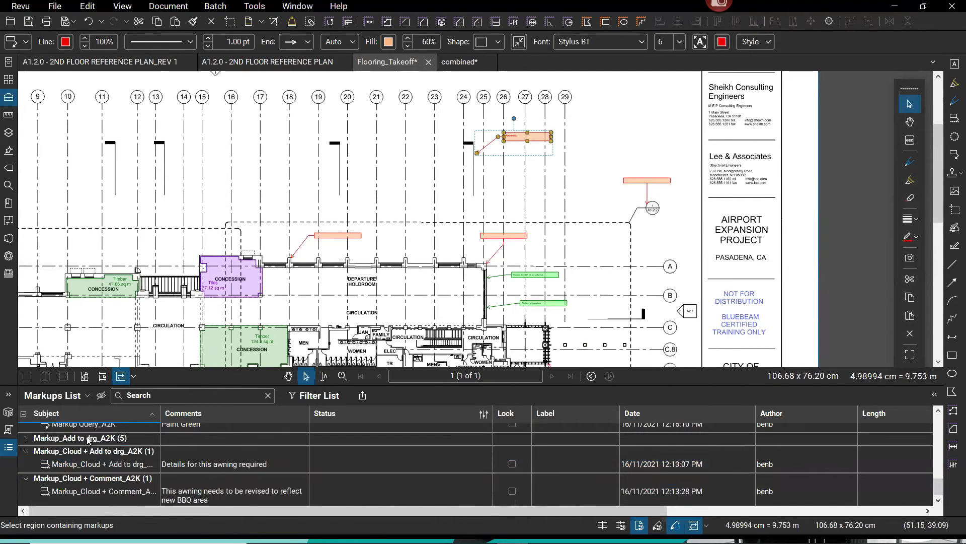
pyautogui.click(27, 437)
pyautogui.moveTo(83, 461); pyautogui.dragTo(178, 507)
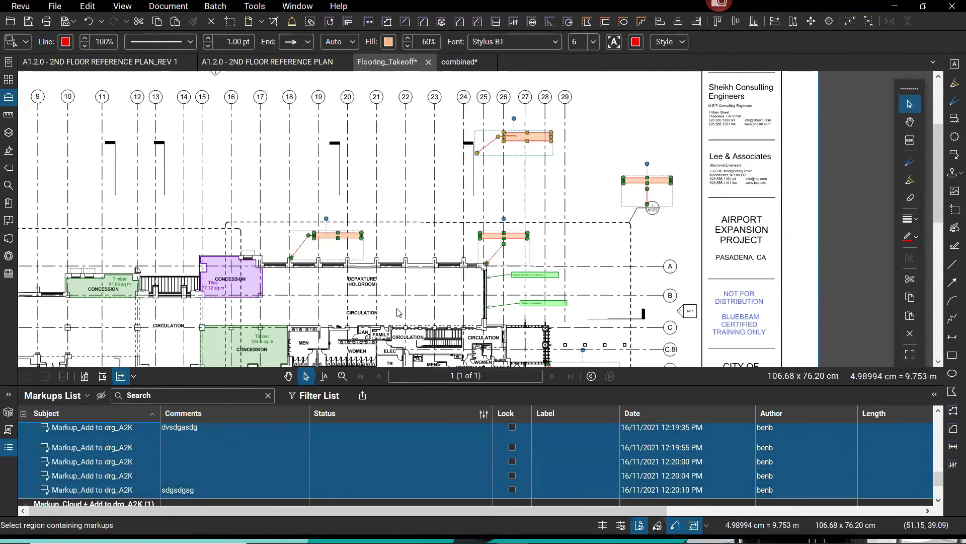
pyautogui.scroll(3, 373, 211)
pyautogui.click(373, 211)
pyautogui.scroll(-5, 358, 189)
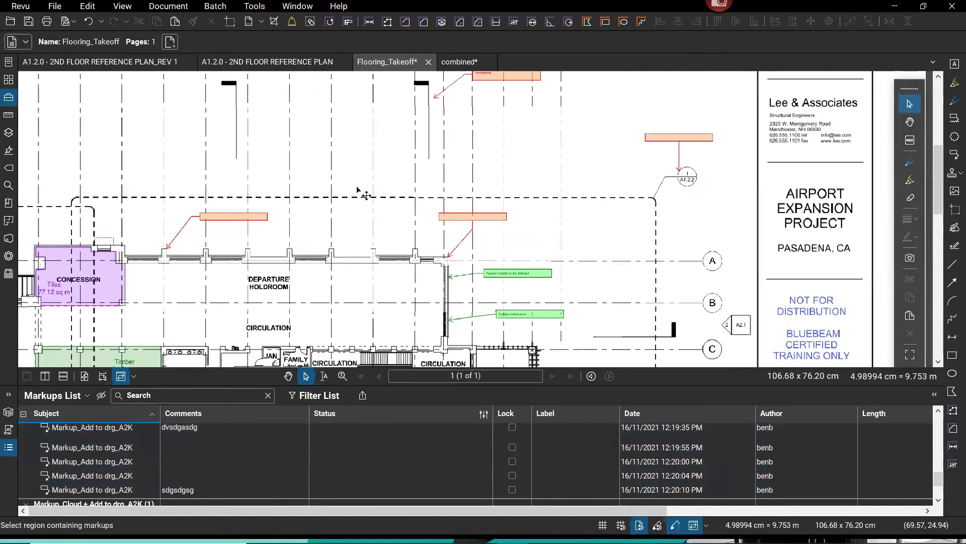
pyautogui.scroll(-3, 369, 202)
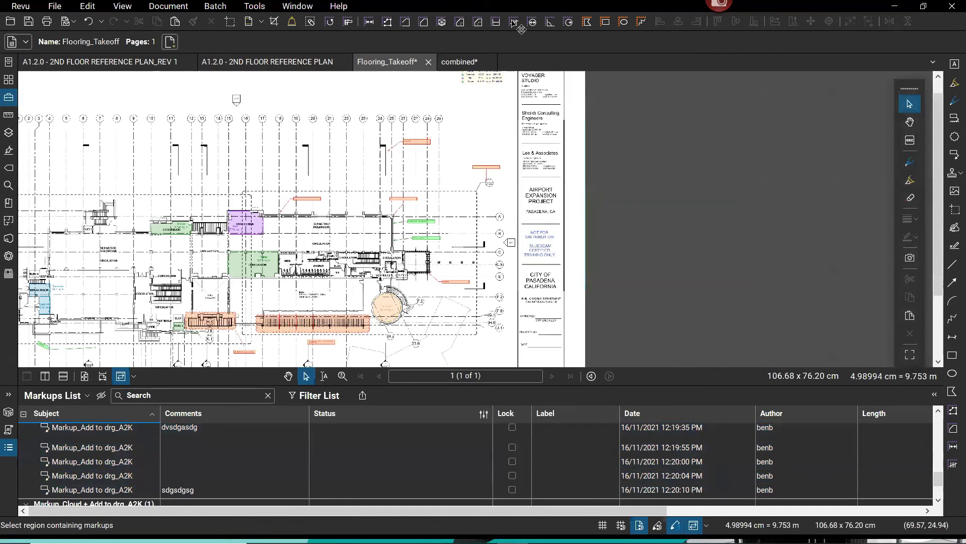
# Step: Switch to the combined document, hide the Markups List, and go to the cover sheet on page 1 shown whole
pyautogui.hotkey('ctrl', 'Tab')
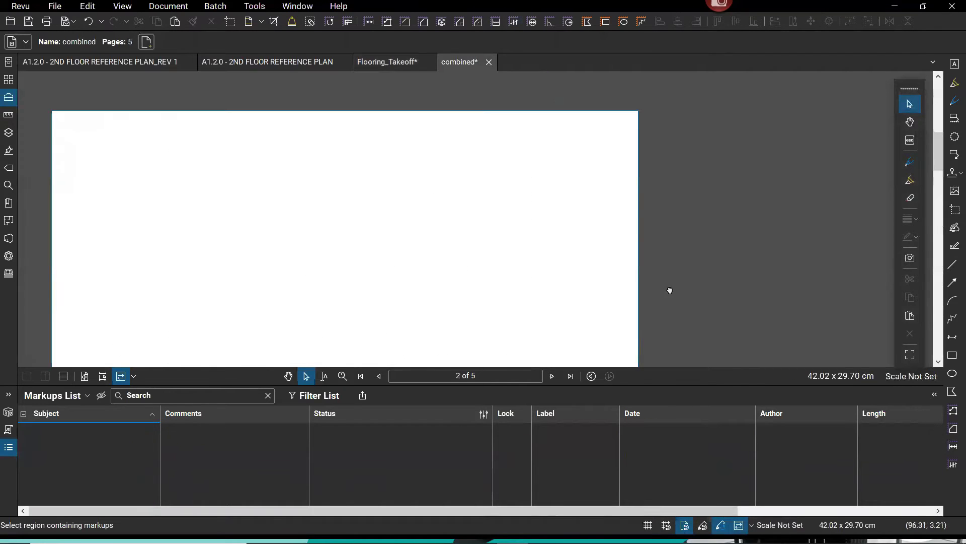
pyautogui.scroll(-3, 567, 277)
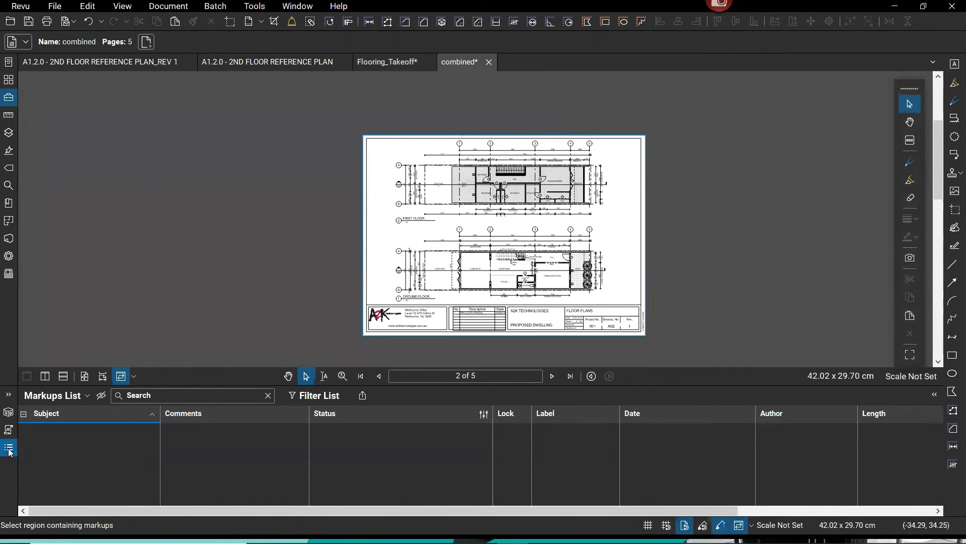
pyautogui.click(9, 449)
pyautogui.hotkey('ctrl', '0')
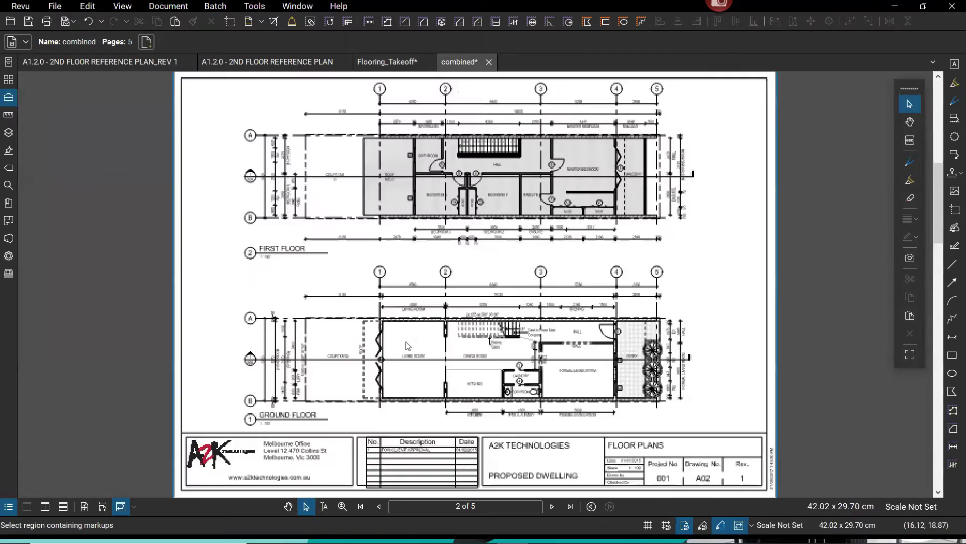
pyautogui.click(940, 121)
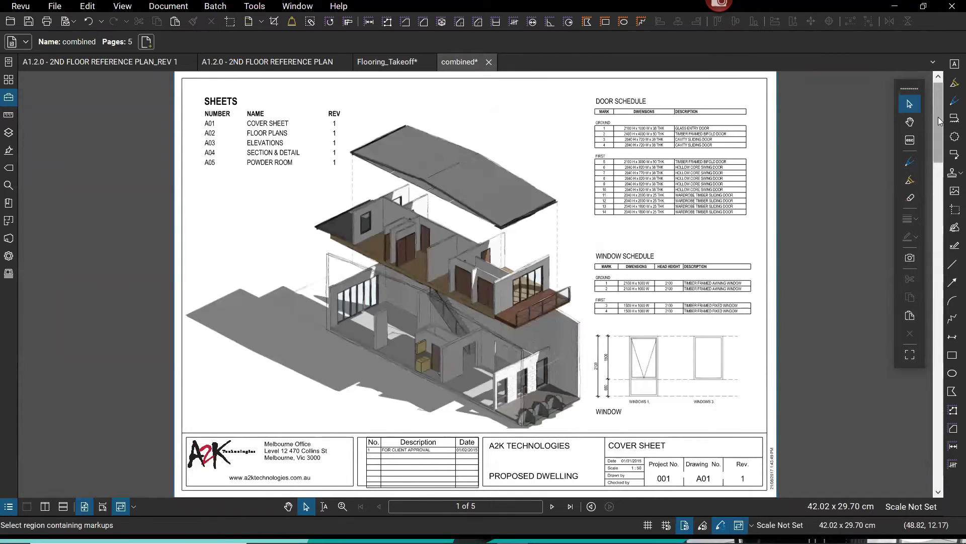
# Step: Add a red text box reading "AS BUILT" on the cover sheet, just above the title block beside the WINDOW label
pyautogui.click(953, 64)
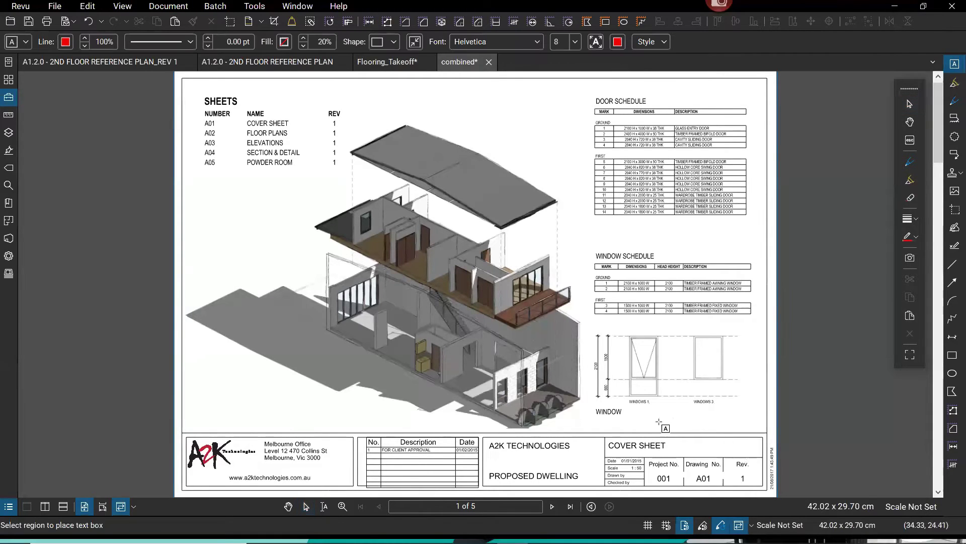
pyautogui.moveTo(651, 425); pyautogui.dragTo(759, 412)
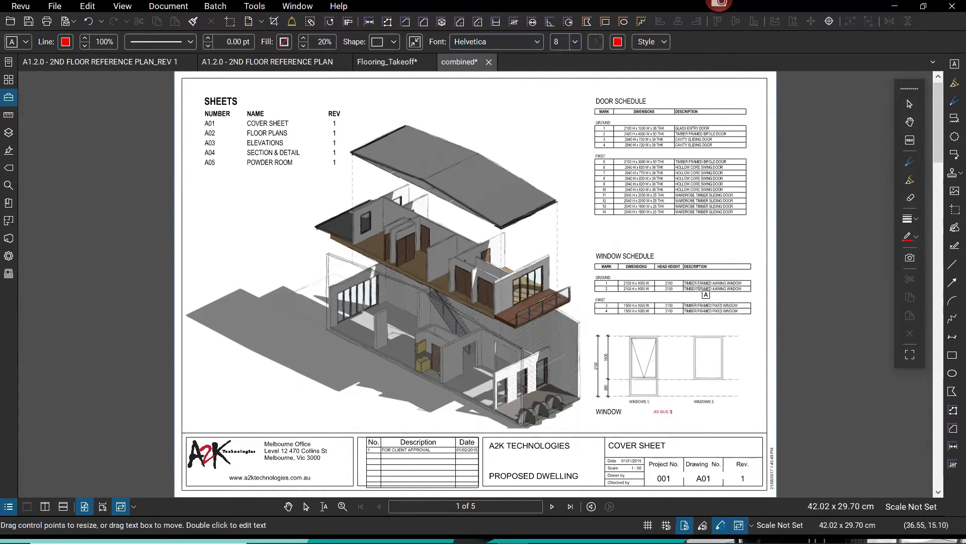
pyautogui.click(697, 398)
pyautogui.click(670, 418)
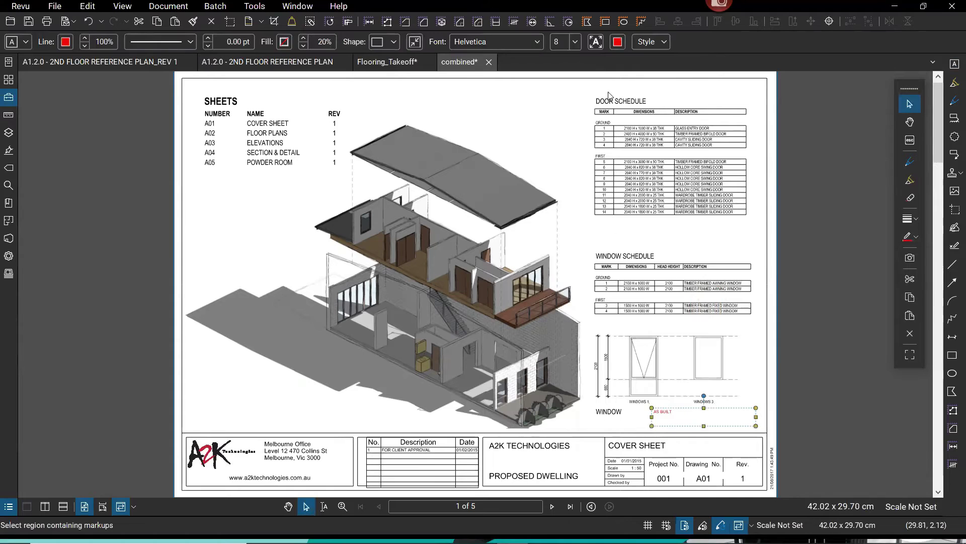
# Step: Make the AS BUILT text auto-size to its box, enlarge the box slightly upward, and deselect it
pyautogui.click(598, 41)
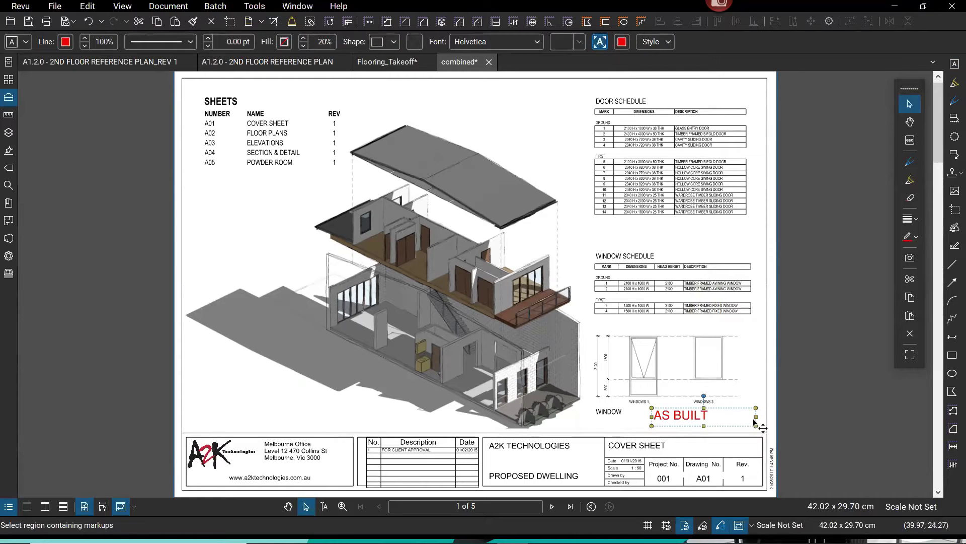
pyautogui.moveTo(756, 408); pyautogui.dragTo(761, 392)
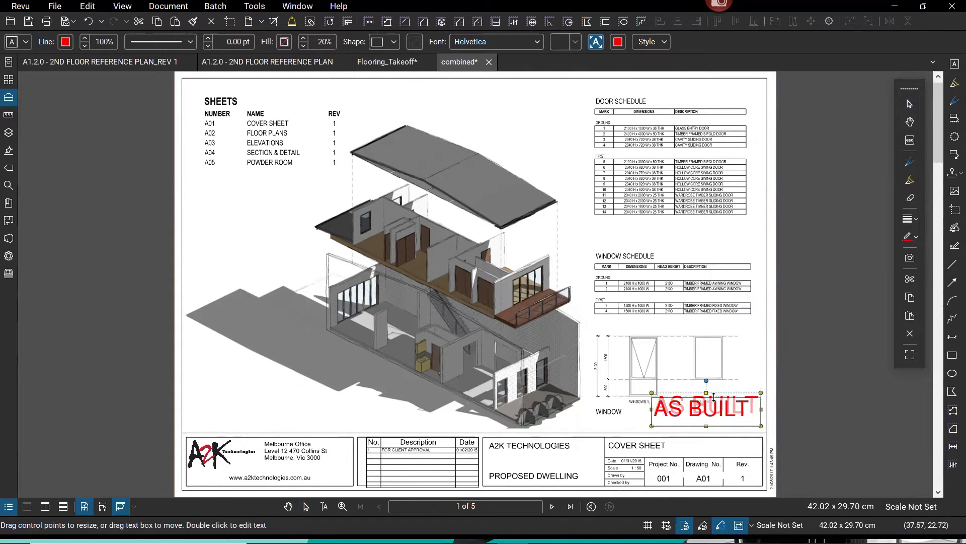
pyautogui.press('Escape')
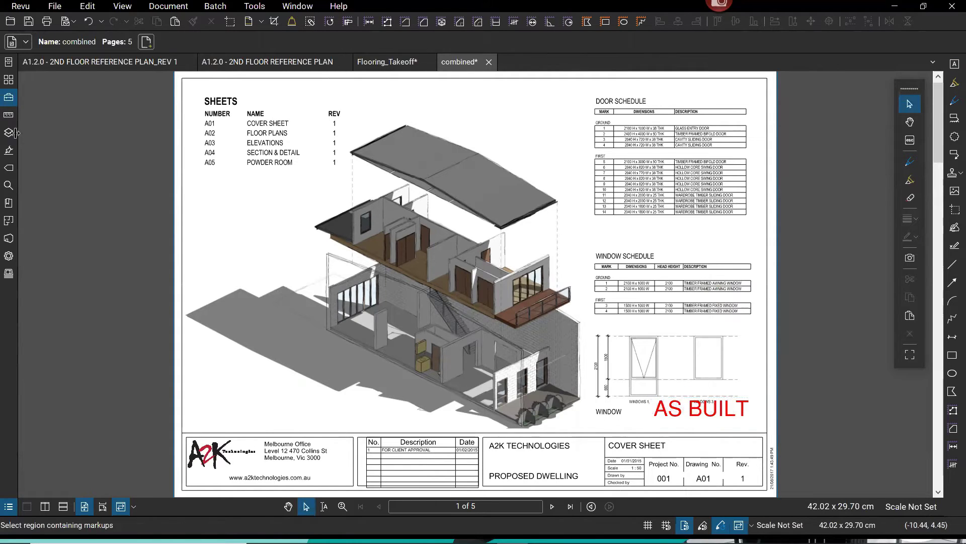
# Step: Show the page thumbnails, look through pages 2, 3 and 5, and return to the cover sheet
pyautogui.click(10, 81)
pyautogui.click(128, 138)
pyautogui.click(230, 139)
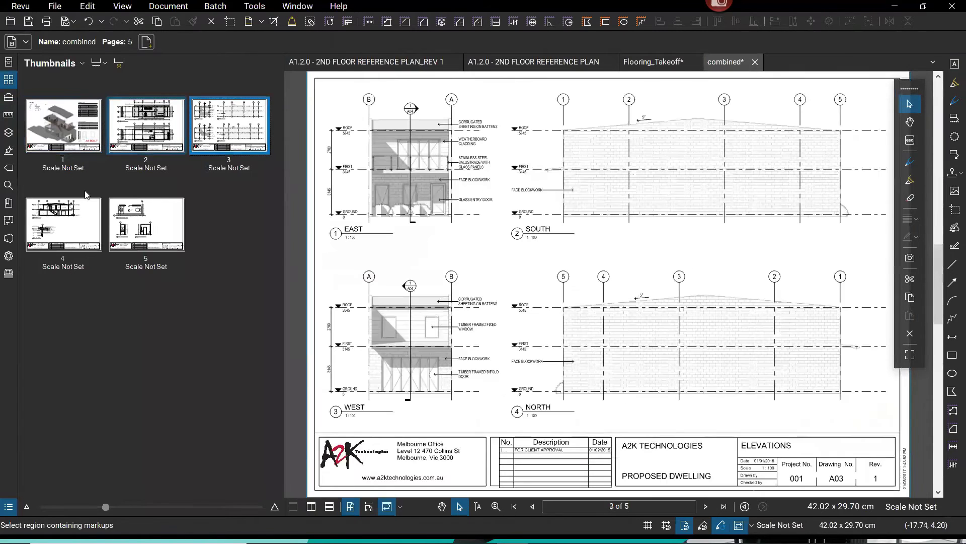
pyautogui.click(131, 208)
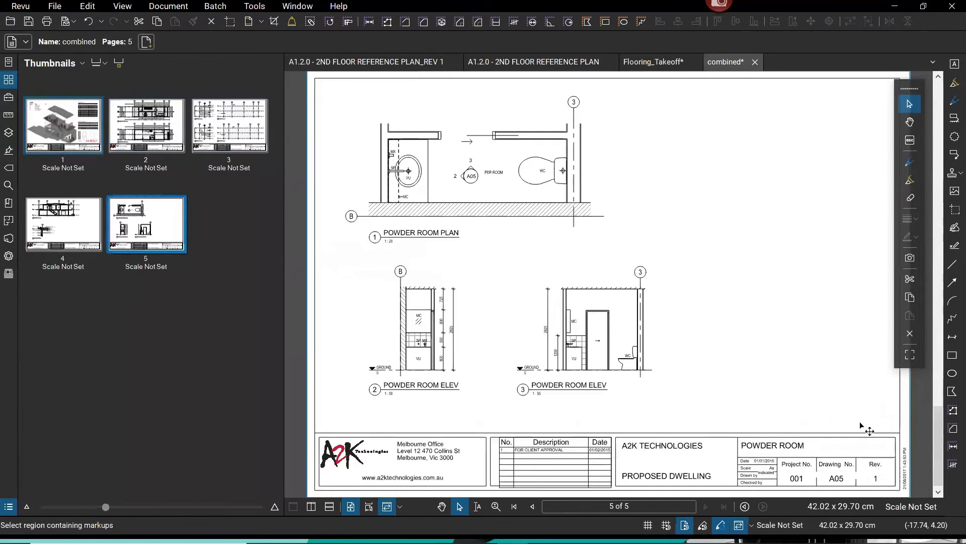
pyautogui.press('Home')
# Step: Apply the AS BUILT text box to All Pages (1 - 5) and check it on page 2
pyautogui.click(815, 418)
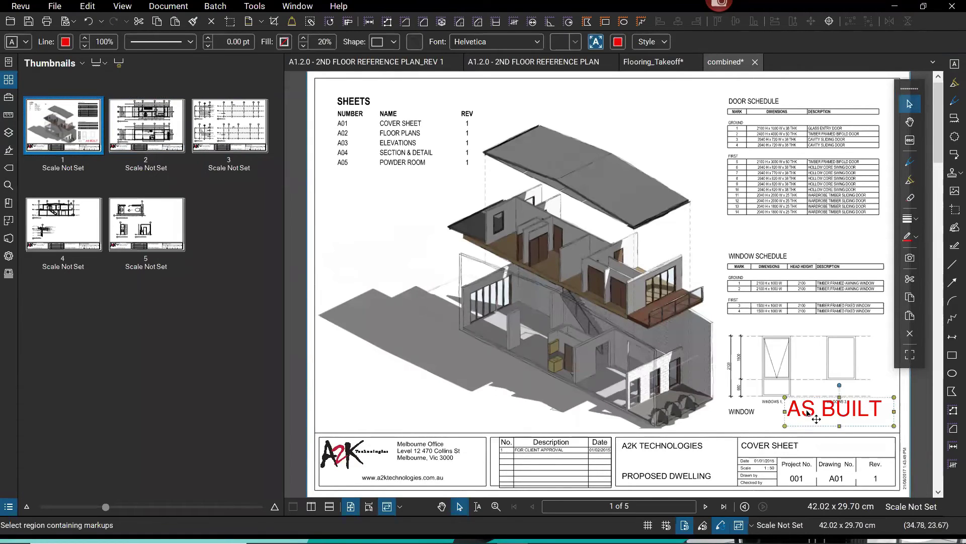
pyautogui.rightClick(807, 412)
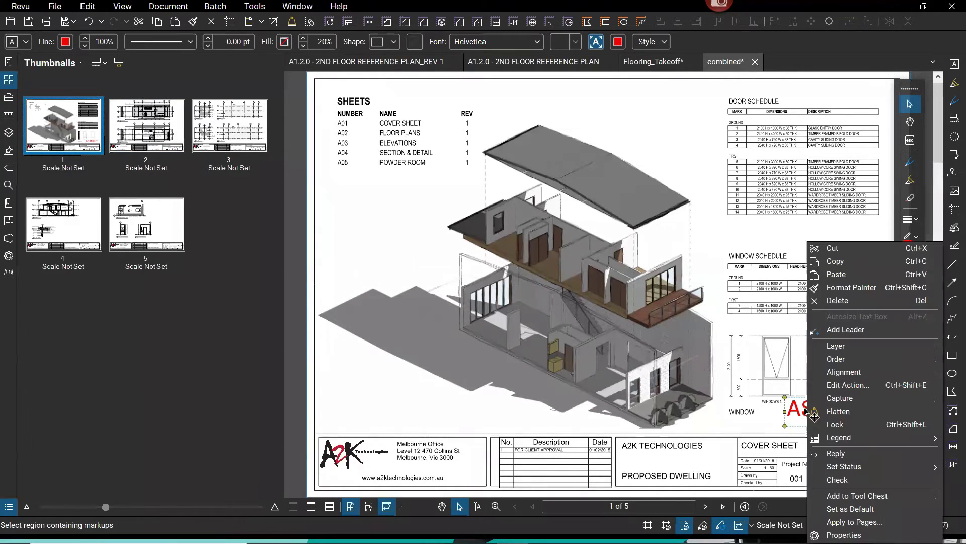
pyautogui.click(860, 526)
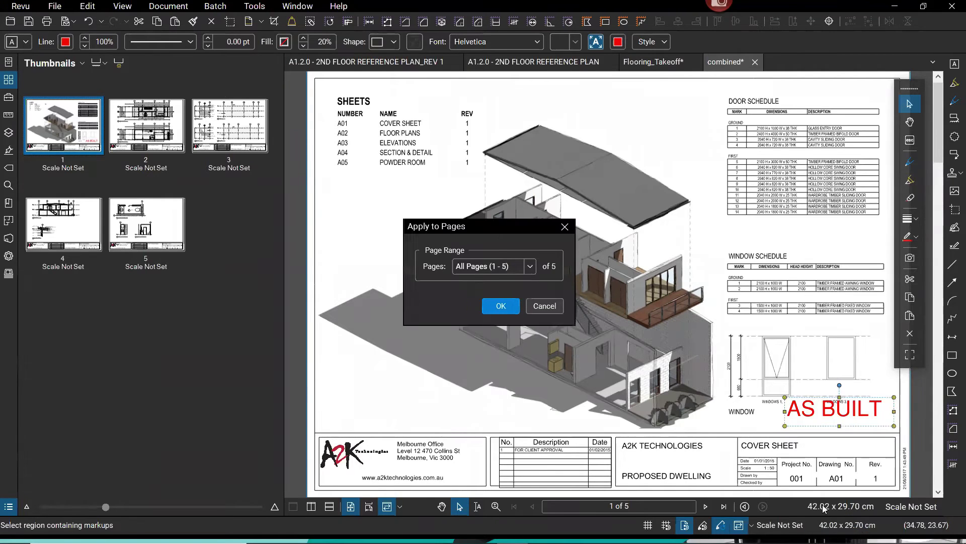
pyautogui.click(531, 269)
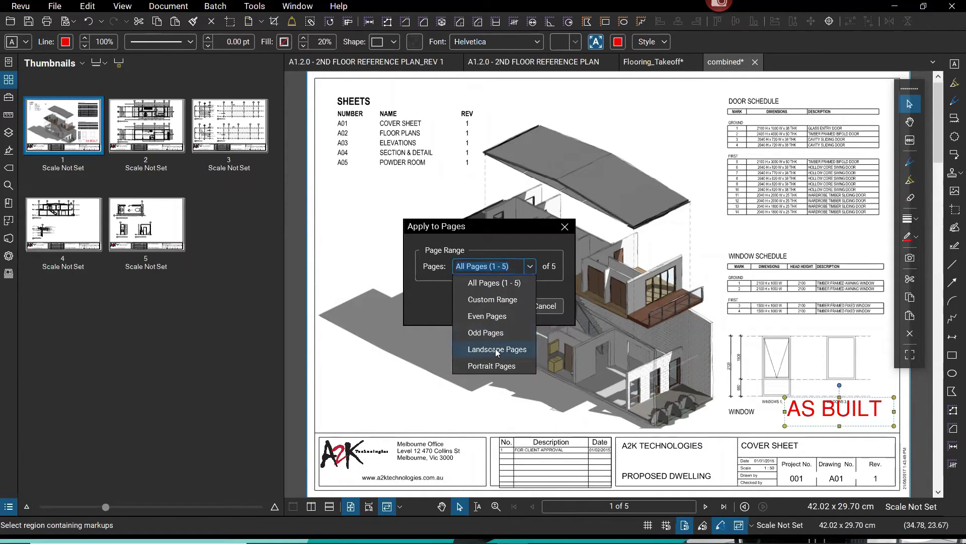
pyautogui.click(492, 284)
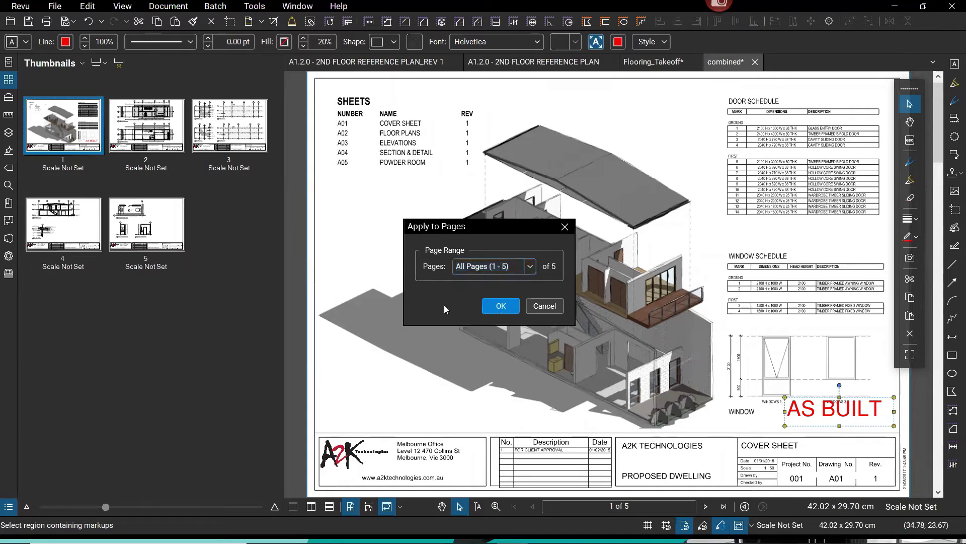
pyautogui.click(501, 306)
pyautogui.click(172, 142)
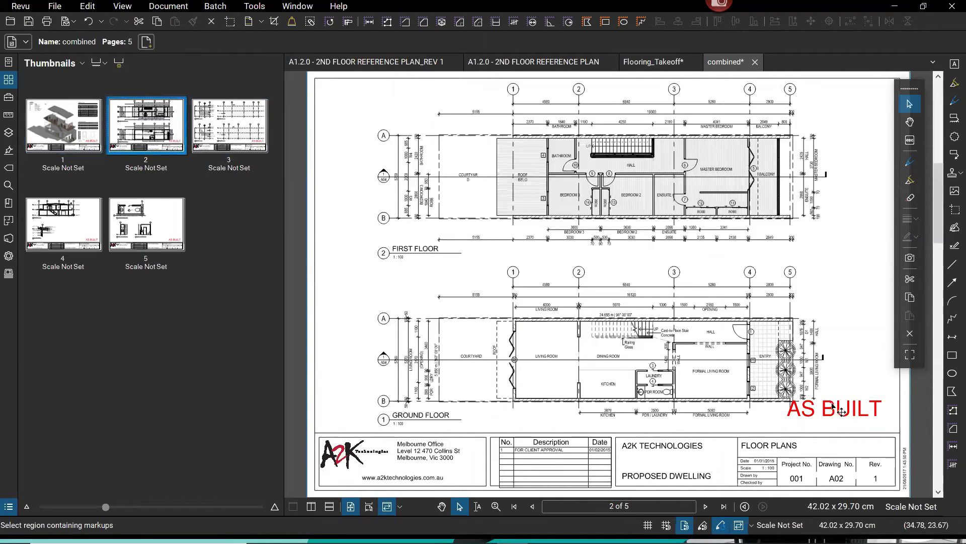
# Step: Check the AS BUILT text box on pages 4 and 5 of the combined document
pyautogui.click(74, 230)
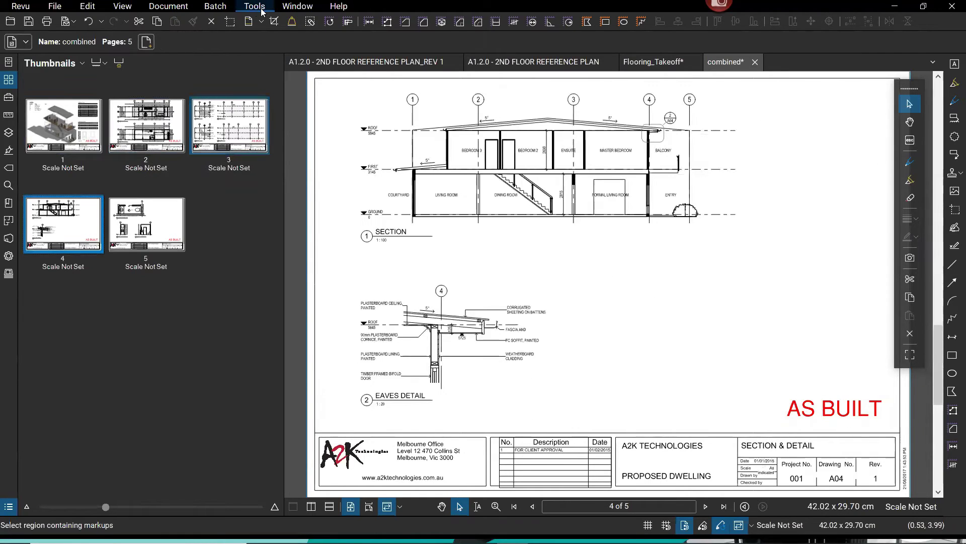
pyautogui.click(250, 7)
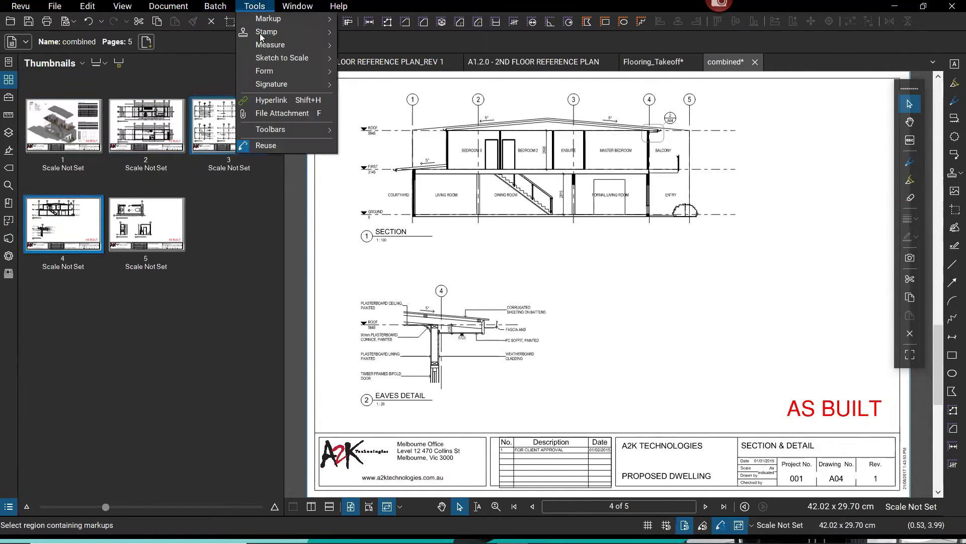
pyautogui.press('Escape')
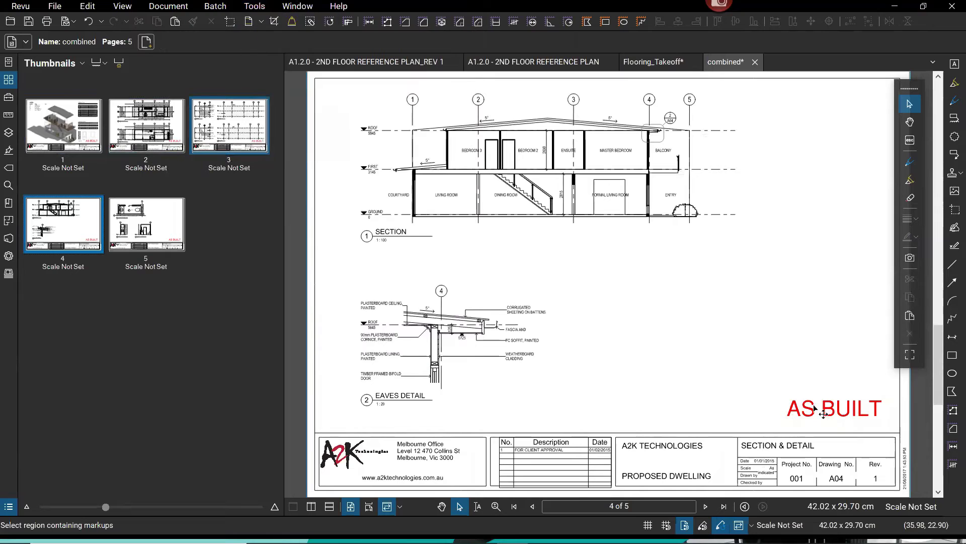
pyautogui.click(165, 217)
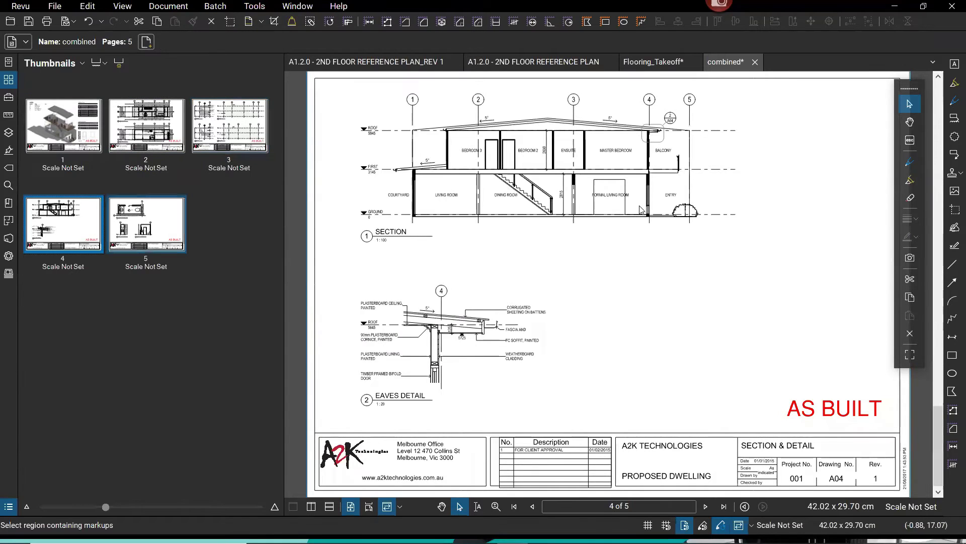
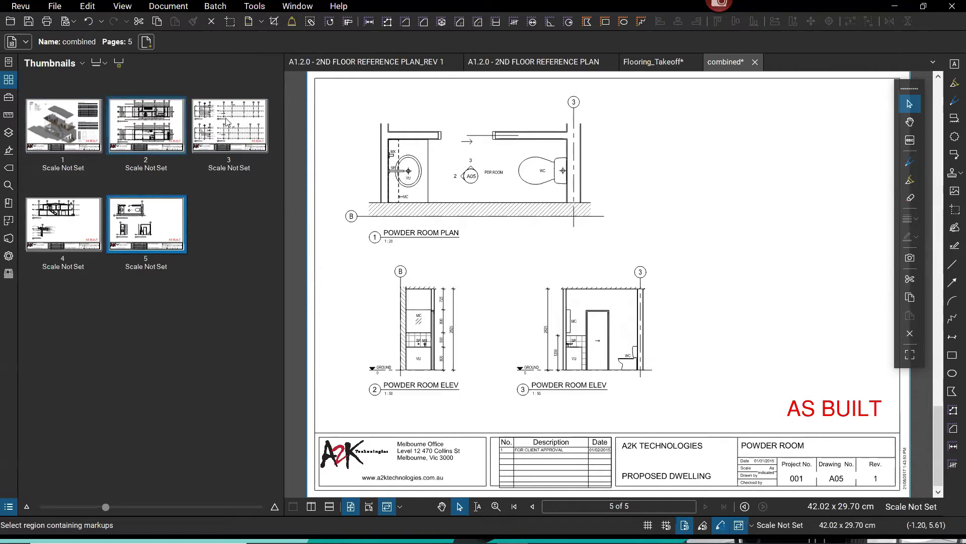
# Step: On A1.2.0 - 2ND FLOOR REFERENCE PLAN_REV 1, draw a Markup_Cloud + Comment_A2K cloud around the circular room and curved stair below ELEV 2
pyautogui.click(377, 60)
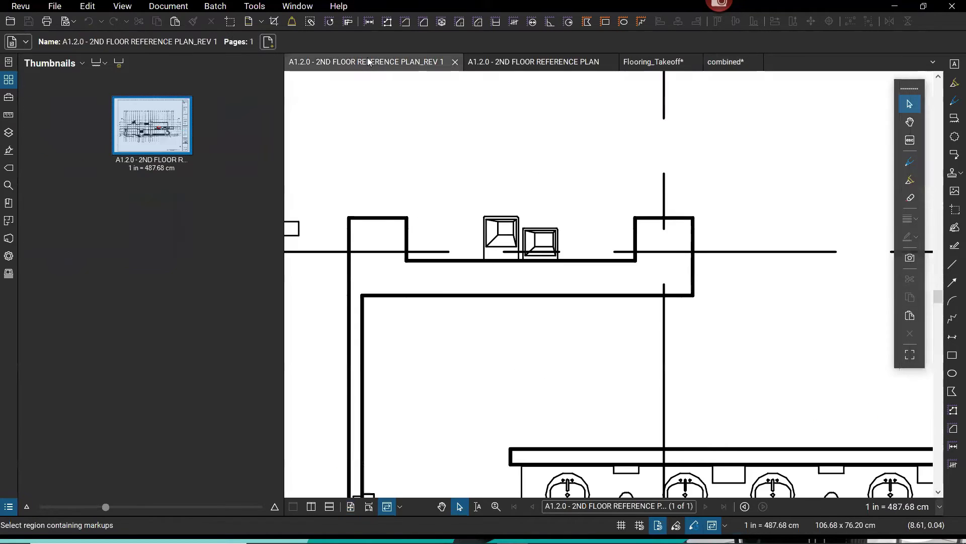
pyautogui.scroll(-5, 609, 253)
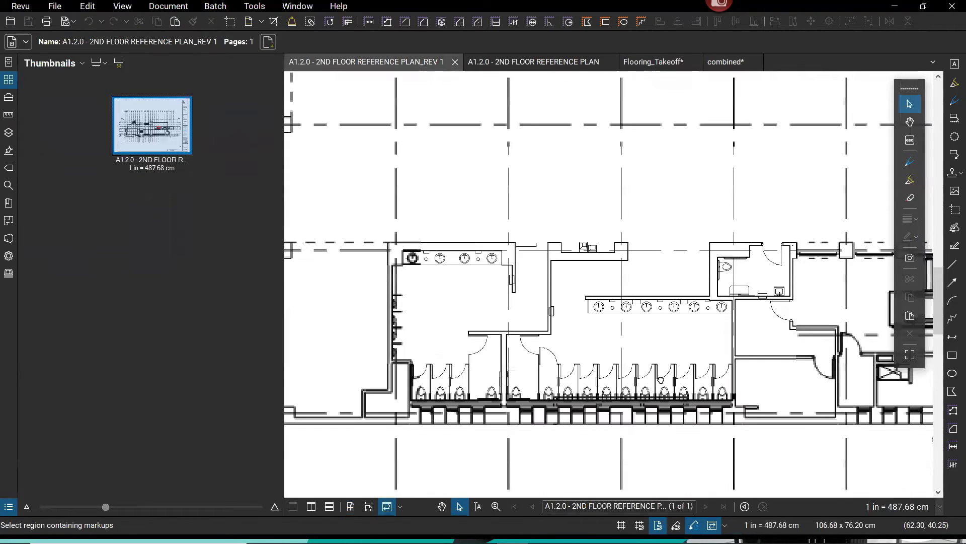
pyautogui.scroll(-3, 382, 93)
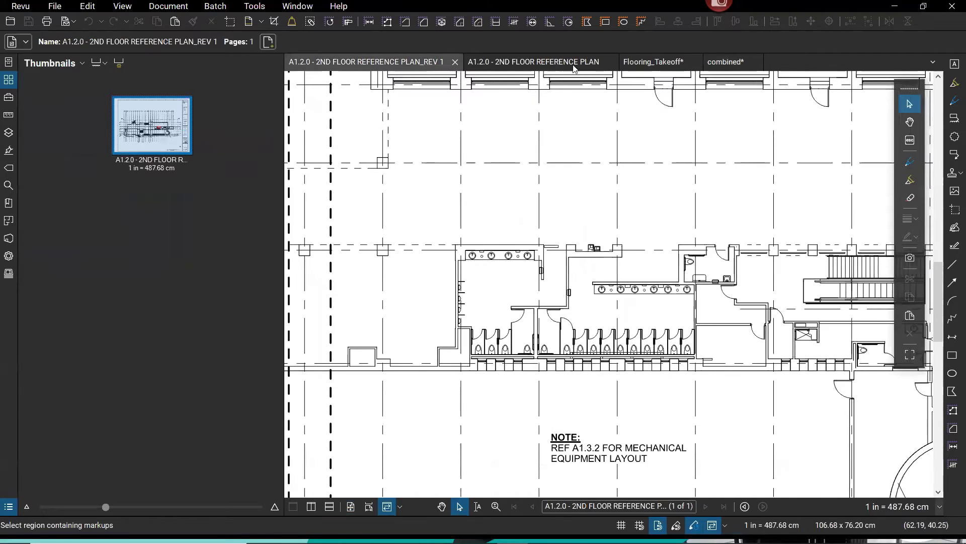
pyautogui.scroll(-4, 375, 96)
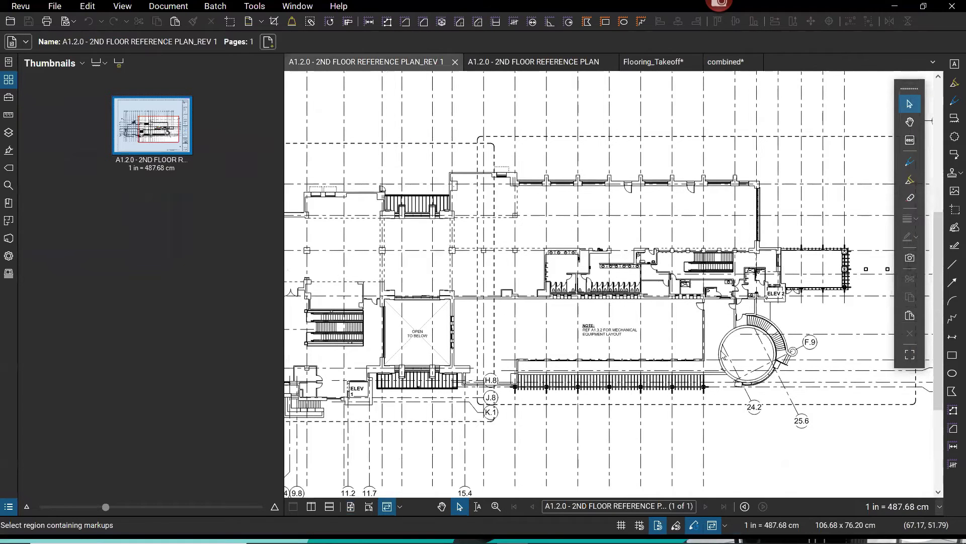
pyautogui.hscroll(5, 552, 267)
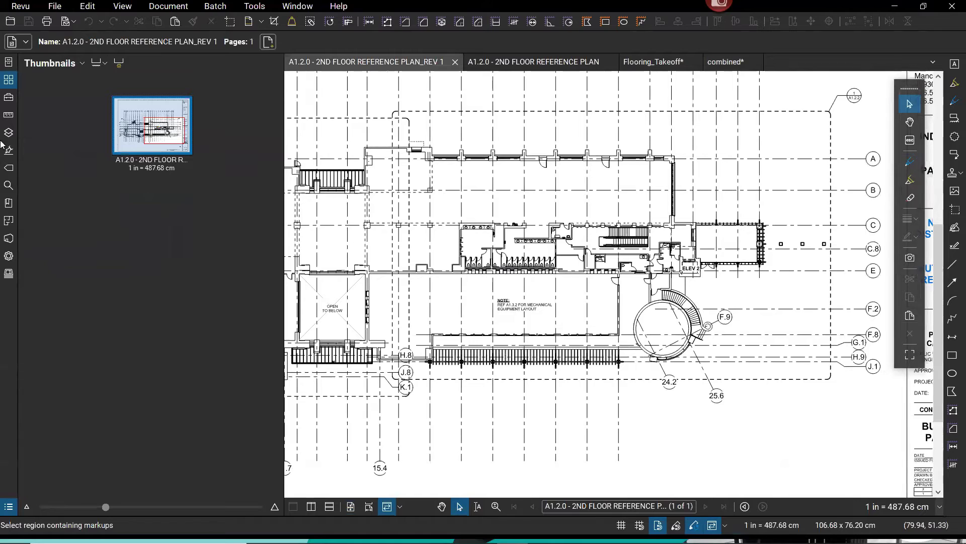
pyautogui.hotkey('ctrl', '+')
pyautogui.hotkey('ctrl', '+')
pyautogui.hotkey('ctrl', '+')
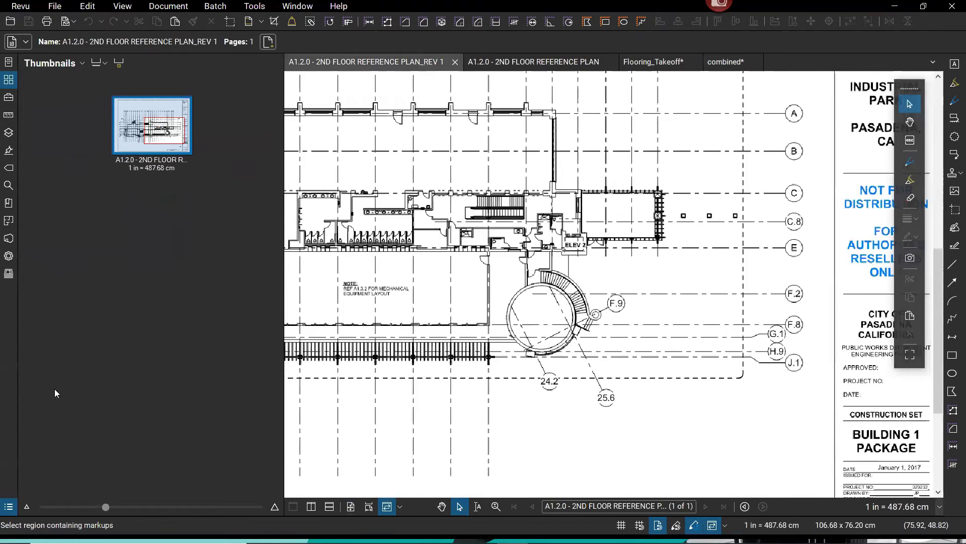
pyautogui.hotkey('alt', 'x')
pyautogui.click(31, 358)
pyautogui.moveTo(443, 237); pyautogui.dragTo(621, 400)
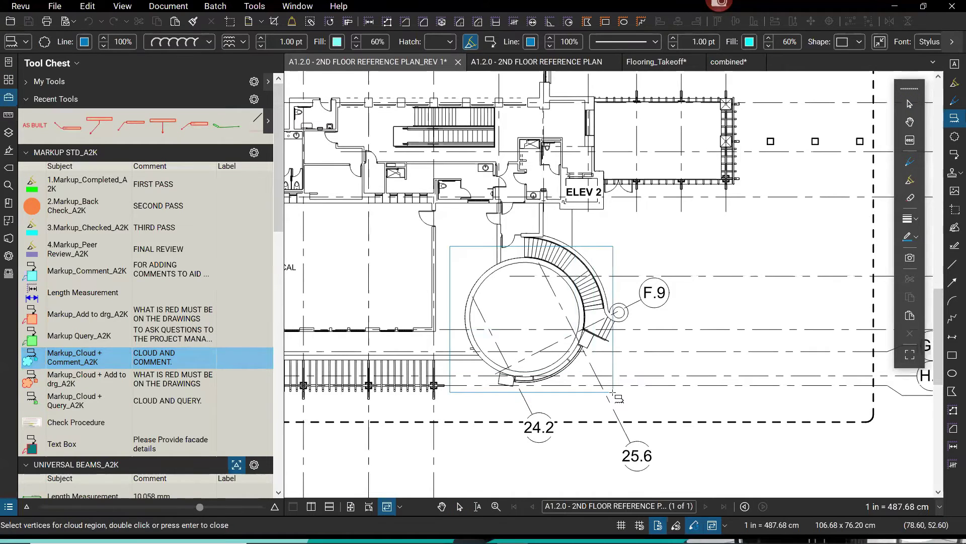
# Step: Place the cloud's comment box just above the F.9 grid bubble with the text "Does this not circular"
pyautogui.click(644, 247)
pyautogui.write('Does this not s')
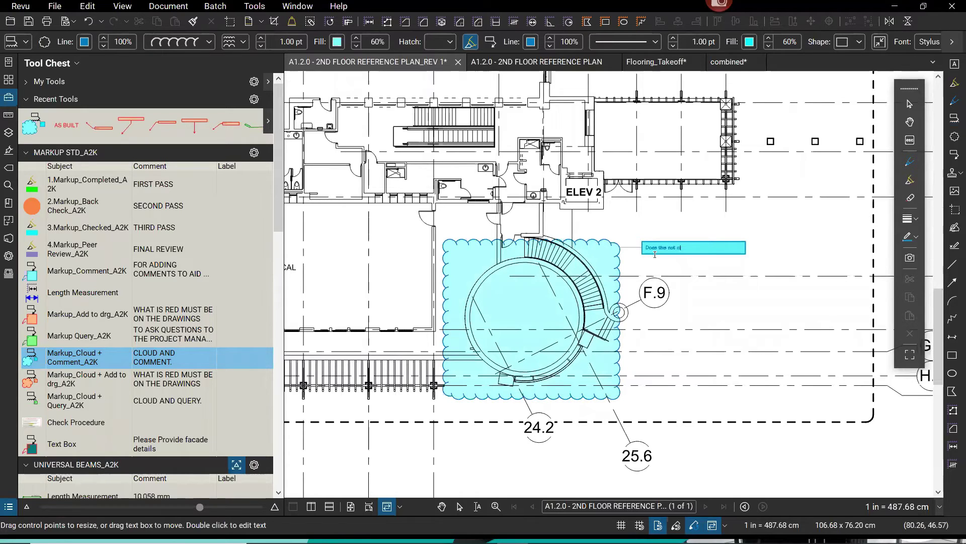
pyautogui.write('c')
pyautogui.click(718, 296)
# Step: Replace "not" in the cloud's comment with "need to be" and deselect the markup
pyautogui.scroll(3, 707, 266)
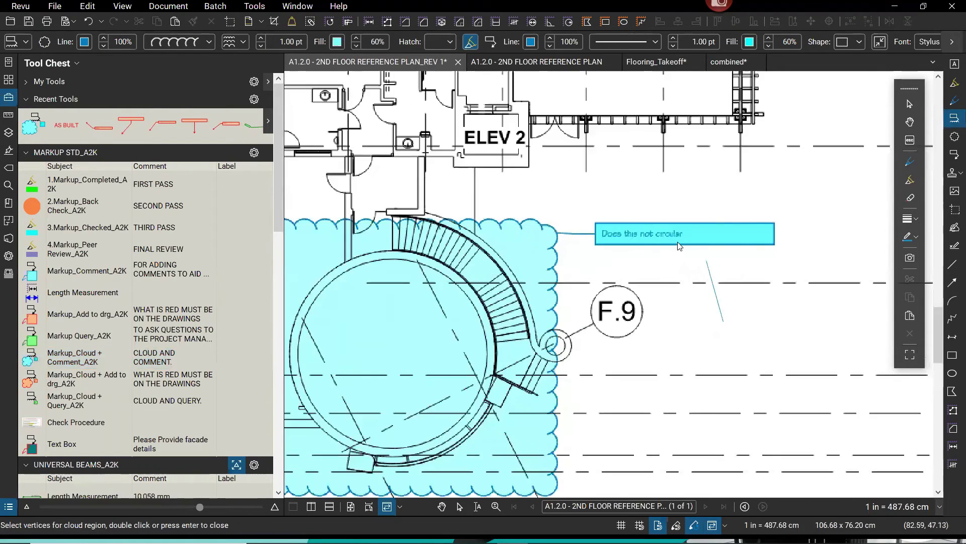
pyautogui.scroll(3, 708, 260)
pyautogui.press('Escape')
pyautogui.doubleClick(622, 222)
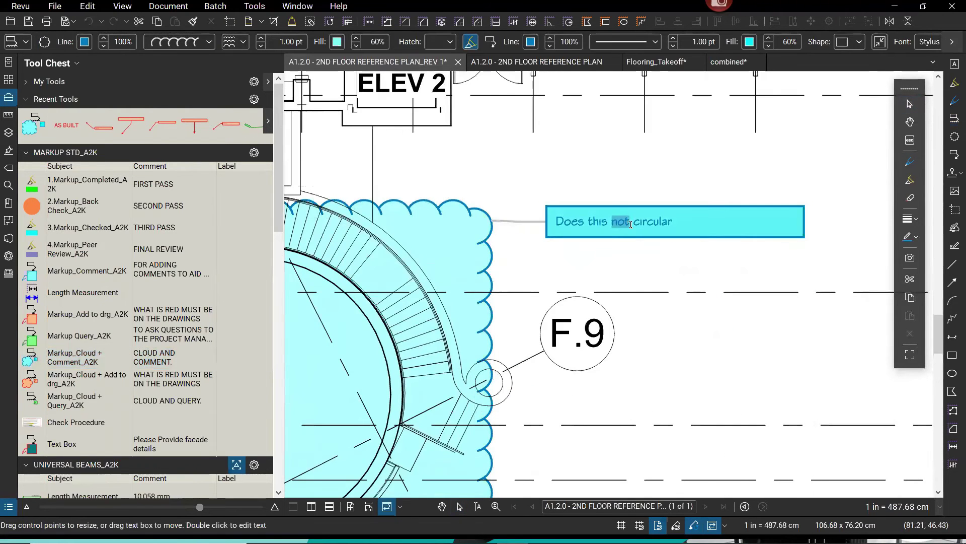
pyautogui.write('need to be')
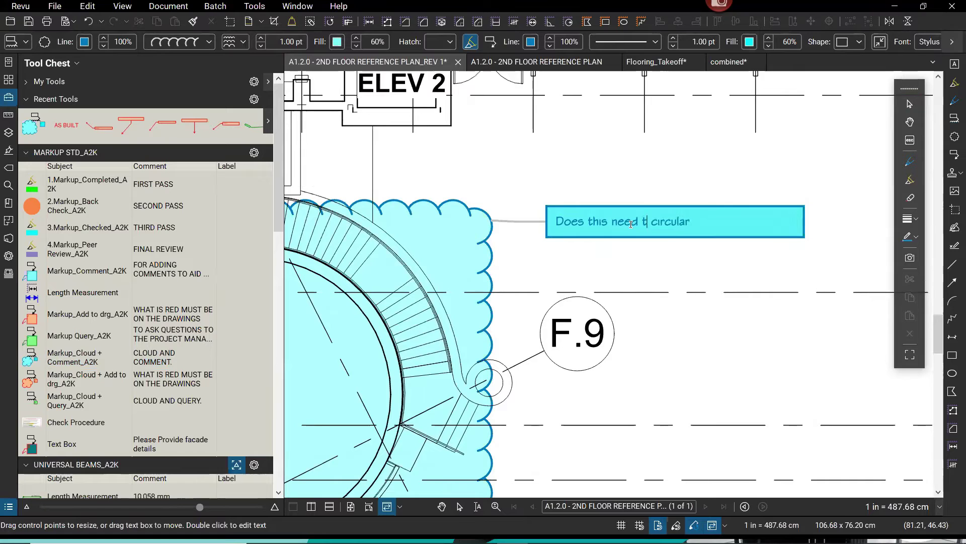
pyautogui.press('Escape')
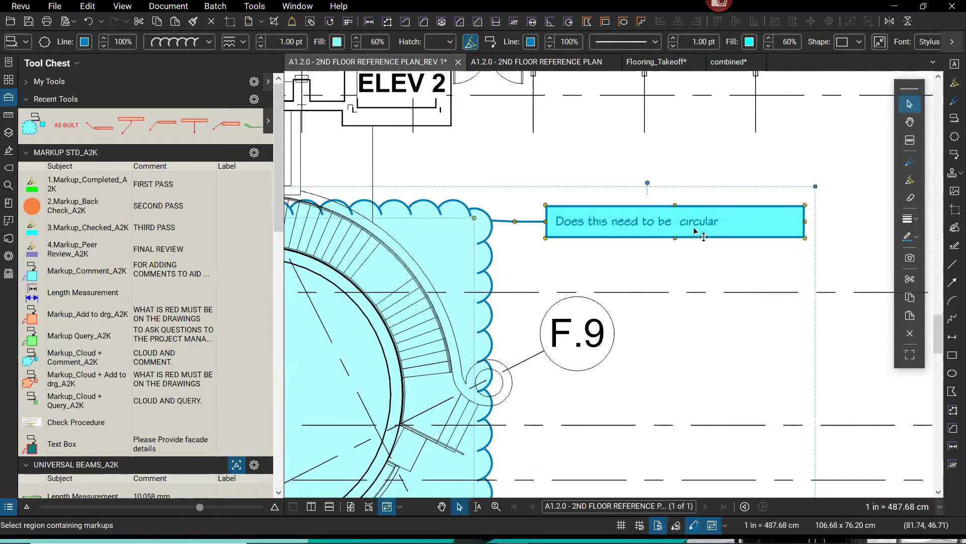
pyautogui.press('Escape')
# Step: View the original A1.2.0 - 2ND FLOOR REFERENCE PLAN drawing, and return to the marked-up REV 1 drawing
pyautogui.scroll(-4, 572, 266)
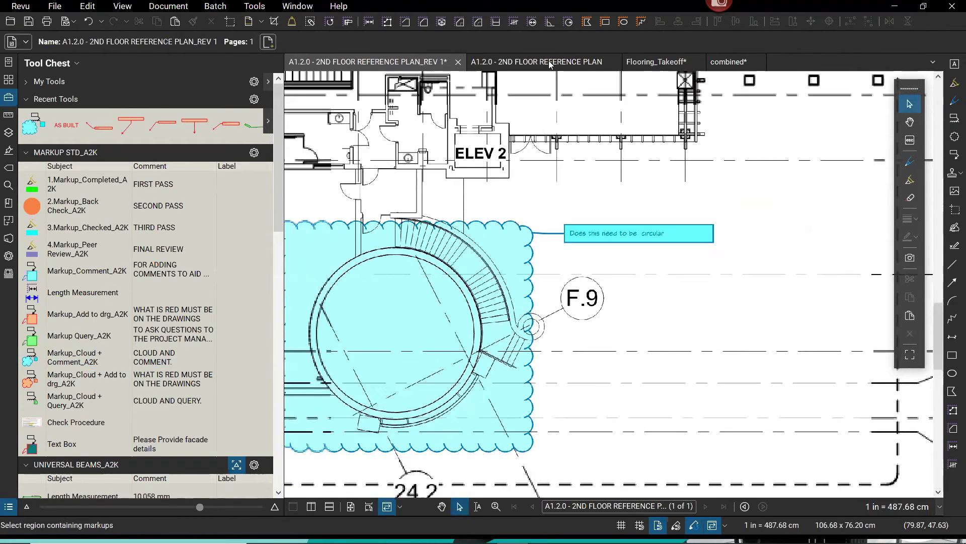
pyautogui.scroll(-5, 602, 174)
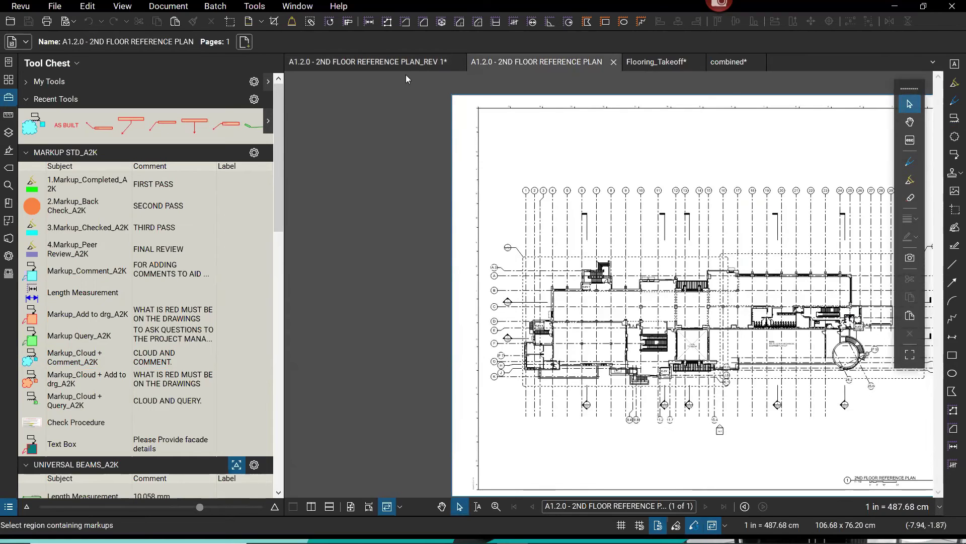
pyautogui.scroll(5, 542, 274)
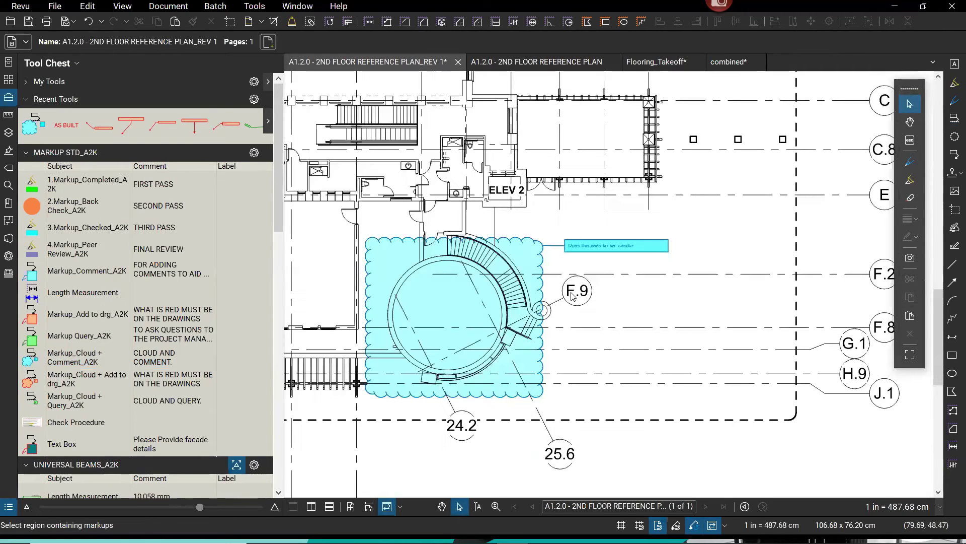
# Step: Copy the cloud markup with its comment from the REV 1 drawing and bring up the paste commands
pyautogui.click(541, 275)
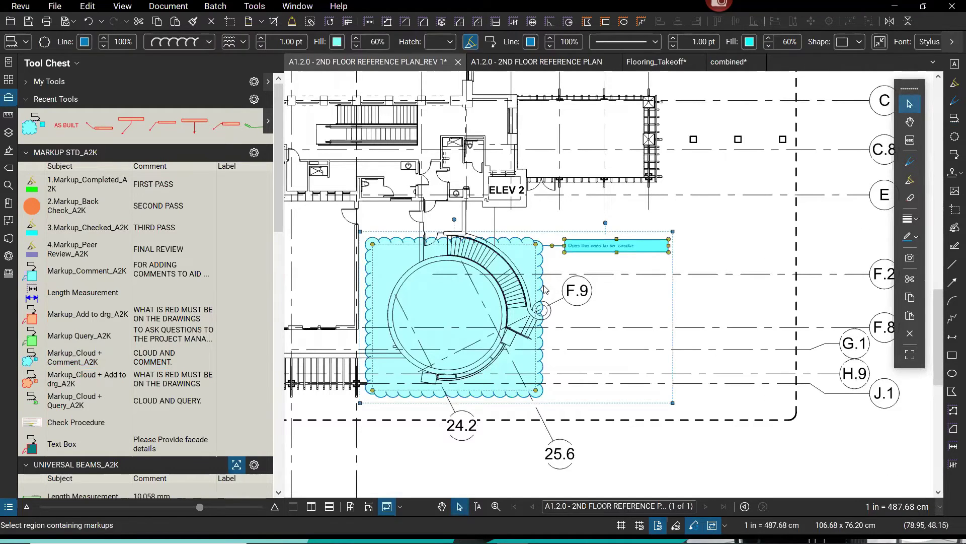
pyautogui.hotkey('ctrl', 'c')
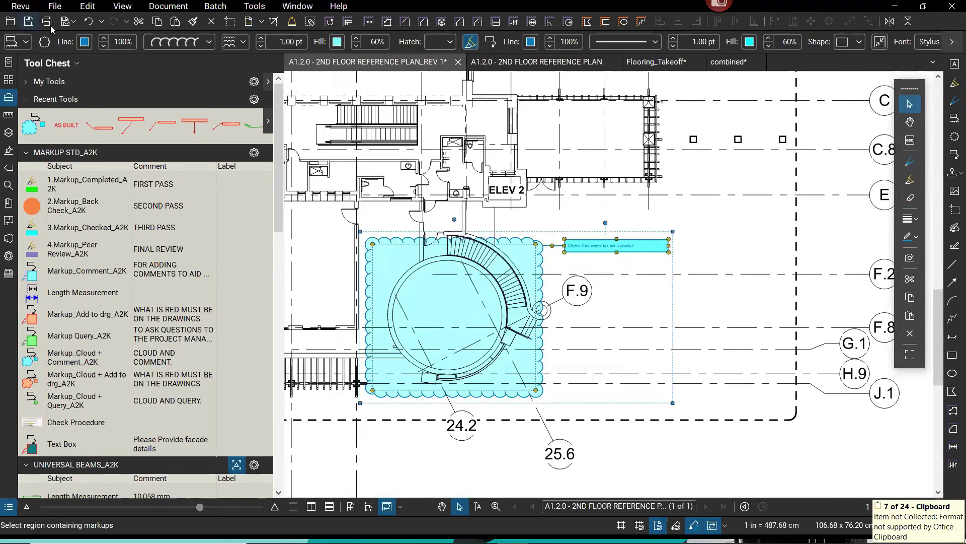
pyautogui.click(85, 9)
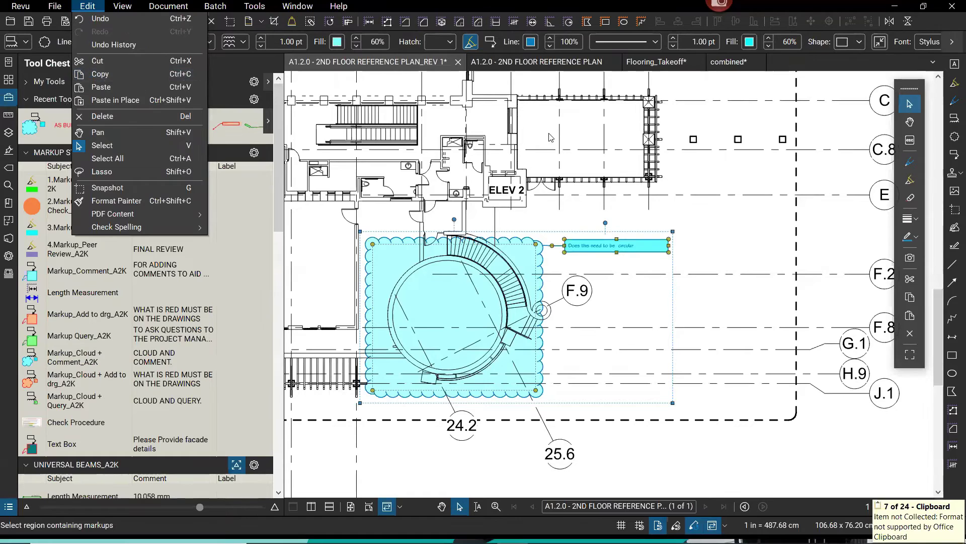
# Step: Paste the copied cloud and comment markup in place on the A1.2.0 - 2ND FLOOR REFERENCE PLAN drawing, around the circular stair
pyautogui.click(548, 62)
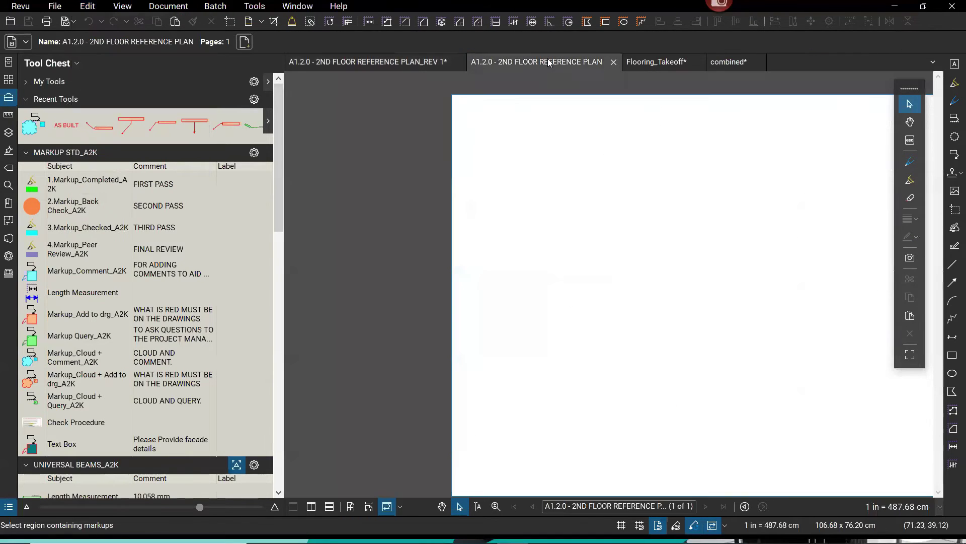
pyautogui.click(85, 11)
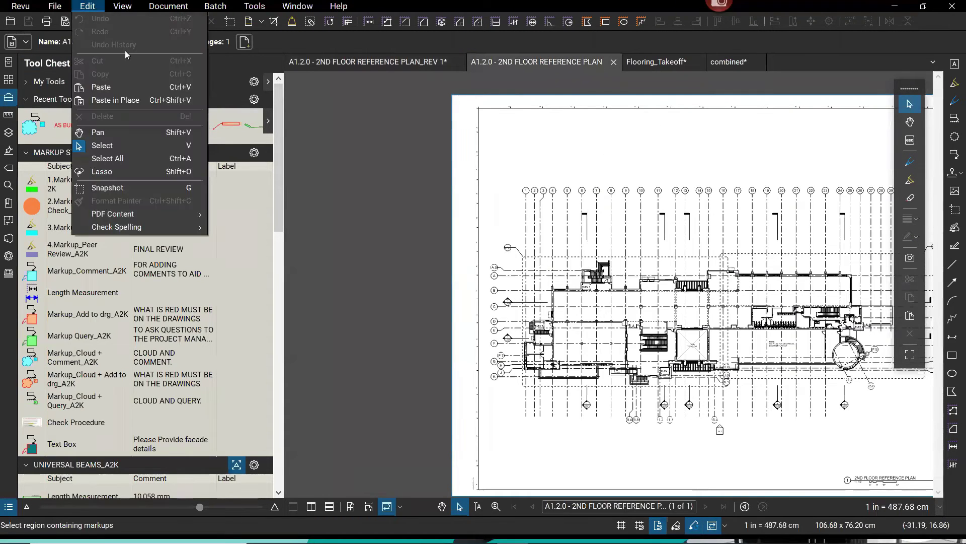
pyautogui.click(130, 100)
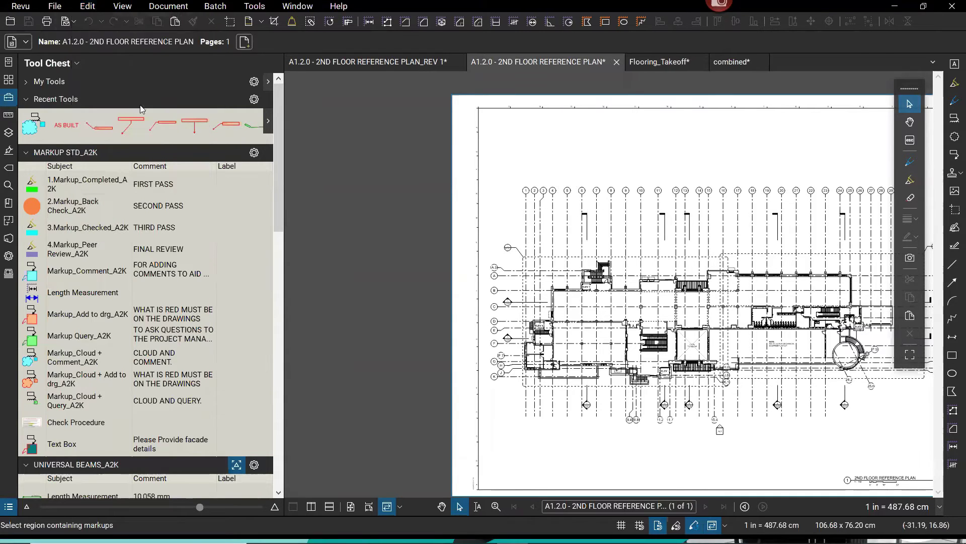
pyautogui.scroll(-1, 575, 307)
pyautogui.hscroll(5, 576, 307)
pyautogui.scroll(5, 576, 307)
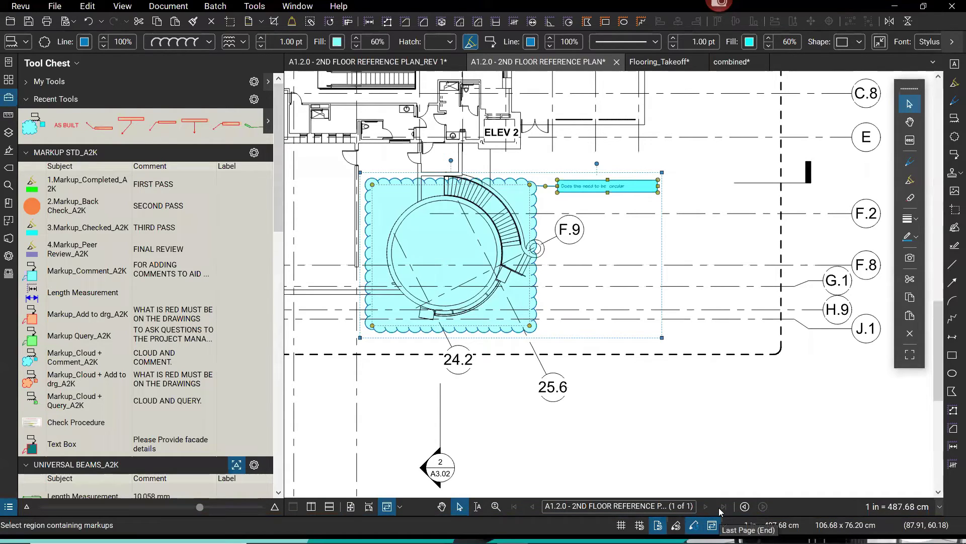
pyautogui.scroll(-3, 702, 454)
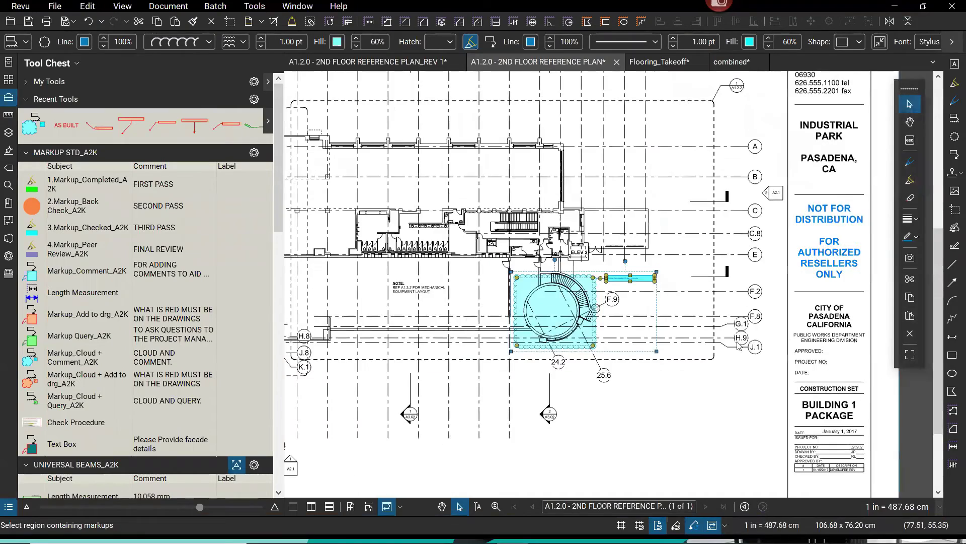
# Step: In Flooring_Takeoff, delete the red cloud and its comment about revising the awning for the new BBQ area
pyautogui.click(680, 62)
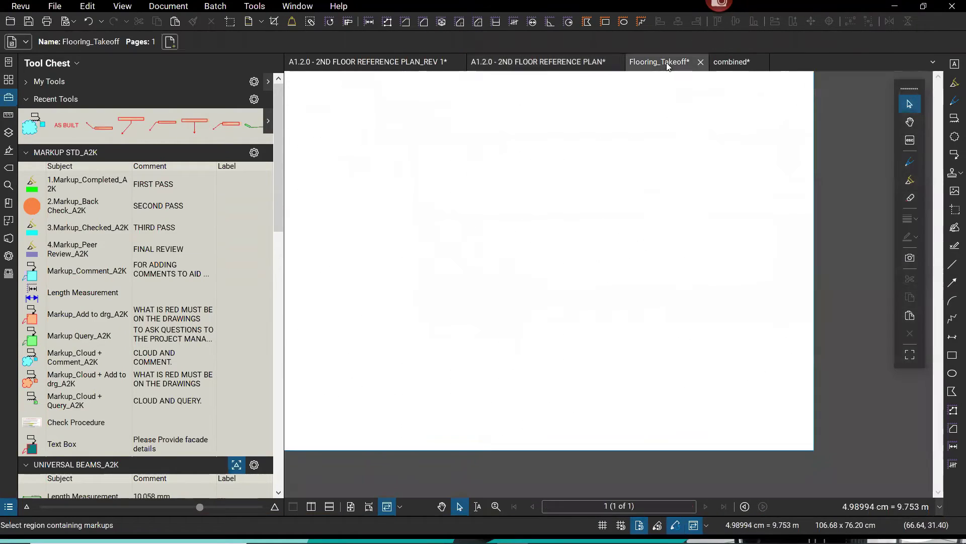
pyautogui.scroll(3, 577, 325)
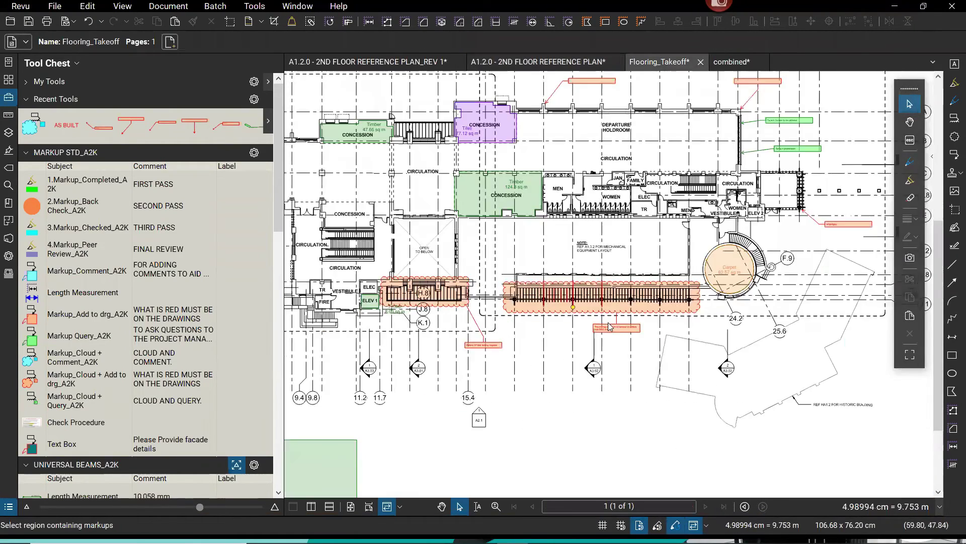
pyautogui.scroll(2, 605, 325)
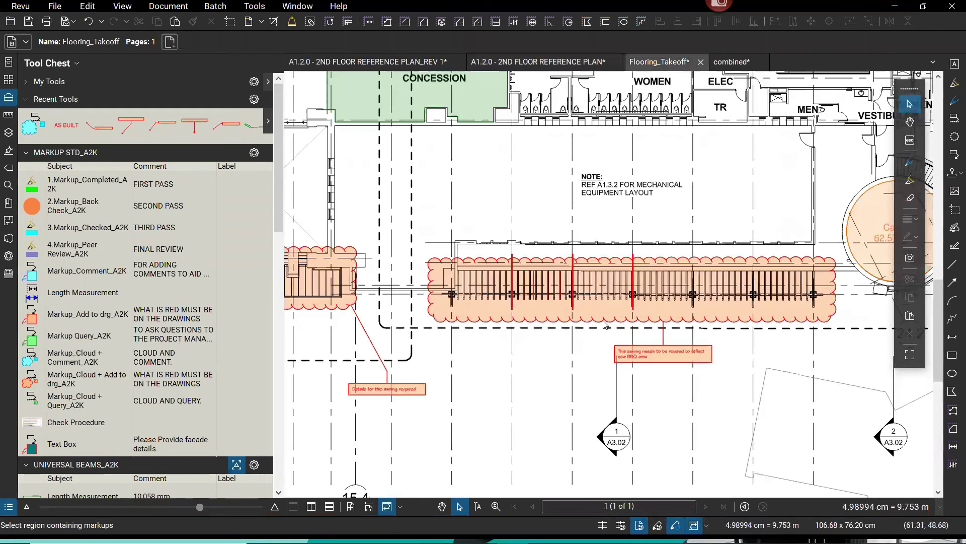
pyautogui.click(596, 325)
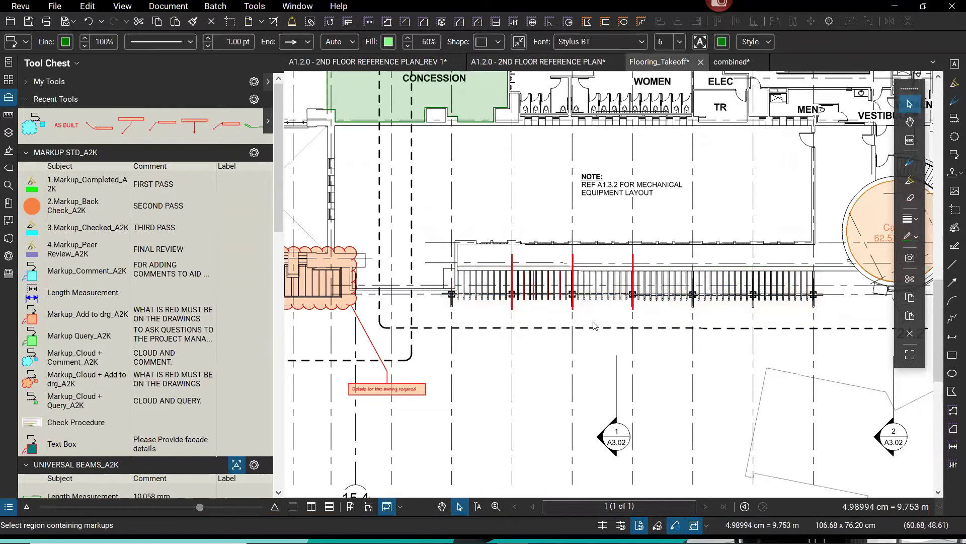
# Step: Copy the last thick red line on the long awning onto the next unmarked column gridline
pyautogui.scroll(1, 594, 325)
pyautogui.scroll(1, 619, 319)
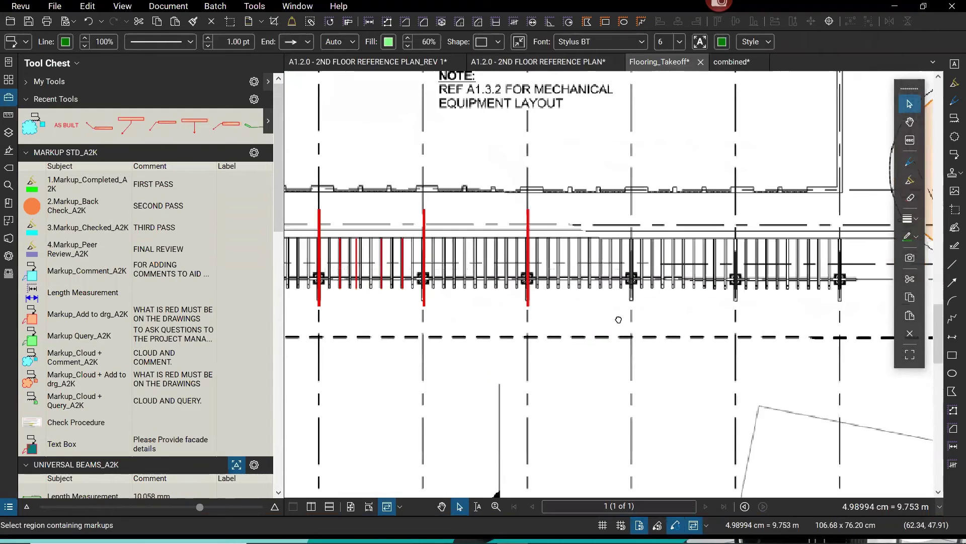
pyautogui.scroll(2, 554, 302)
pyautogui.hscroll(1, 418, 181)
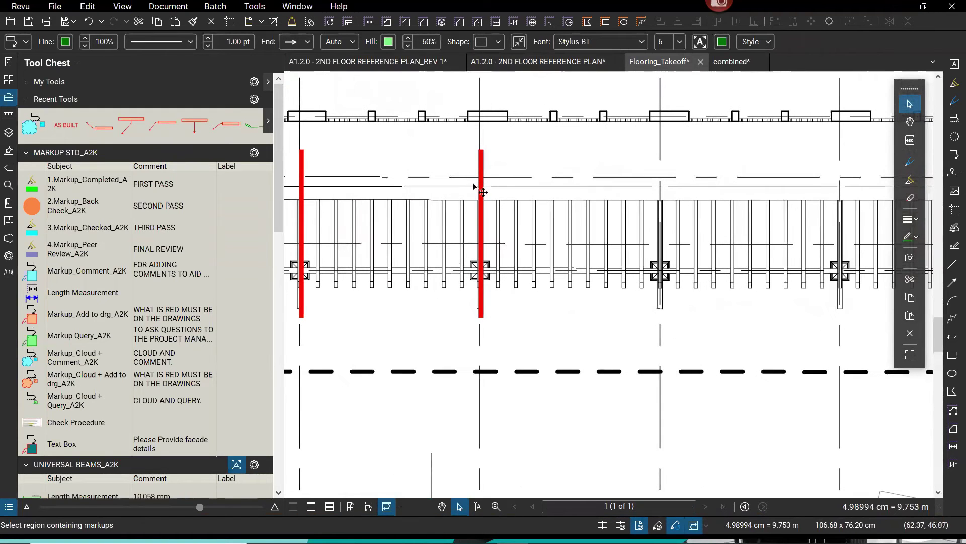
pyautogui.hscroll(-1, 361, 252)
pyautogui.click(351, 245)
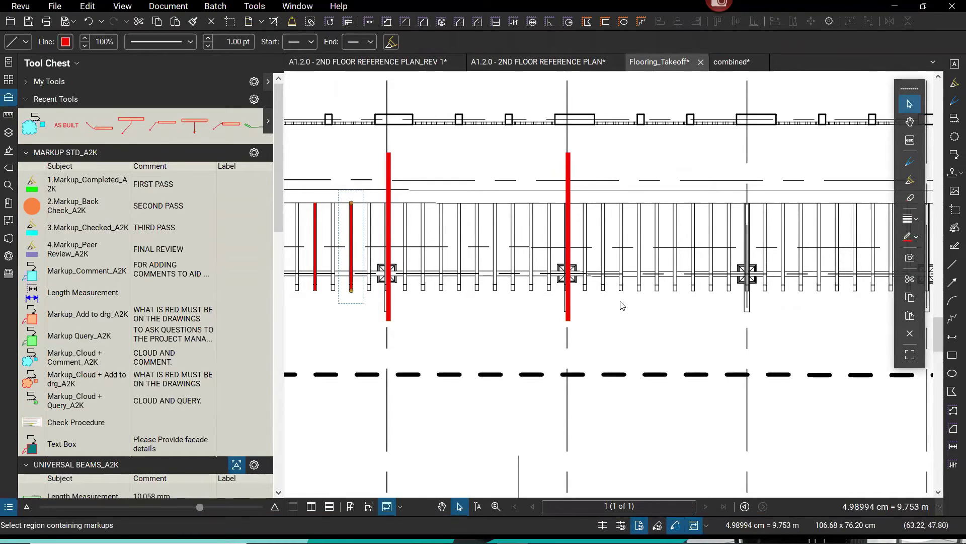
pyautogui.click(573, 173)
pyautogui.click(570, 206)
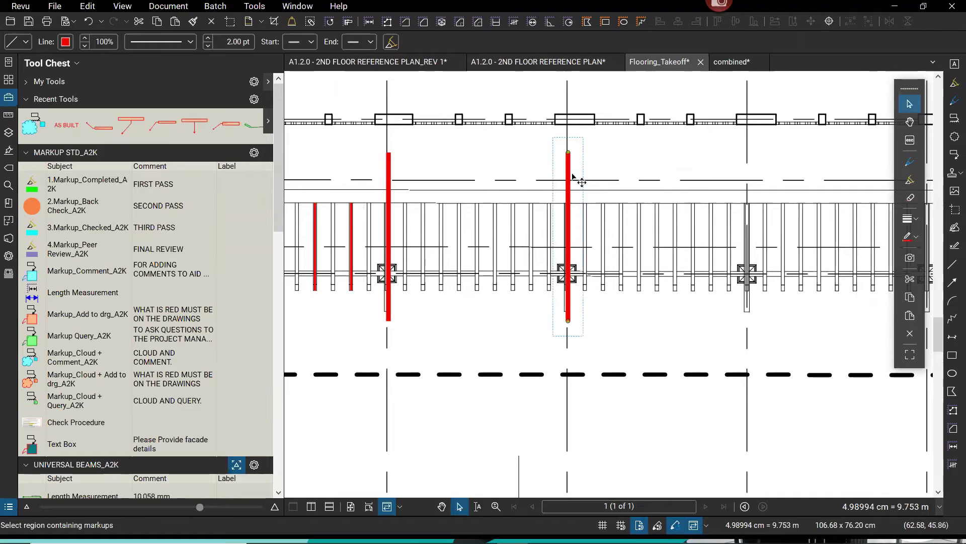
pyautogui.hotkey('ctrl', 'c')
pyautogui.hotkey('ctrl', 'v')
pyautogui.moveTo(617, 186); pyautogui.dragTo(755, 185)
pyautogui.press('v')
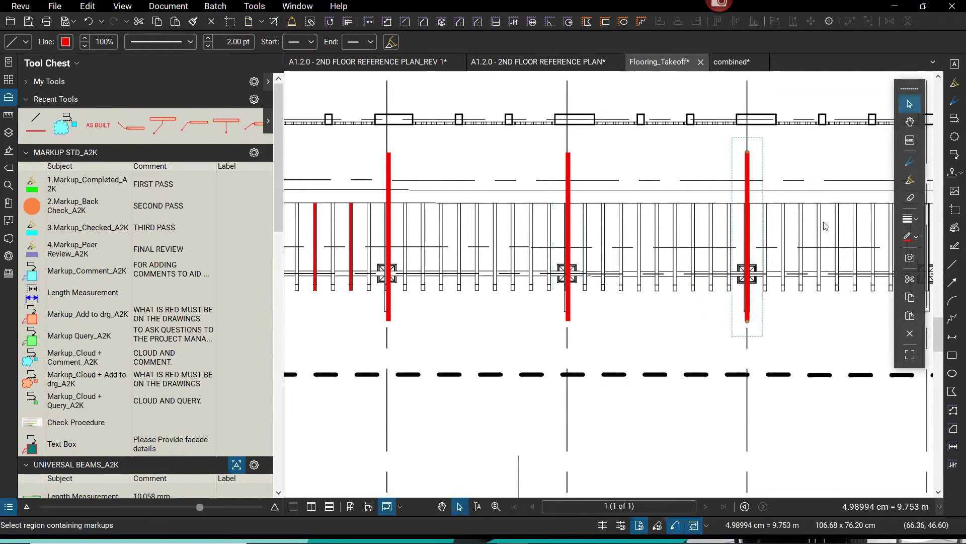
pyautogui.hotkey('ctrl', 'z')
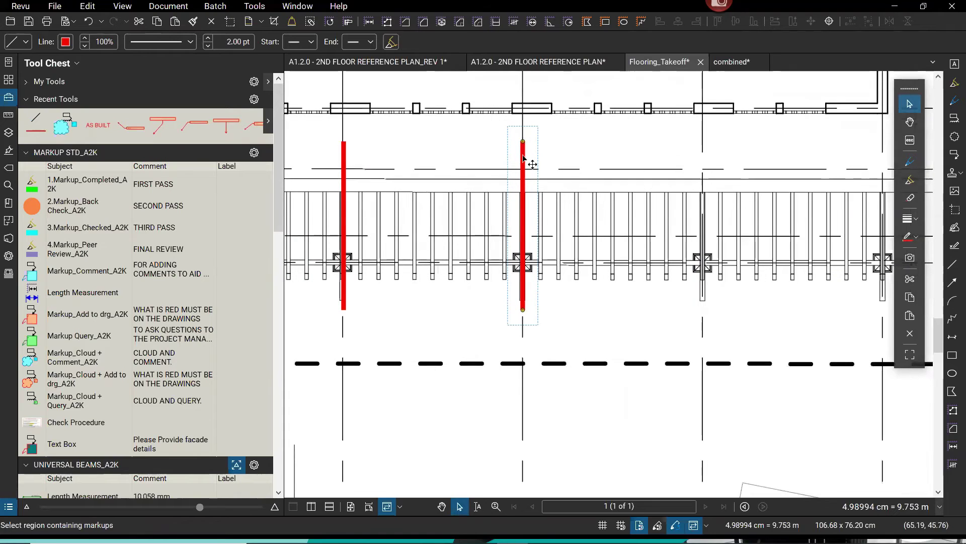
# Step: Duplicate the newly placed thick red line onto the following column gridline near the awning's end
pyautogui.hotkey('ctrl', 'c')
pyautogui.hotkey('ctrl', 'v')
pyautogui.click(703, 166)
pyautogui.press('v')
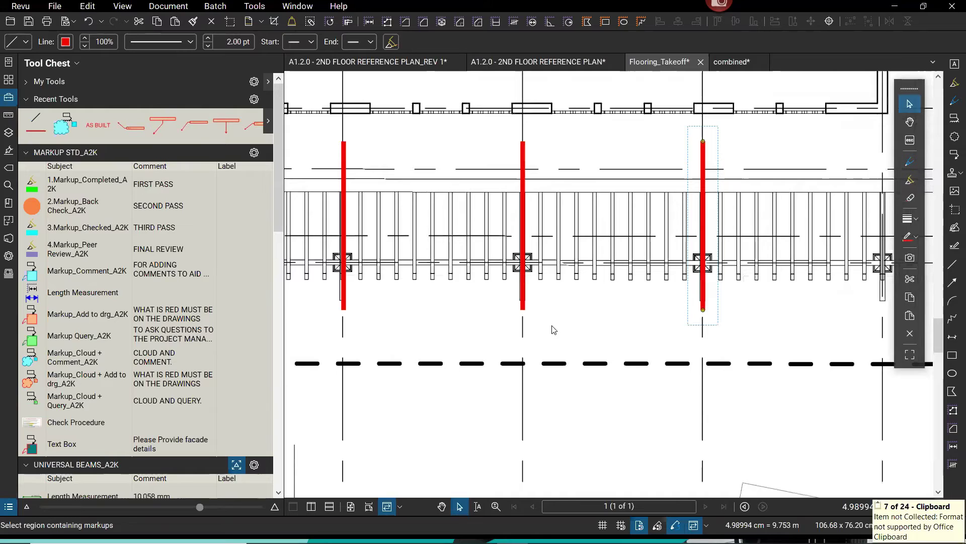
pyautogui.moveTo(656, 173); pyautogui.dragTo(512, 197)
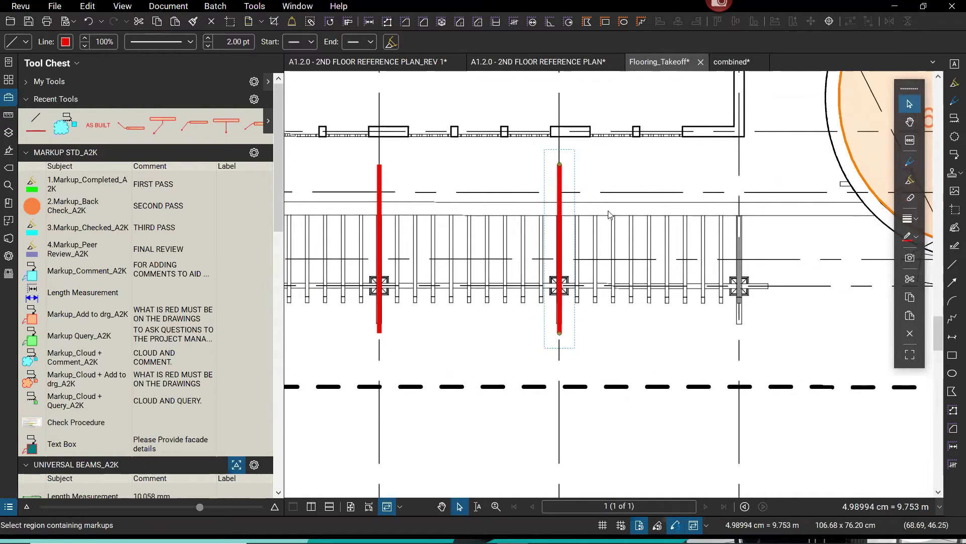
pyautogui.moveTo(428, 307); pyautogui.dragTo(483, 307)
pyautogui.hotkey('ctrl', 'v')
pyautogui.moveTo(583, 281); pyautogui.dragTo(648, 299)
pyautogui.moveTo(398, 319); pyautogui.dragTo(557, 315)
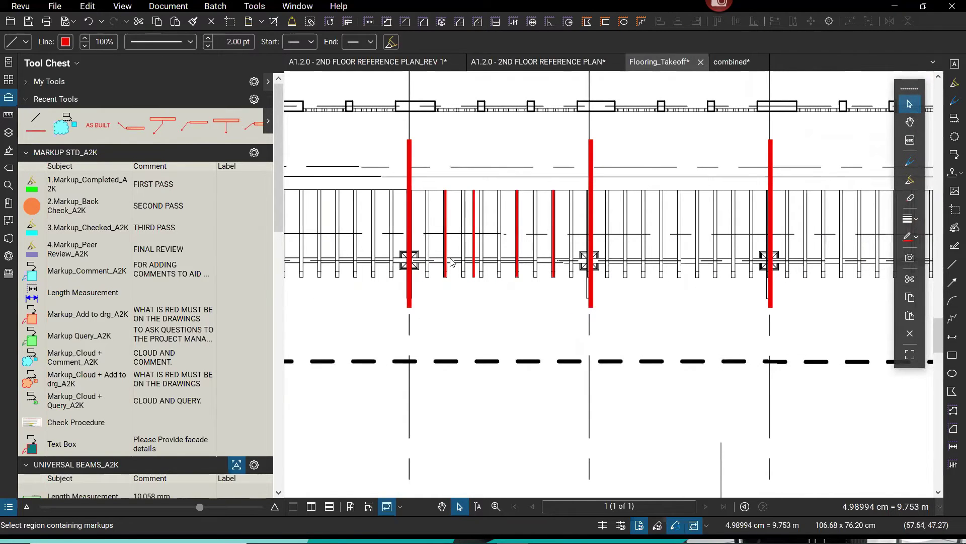
# Step: Delete the second, third and fourth thin red lines between the first two thick column lines, keeping the first
pyautogui.scroll(2, 544, 252)
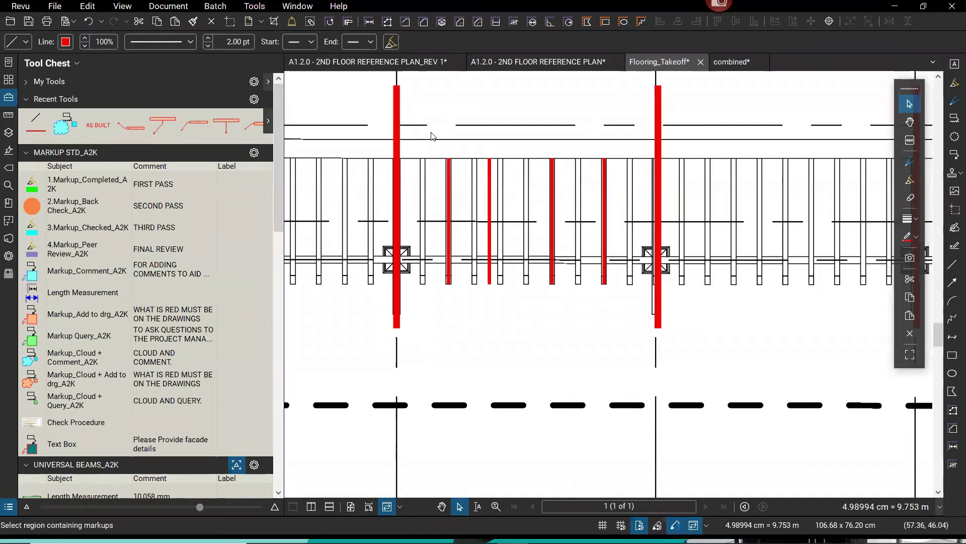
pyautogui.click(490, 199)
pyautogui.moveTo(492, 198); pyautogui.dragTo(605, 211)
pyautogui.hotkey('ctrl', 'z')
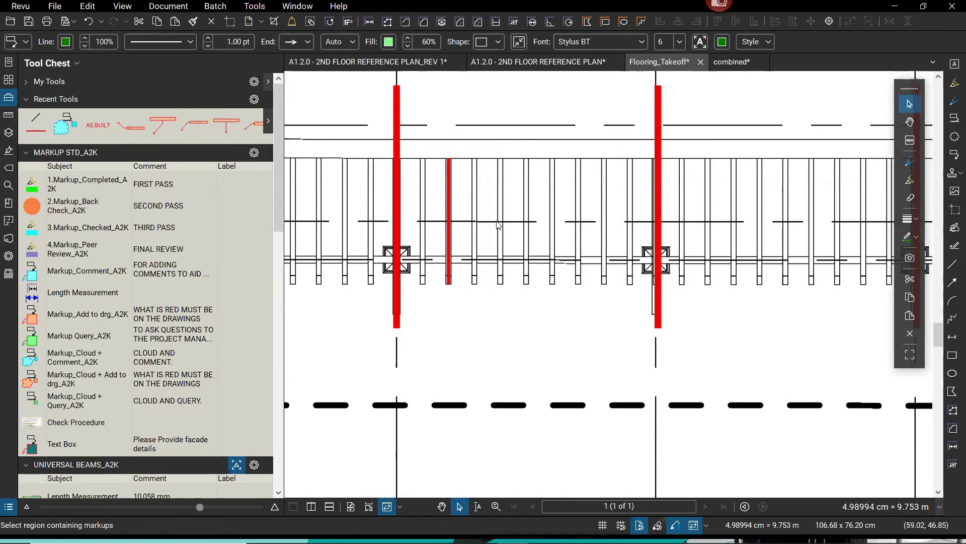
# Step: Copy the remaining thin red line three times across the same awning bay, at uneven spacing
pyautogui.click(449, 249)
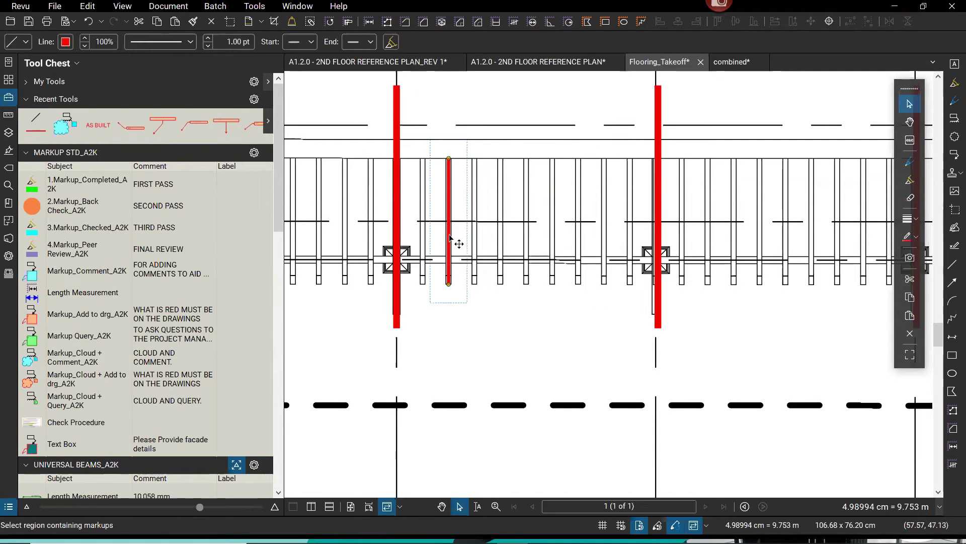
pyautogui.hotkey('ctrl', 'c')
pyautogui.hotkey('ctrl', 'v')
pyautogui.click(490, 234)
pyautogui.hotkey('ctrl', 'c')
pyautogui.hotkey('ctrl', 'v')
pyautogui.click(541, 235)
pyautogui.hotkey('ctrl', 'c')
pyautogui.hotkey('ctrl', 'v')
pyautogui.click(615, 232)
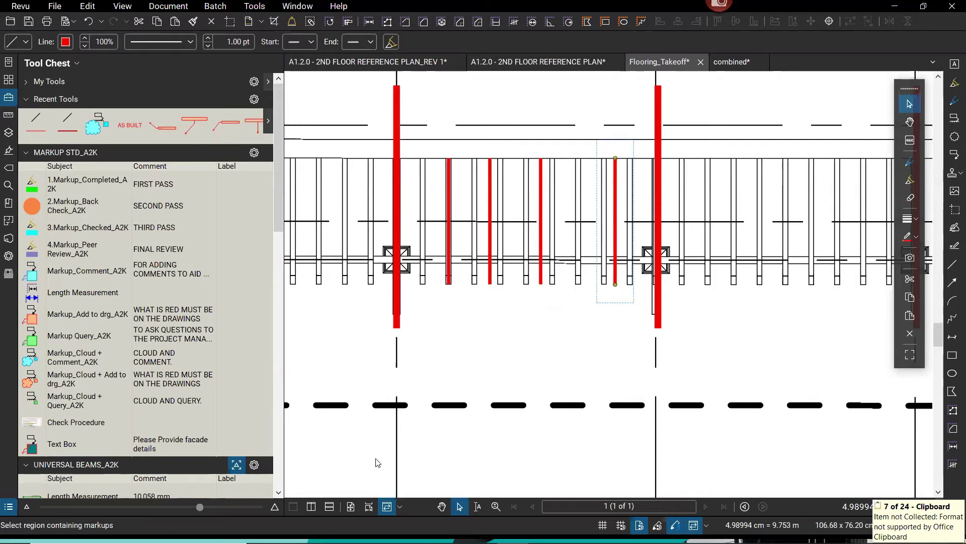
# Step: Shift the third thin red line down and the second one up so the line ends are misaligned
pyautogui.click(542, 187)
pyautogui.moveTo(541, 185); pyautogui.dragTo(541, 235)
pyautogui.click(499, 202)
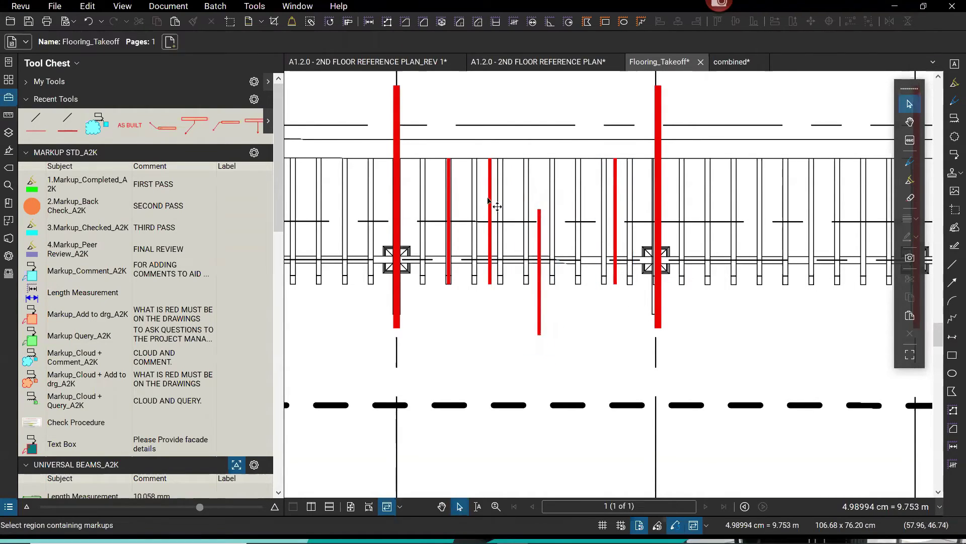
pyautogui.moveTo(488, 169); pyautogui.dragTo(486, 135)
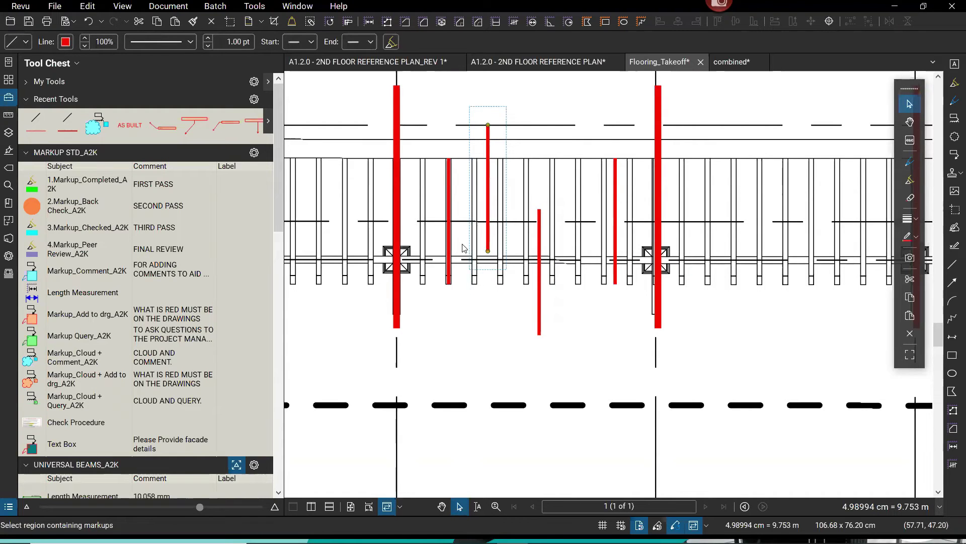
# Step: Align the tops of all four thin red lines to the first line and distribute them evenly across the bay
pyautogui.click(485, 303)
pyautogui.moveTo(427, 110); pyautogui.dragTo(629, 362)
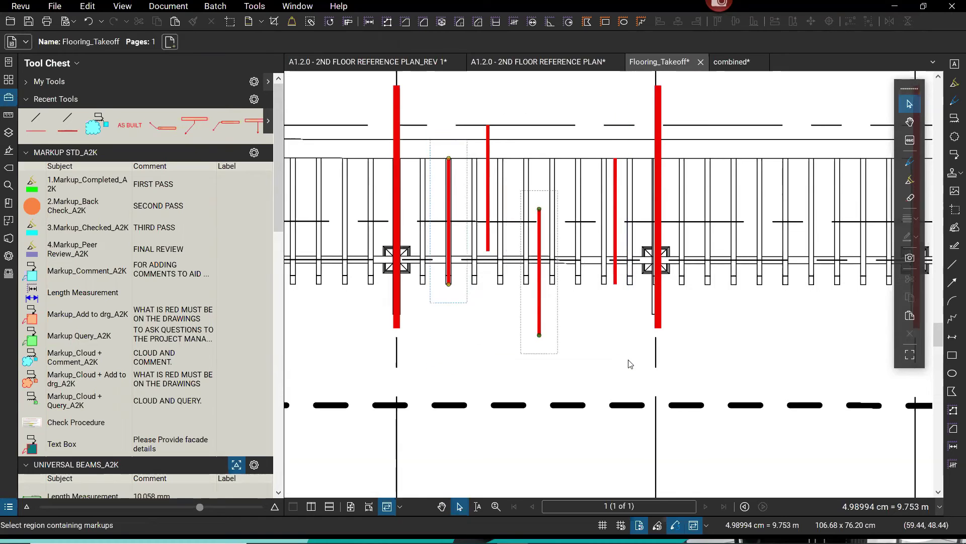
pyautogui.click(489, 151)
pyautogui.hotkey('ctrl', 'c')
pyautogui.keyDown('shift'); pyautogui.click(449, 191); pyautogui.keyUp('shift')
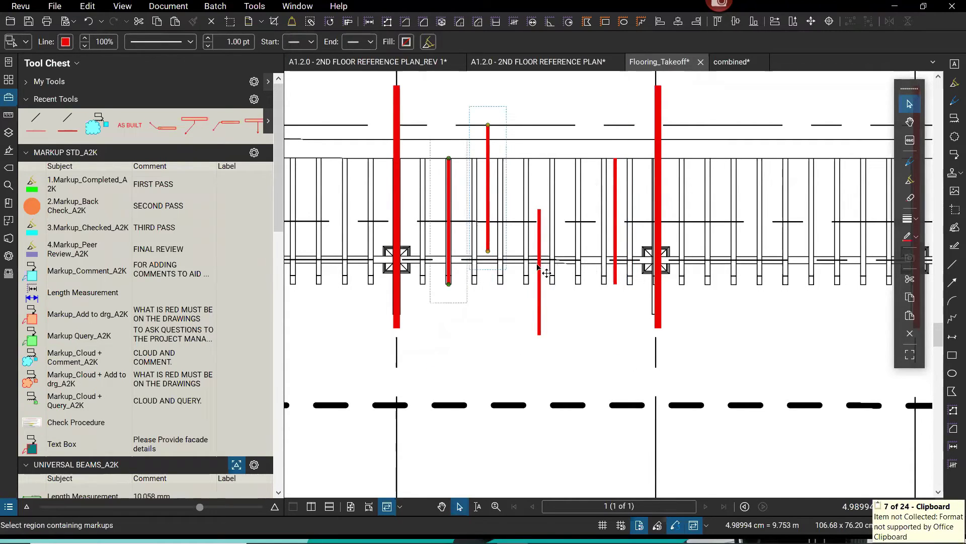
pyautogui.keyDown('shift'); pyautogui.click(539, 270); pyautogui.keyUp('shift')
pyautogui.keyDown('shift'); pyautogui.click(615, 241); pyautogui.keyUp('shift')
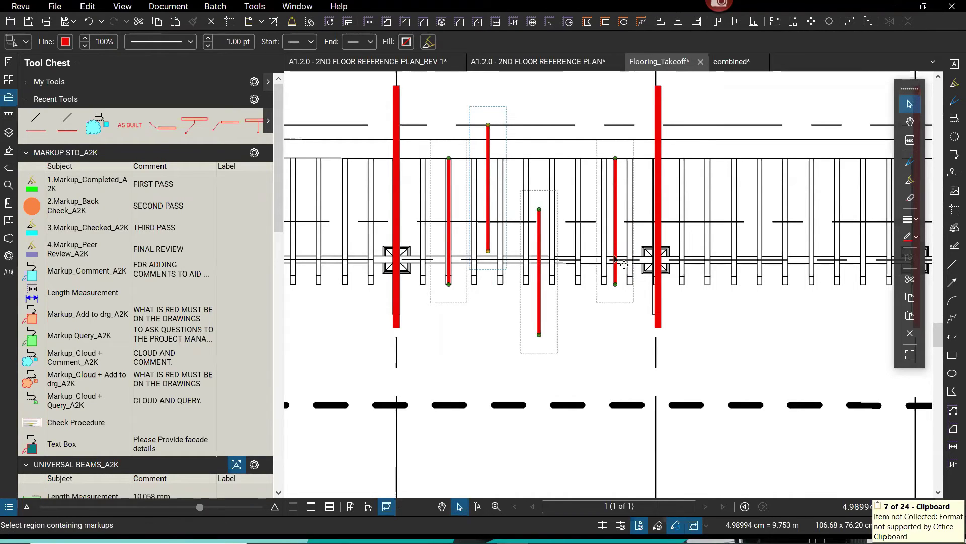
pyautogui.press('ctrl')
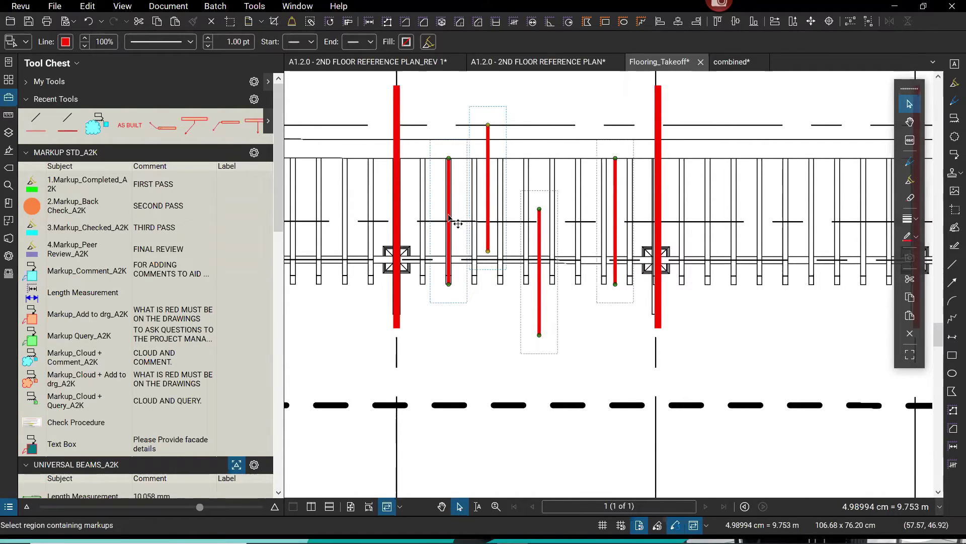
pyautogui.hotkey('ctrl', 'c')
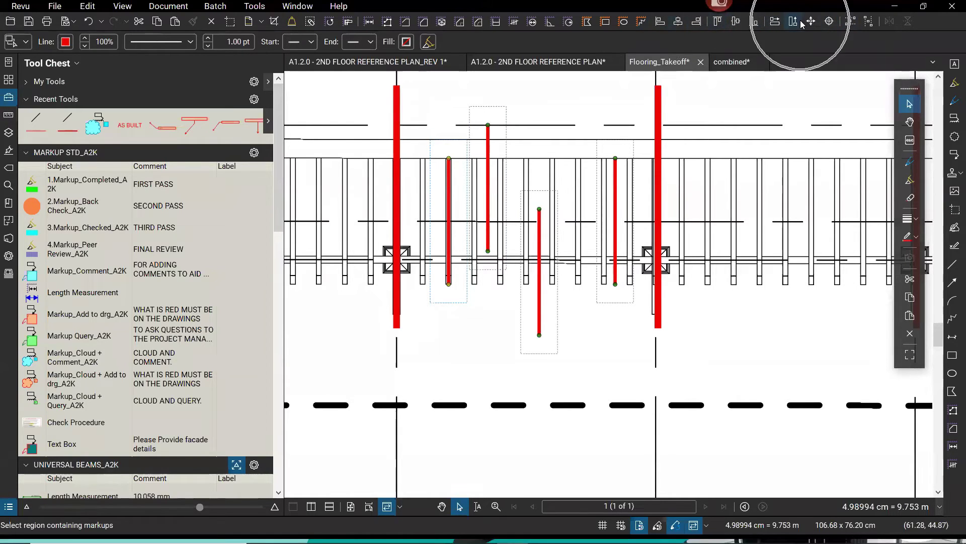
pyautogui.click(256, 6)
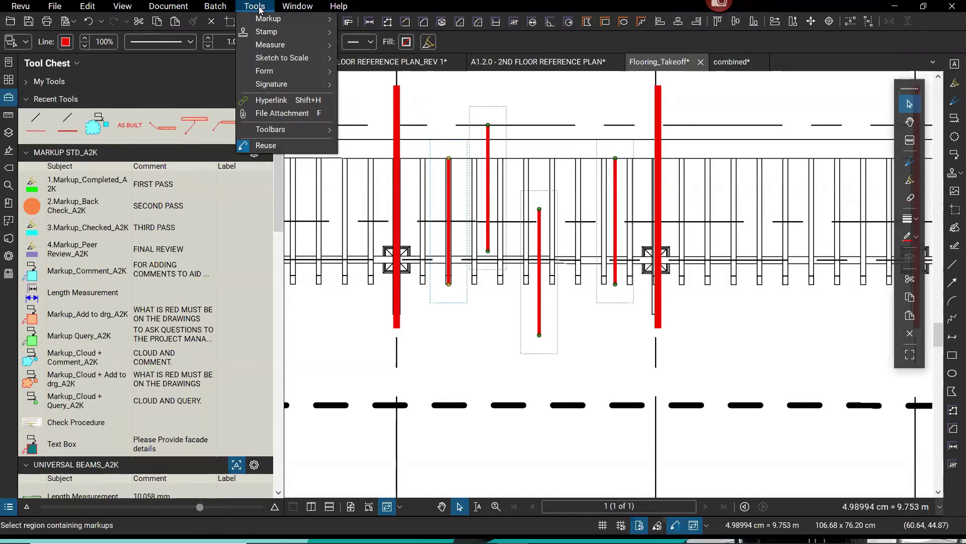
pyautogui.moveTo(285, 131)
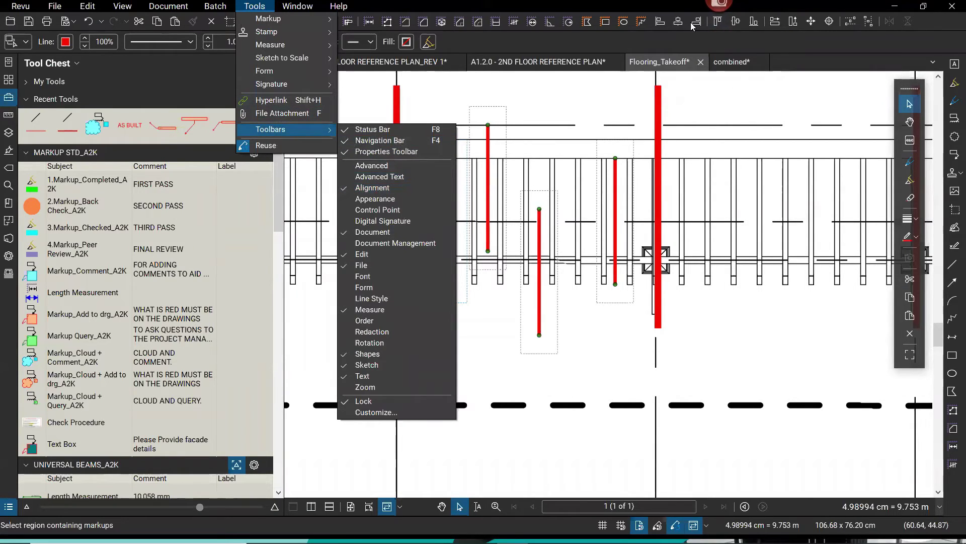
pyautogui.click(718, 25)
pyautogui.click(719, 25)
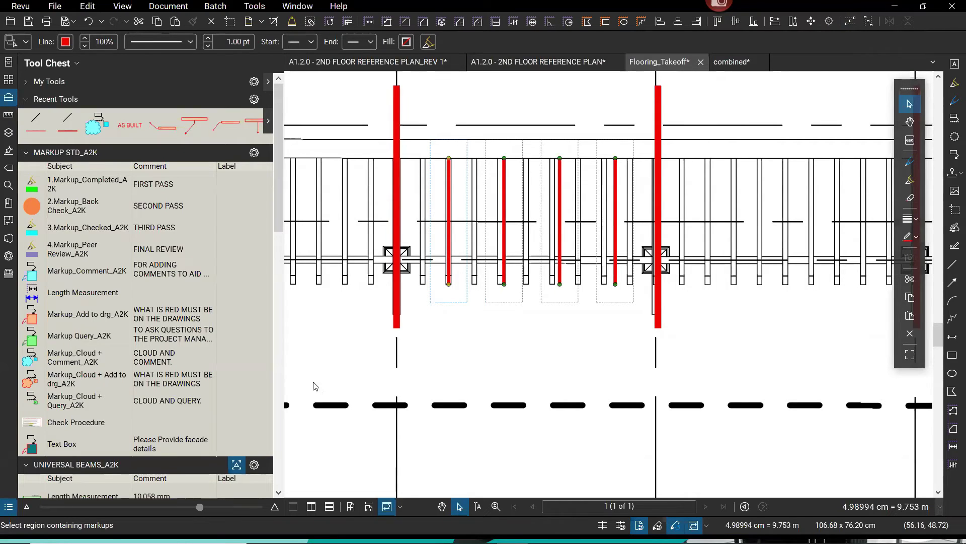
# Step: Switch to the combined document and examine the overlapping thick lines at the rafter and top-plate junction in page 4's eaves detail
pyautogui.click(732, 61)
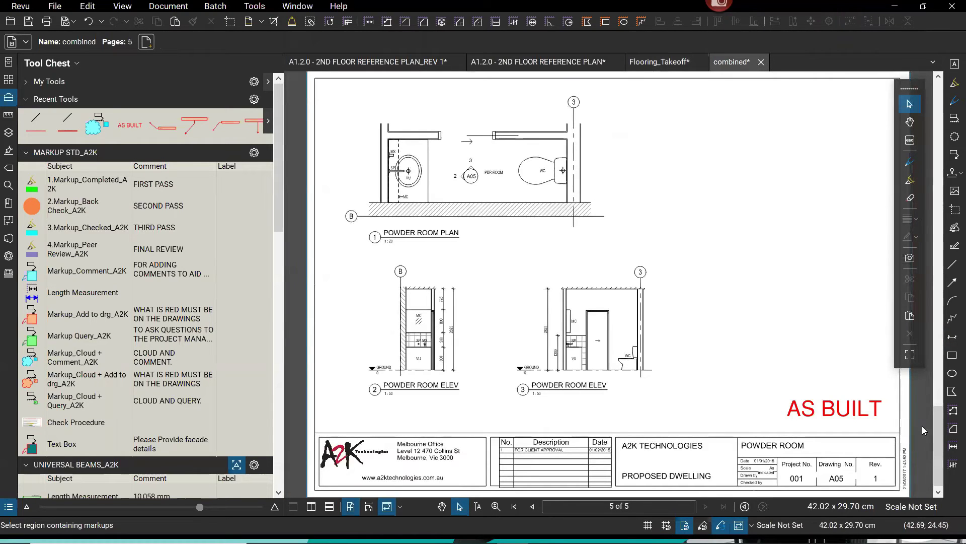
pyautogui.moveTo(938, 446); pyautogui.dragTo(938, 365)
pyautogui.scroll(6, 386, 379)
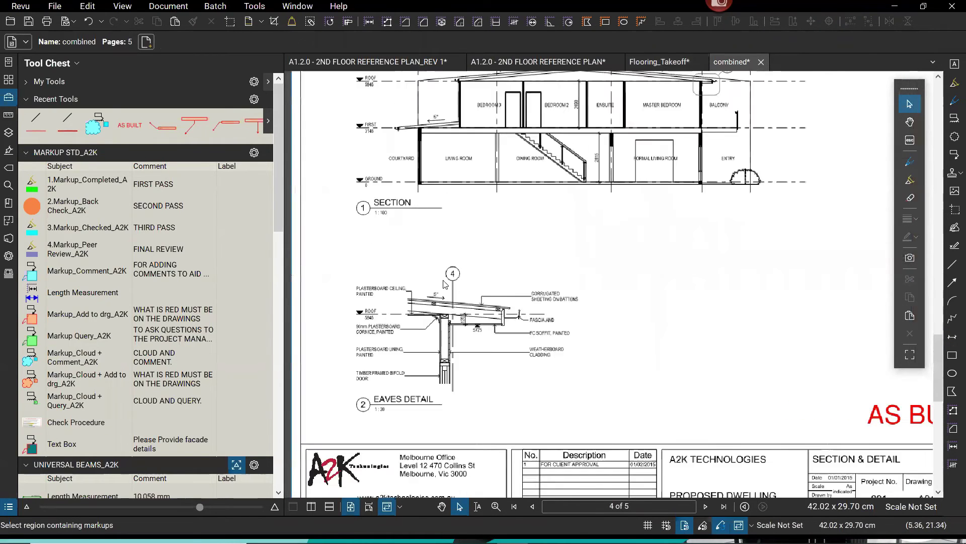
pyautogui.scroll(5, 754, 220)
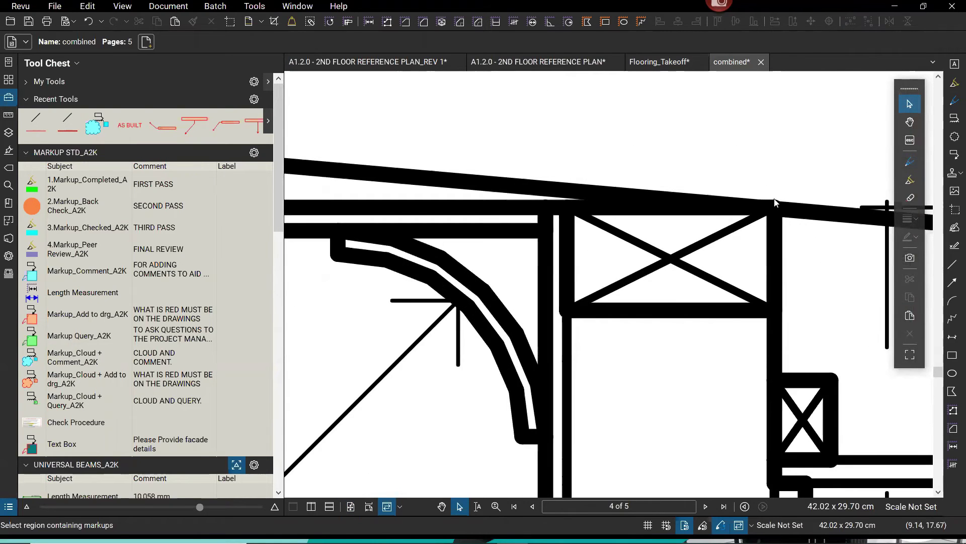
pyautogui.scroll(3, 774, 209)
pyautogui.scroll(-4, 774, 205)
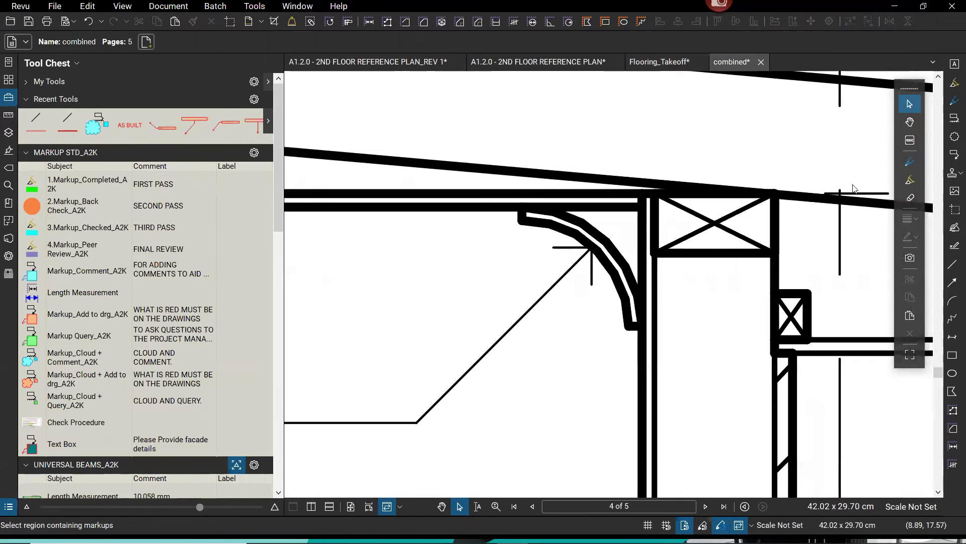
pyautogui.scroll(1, 654, 161)
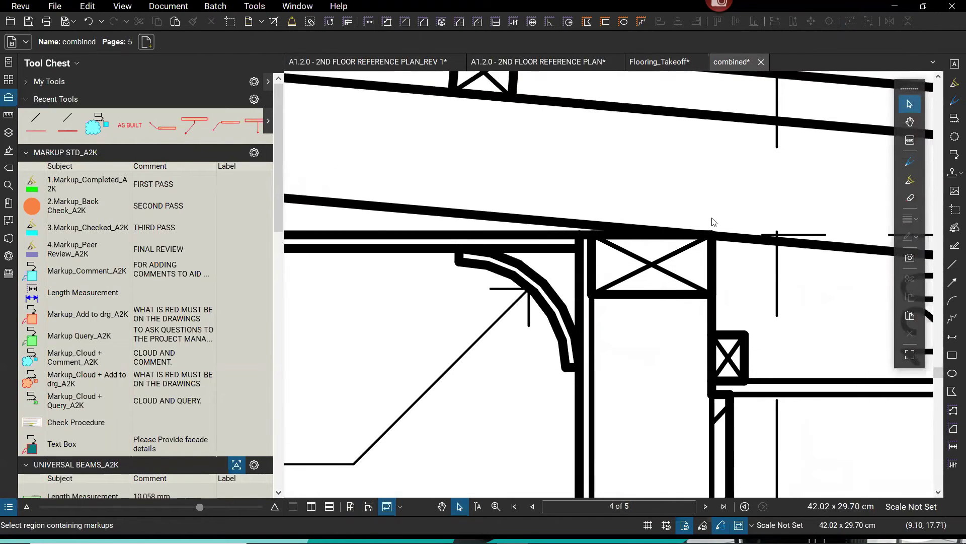
pyautogui.scroll(3, 716, 232)
pyautogui.click(719, 243)
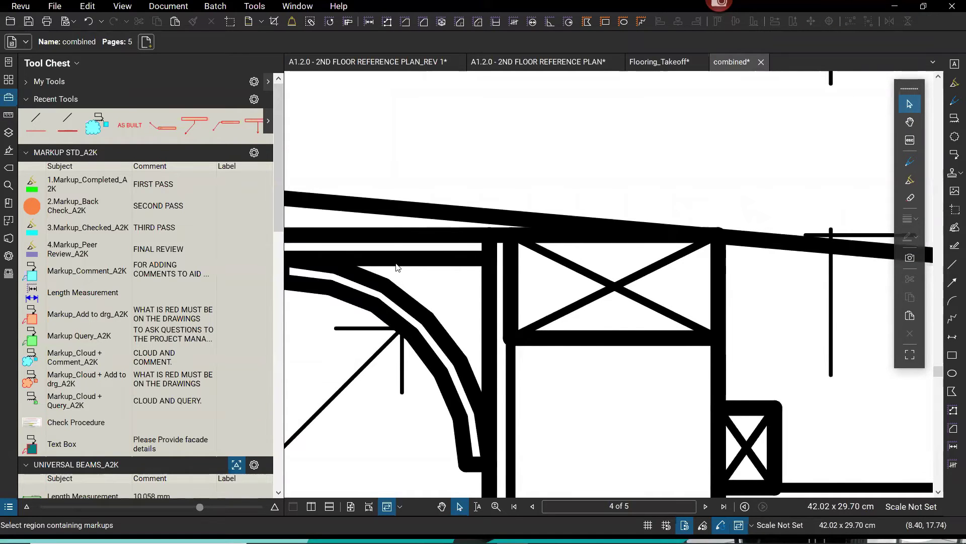
pyautogui.scroll(-1, 421, 266)
# Step: Disable line weights and inspect the true intersection at the top plate's outer corner in the eaves detail
pyautogui.click(122, 6)
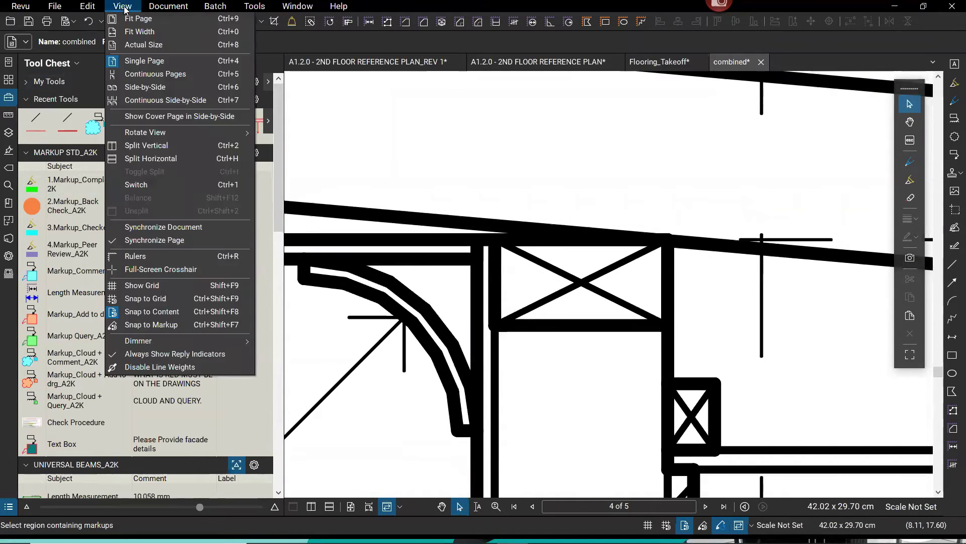
pyautogui.click(181, 368)
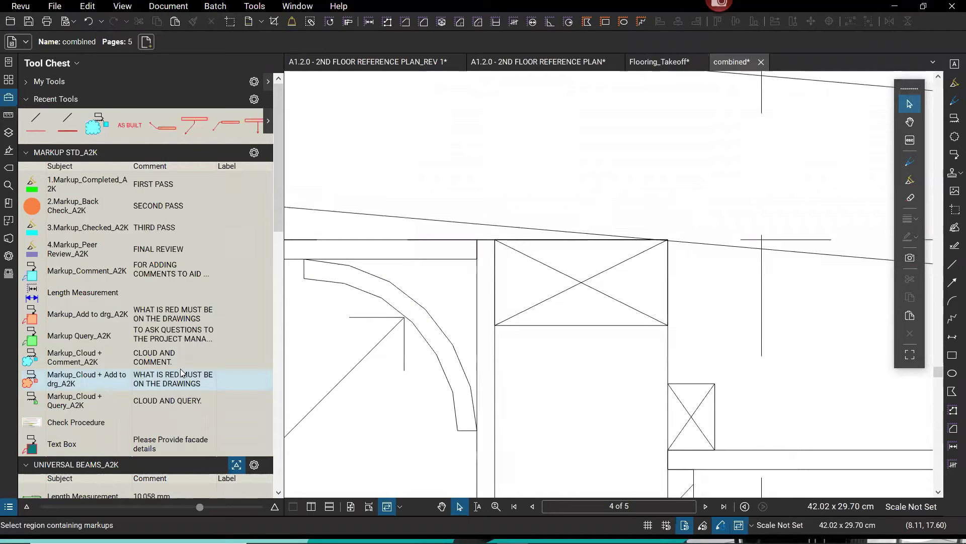
pyautogui.scroll(3, 672, 240)
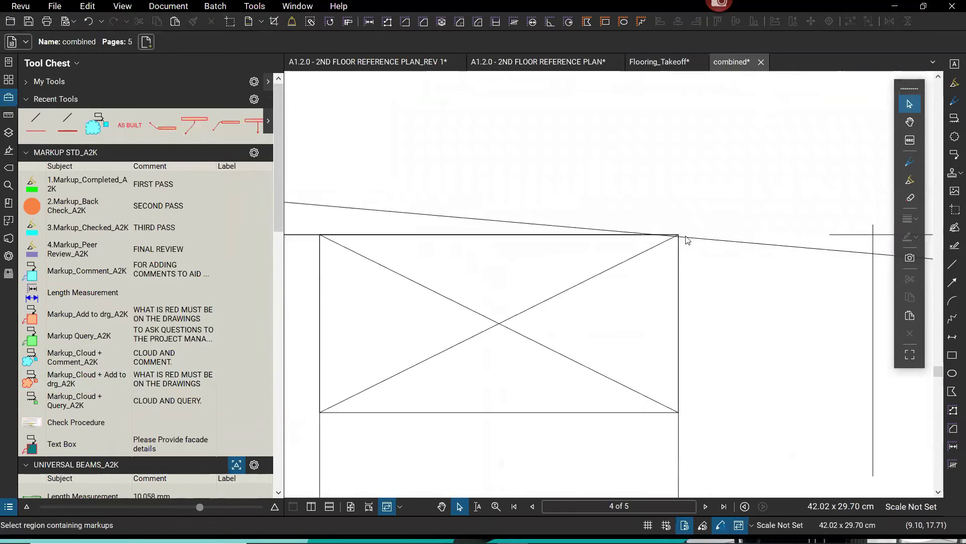
pyautogui.scroll(-2, 679, 232)
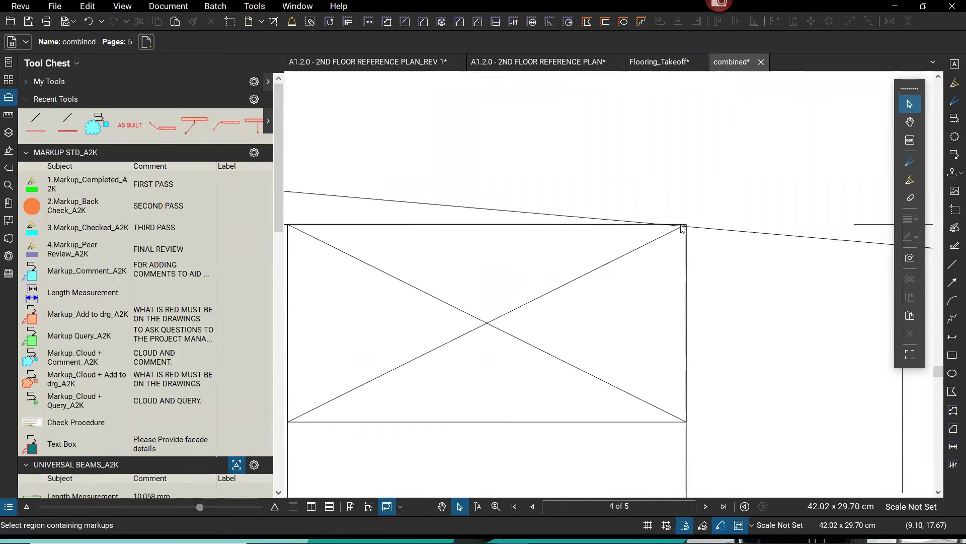
pyautogui.scroll(2, 679, 235)
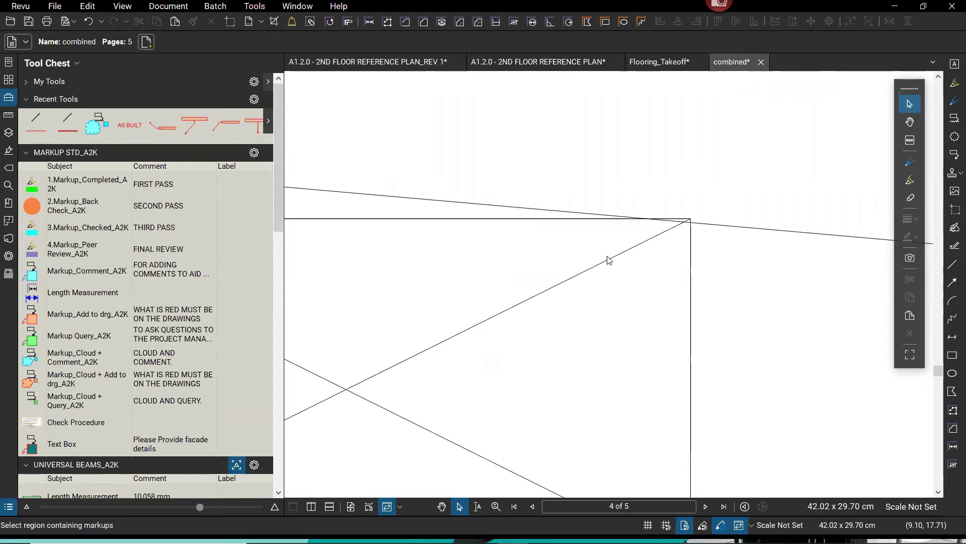
pyautogui.scroll(-1, 604, 264)
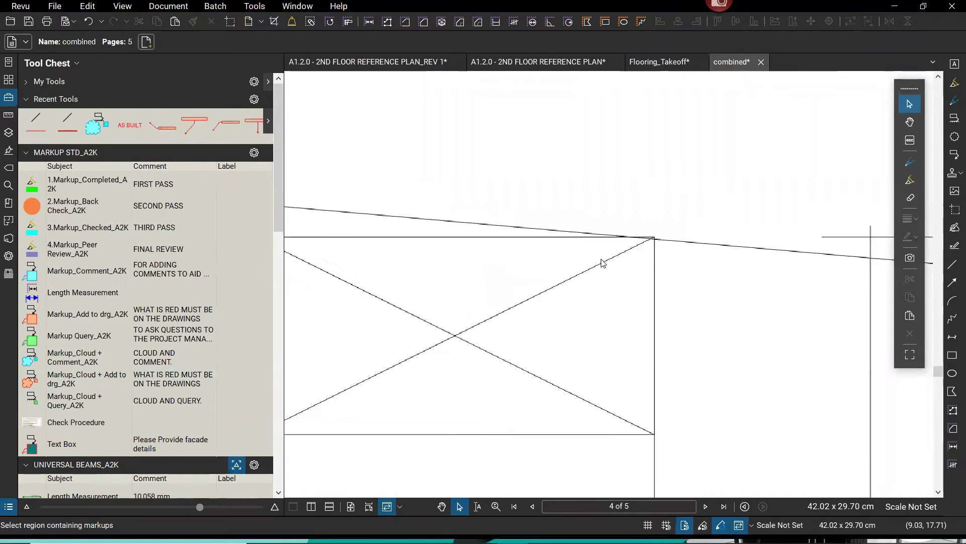
# Step: Restore the line weights and view the rafter and top-plate junction at its original thickness
pyautogui.click(122, 6)
pyautogui.click(149, 367)
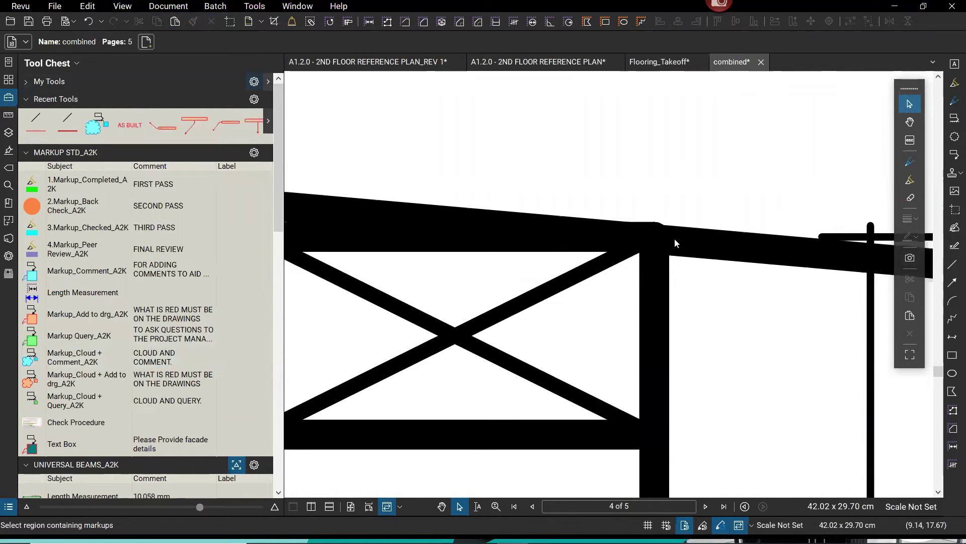
pyautogui.scroll(-2, 654, 362)
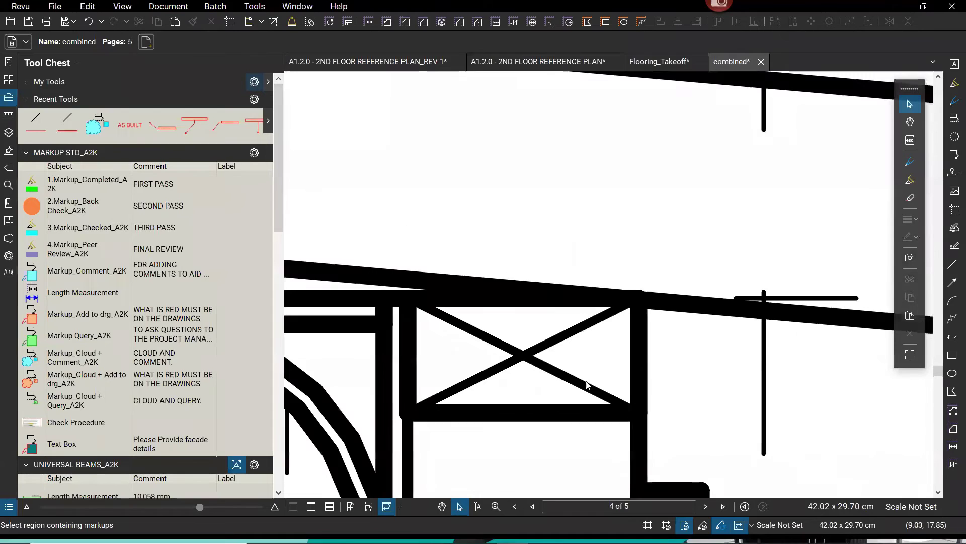
pyautogui.scroll(-2, 545, 307)
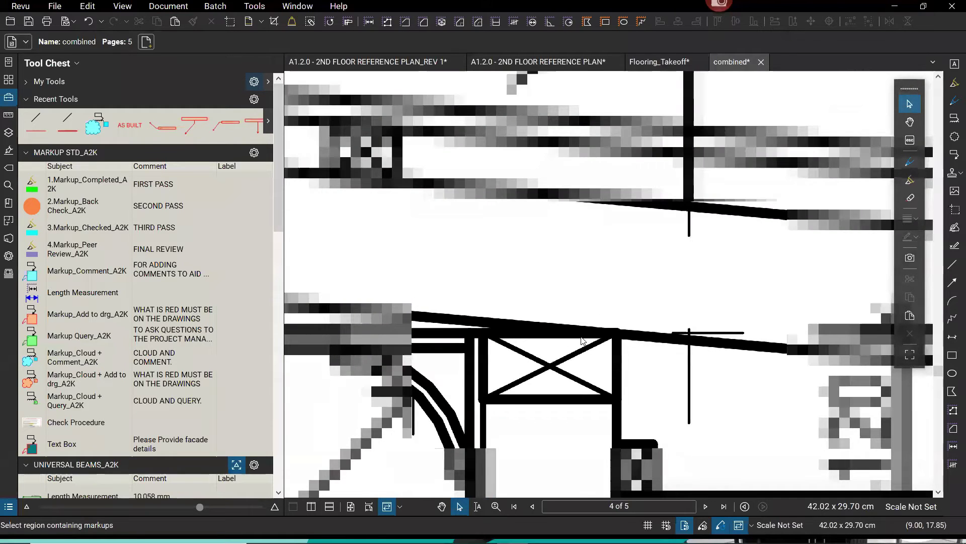
pyautogui.click(594, 304)
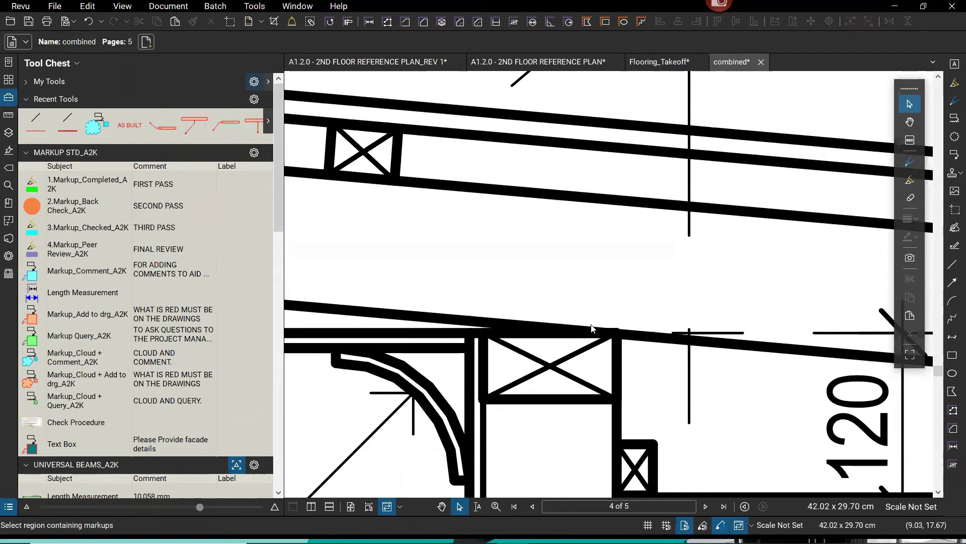
# Step: Turn line weights off and back on to compare the eaves detail's linework in both displays
pyautogui.click(123, 6)
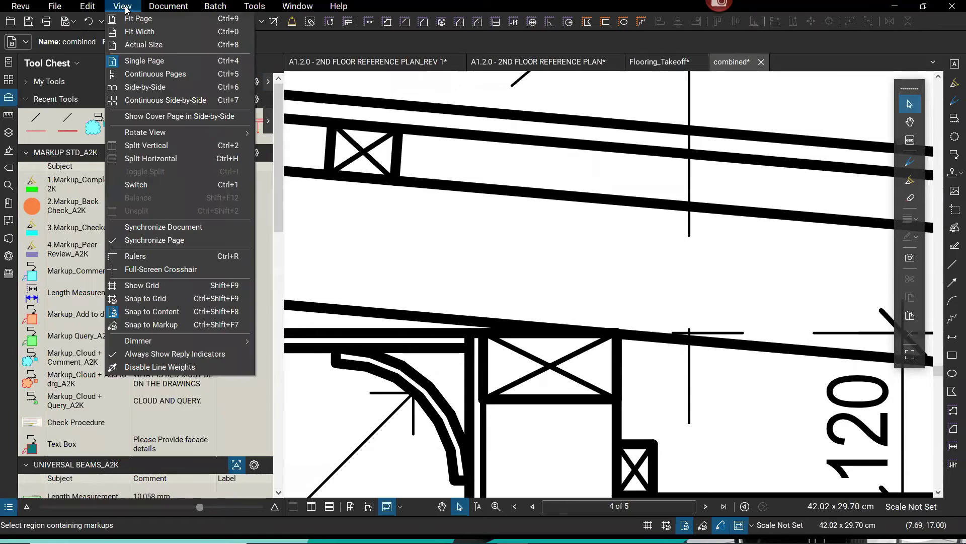
pyautogui.click(188, 368)
pyautogui.click(124, 7)
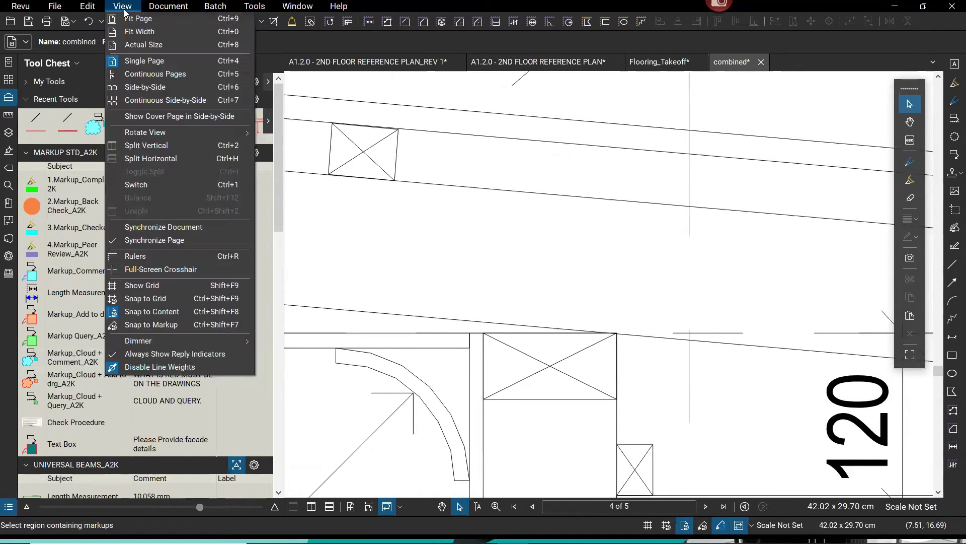
pyautogui.click(163, 366)
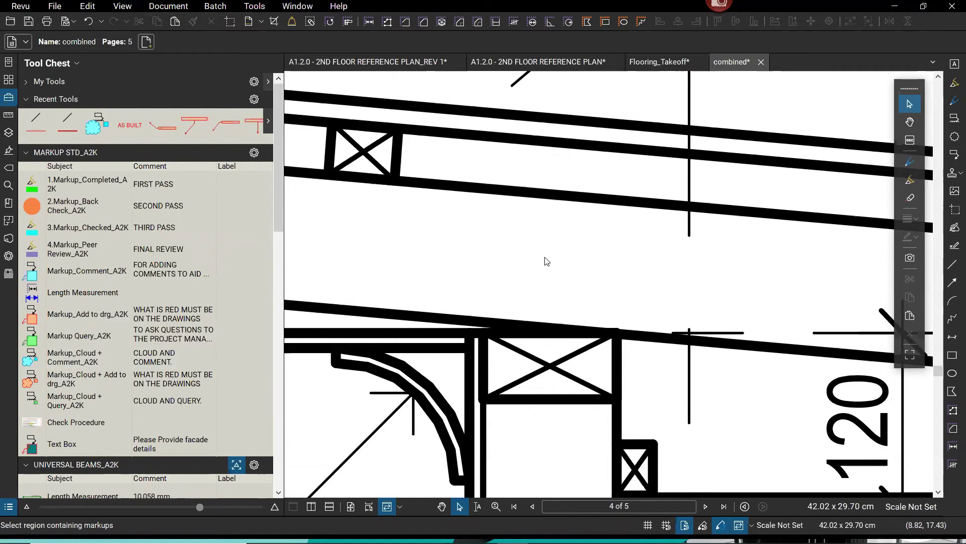
pyautogui.scroll(-5, 553, 260)
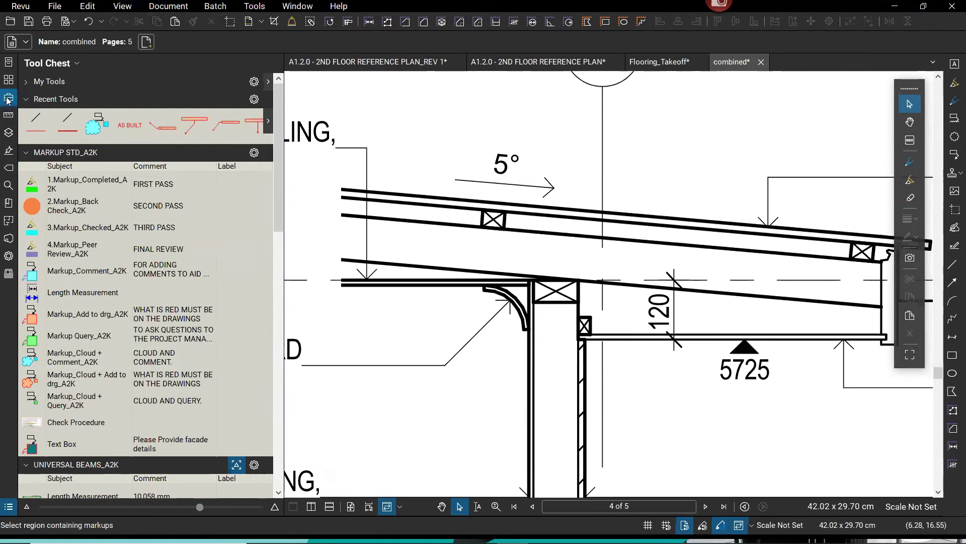
# Step: Hide the Tool Chest and open the recent file sheet_skew.pdf
pyautogui.hotkey('alt', 'x')
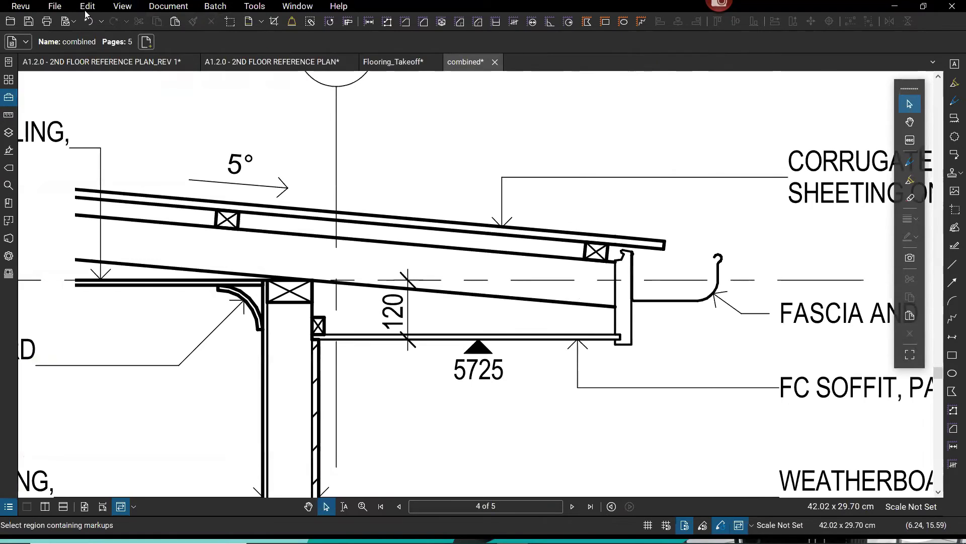
pyautogui.click(168, 6)
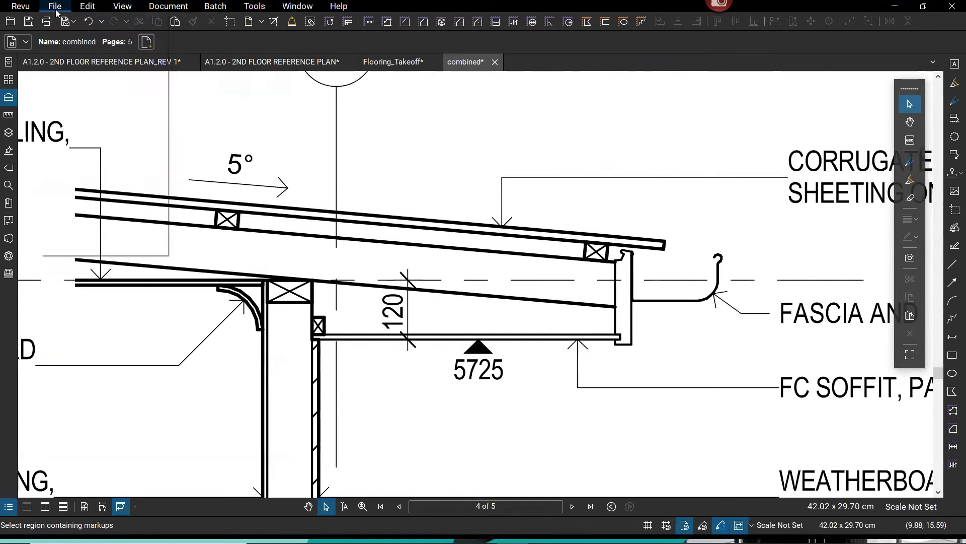
pyautogui.moveTo(56, 10)
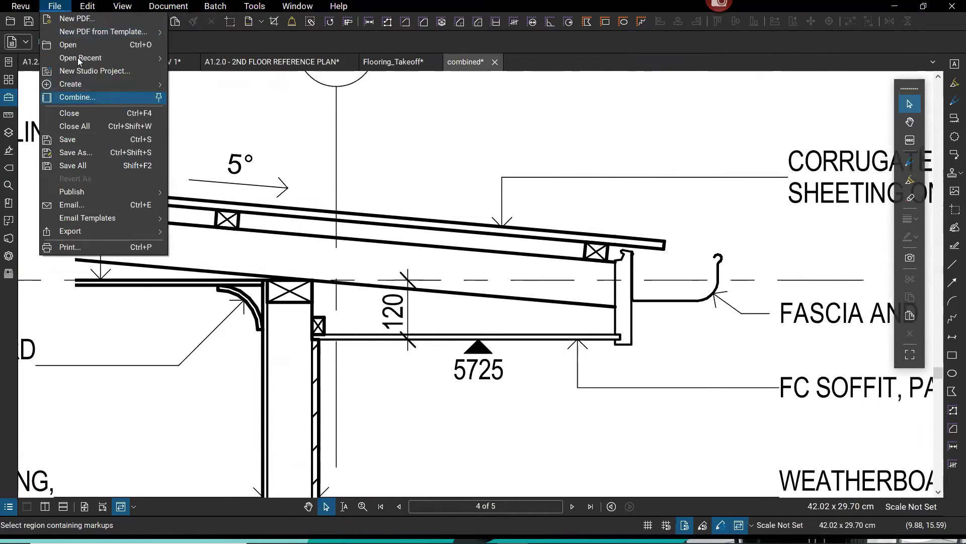
pyautogui.moveTo(101, 58)
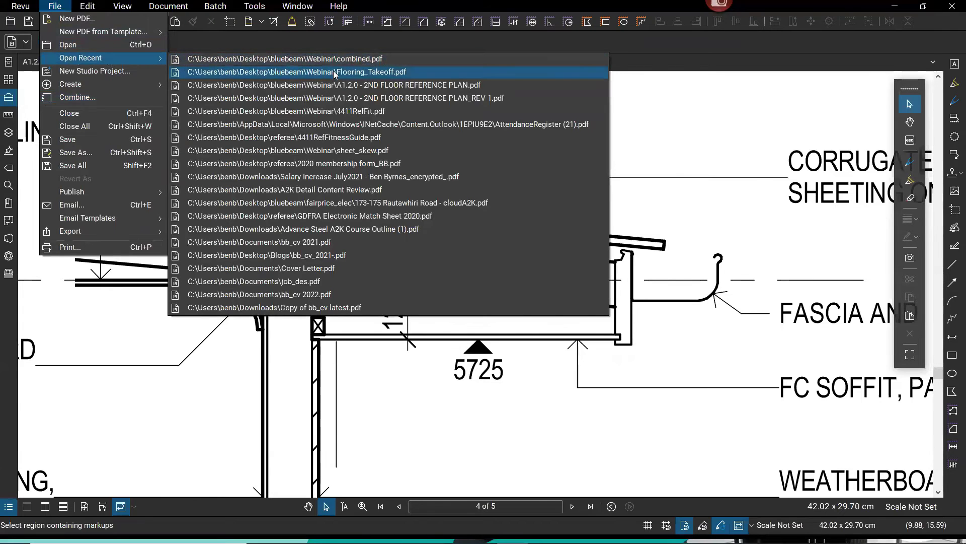
pyautogui.click(362, 156)
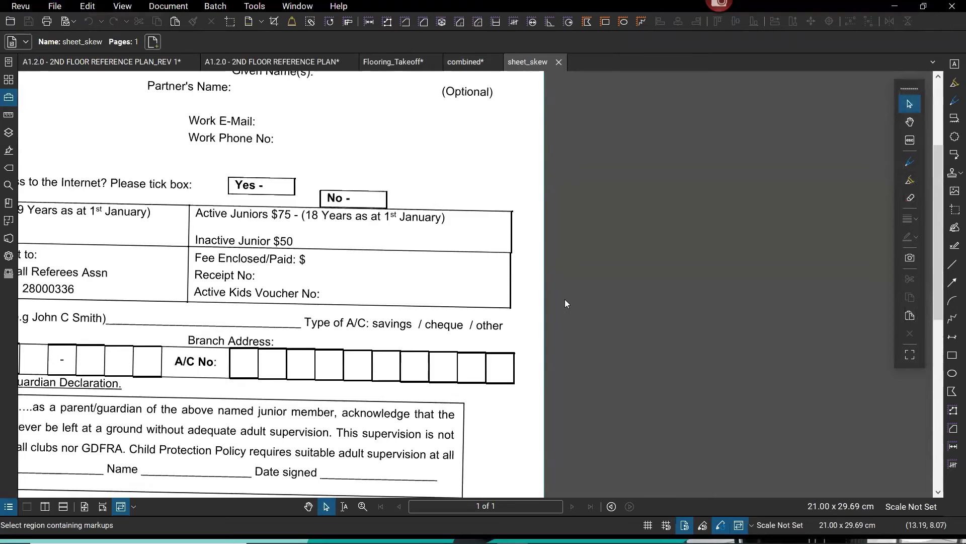
# Step: Look over the skewed membership form, show its page thumbnails and open Page Setup for page 1
pyautogui.scroll(-4, 565, 299)
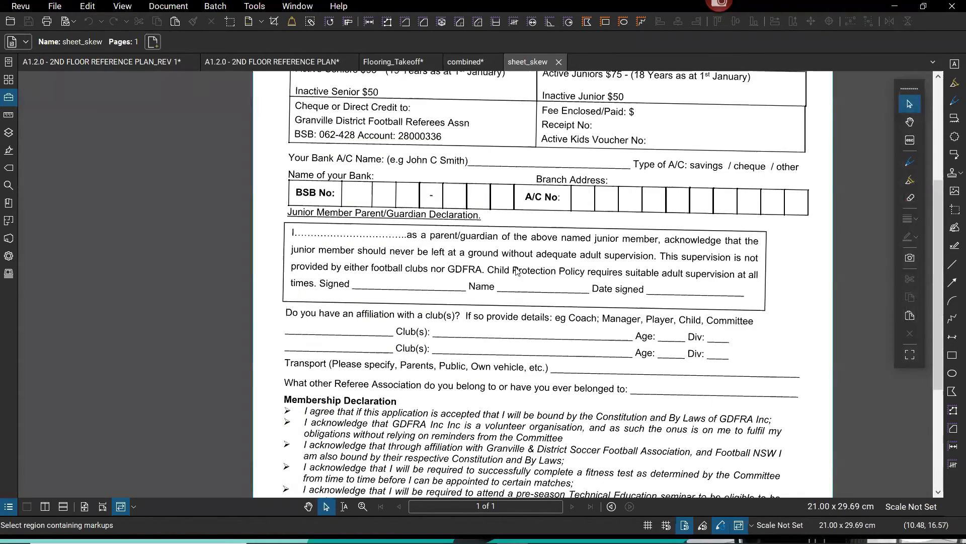
pyautogui.scroll(-3, 518, 384)
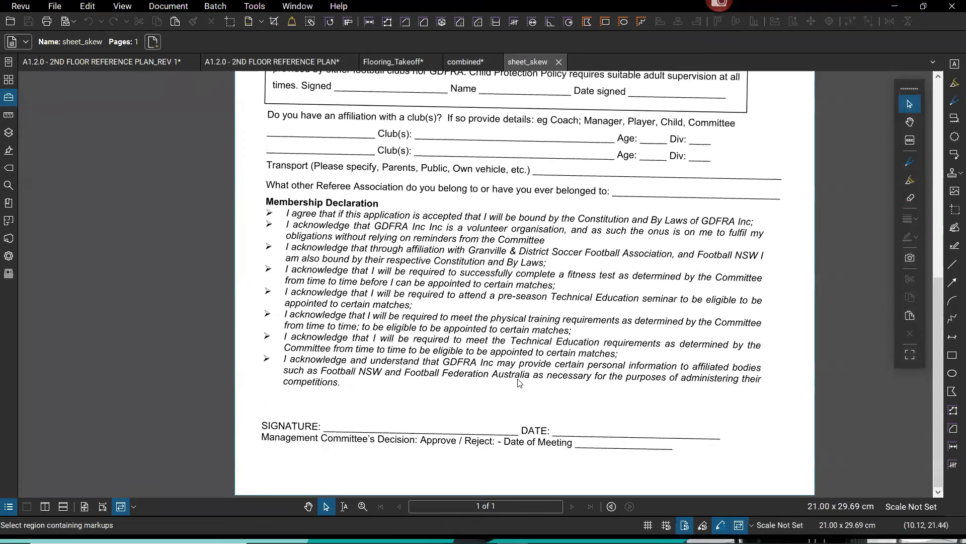
pyautogui.scroll(10, 518, 375)
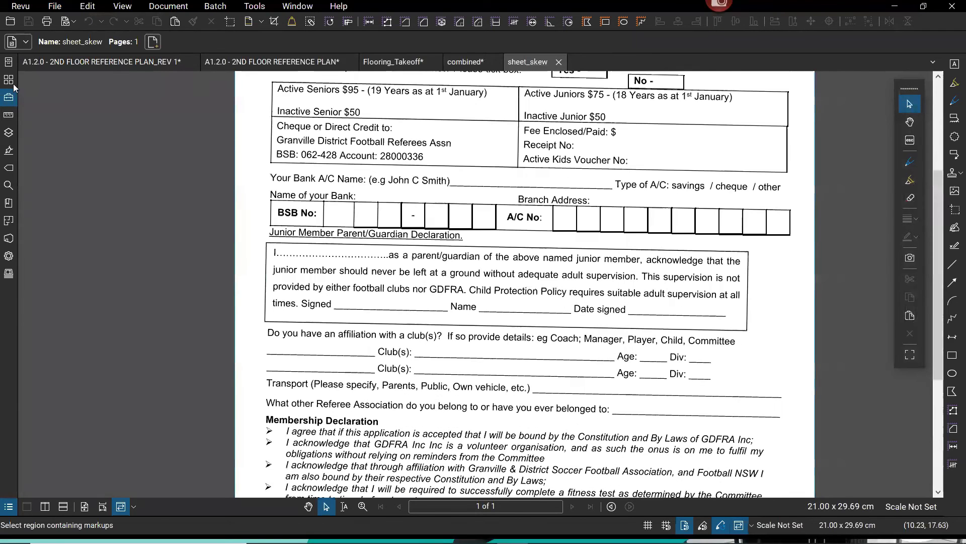
pyautogui.click(9, 79)
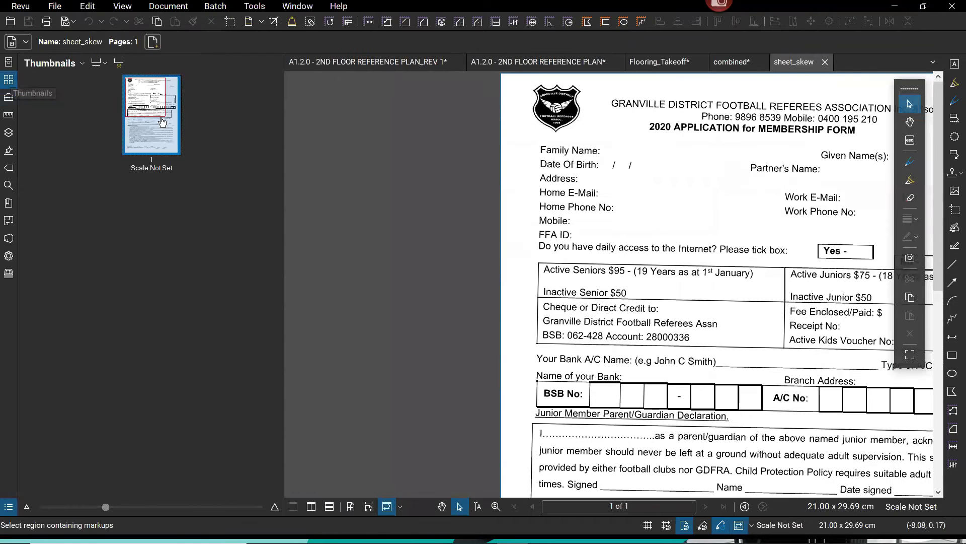
pyautogui.click(162, 122)
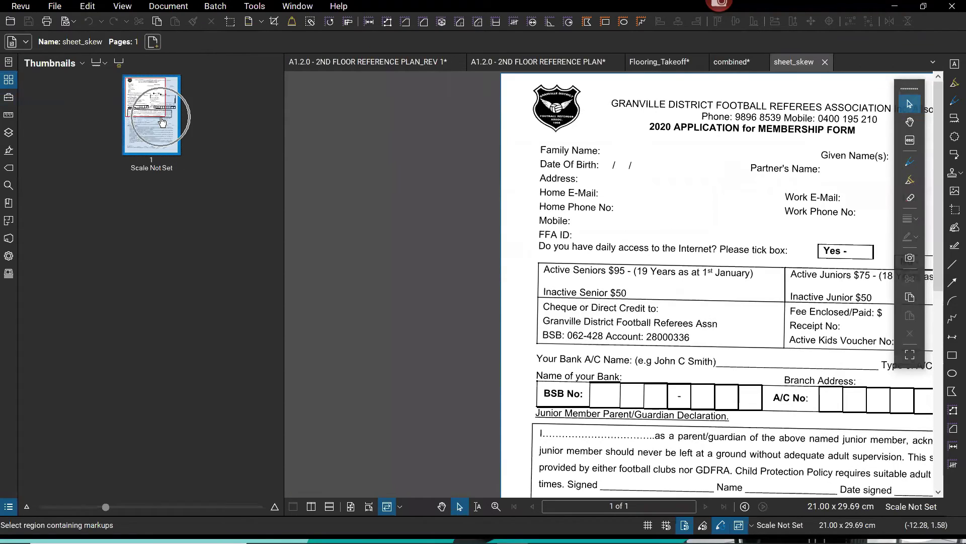
pyautogui.rightClick(163, 146)
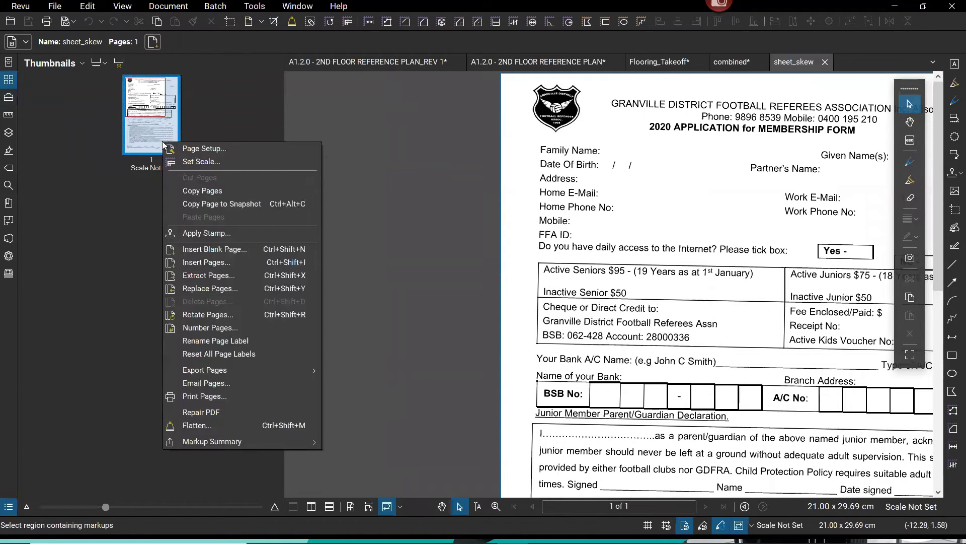
pyautogui.click(228, 149)
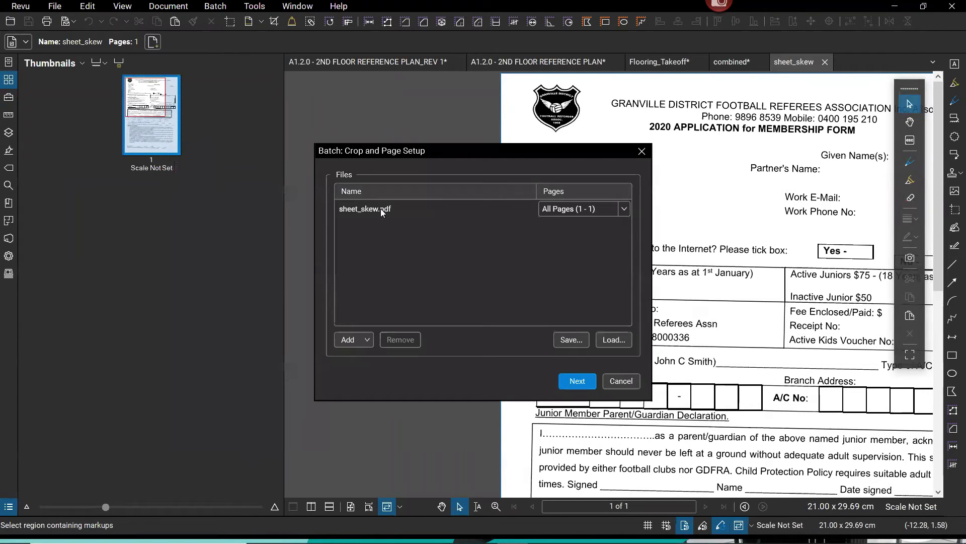
# Step: Straighten the sheet_skew.pdf page with a -1.16 rotation derived from a reference line along the fee table's upper edge
pyautogui.click(627, 210)
pyautogui.click(406, 217)
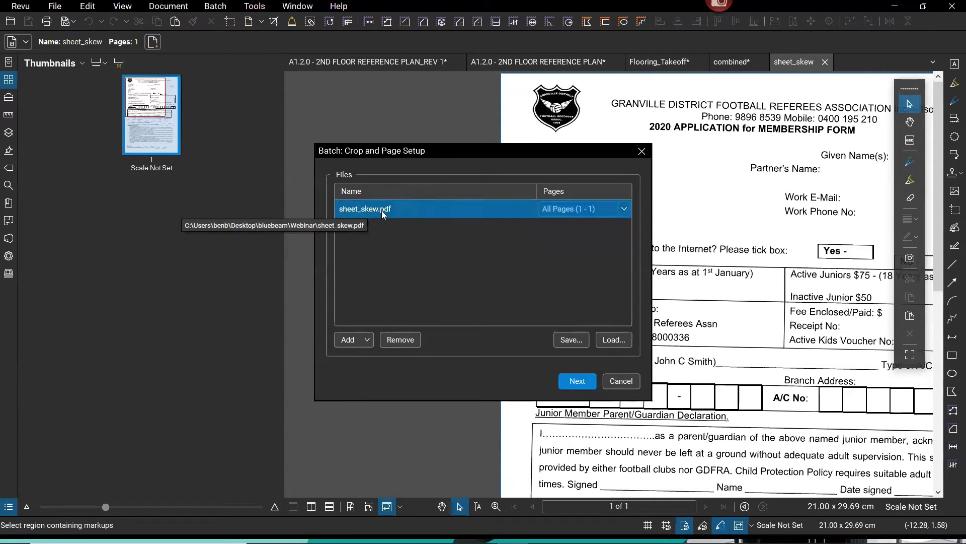
pyautogui.click(577, 383)
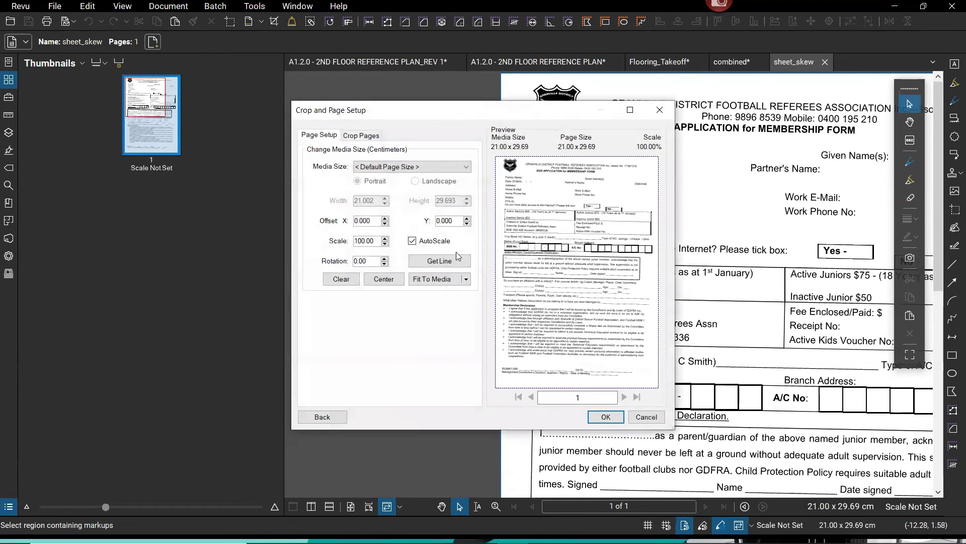
pyautogui.click(443, 263)
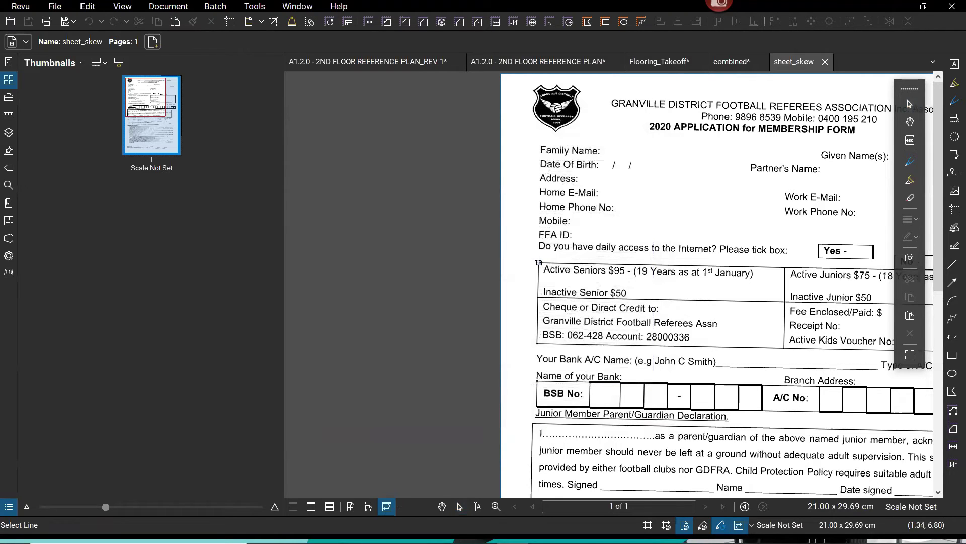
pyautogui.hscroll(5, 695, 312)
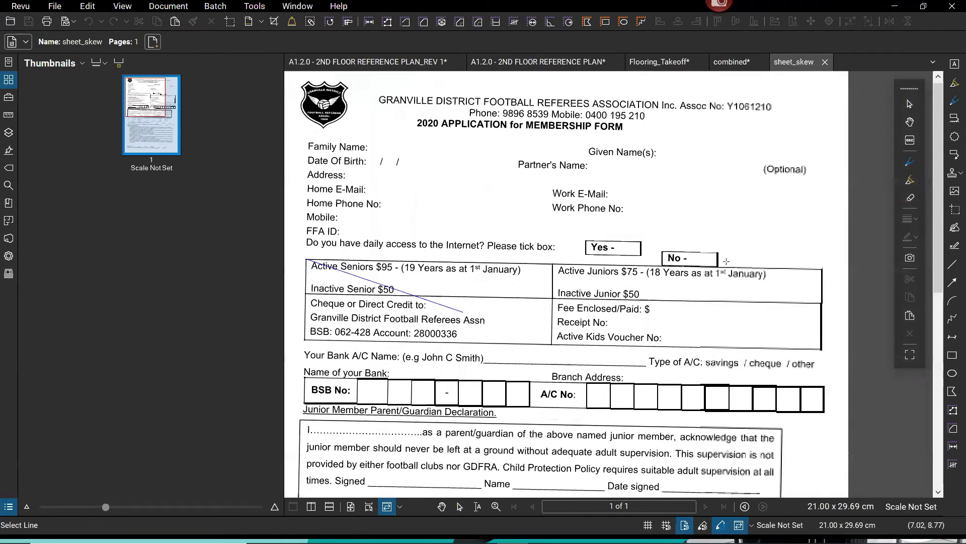
pyautogui.moveTo(711, 264); pyautogui.dragTo(287, 258)
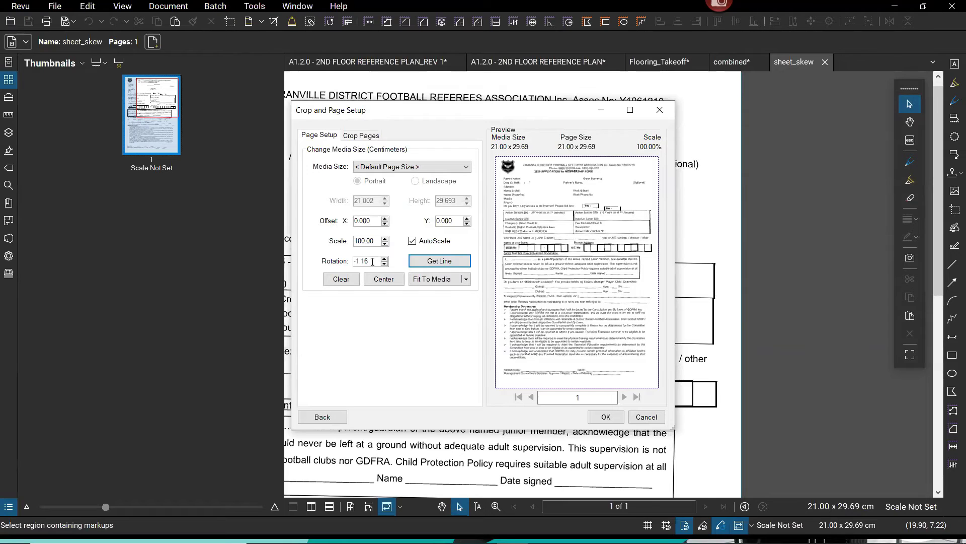
pyautogui.click(604, 417)
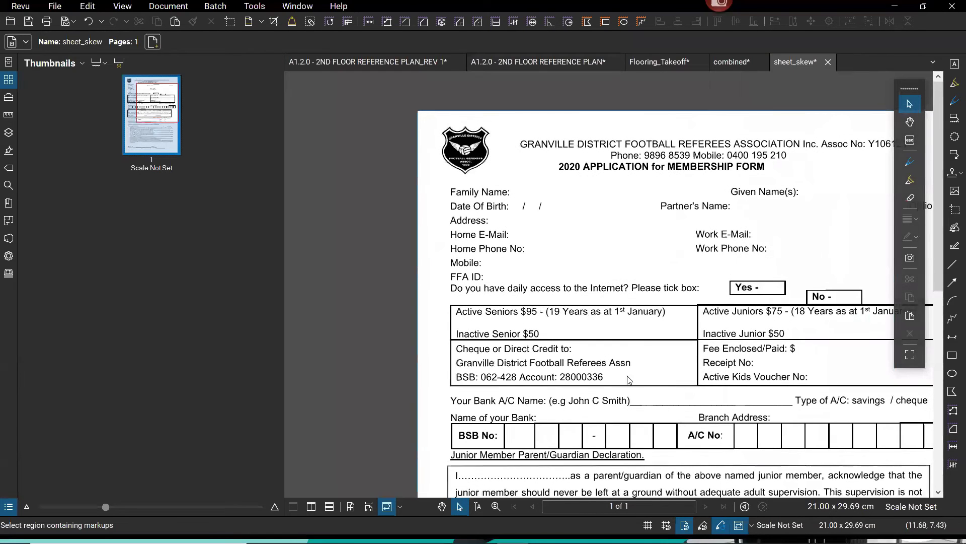
# Step: Examine the straightened membership form from its heading down to the membership declaration
pyautogui.hscroll(4, 628, 379)
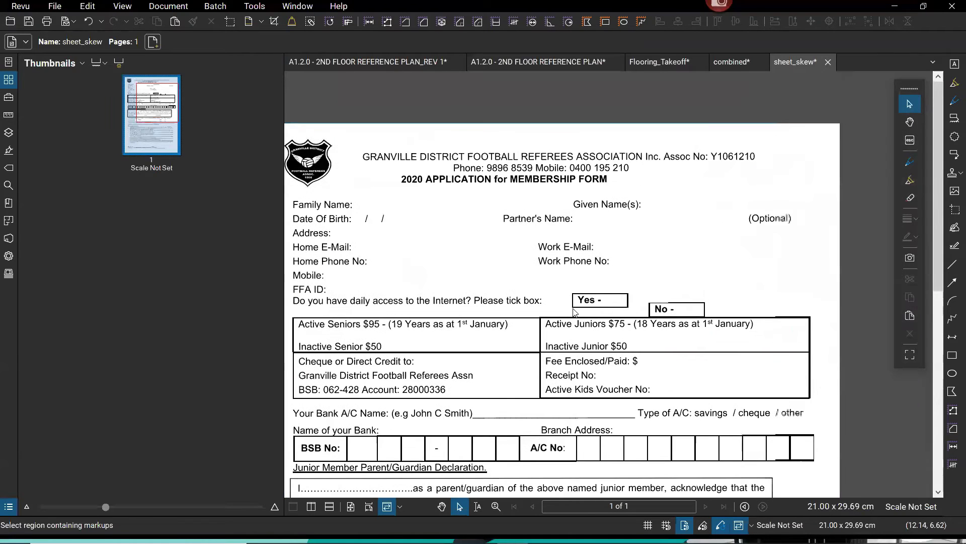
pyautogui.scroll(-1, 564, 310)
pyautogui.scroll(1, 558, 310)
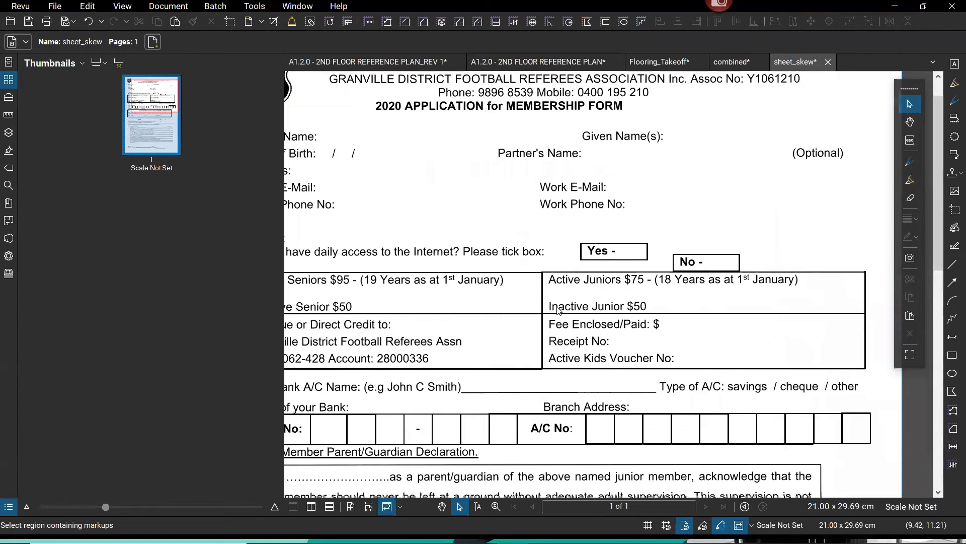
pyautogui.scroll(-4, 557, 310)
pyautogui.scroll(-3, 558, 310)
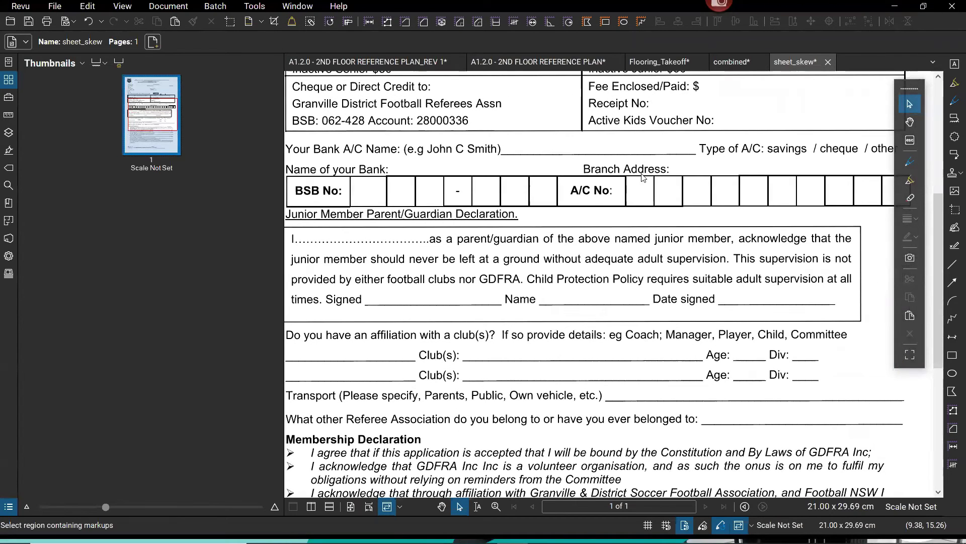
# Step: Switch to the Flooring_Takeoff drawing and inspect 310UB40.4_A2K in the Tool Chest's UNIVERSAL BEAMS_A2K set
pyautogui.click(649, 61)
pyautogui.scroll(-2, 449, 380)
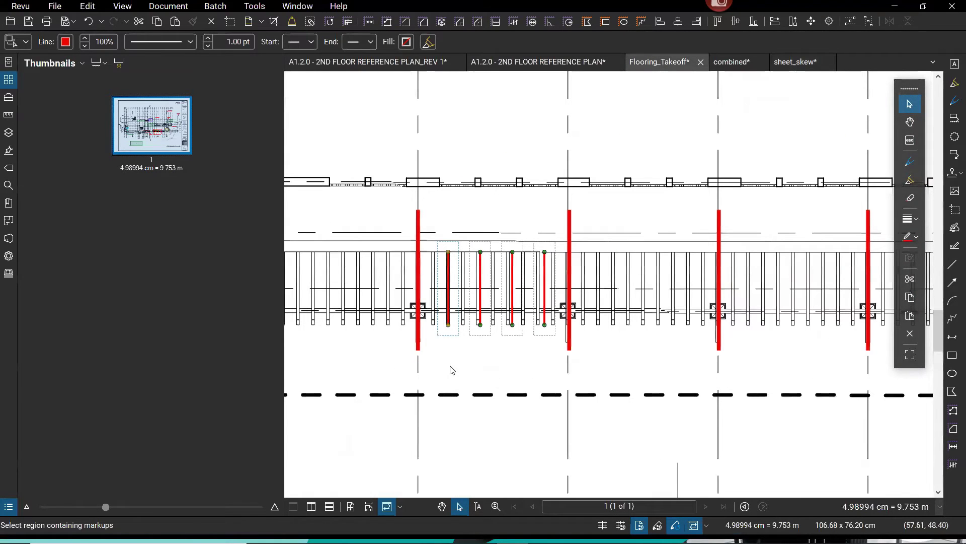
pyautogui.click(9, 99)
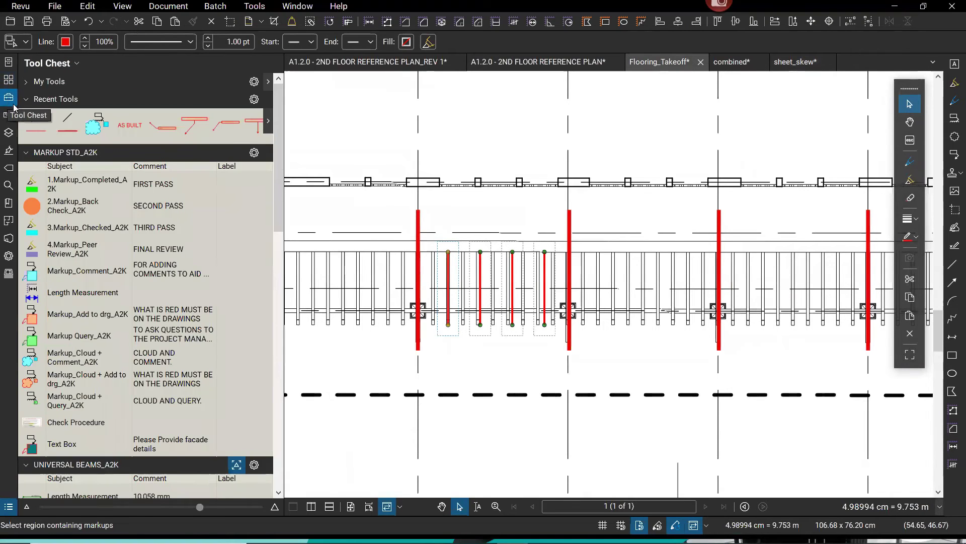
pyautogui.scroll(-5, 136, 274)
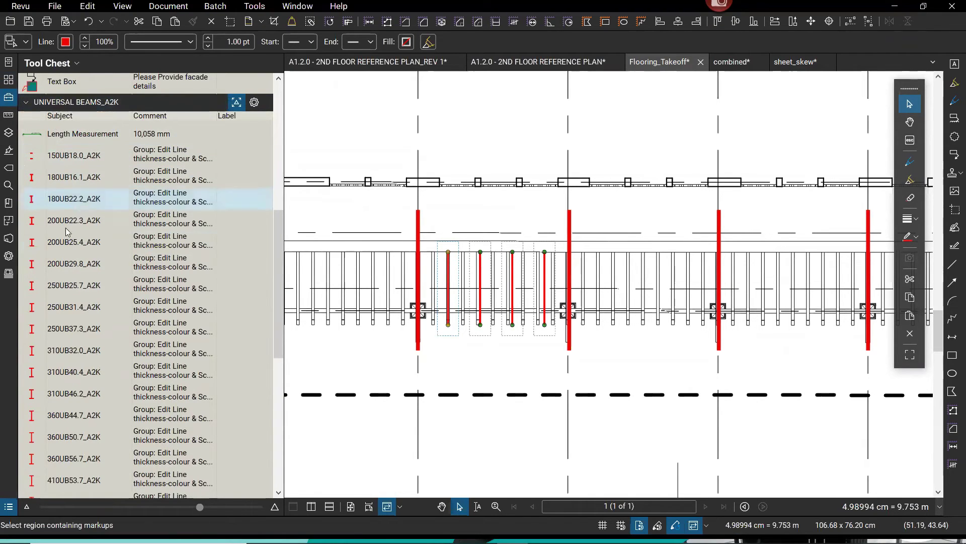
pyautogui.click(51, 375)
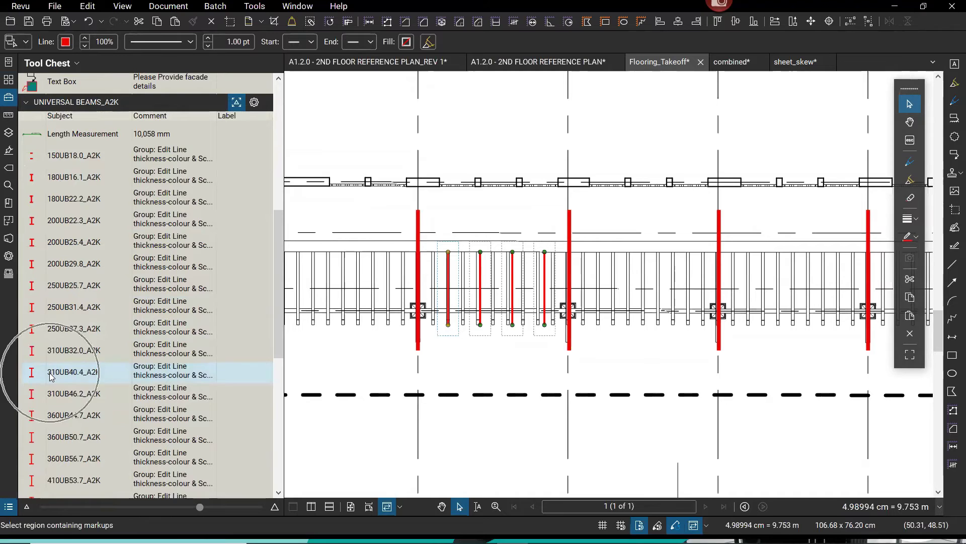
# Step: Set the scale of page 4, the Section & Detail sheet in the combined document, to the 1:100 preset
pyautogui.click(731, 64)
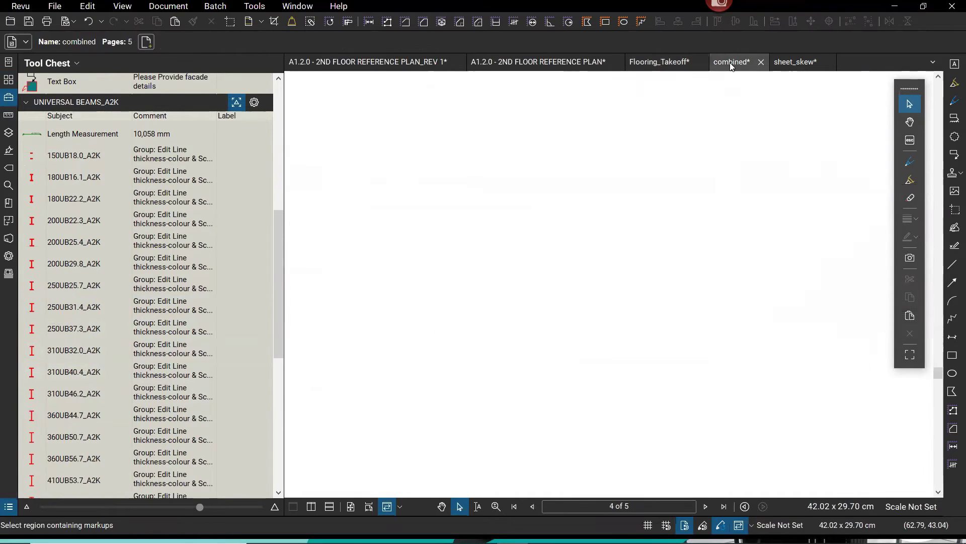
pyautogui.scroll(-3, 432, 235)
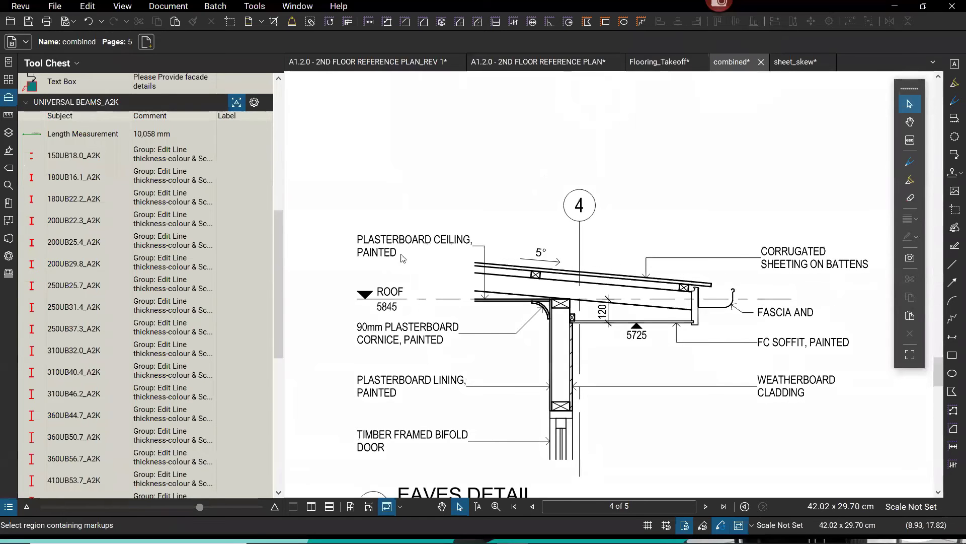
pyautogui.scroll(-2, 402, 258)
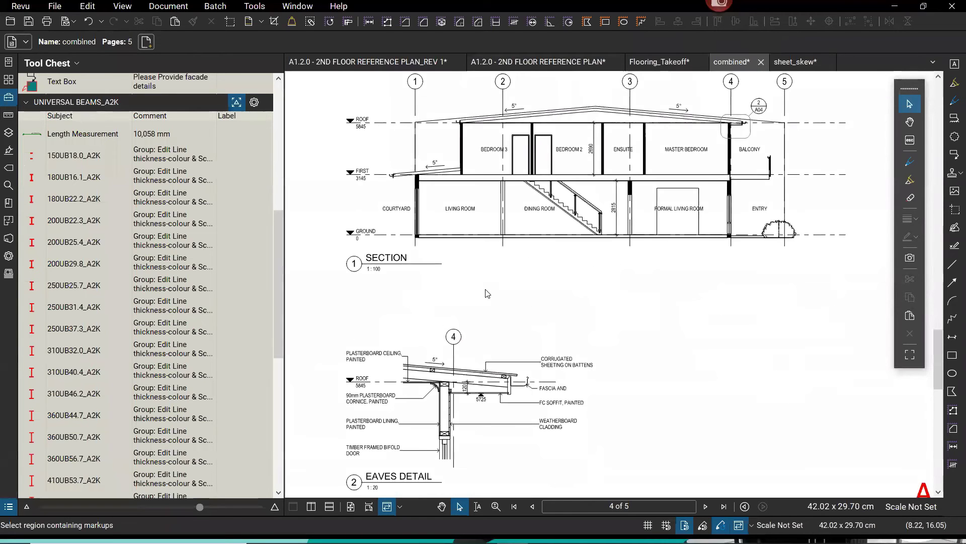
pyautogui.scroll(-1, 488, 293)
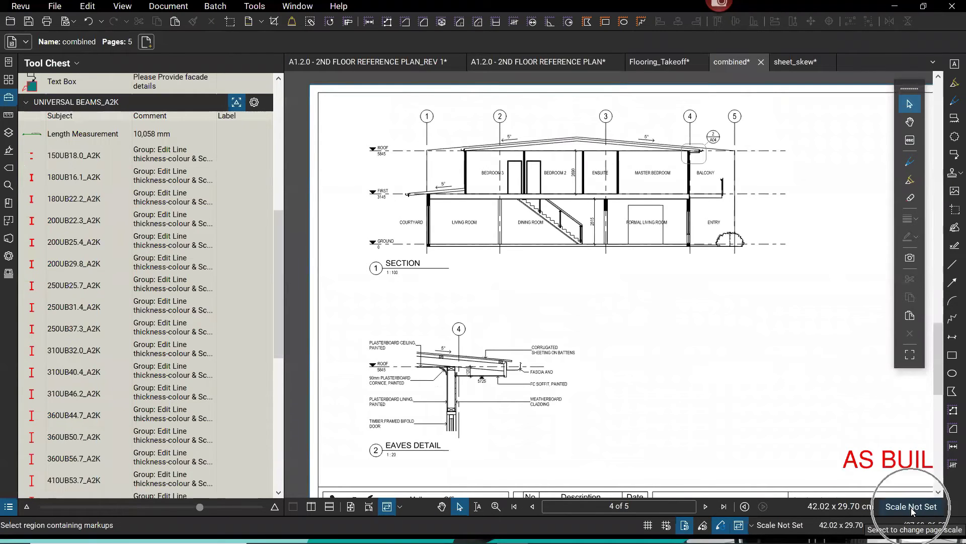
pyautogui.scroll(-1, 661, 370)
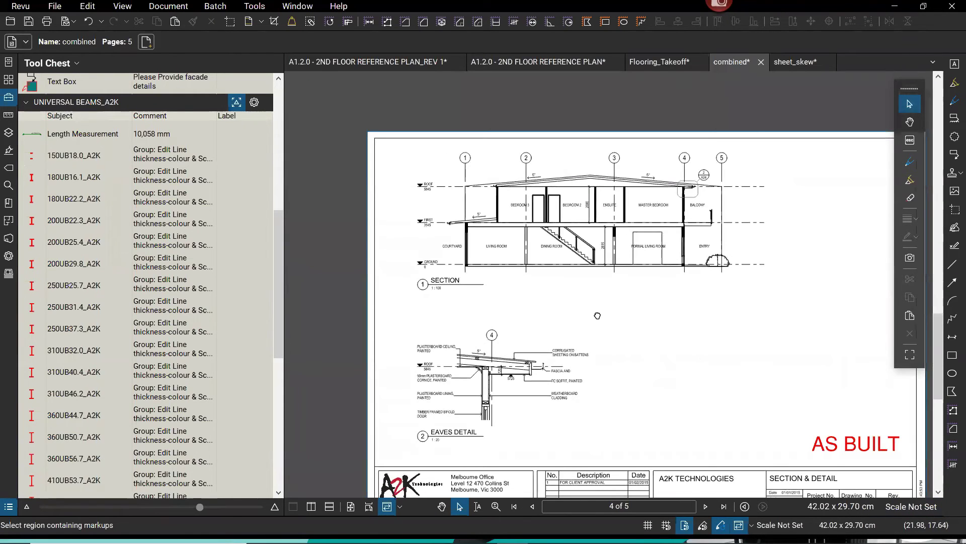
pyautogui.scroll(-1, 569, 202)
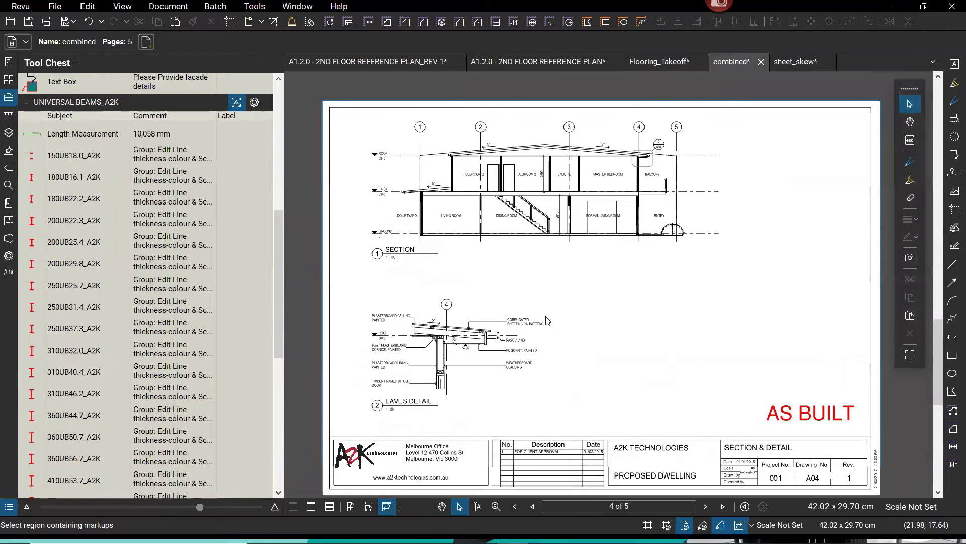
pyautogui.scroll(-1, 548, 320)
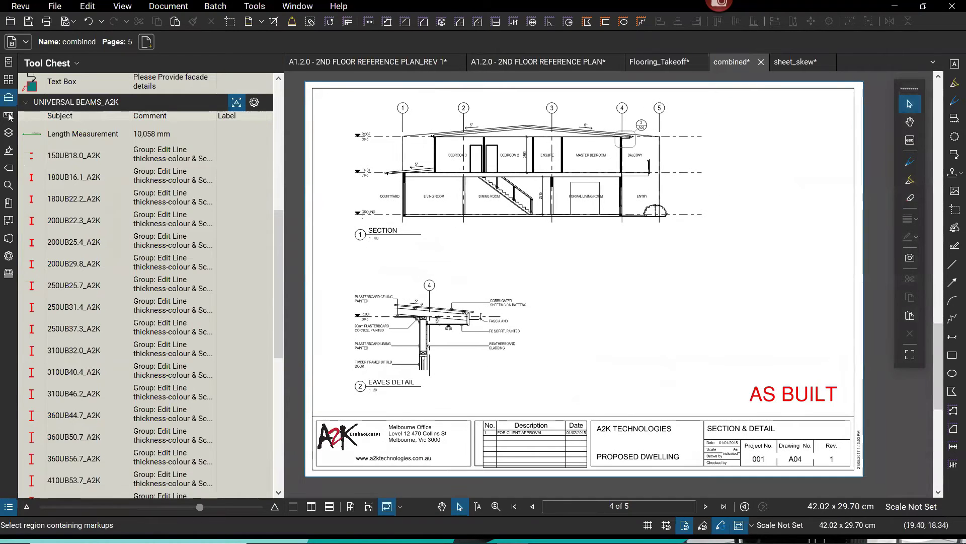
pyautogui.click(9, 115)
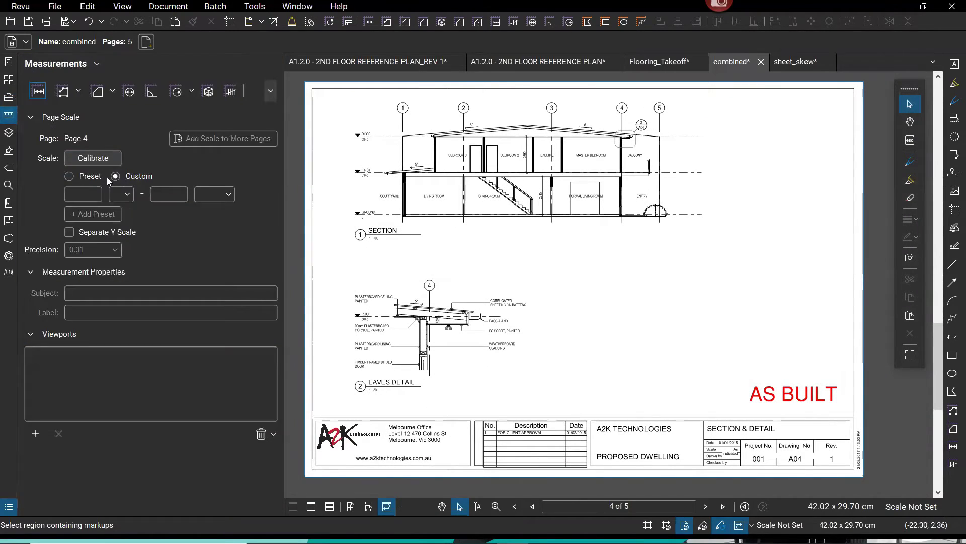
pyautogui.click(85, 176)
pyautogui.click(209, 201)
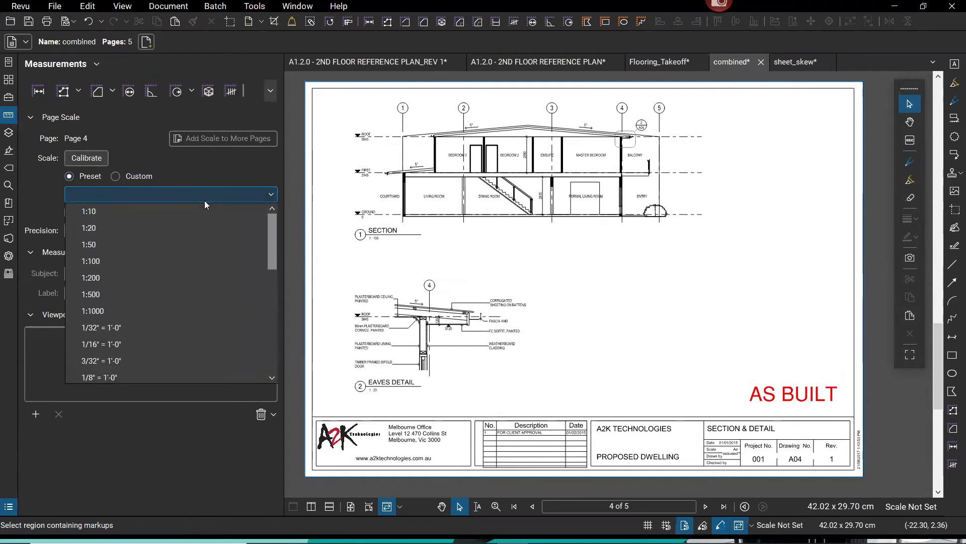
pyautogui.click(103, 263)
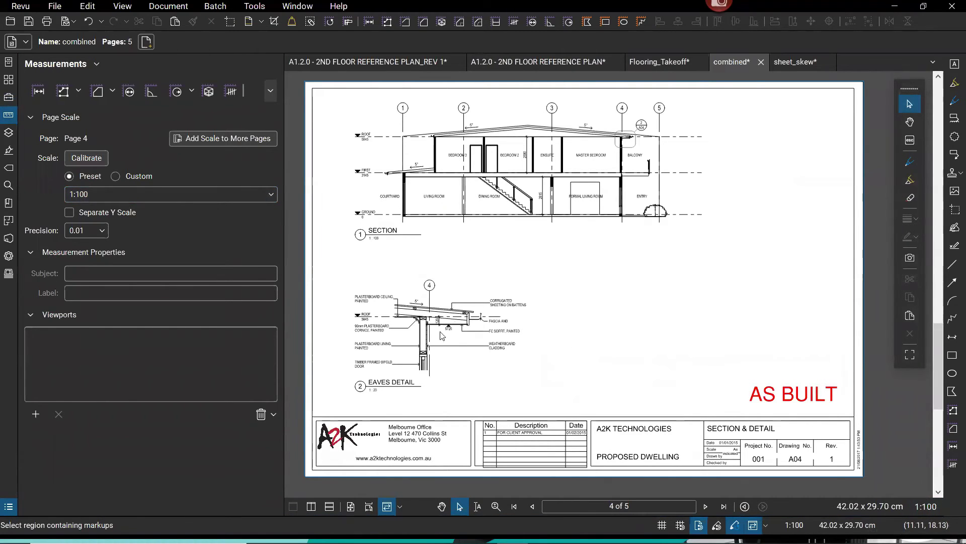
# Step: Add a rectangular viewport enclosing the Eaves Detail drawing, its notes and its title on page 4
pyautogui.scroll(3, 367, 395)
pyautogui.scroll(1, 370, 394)
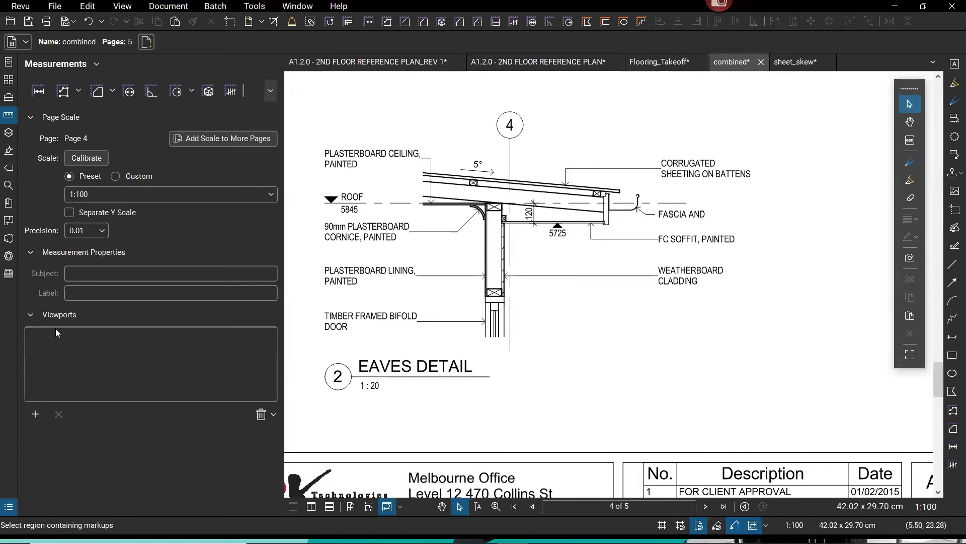
pyautogui.scroll(3, 54, 334)
pyautogui.click(35, 415)
pyautogui.scroll(-2, 475, 272)
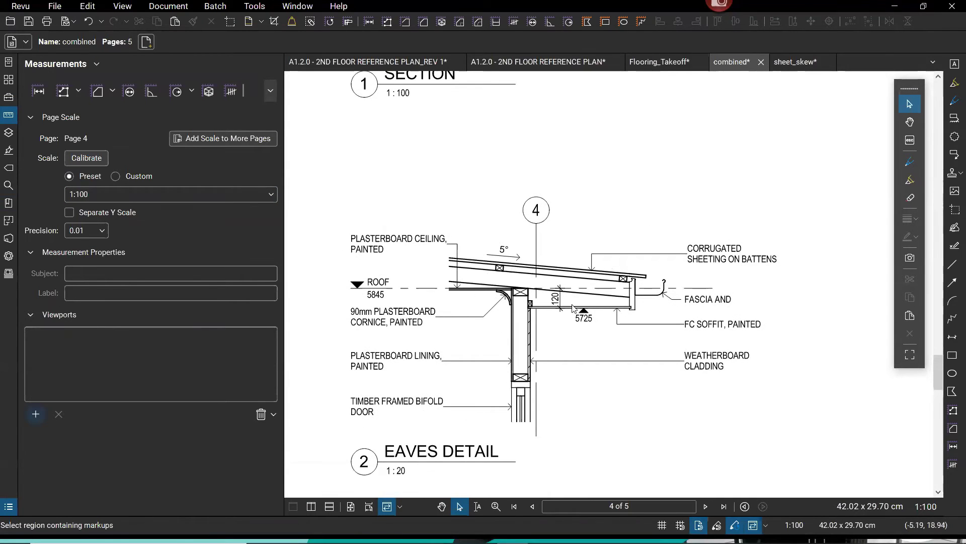
pyautogui.click(582, 316)
pyautogui.moveTo(319, 171)
pyautogui.mouseDown()
pyautogui.moveTo(676, 355)
pyautogui.moveTo(797, 456)
pyautogui.moveTo(818, 487)
pyautogui.mouseUp()
# Step: Apply the 1:20 preset scale to the eaves detail viewport and finish viewport editing
pyautogui.click(415, 261)
pyautogui.scroll(3, 400, 299)
pyautogui.click(360, 303)
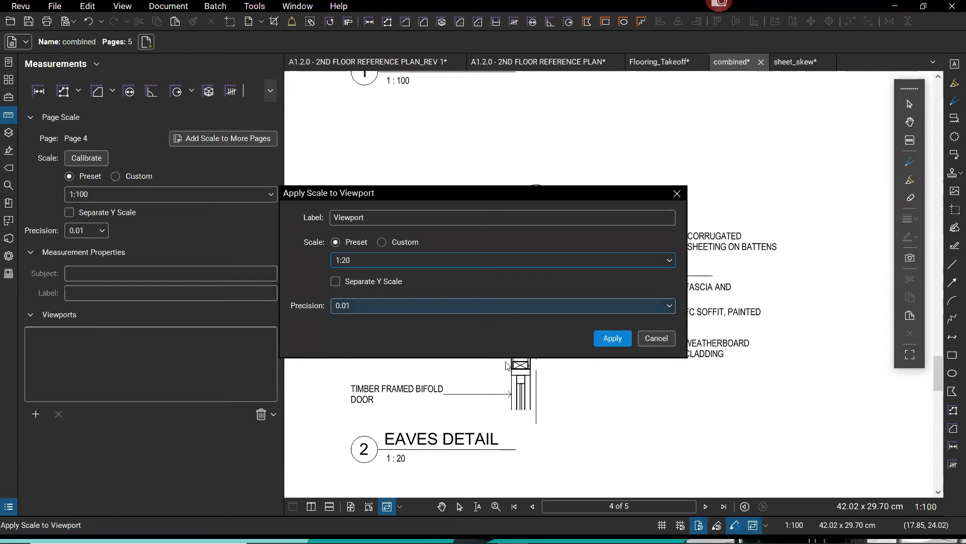
pyautogui.click(613, 338)
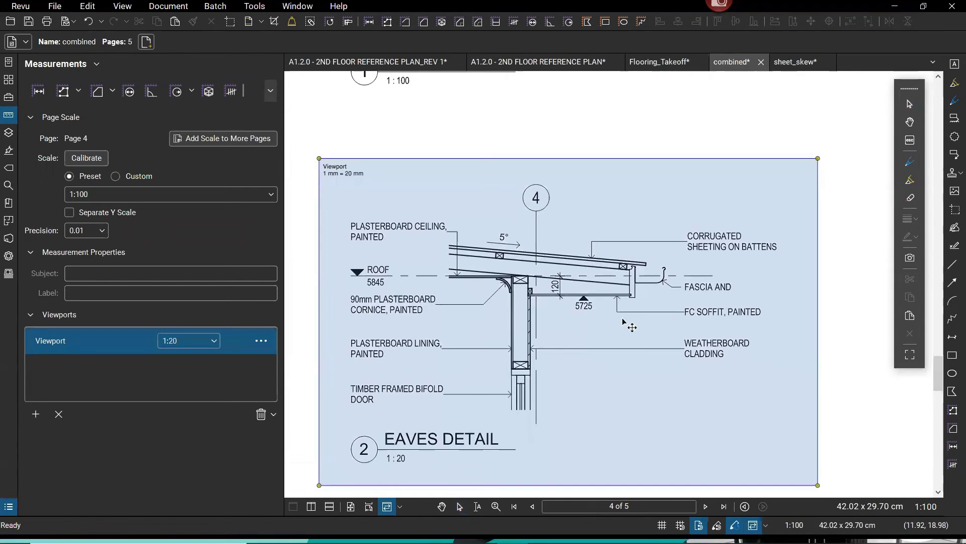
pyautogui.scroll(-3, 586, 216)
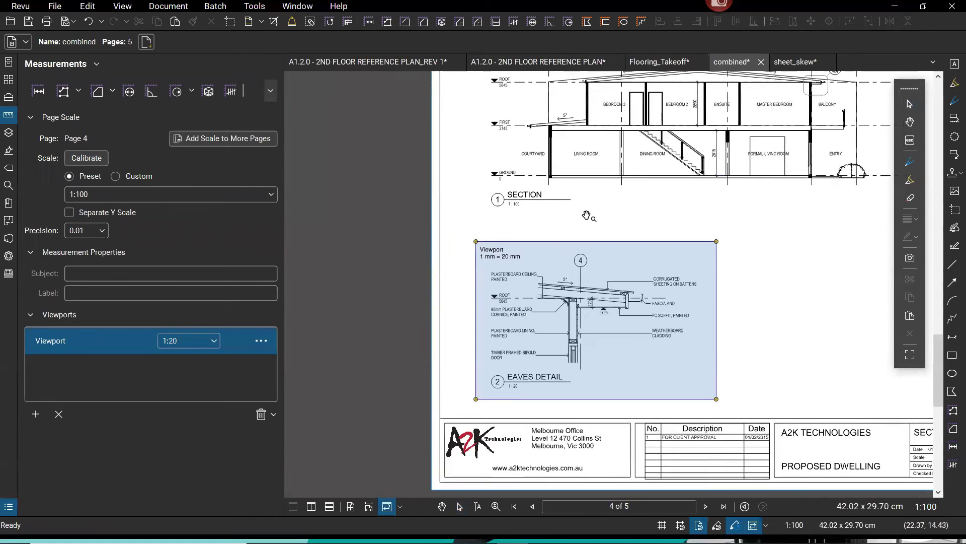
pyautogui.scroll(2, 586, 215)
pyautogui.hscroll(2, 497, 217)
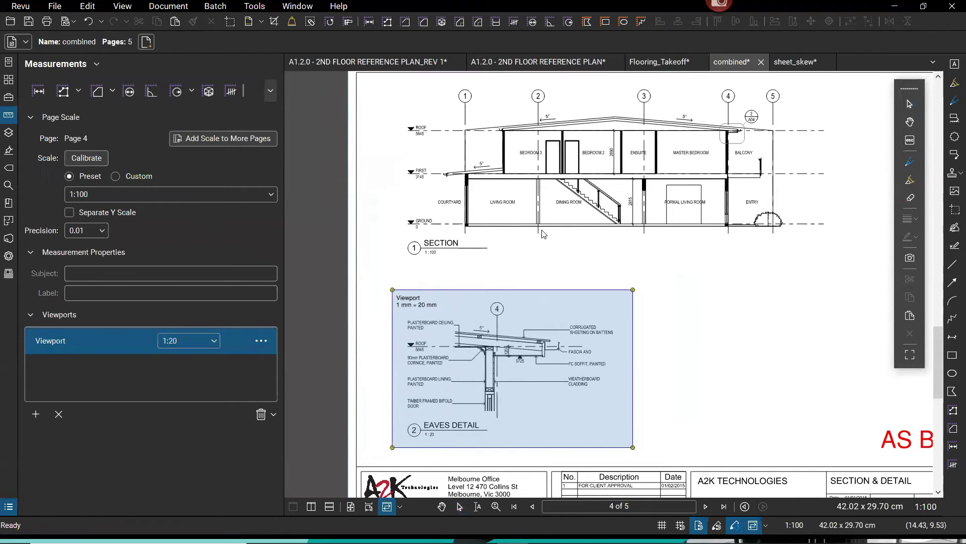
pyautogui.press('Escape')
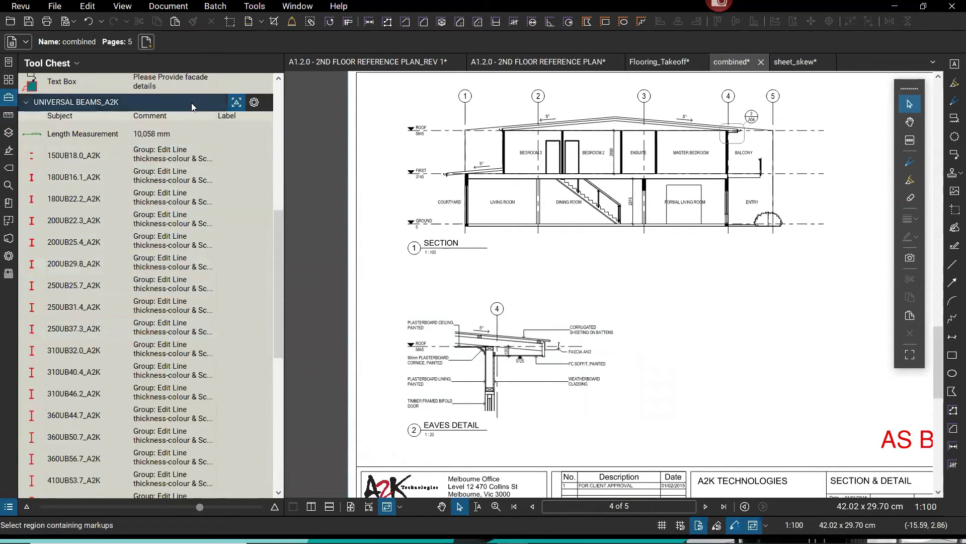
# Step: Inspect the preset scale in the Dynamic Tool Set Scaler from the Tool Chest and close it without applying
pyautogui.click(236, 103)
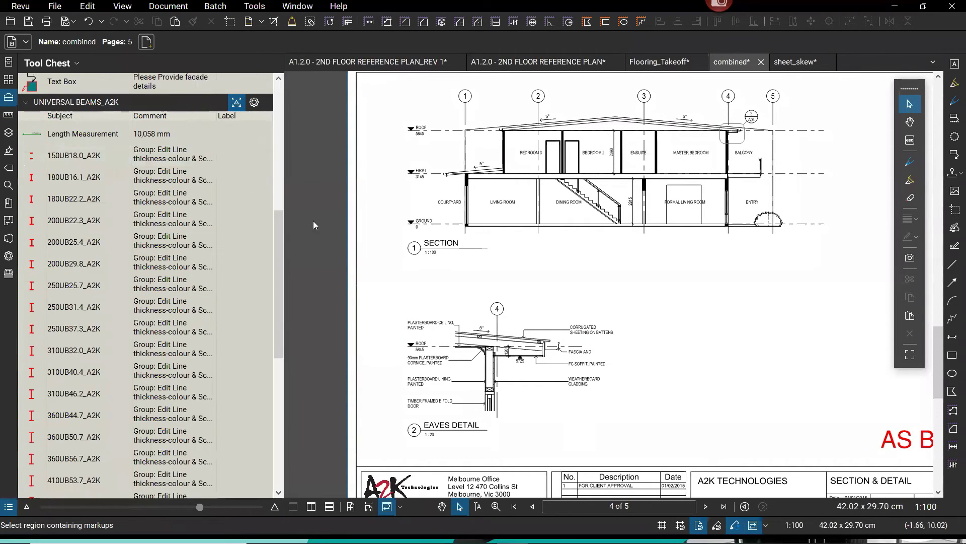
pyautogui.moveTo(276, 237); pyautogui.dragTo(281, 100)
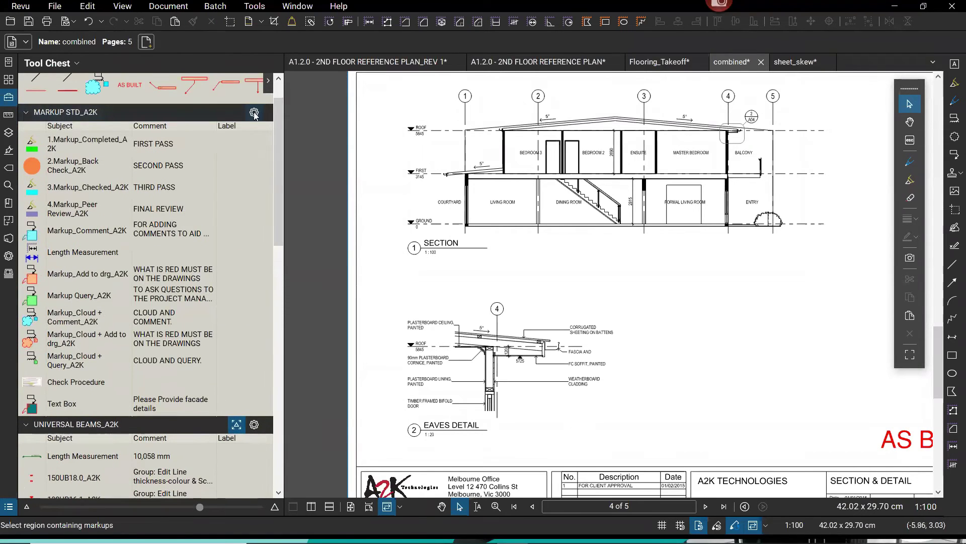
pyautogui.click(255, 114)
pyautogui.click(288, 160)
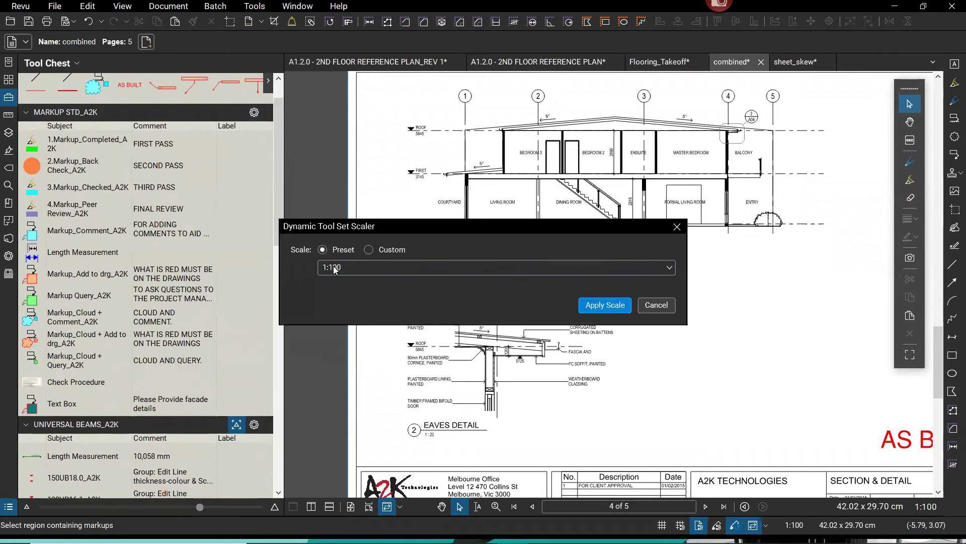
pyautogui.click(657, 305)
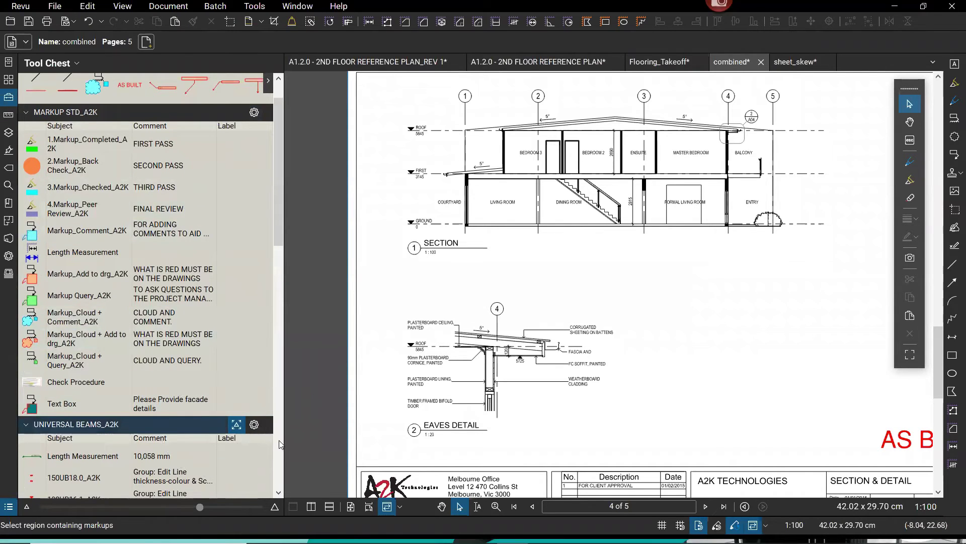
# Step: Place the dynamically scaled 310UB32.0 beam in the first floor above the living room and inside the eaves detail viewport
pyautogui.scroll(-1, 161, 440)
pyautogui.scroll(-3, 151, 433)
pyautogui.scroll(-1, 129, 425)
pyautogui.scroll(1, 129, 425)
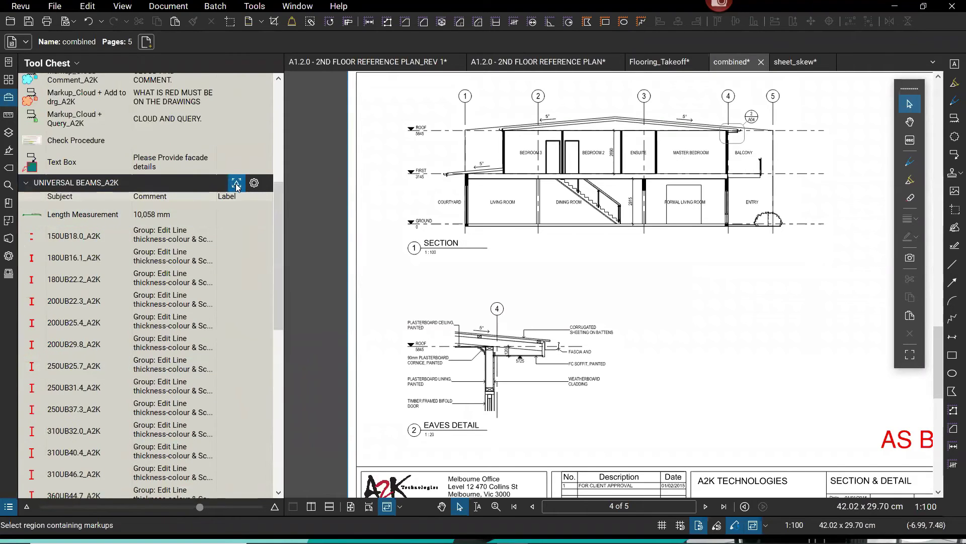
pyautogui.scroll(-2, 76, 425)
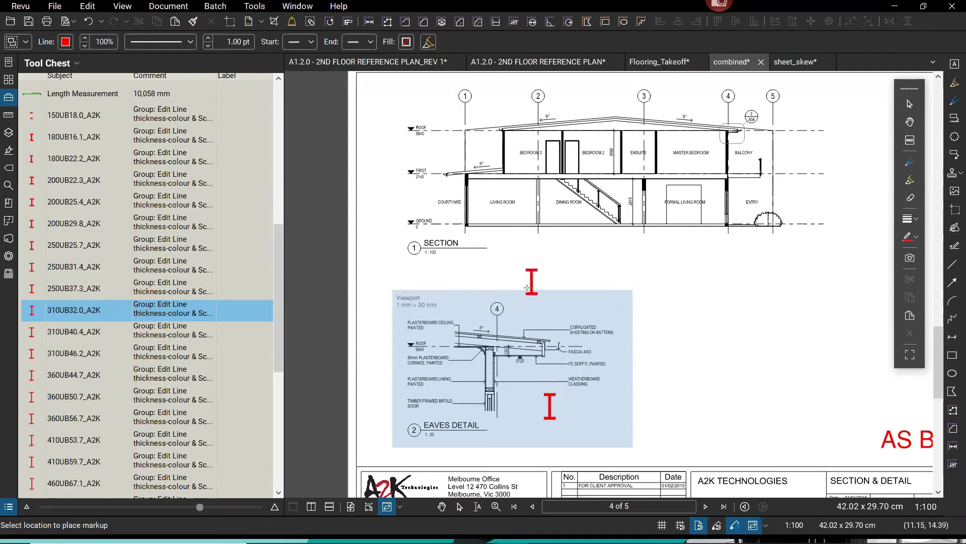
pyautogui.scroll(7, 504, 168)
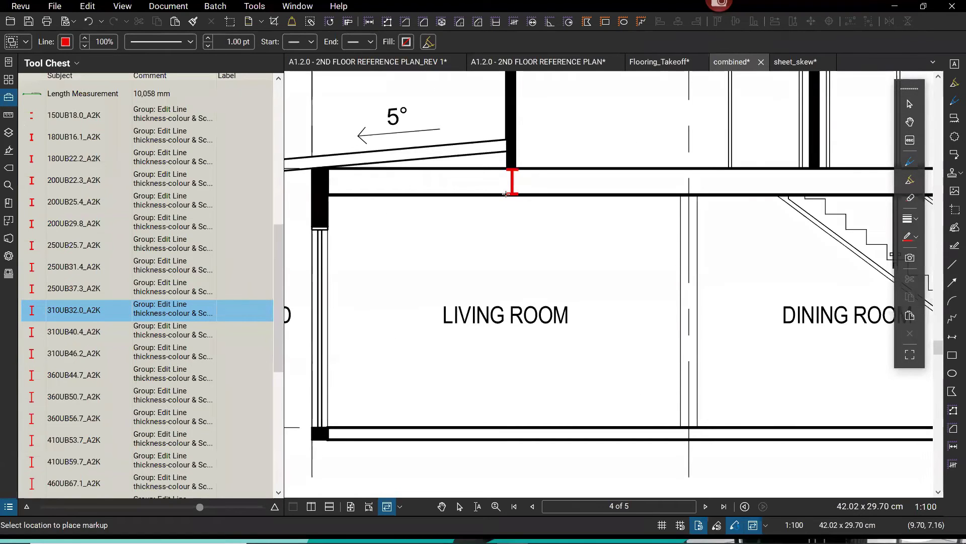
pyautogui.click(507, 194)
pyautogui.scroll(-6, 568, 276)
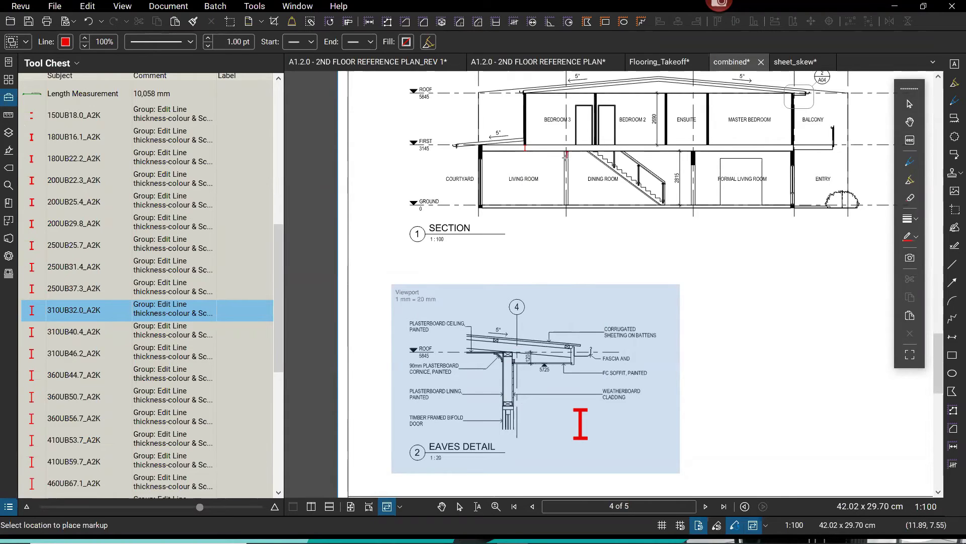
pyautogui.click(580, 423)
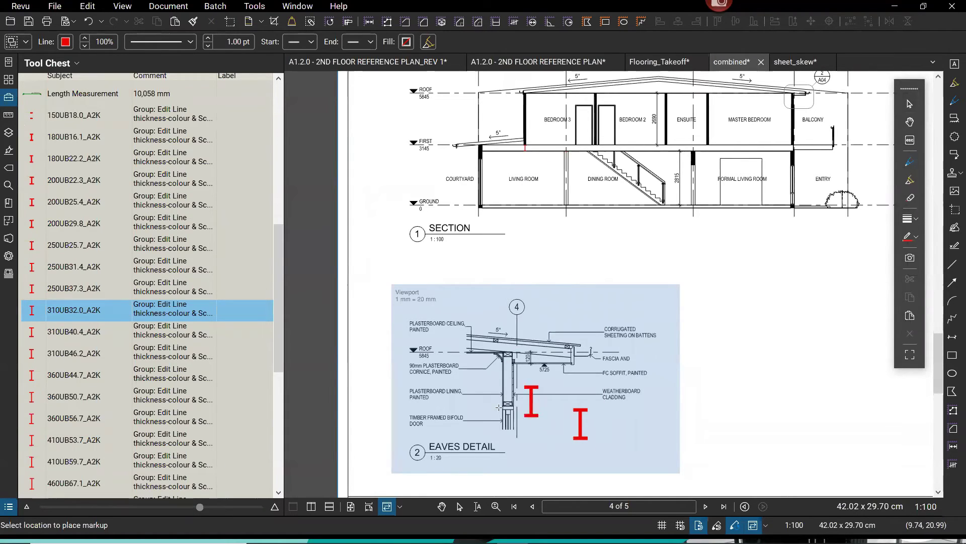
# Step: With dynamic scaling off for UNIVERSAL BEAMS_A2K, place unscaled beams in the blank sheet area and eaves detail, and turn the scaling back on
pyautogui.moveTo(281, 259); pyautogui.dragTo(289, 169)
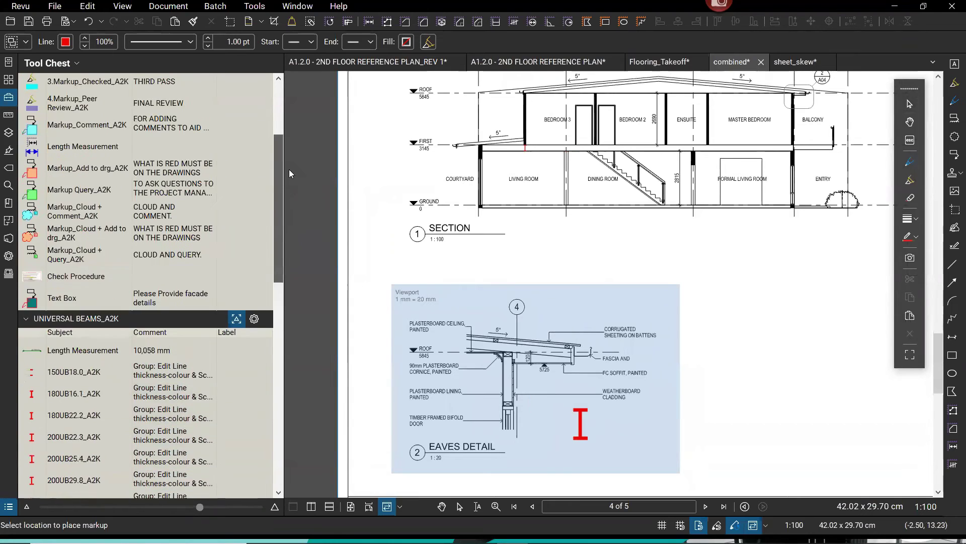
pyautogui.click(735, 262)
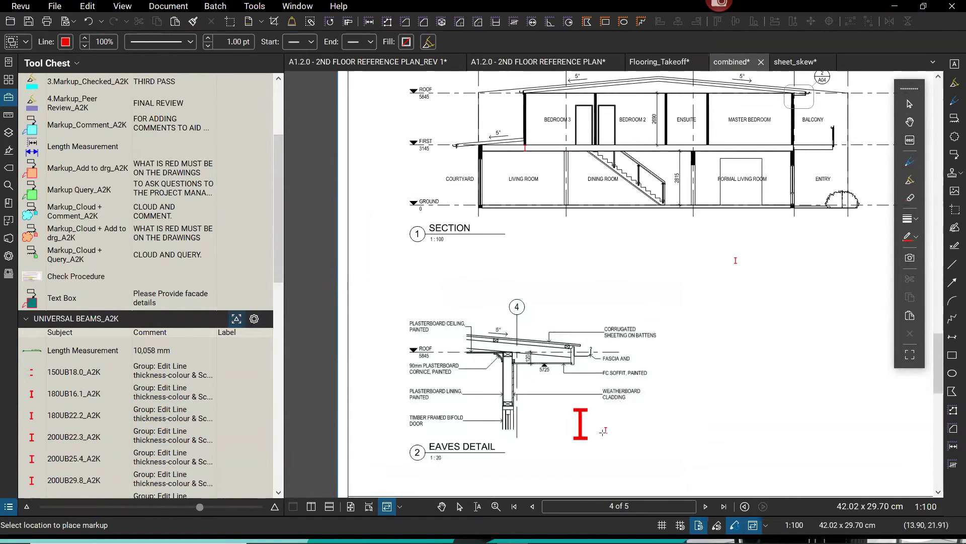
pyautogui.click(709, 322)
pyautogui.click(235, 320)
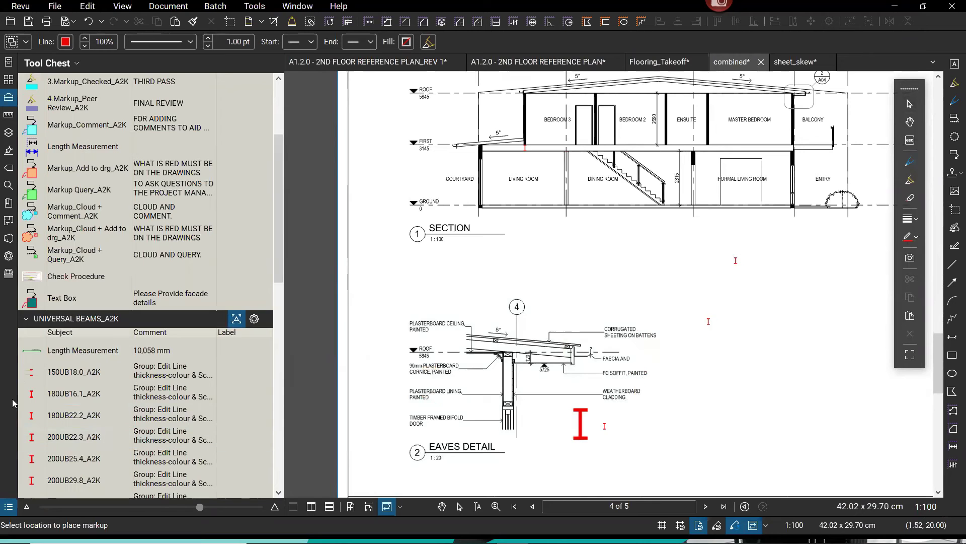
# Step: Place the dynamically scaled 180UB16.1 beam beside the larger beam in the eaves detail and below the first floor in the living room
pyautogui.click(76, 394)
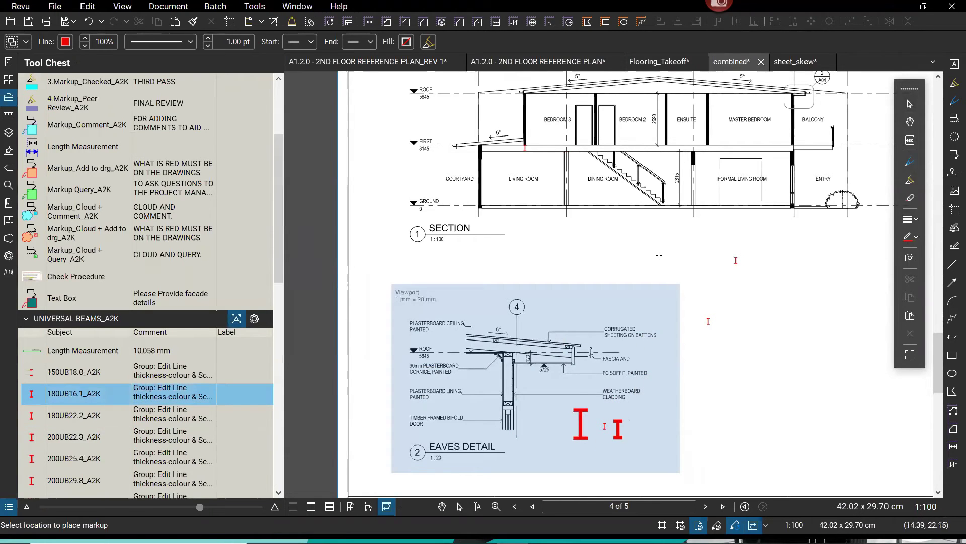
pyautogui.scroll(3, 531, 149)
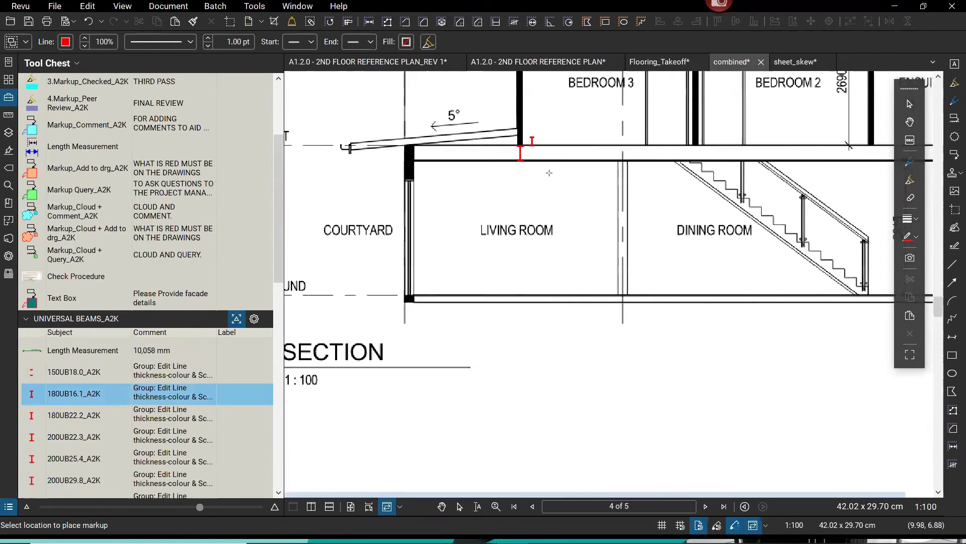
pyautogui.scroll(2, 549, 172)
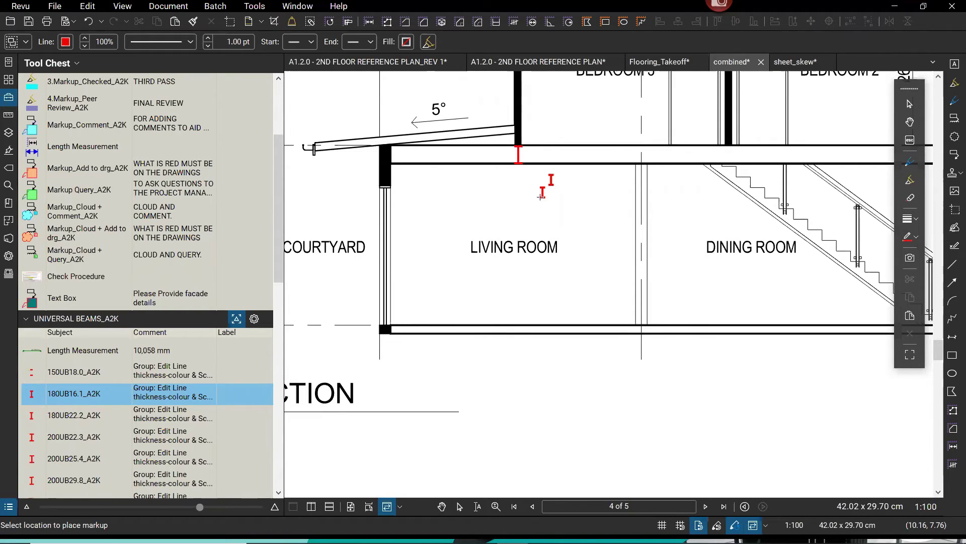
pyautogui.click(107, 398)
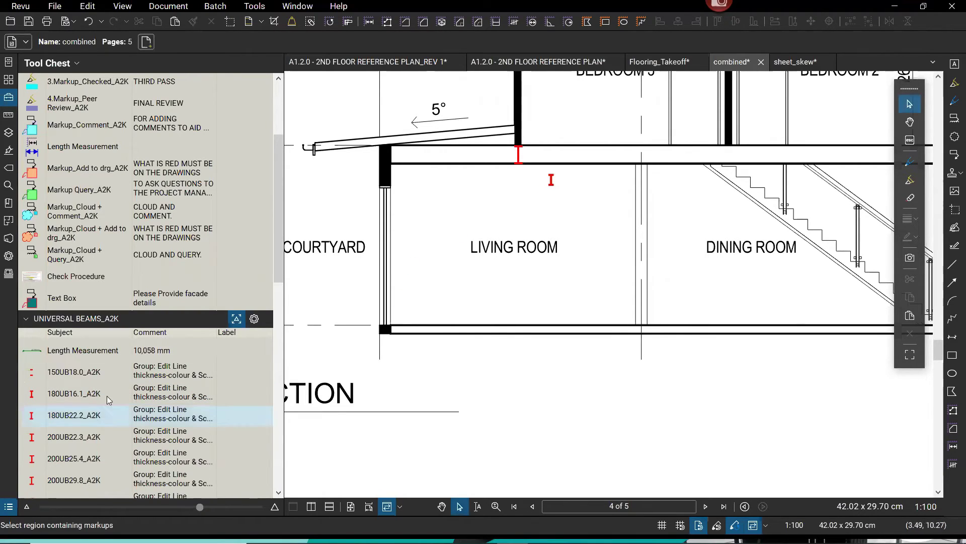
pyautogui.click(74, 441)
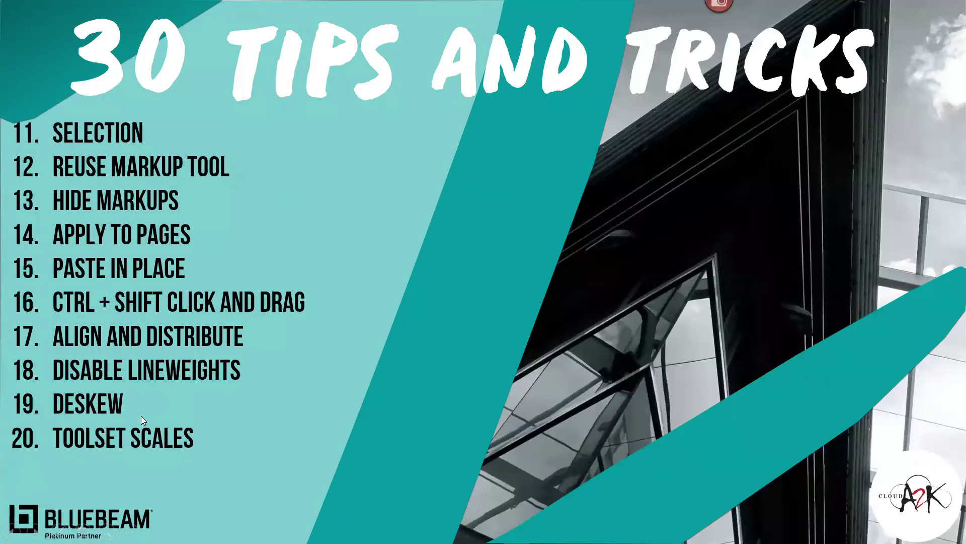
# Step: Advance the tips slide show, switch back to Revu and go to the door schedule on page 1 of the combined document
pyautogui.click(241, 267)
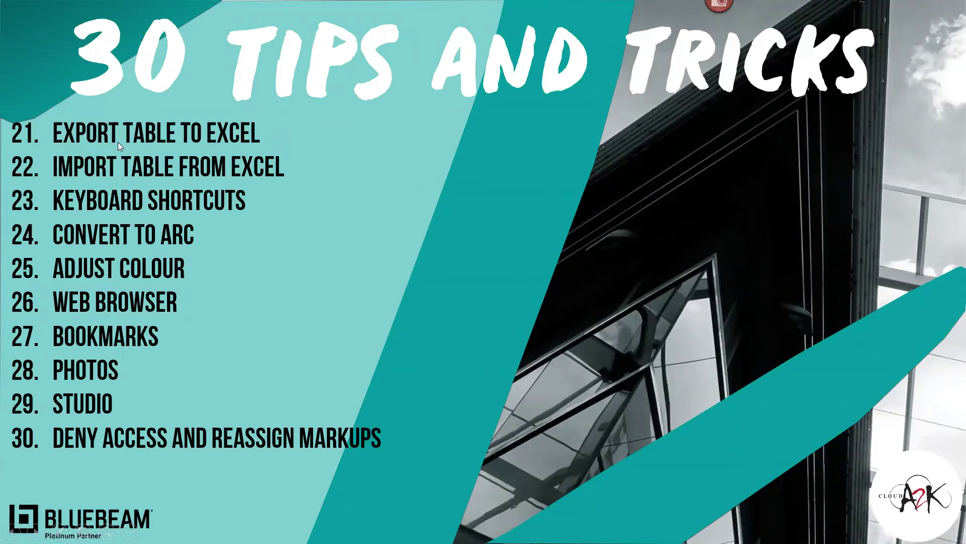
pyautogui.hotkey('alt', 'Tab')
pyautogui.scroll(-3, 823, 132)
pyautogui.scroll(-5, 824, 132)
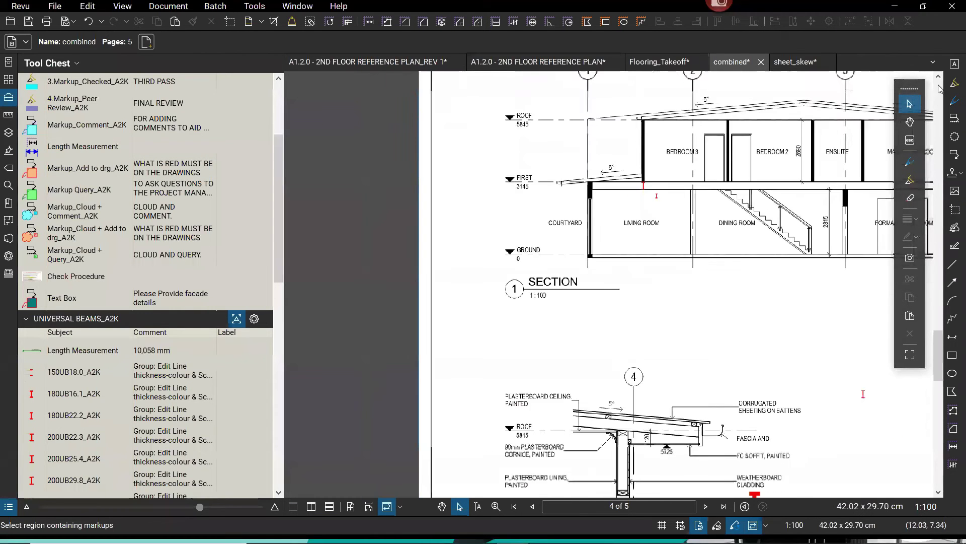
pyautogui.click(616, 507)
pyautogui.write('1')
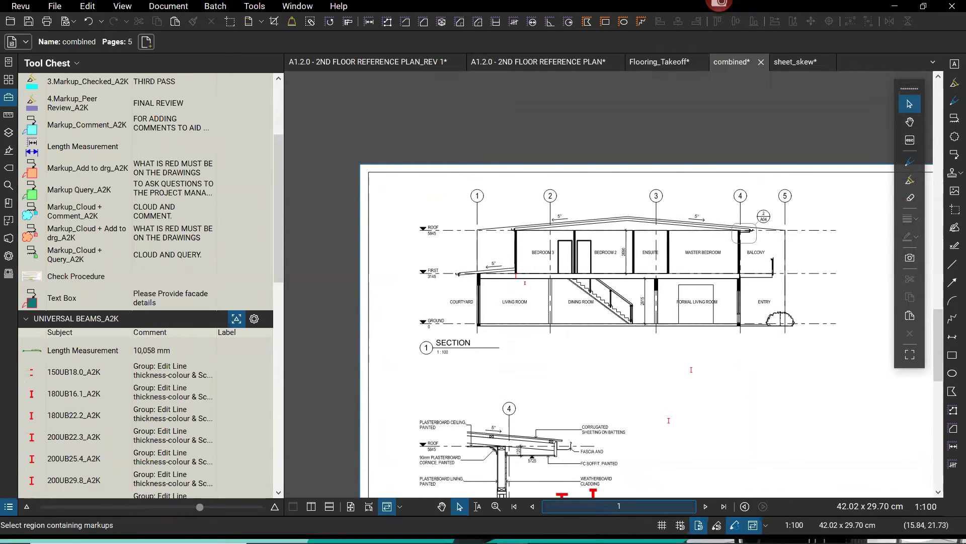
pyautogui.press('Return')
pyautogui.moveTo(882, 284)
pyautogui.mouseDown()
pyautogui.moveTo(689, 249)
pyautogui.moveTo(694, 240)
pyautogui.mouseUp()
pyautogui.hscroll(2, 712, 395)
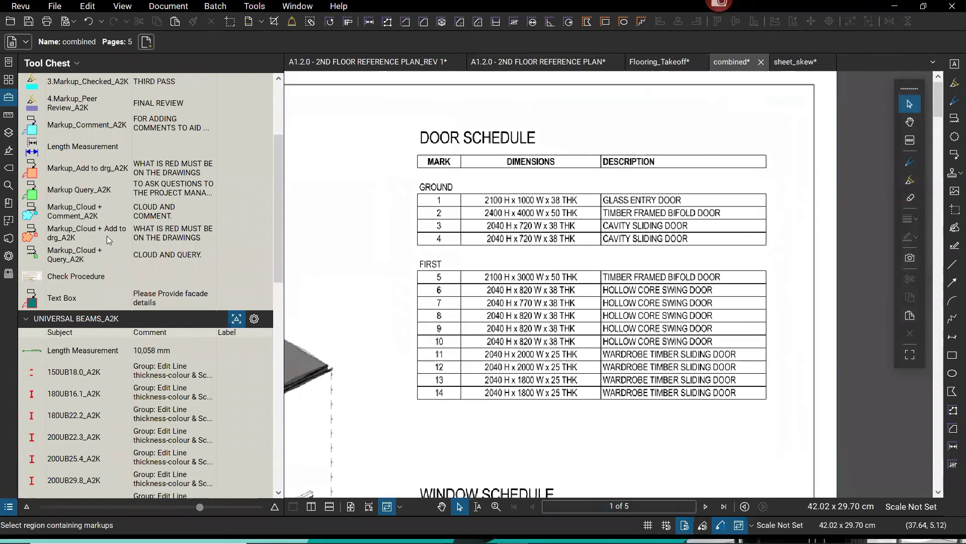
# Step: Export the page region enclosing the DOOR SCHEDULE table to an Excel workbook saved as combined.xlsx in the Webinar folder
pyautogui.moveTo(100, 231)
pyautogui.click(229, 352)
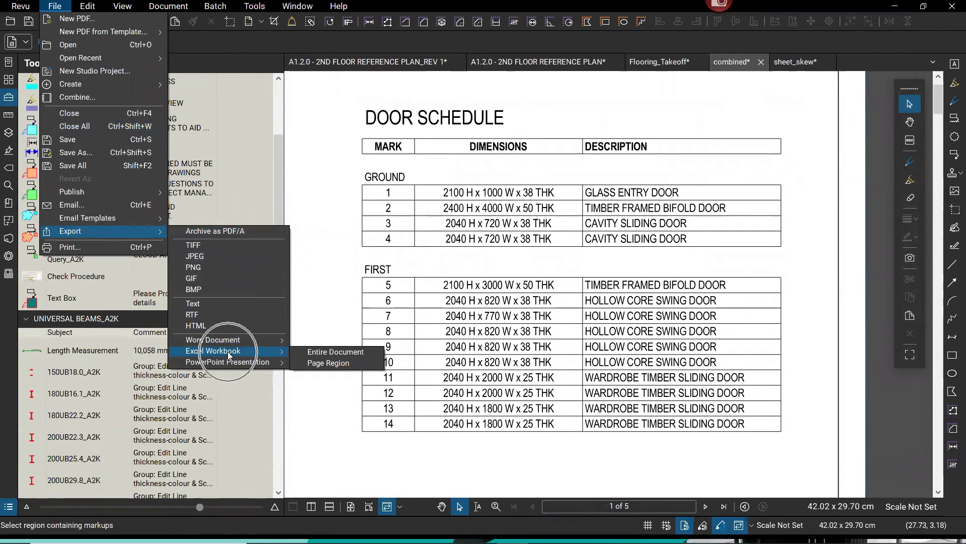
pyautogui.click(342, 364)
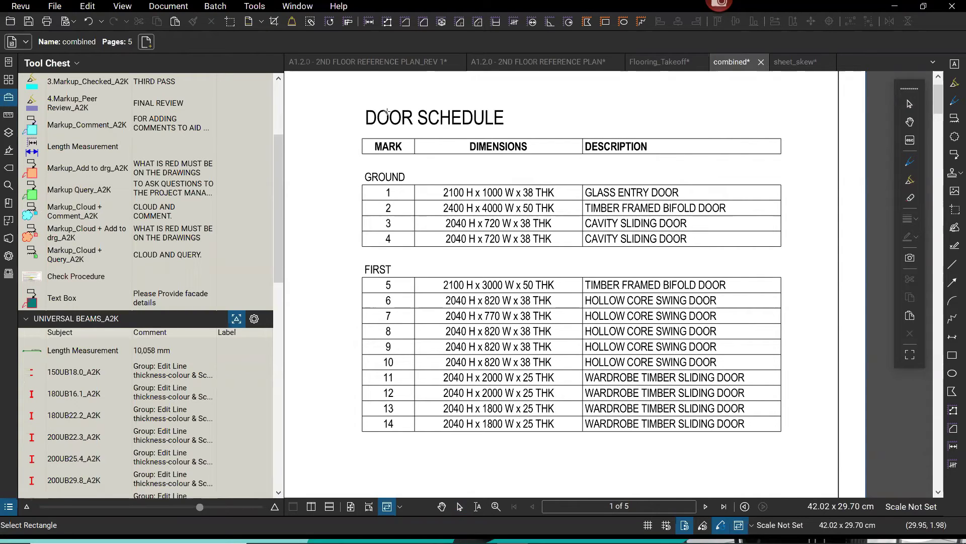
pyautogui.moveTo(348, 104); pyautogui.dragTo(797, 450)
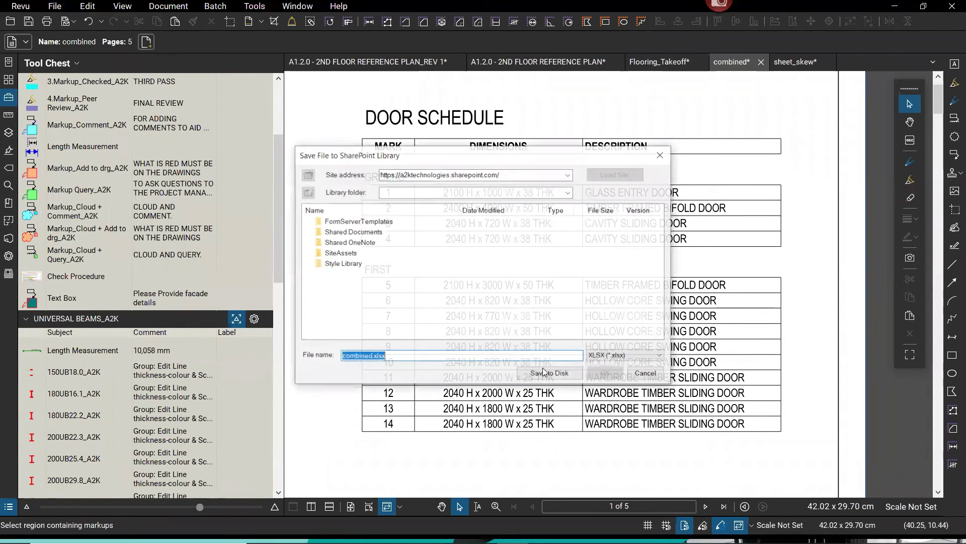
pyautogui.click(516, 373)
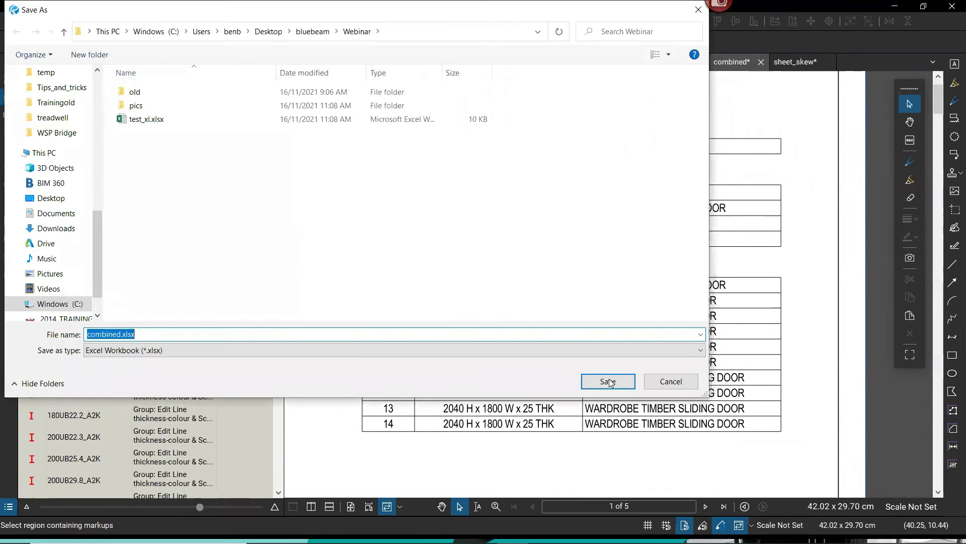
pyautogui.click(617, 381)
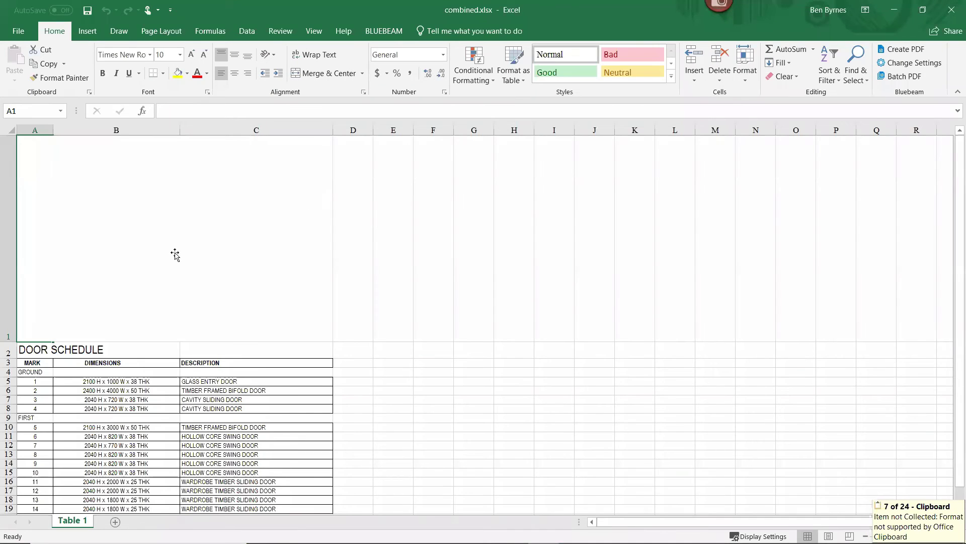
# Step: Delete the blank picture group and the tall empty first row above the door schedule in the exported workbook
pyautogui.click(71, 257)
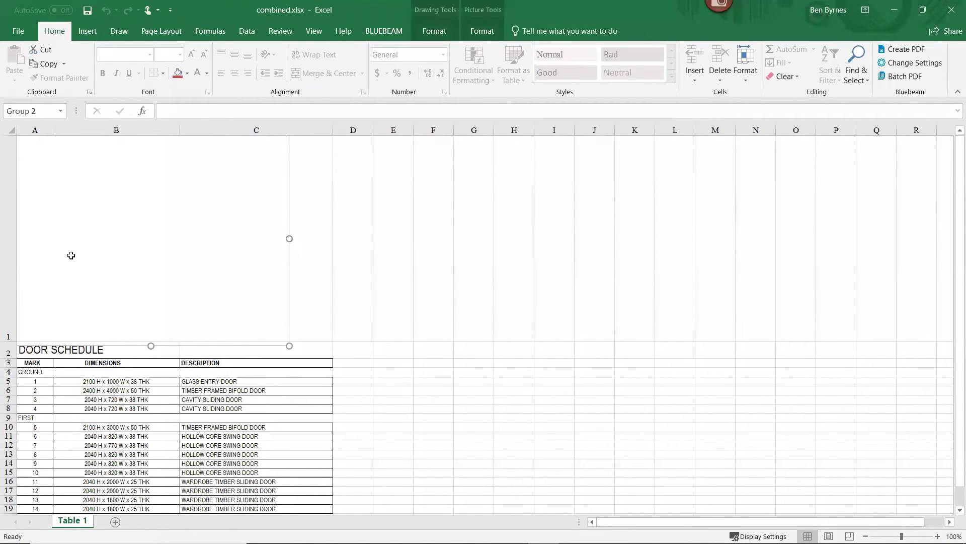
pyautogui.press('Delete')
pyautogui.click(9, 179)
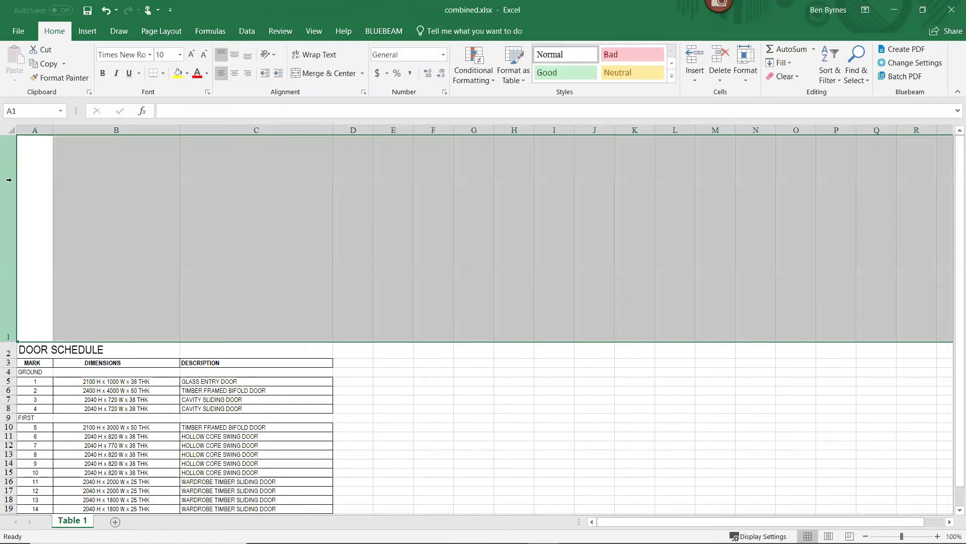
pyautogui.rightClick(15, 180)
pyautogui.click(43, 284)
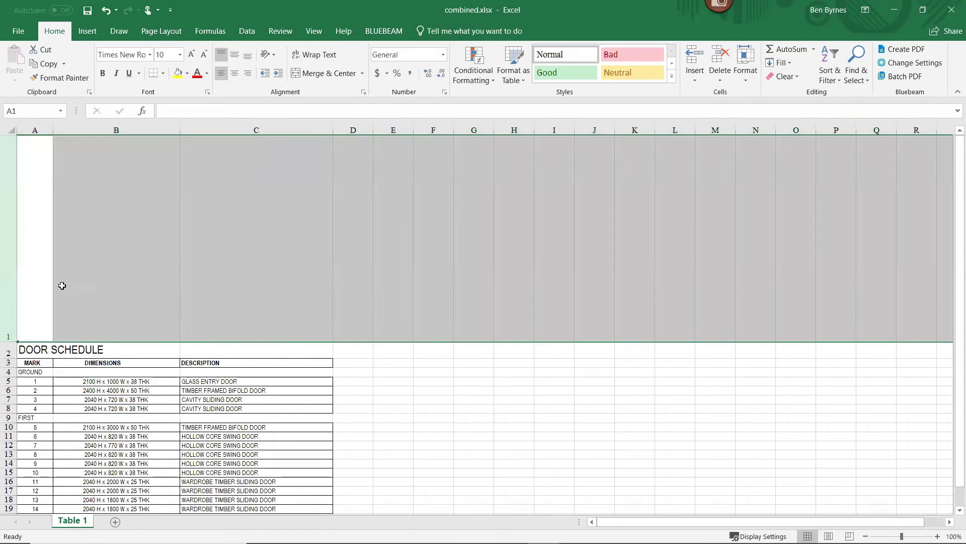
pyautogui.click(432, 345)
# Step: Examine the exported door schedule's marks, dimensions and description cells in the worksheet
pyautogui.scroll(1, 93, 293)
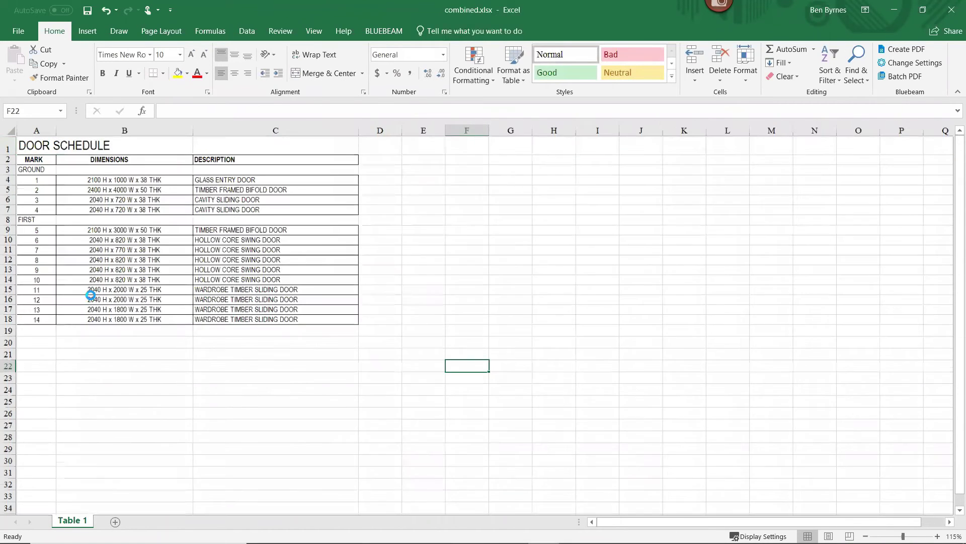
pyautogui.scroll(4, 306, 421)
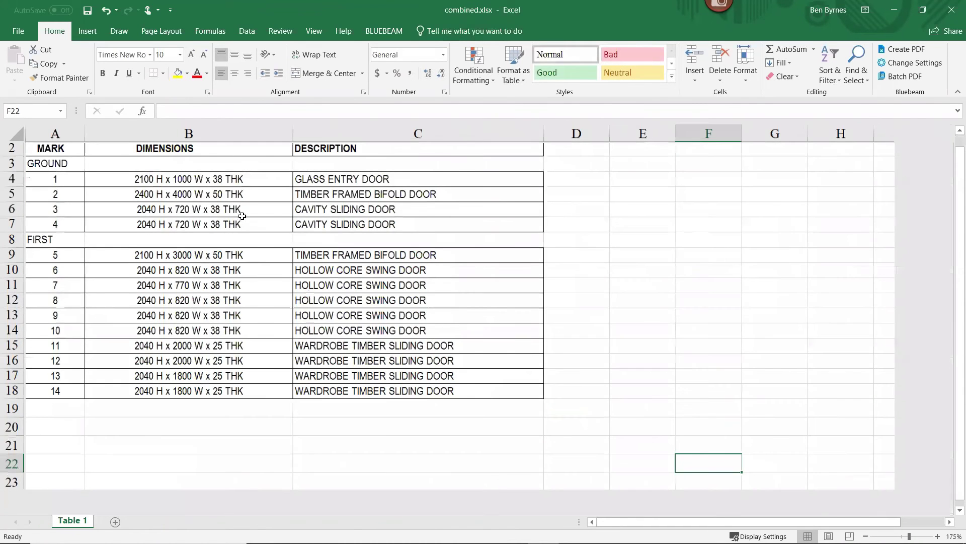
pyautogui.scroll(3, 242, 216)
pyautogui.scroll(-3, 413, 235)
pyautogui.click(402, 307)
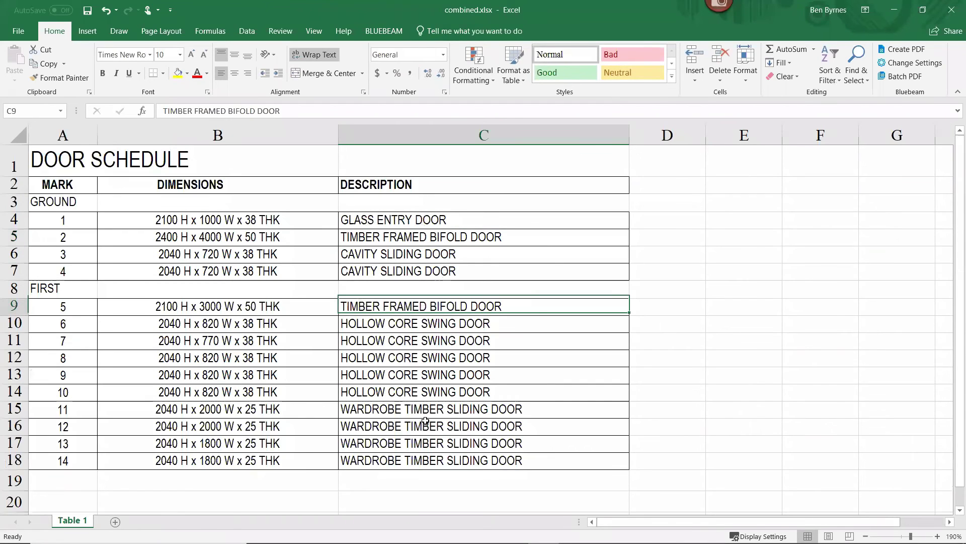
pyautogui.click(426, 425)
pyautogui.click(242, 414)
pyautogui.click(236, 446)
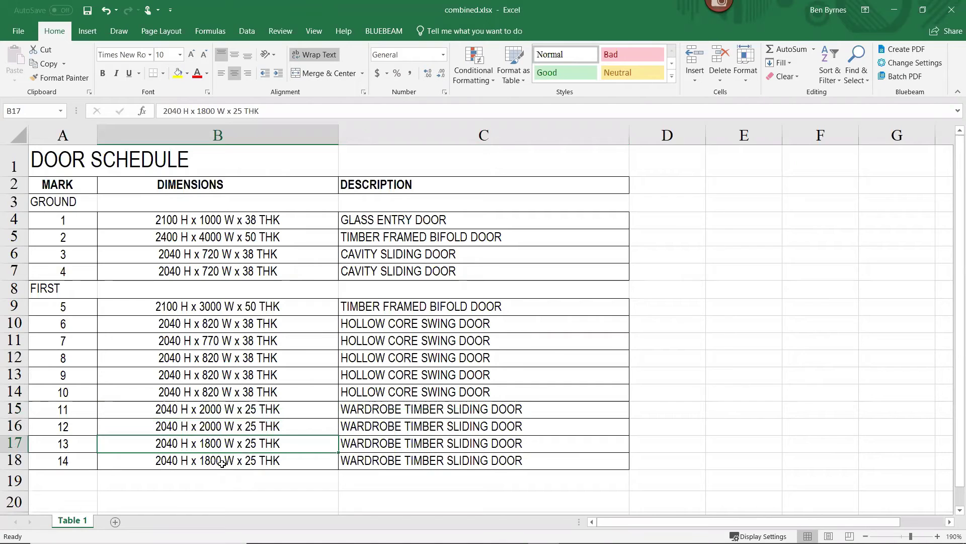
pyautogui.click(721, 440)
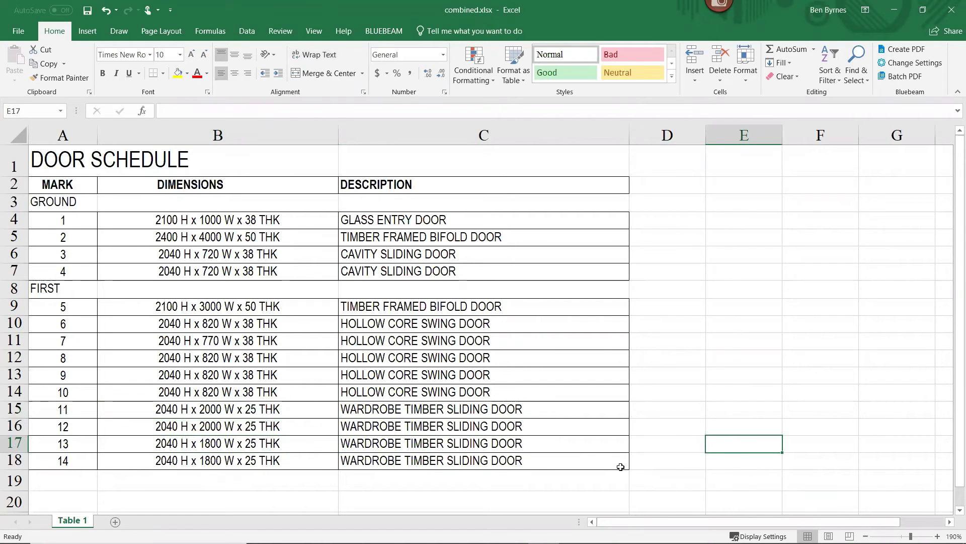
# Step: Copy the whole door schedule table, cells A1 to C18, from the worksheet
pyautogui.click(623, 467)
pyautogui.moveTo(622, 467); pyautogui.dragTo(75, 170)
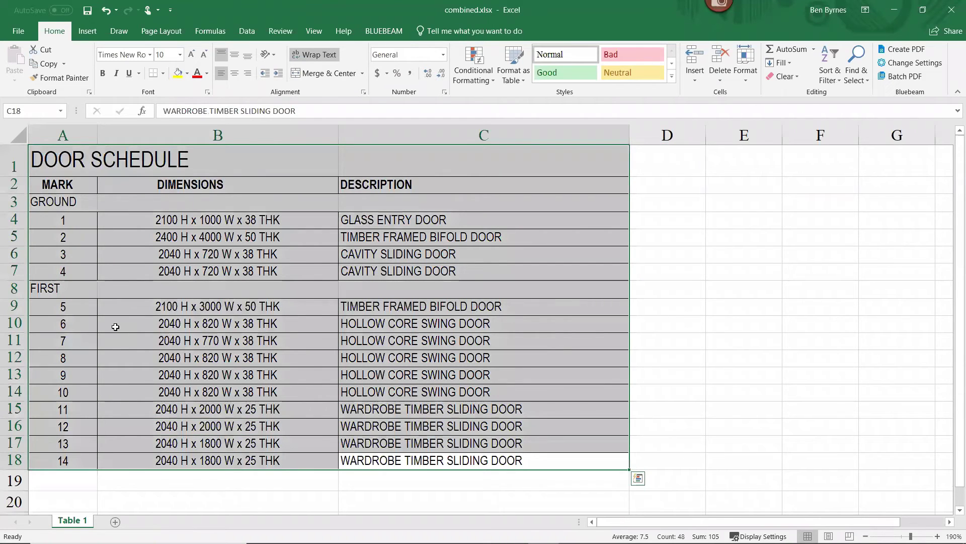
pyautogui.hotkey('ctrl', 'c')
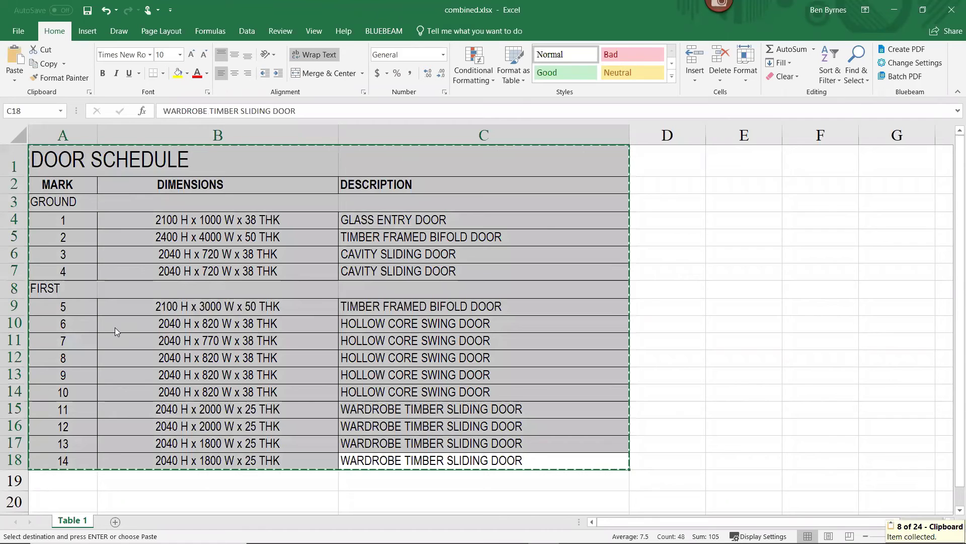
# Step: Switch back to Revu and go to page 4, the Section & Detail sheet of the combined document
pyautogui.hotkey('alt', 'Tab')
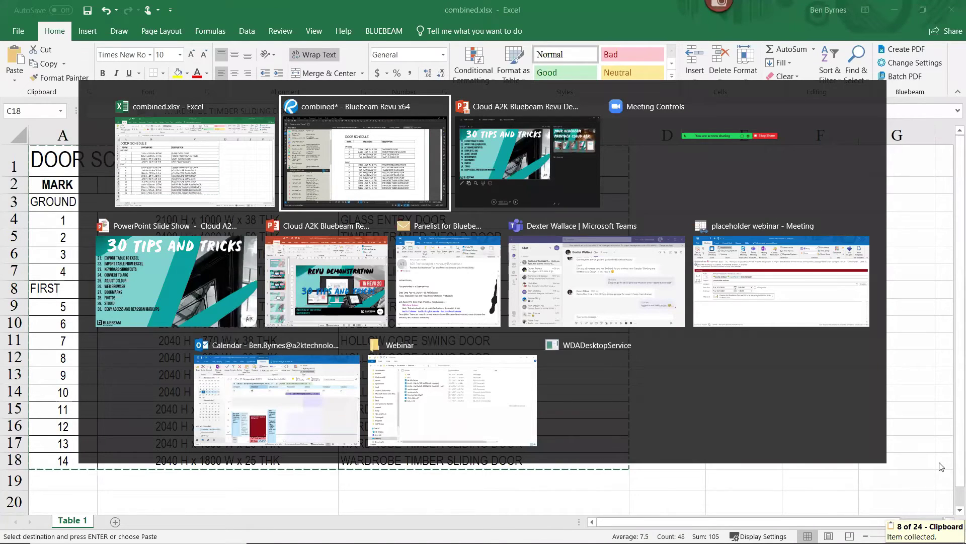
pyautogui.scroll(-5, 722, 260)
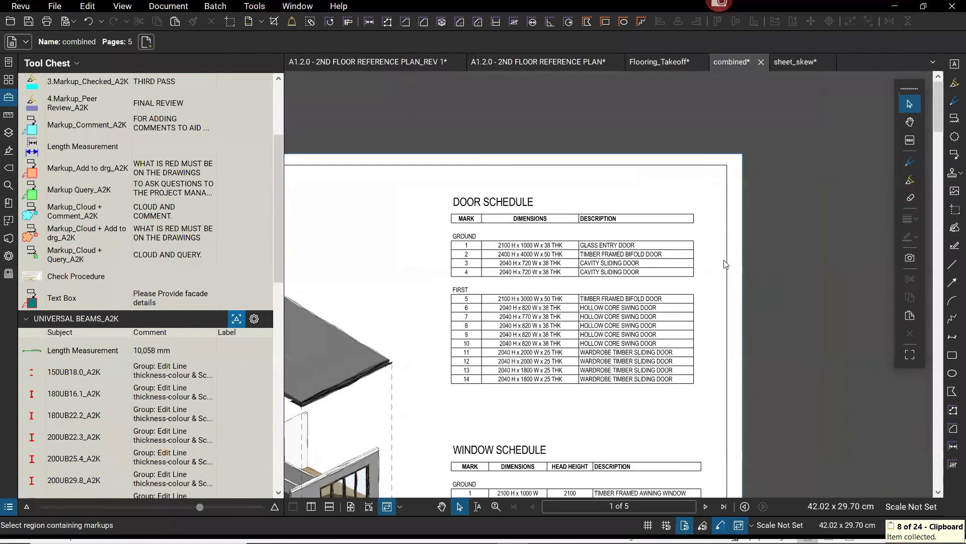
pyautogui.press('pagedown')
pyautogui.press('pagedown')
pyautogui.press('pagedown')
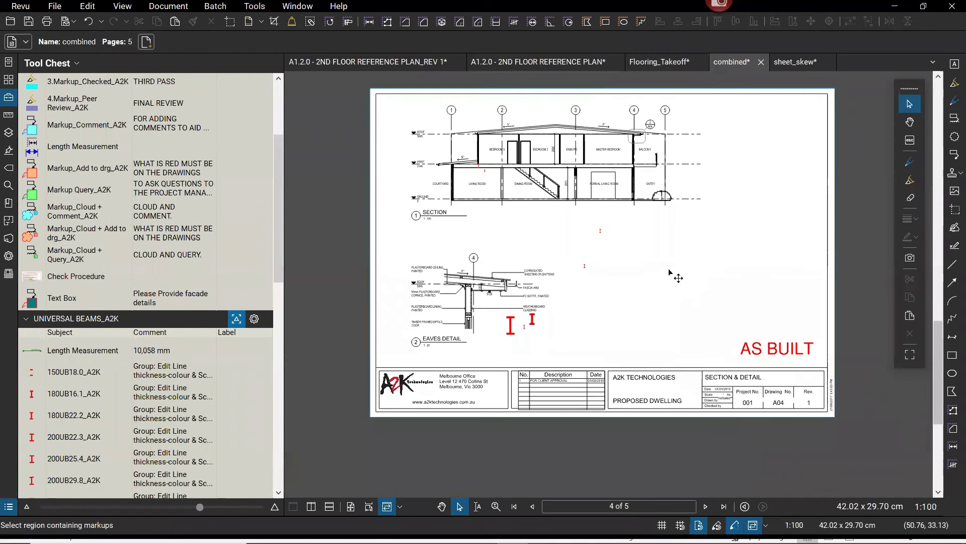
# Step: Paste the copied door schedule onto the Section & Detail sheet and fit it in the empty space above the AS BUILT stamp
pyautogui.hotkey('ctrl', 'v')
pyautogui.moveTo(847, 157); pyautogui.dragTo(578, 221)
pyautogui.moveTo(643, 264); pyautogui.dragTo(797, 336)
pyautogui.scroll(5, 799, 336)
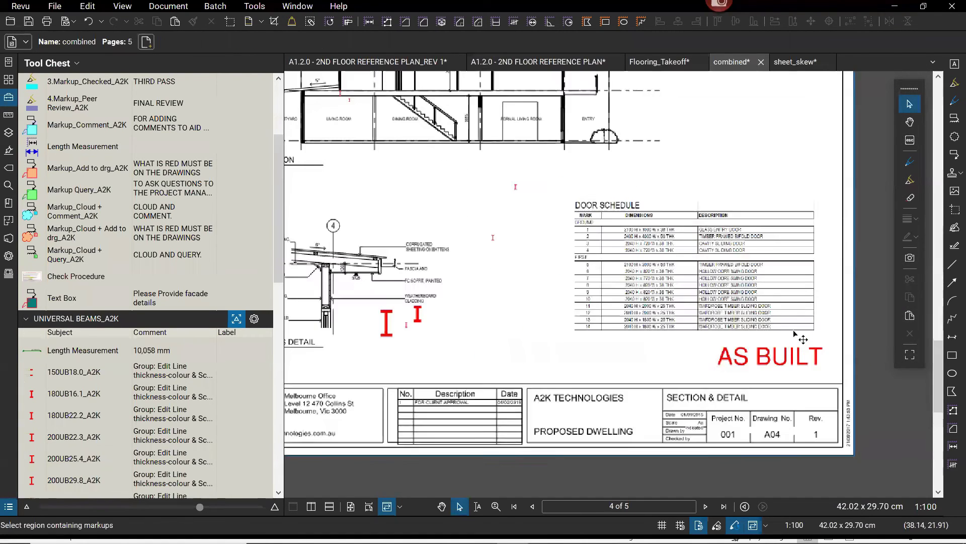
# Step: Examine the pasted door schedule's legibility up close and check how it selects as a single image markup
pyautogui.scroll(2, 528, 397)
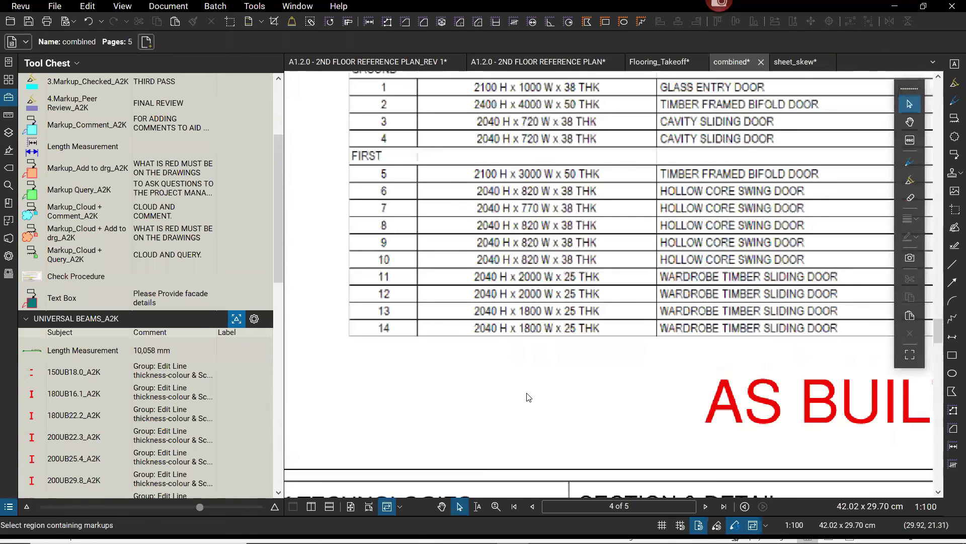
pyautogui.scroll(1, 528, 397)
pyautogui.scroll(1, 602, 262)
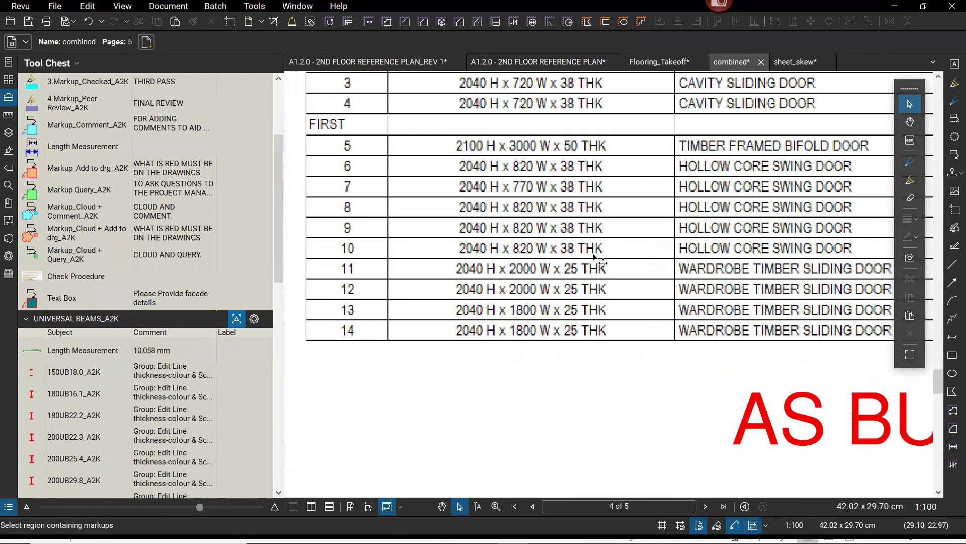
pyautogui.scroll(-1, 602, 262)
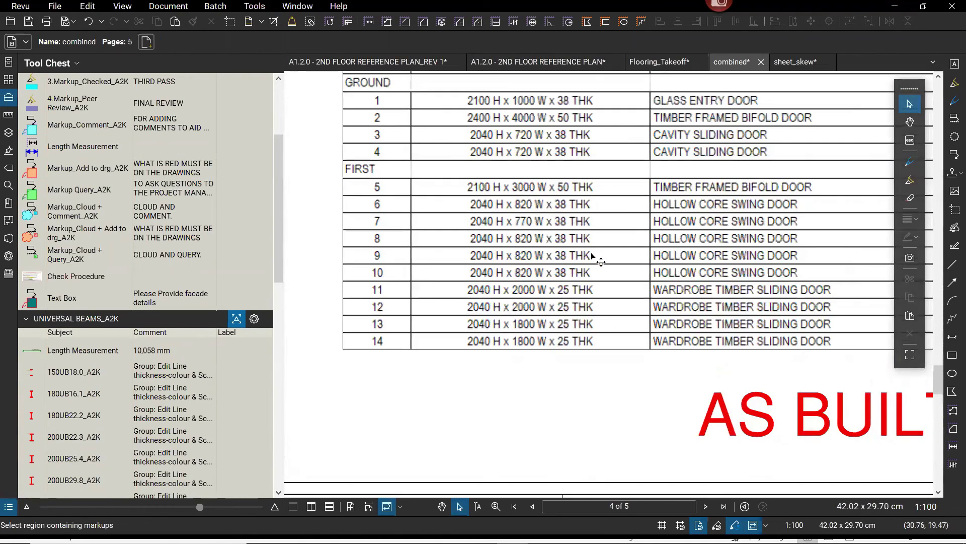
pyautogui.click(600, 262)
pyautogui.scroll(-3, 601, 261)
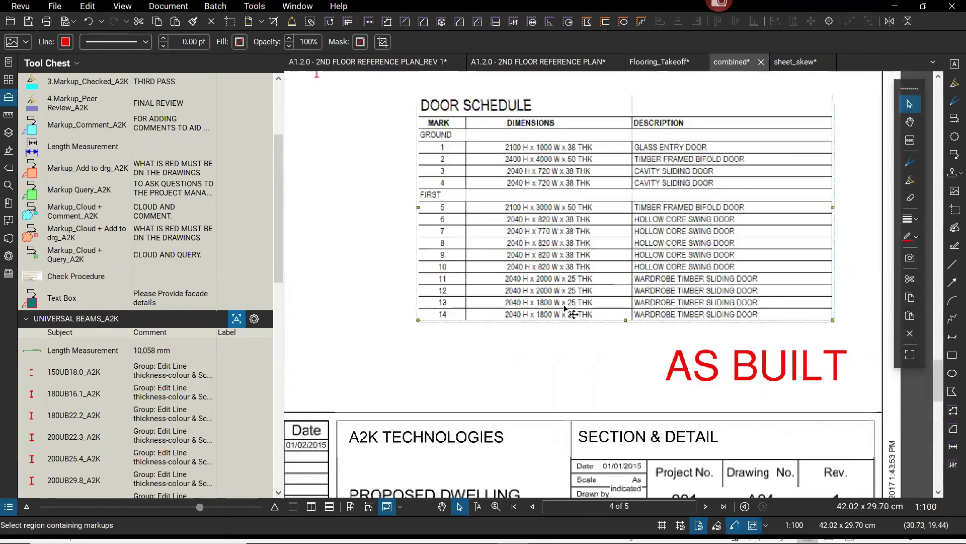
pyautogui.scroll(1, 544, 363)
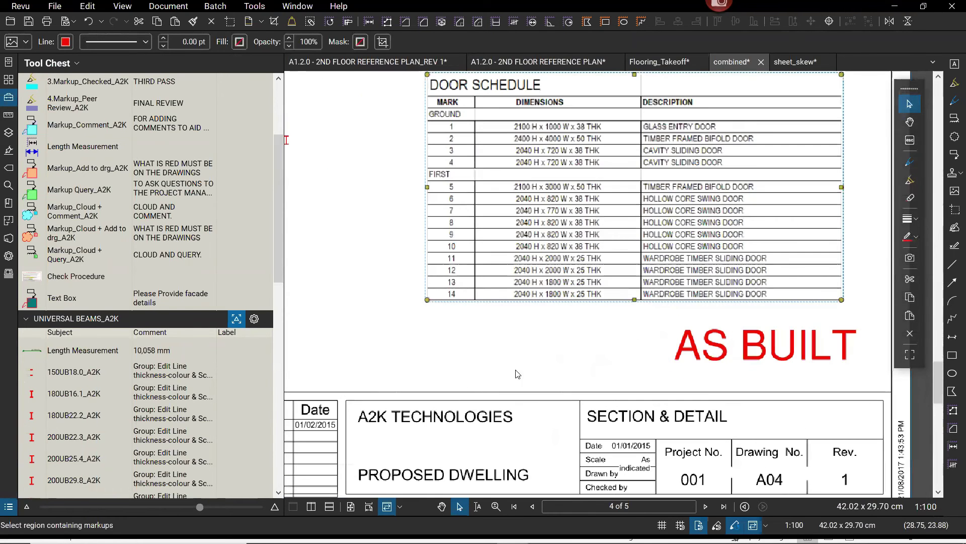
pyautogui.click(479, 385)
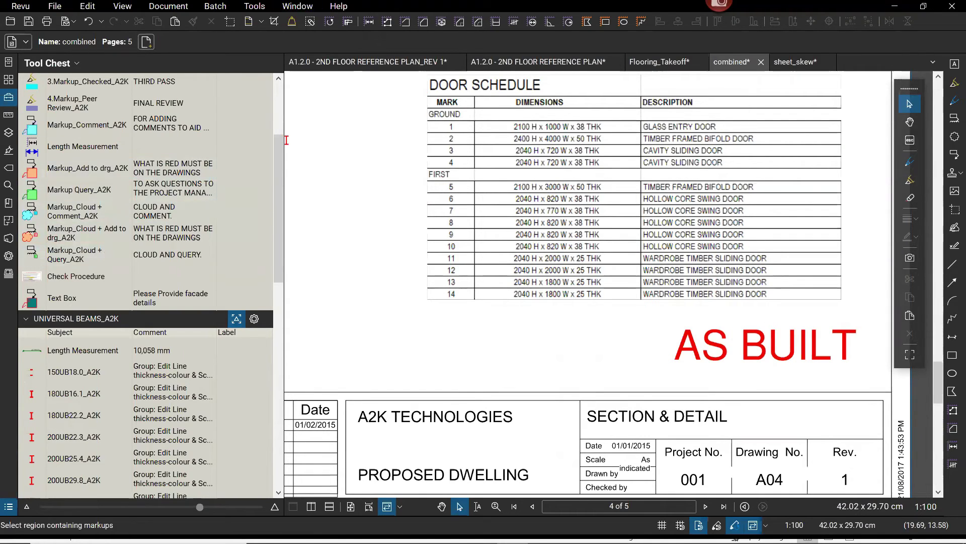
# Step: Open the Keyboard Shortcuts Guide and examine its Markup and Measure shortcut tables
pyautogui.click(341, 7)
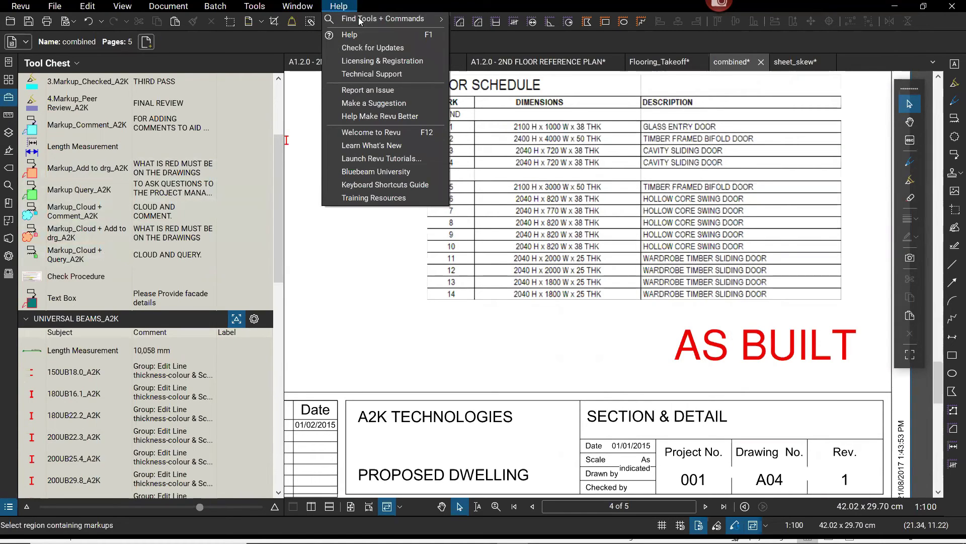
pyautogui.click(419, 185)
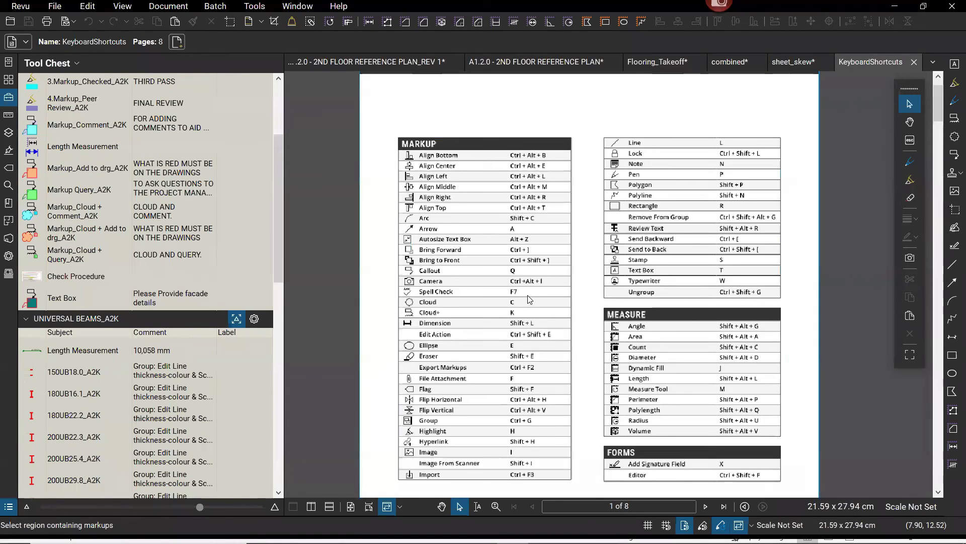
pyautogui.scroll(2, 527, 296)
pyautogui.scroll(1, 543, 277)
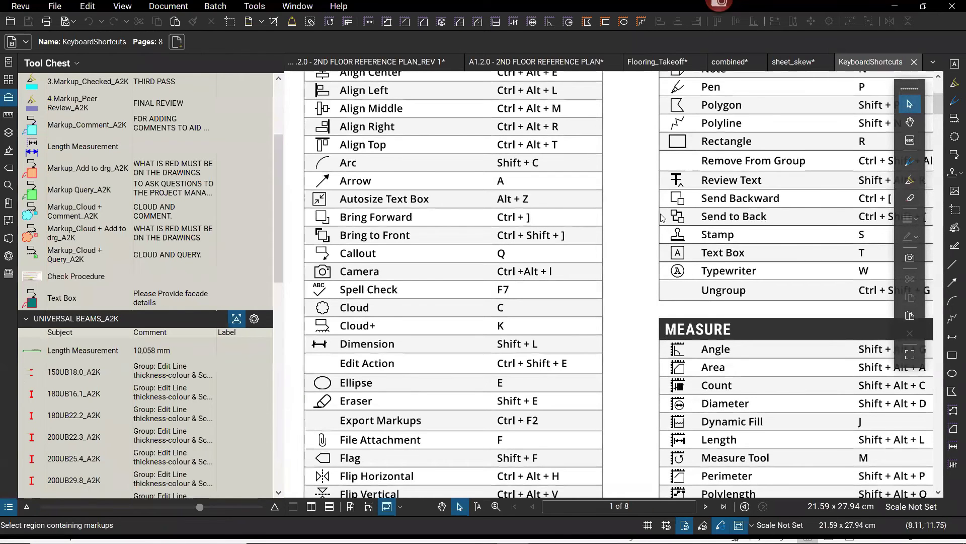
pyautogui.scroll(1, 662, 215)
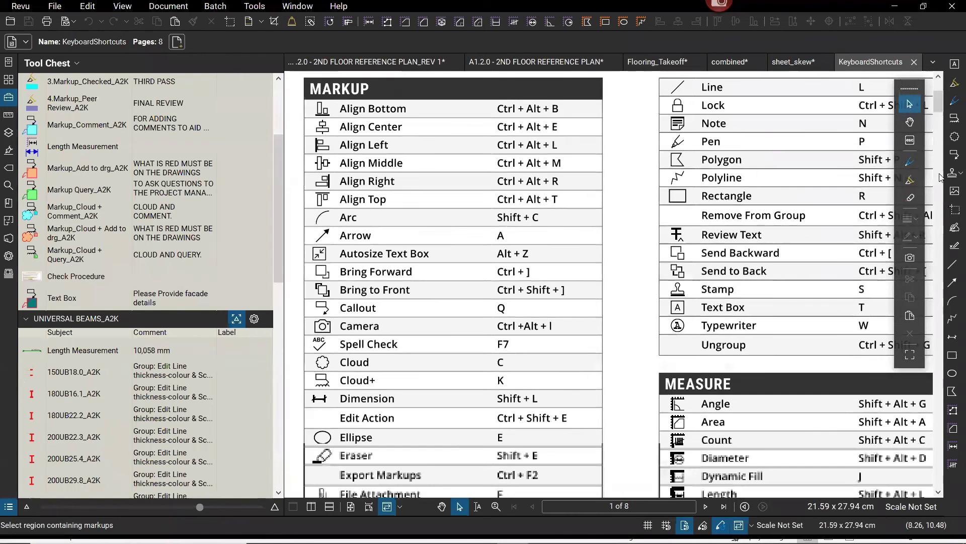
pyautogui.hotkey('ctrl', '-')
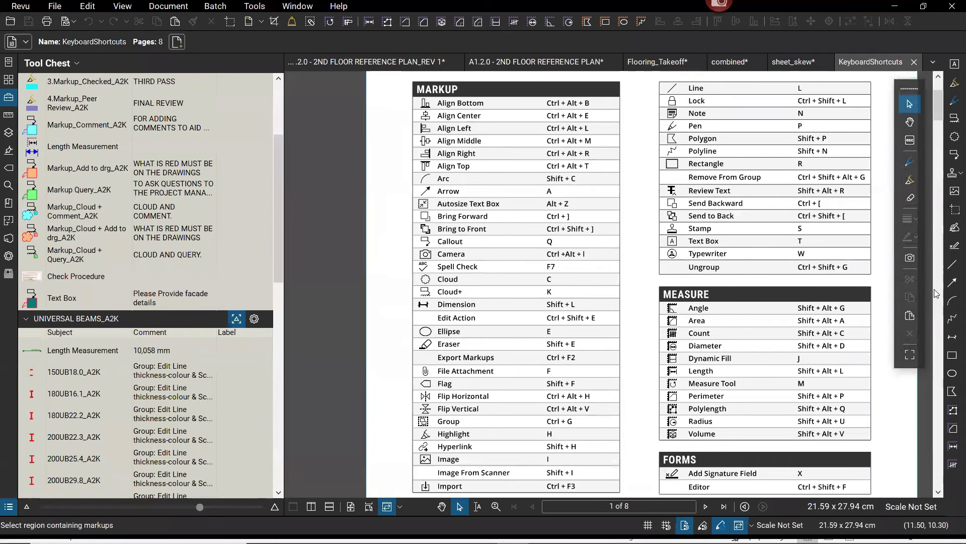
pyautogui.hotkey('ctrl', '-')
# Step: Look through the guide's Document and Window shortcuts and its mouse navigation pages for 2D and 3D
pyautogui.scroll(-5, 549, 281)
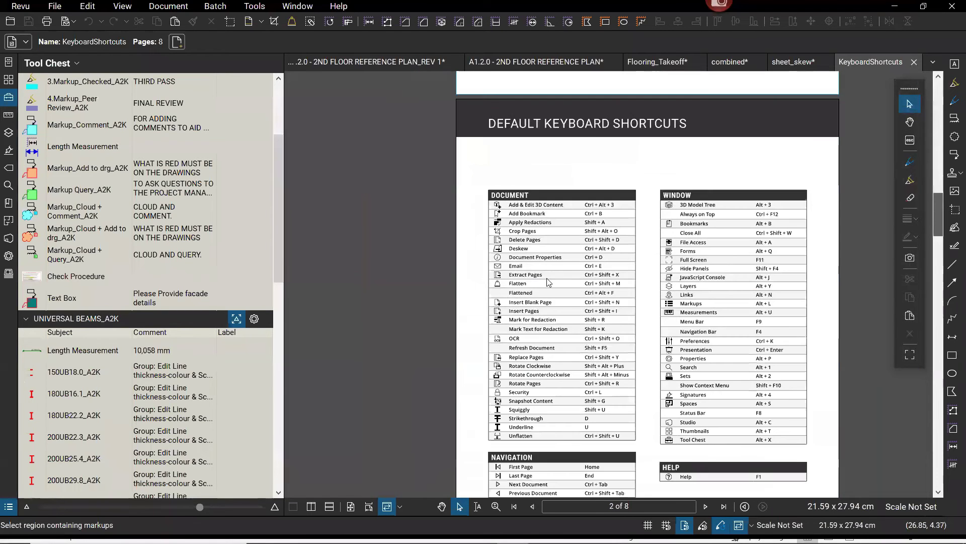
pyautogui.scroll(-15, 602, 282)
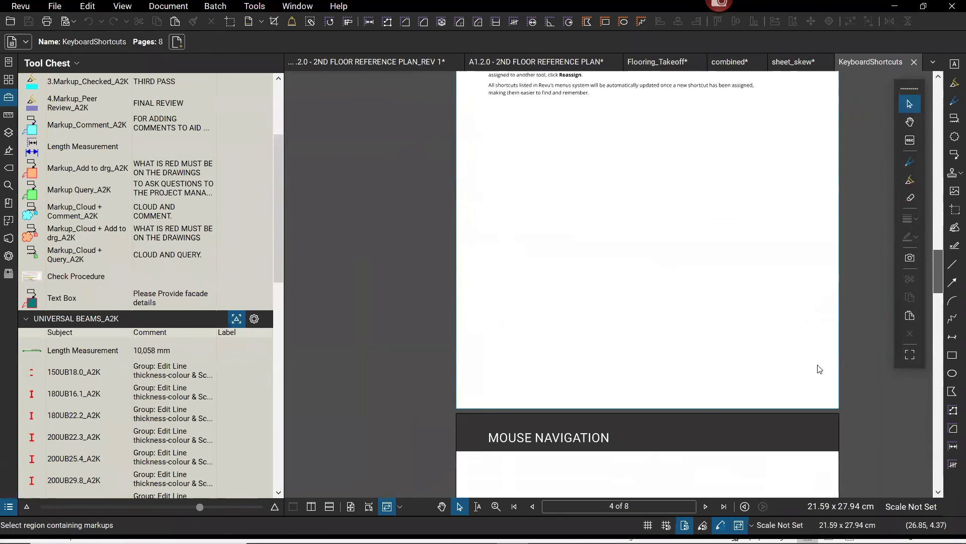
pyautogui.hotkey('ctrl', '+')
pyautogui.scroll(-5, 820, 369)
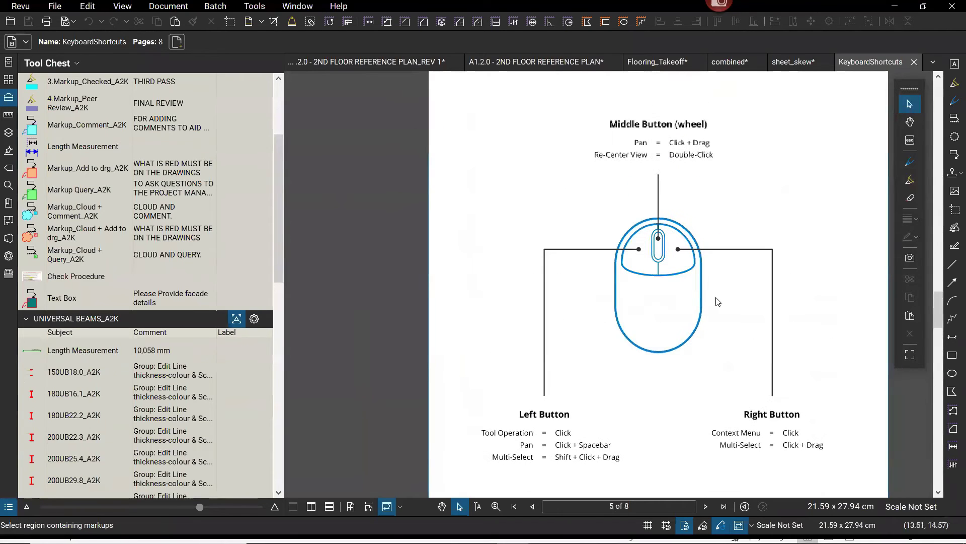
pyautogui.scroll(-3, 876, 421)
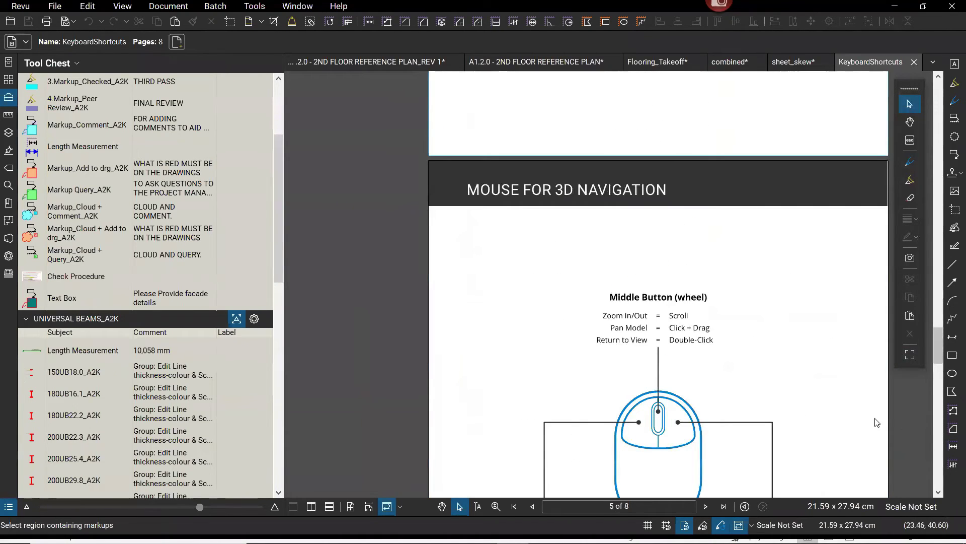
pyautogui.scroll(-4, 876, 422)
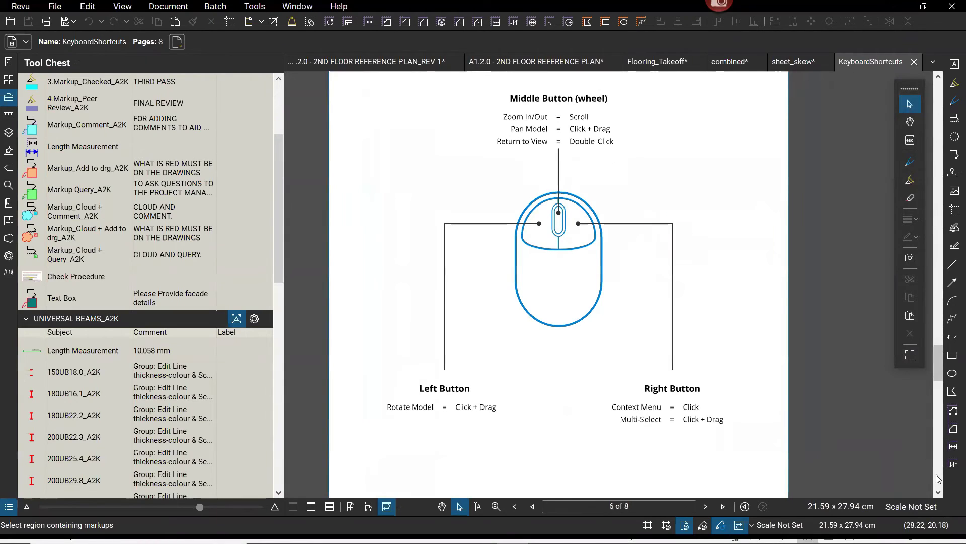
# Step: Read the guide's Modifier Keys page and close the KeyboardShortcuts document
pyautogui.scroll(-3, 937, 478)
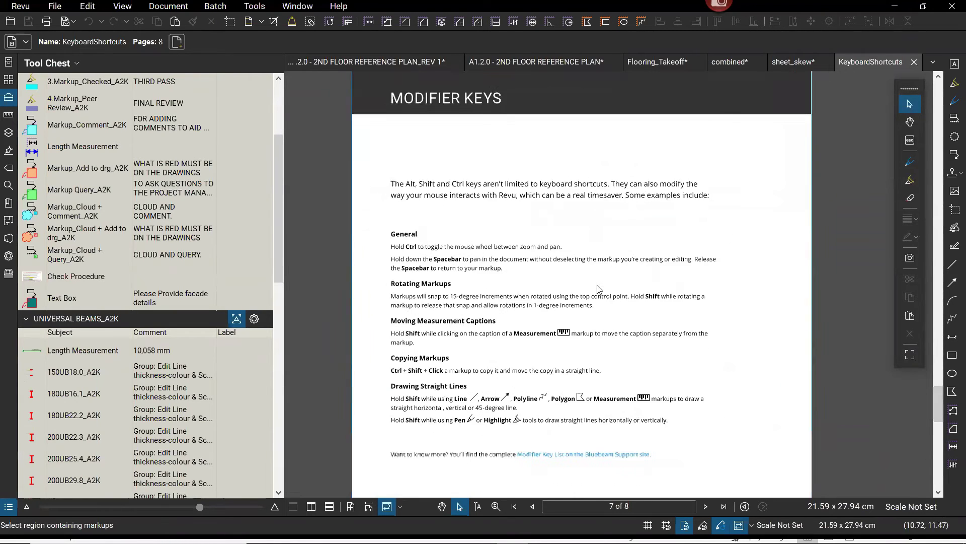
pyautogui.scroll(1, 411, 236)
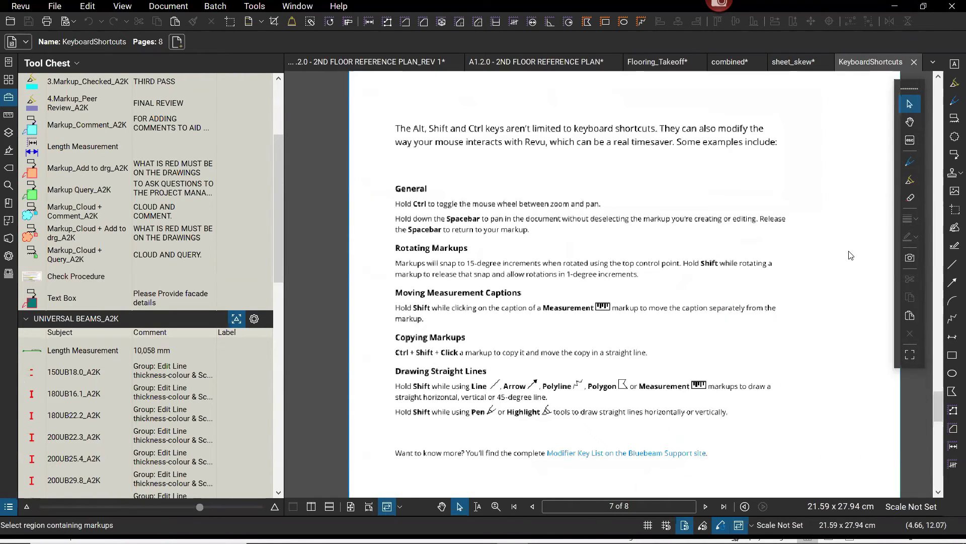
pyautogui.scroll(1, 437, 302)
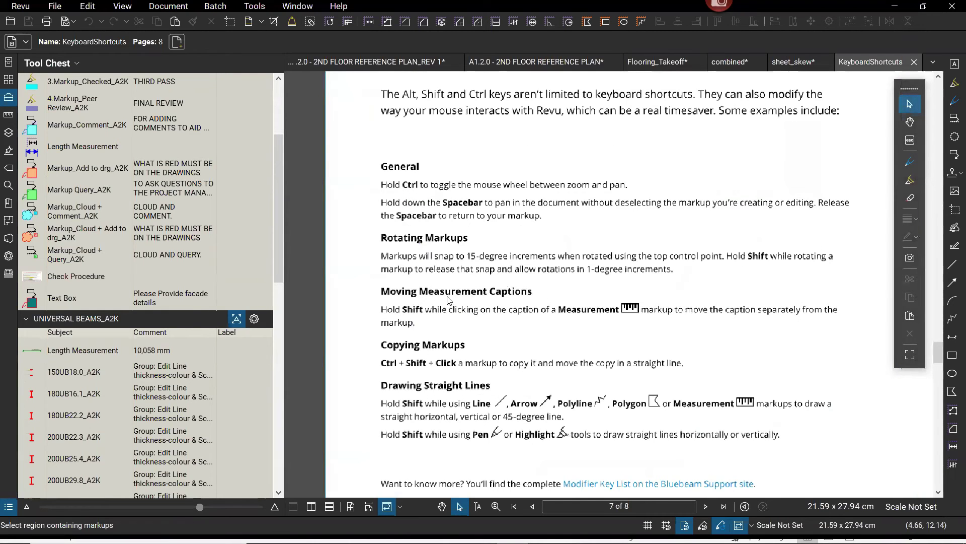
pyautogui.scroll(1, 465, 300)
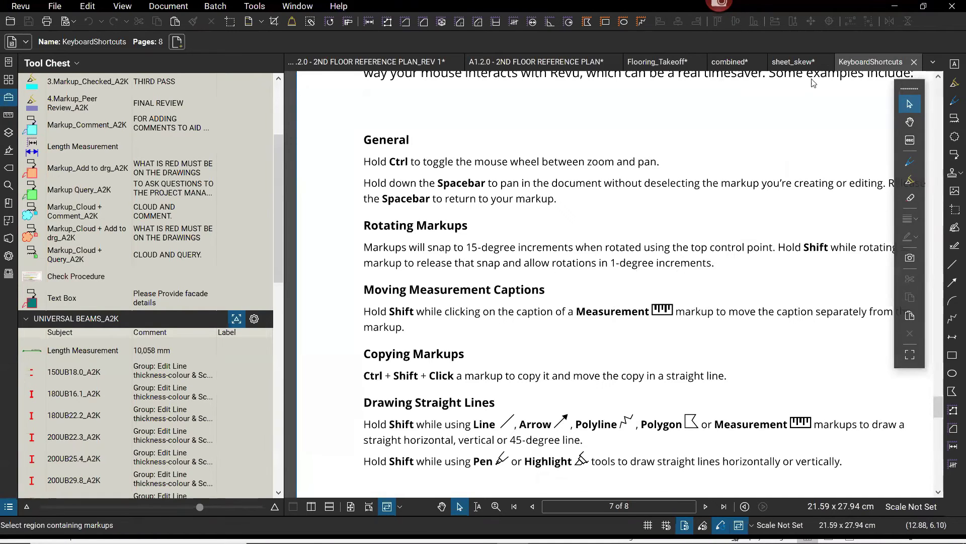
pyautogui.click(914, 62)
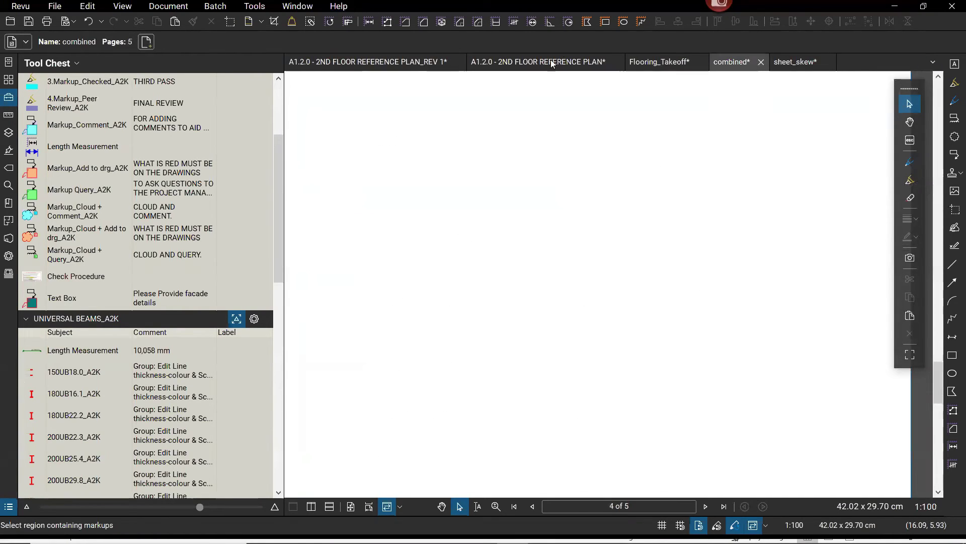
# Step: Open the keyboard shortcut settings and select the Polyline Sketch to Scale tool for a shortcut assignment
pyautogui.click(240, 209)
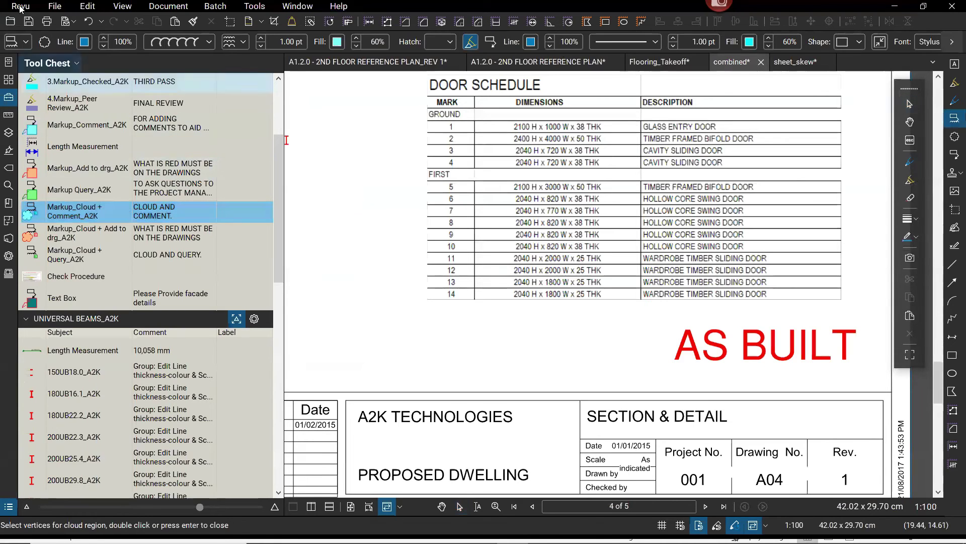
pyautogui.click(20, 6)
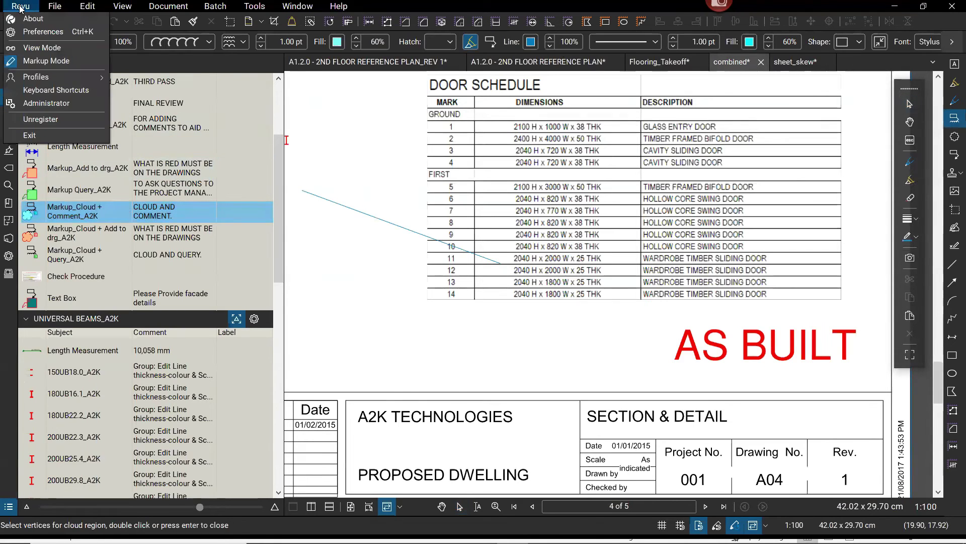
pyautogui.click(73, 91)
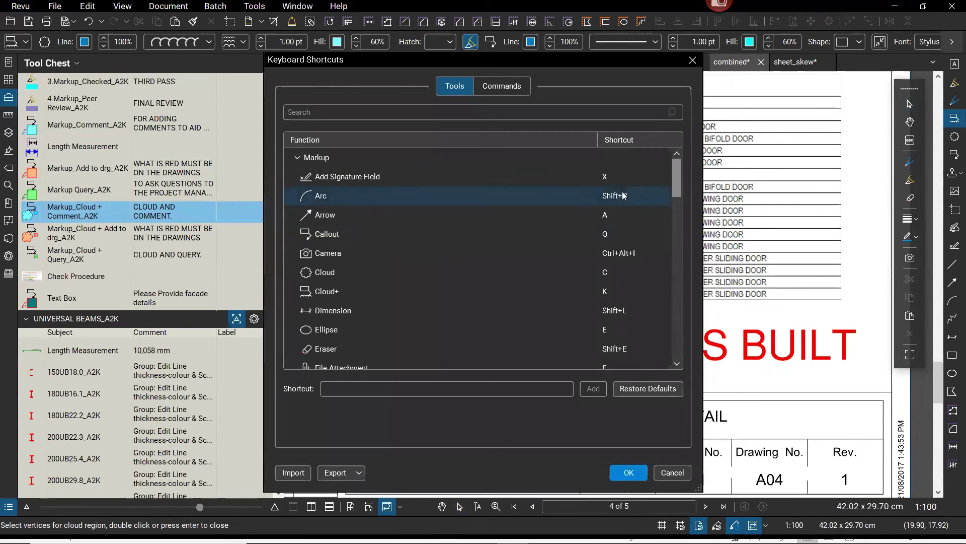
pyautogui.moveTo(675, 166); pyautogui.dragTo(680, 296)
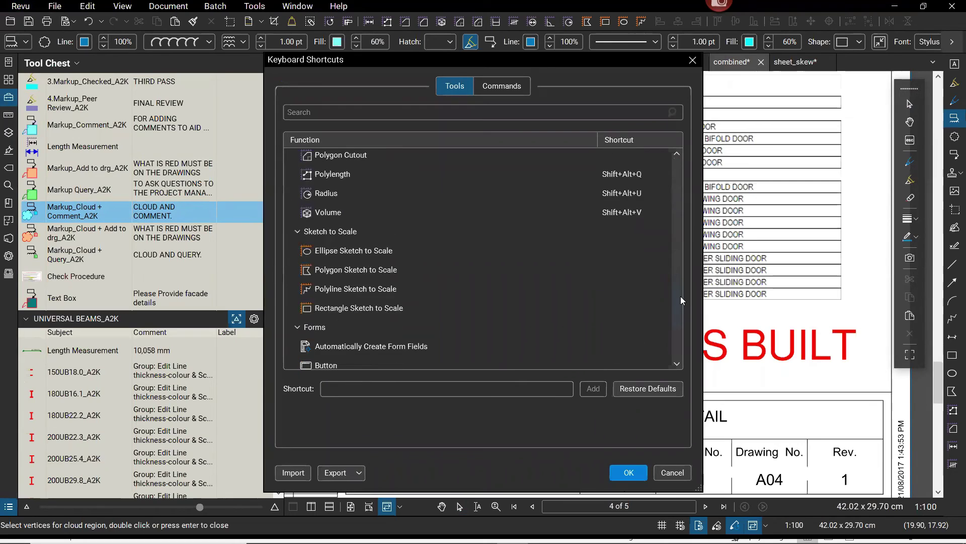
pyautogui.click(363, 289)
pyautogui.click(531, 388)
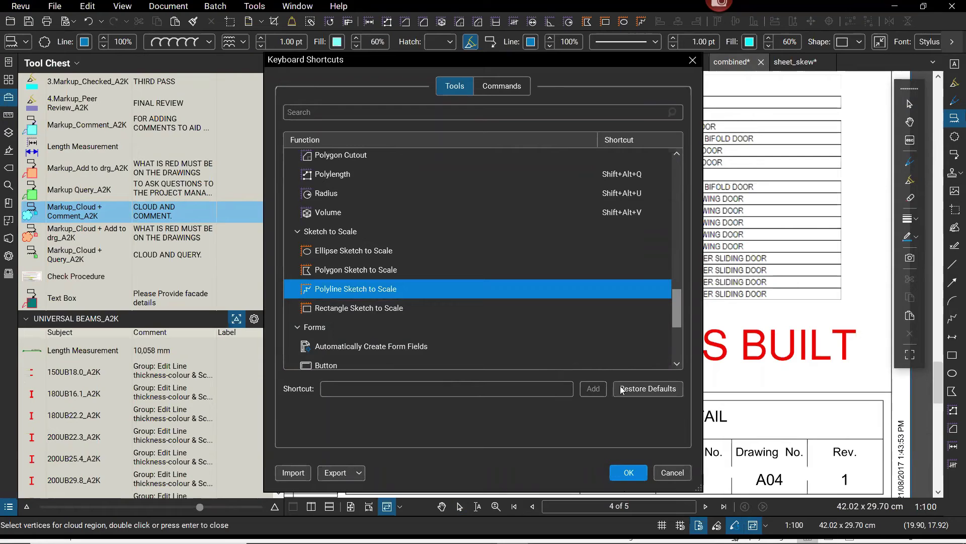
# Step: Review the options for restoring, exporting and importing shortcuts, then leave the settings and cancel the pending cloud markup
pyautogui.click(637, 389)
pyautogui.click(638, 389)
pyautogui.click(341, 477)
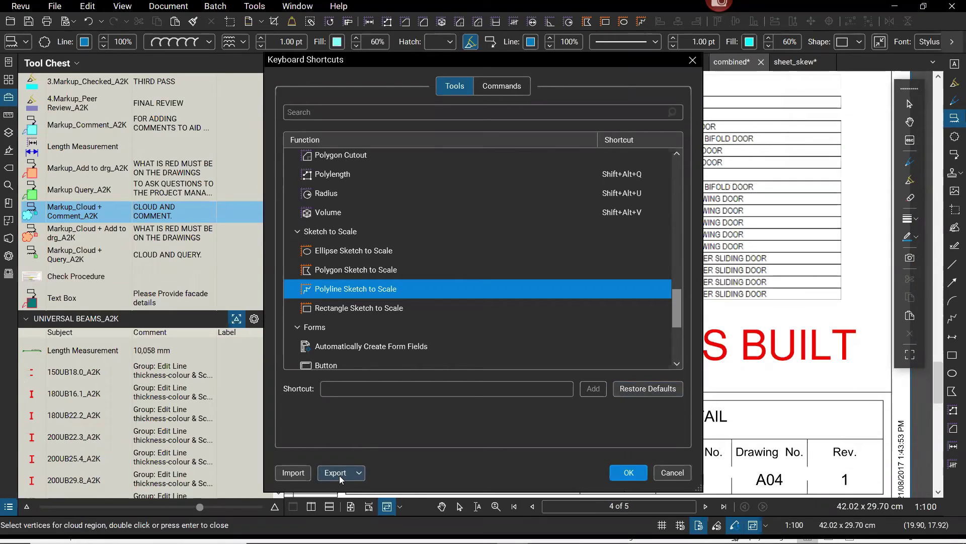
pyautogui.click(288, 477)
pyautogui.press('Escape')
pyautogui.press('Escape')
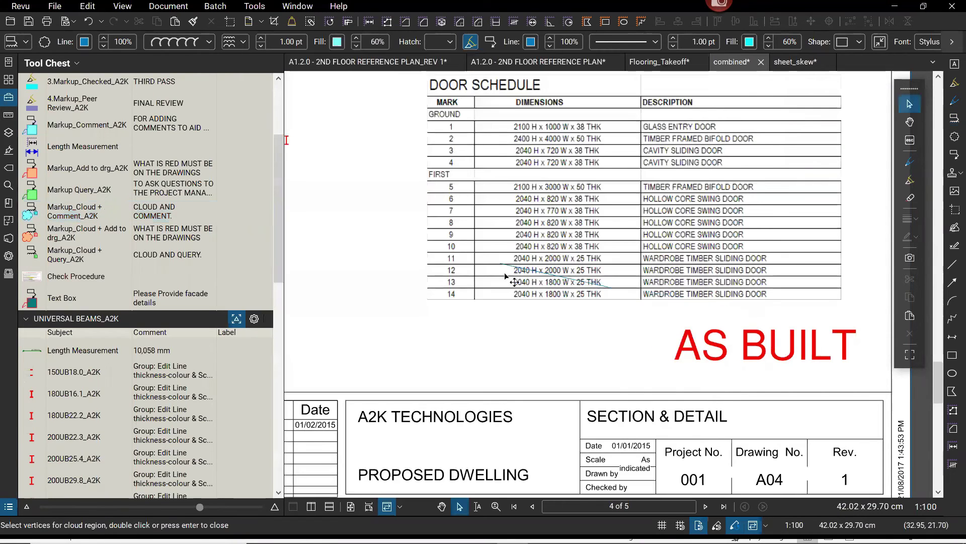
# Step: Switch to the Flooring_Takeoff document and select the Timber area measurement over the concession
pyautogui.moveTo(486, 334); pyautogui.dragTo(575, 354)
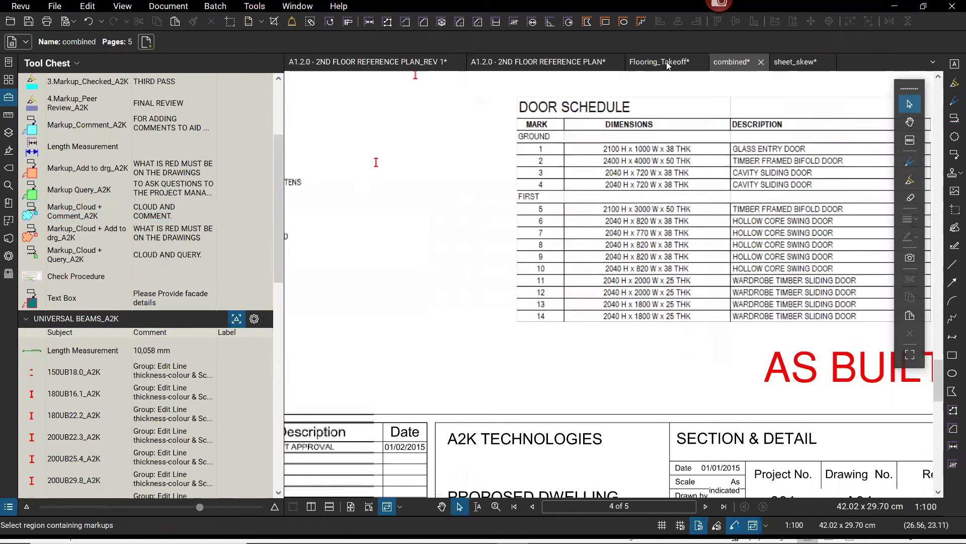
pyautogui.scroll(1, 496, 283)
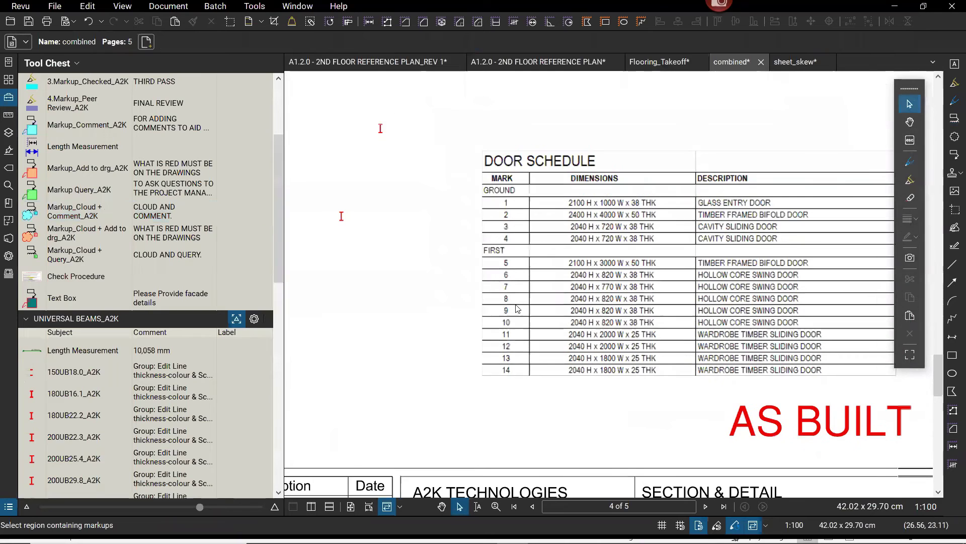
pyautogui.hotkey('ctrl', 'Tab')
pyautogui.scroll(-1, 514, 342)
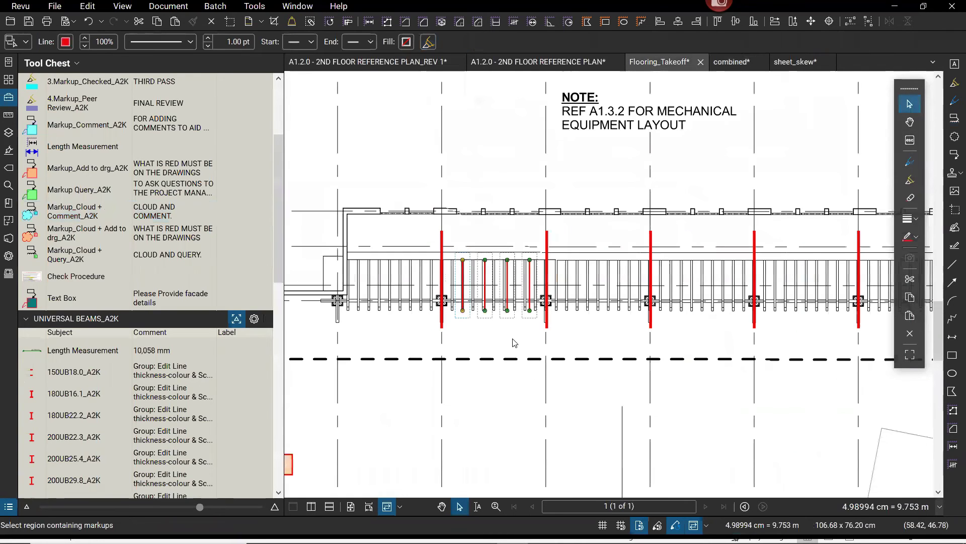
pyautogui.scroll(-3, 515, 343)
pyautogui.scroll(-1, 531, 323)
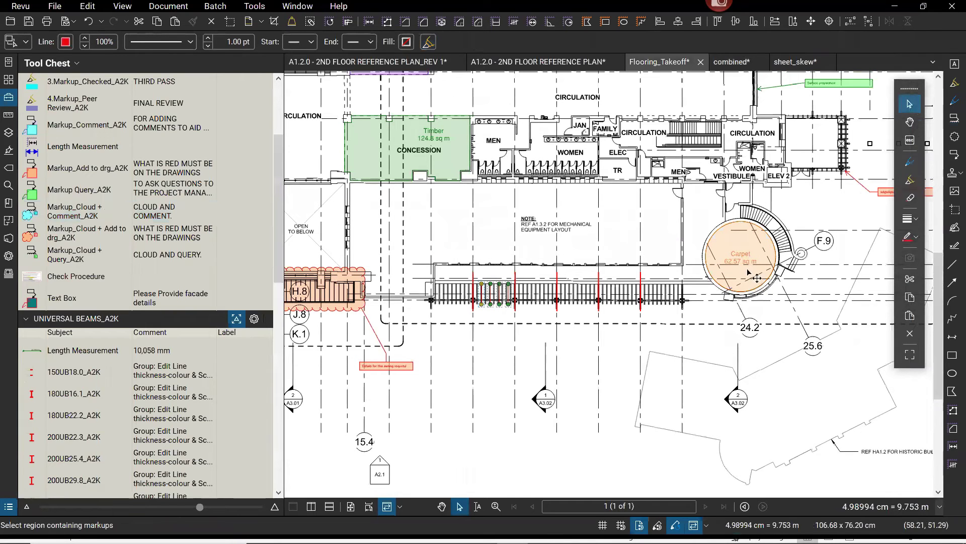
pyautogui.scroll(3, 740, 270)
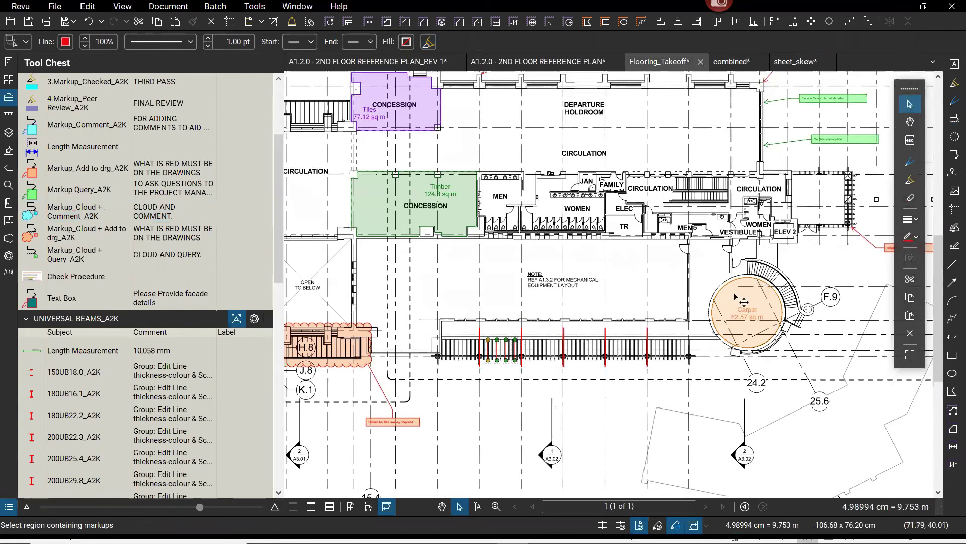
pyautogui.scroll(2, 751, 329)
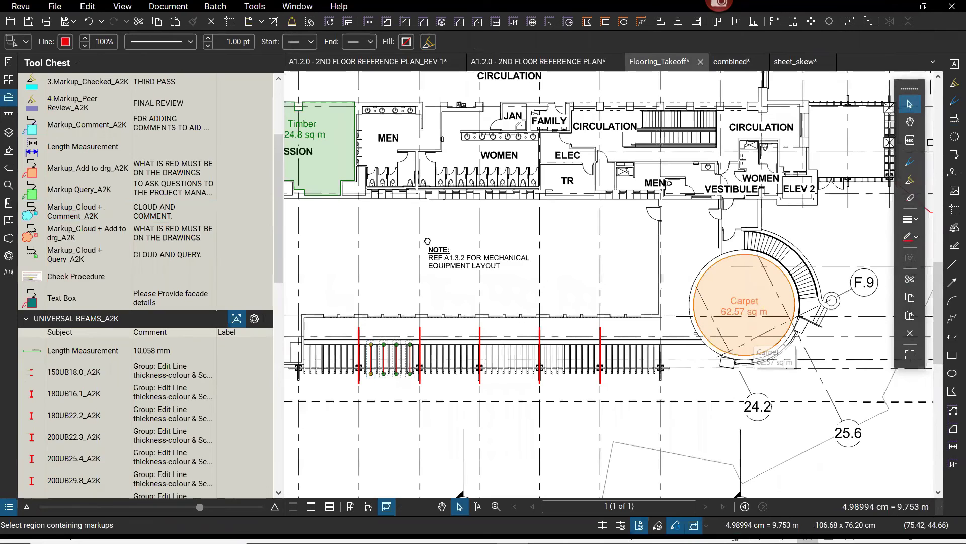
pyautogui.scroll(1, 621, 402)
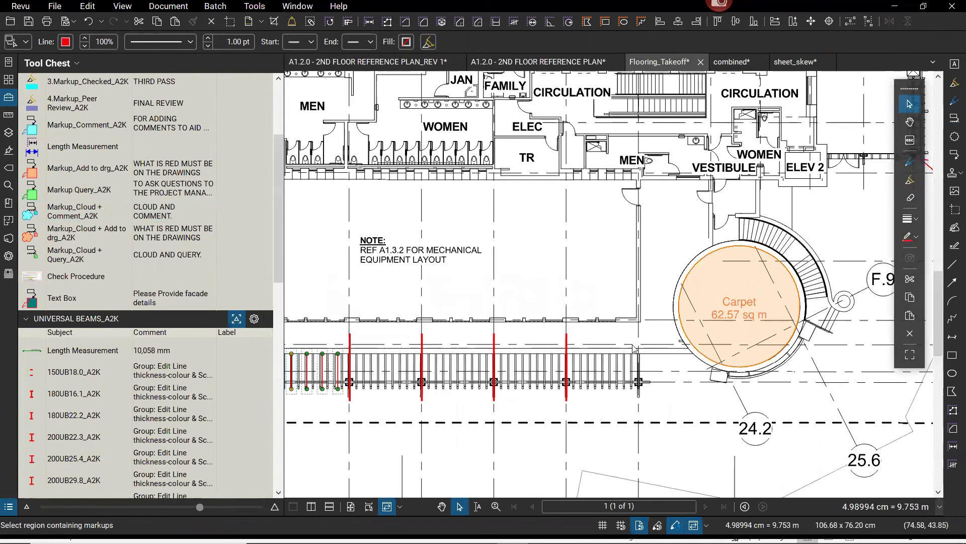
pyautogui.scroll(-3, 612, 334)
pyautogui.scroll(5, 612, 334)
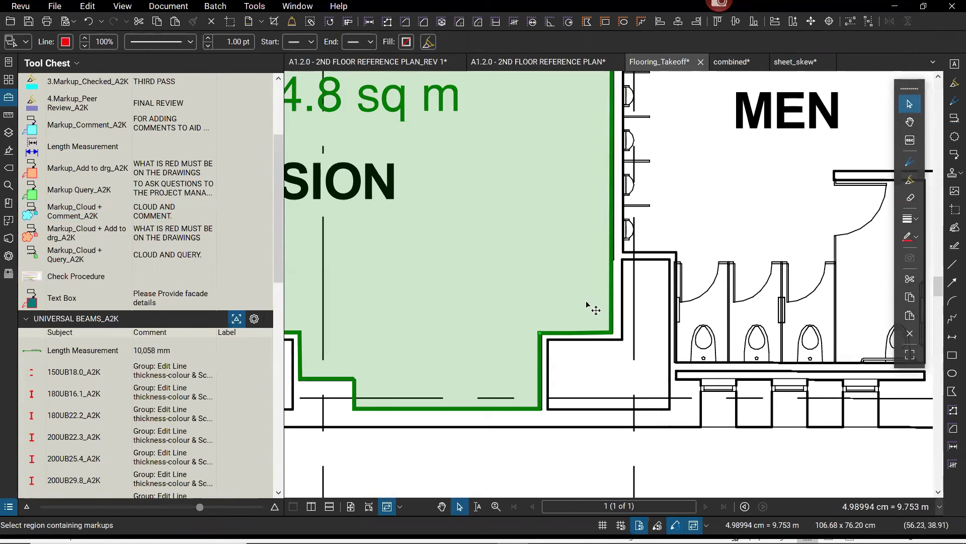
pyautogui.click(581, 334)
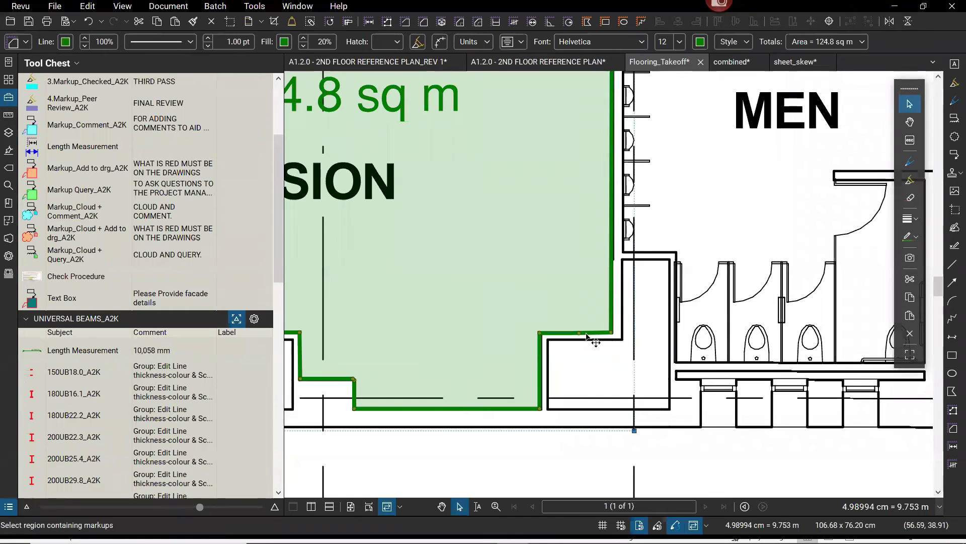
pyautogui.rightClick(586, 336)
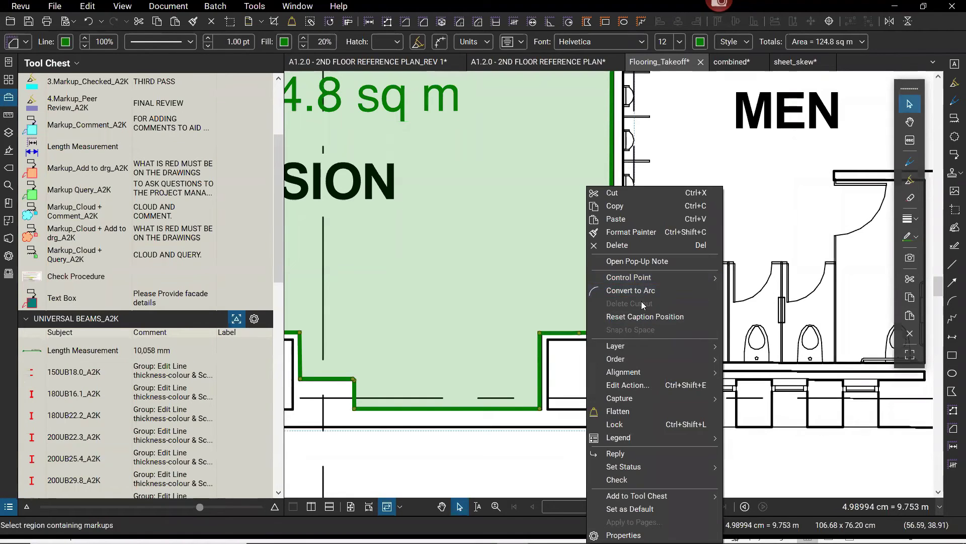
pyautogui.click(421, 412)
pyautogui.click(426, 409)
pyautogui.rightClick(426, 409)
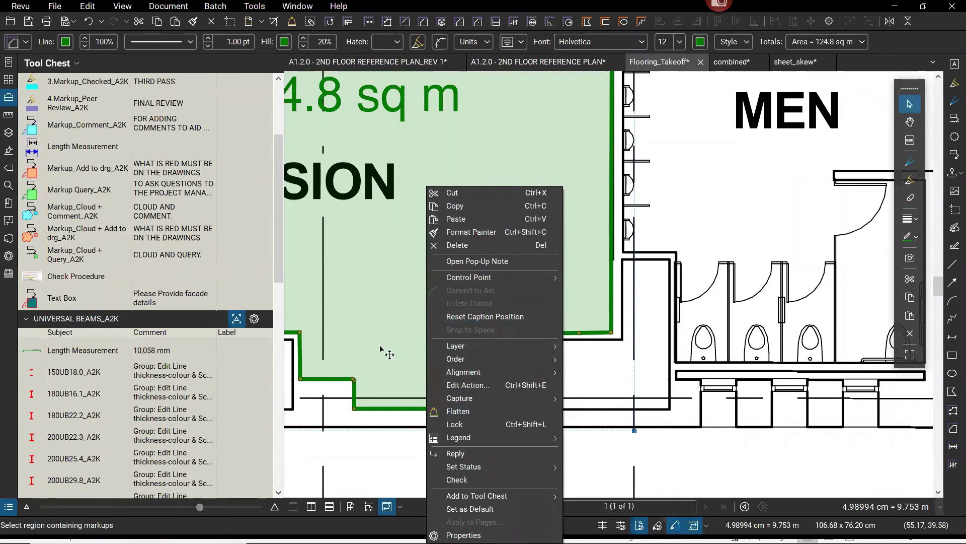
pyautogui.click(379, 372)
pyautogui.rightClick(319, 372)
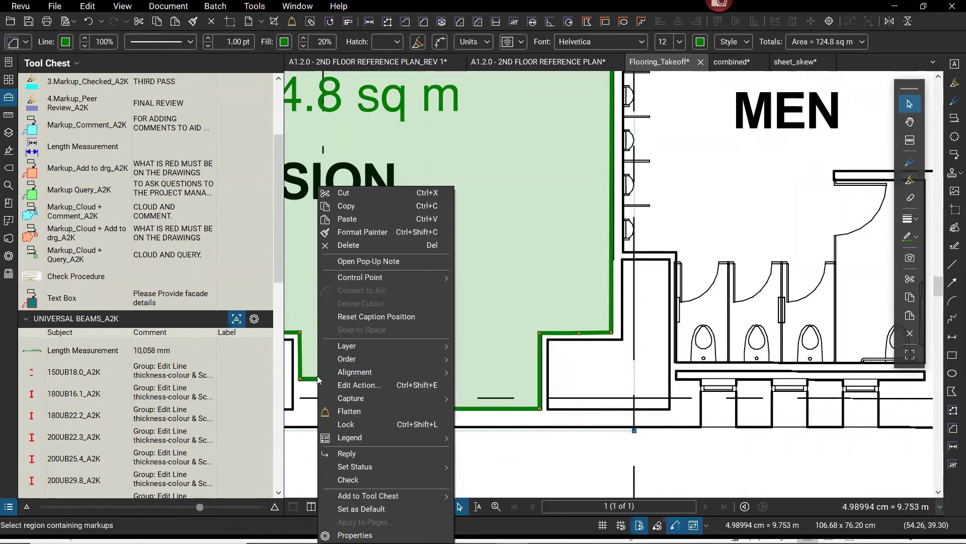
pyautogui.click(620, 161)
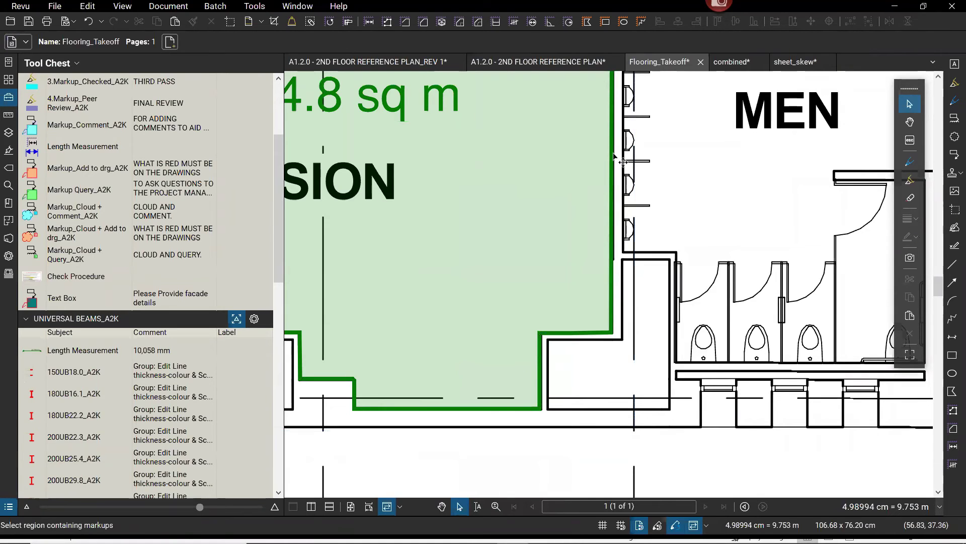
# Step: Convert the Timber area's straight edge beside the men's room to an arc
pyautogui.rightClick(611, 153)
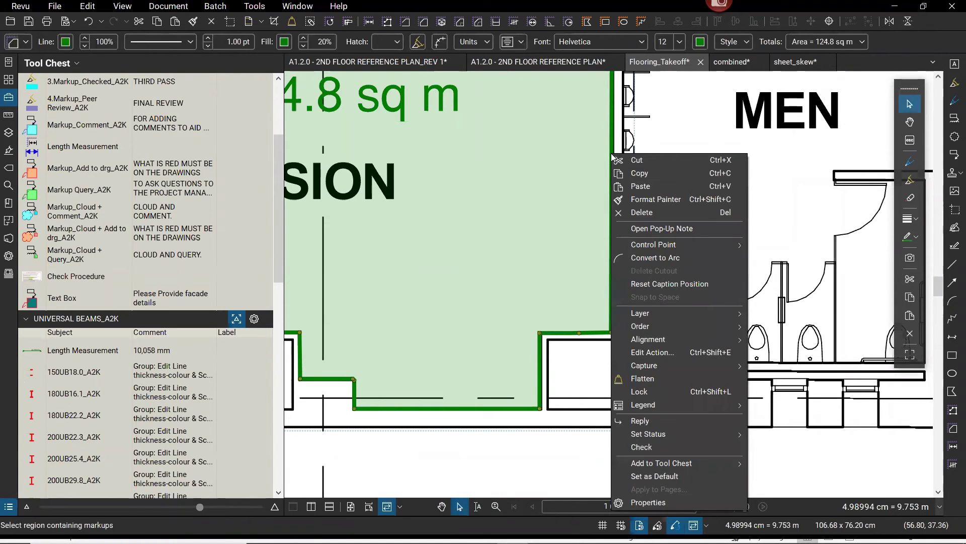
pyautogui.click(689, 256)
pyautogui.scroll(2, 600, 208)
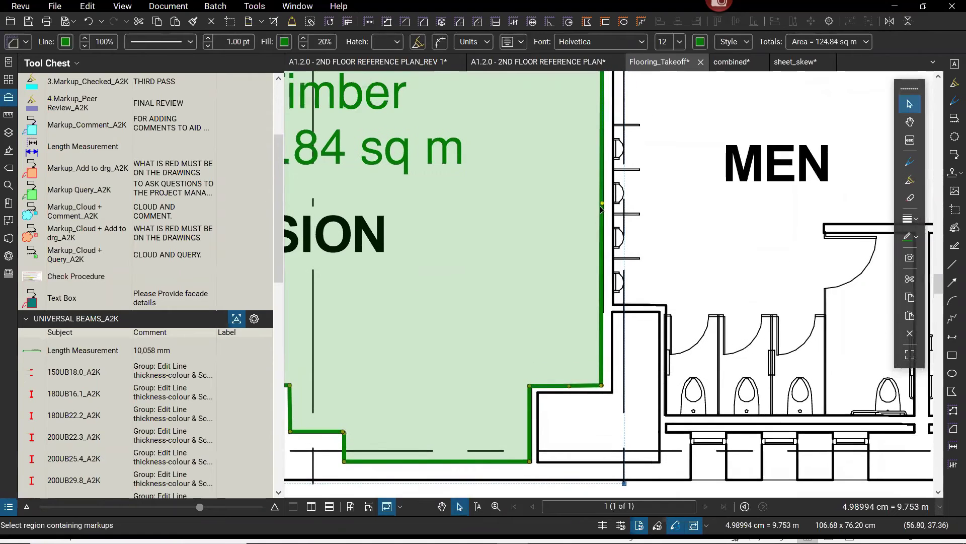
# Step: Bow the Timber area's arc inward into the concession, leaving an area of about 115 sq m
pyautogui.scroll(-3, 603, 206)
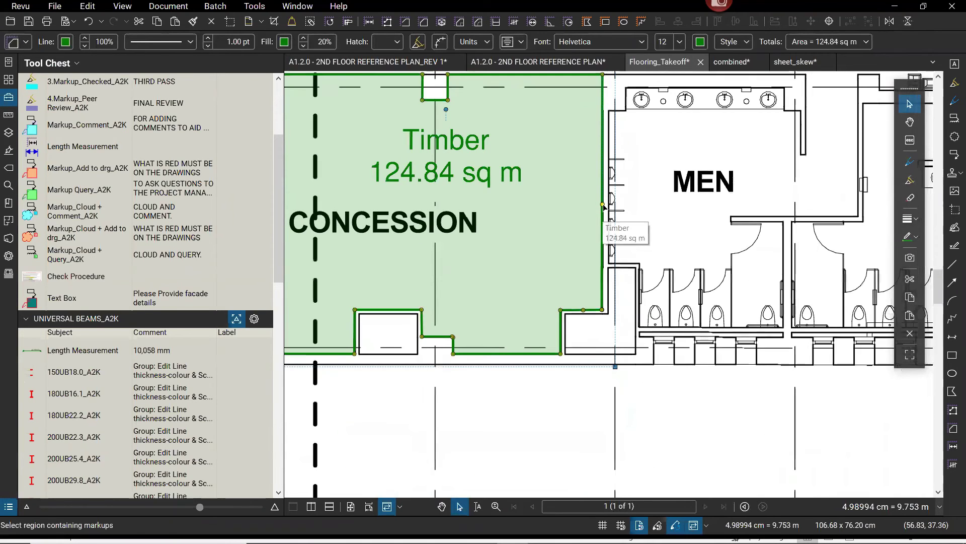
pyautogui.scroll(-1, 594, 204)
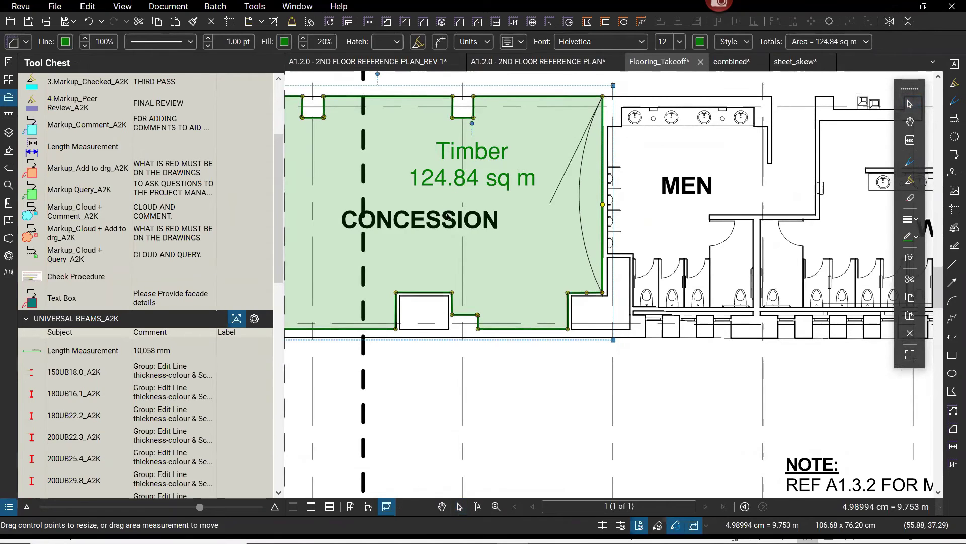
pyautogui.moveTo(446, 200); pyautogui.dragTo(445, 189)
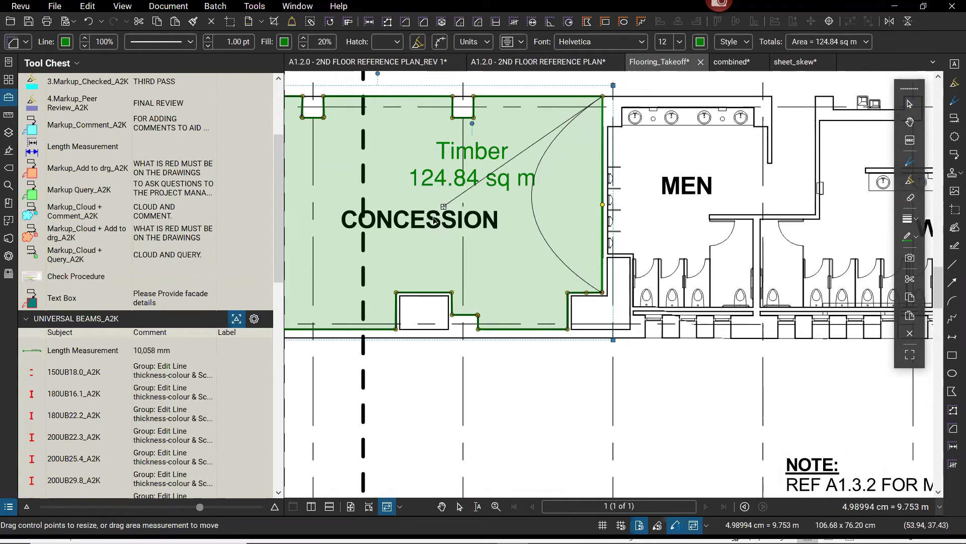
pyautogui.moveTo(443, 207)
pyautogui.mouseDown()
pyautogui.moveTo(547, 213)
pyautogui.moveTo(426, 212)
pyautogui.mouseUp()
pyautogui.click(432, 188)
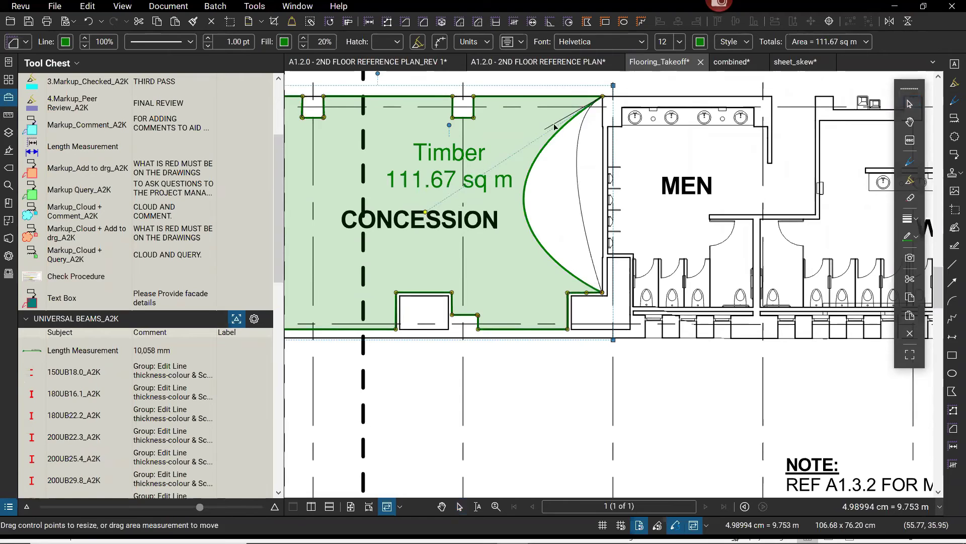
pyautogui.moveTo(548, 162); pyautogui.dragTo(579, 166)
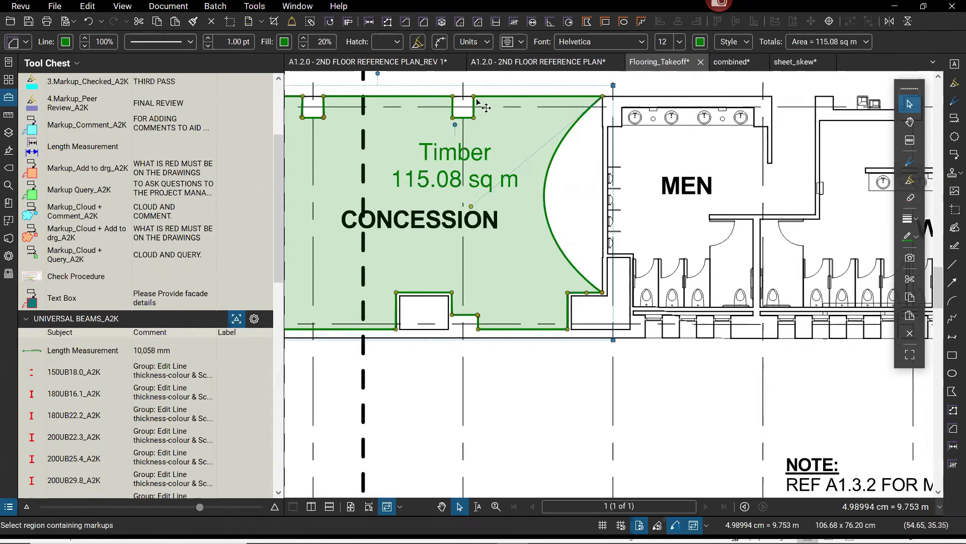
# Step: Add a control point to the Timber area's upper edge and pull it up above the corner by the men's room, giving about 119 sq m
pyautogui.scroll(1, 486, 101)
pyautogui.scroll(1, 516, 105)
pyautogui.scroll(1, 573, 179)
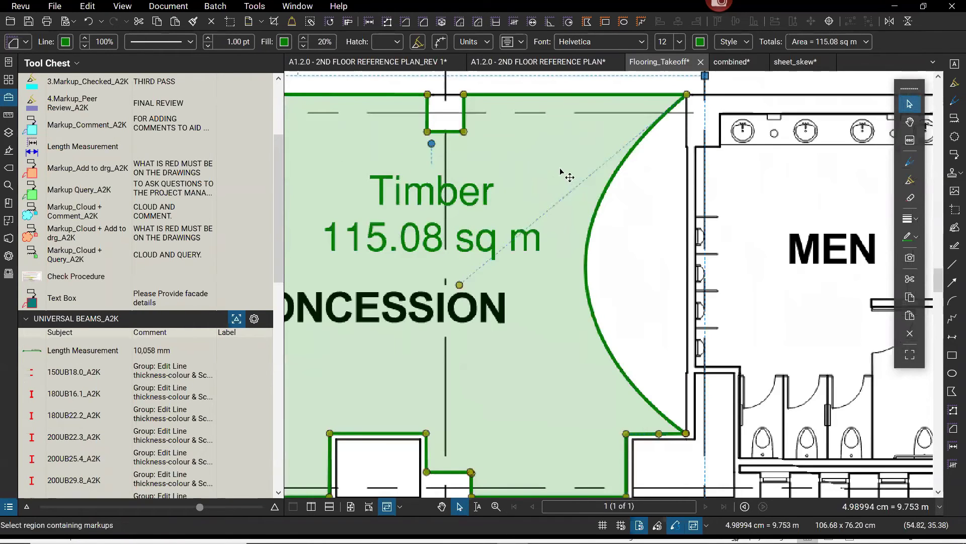
pyautogui.scroll(1, 537, 169)
pyautogui.scroll(5, 551, 169)
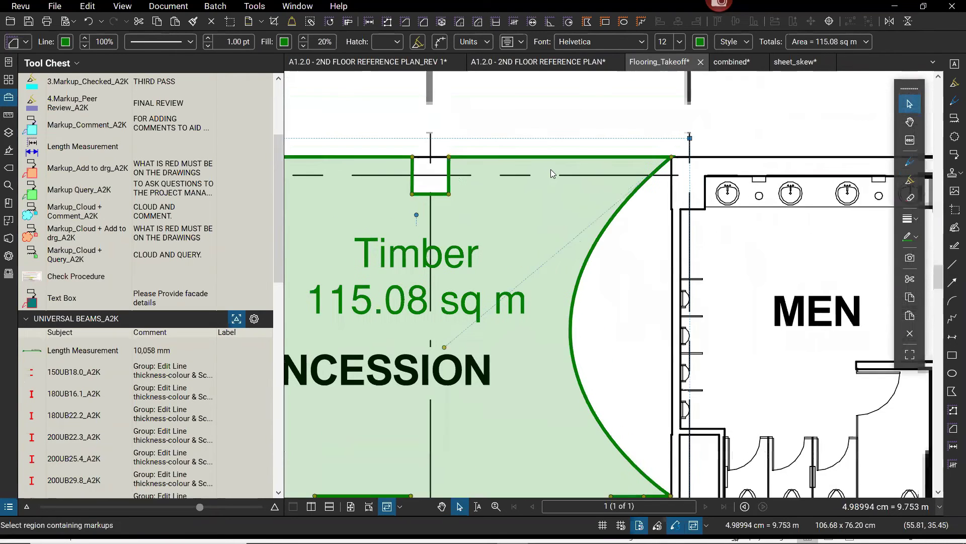
pyautogui.rightClick(614, 262)
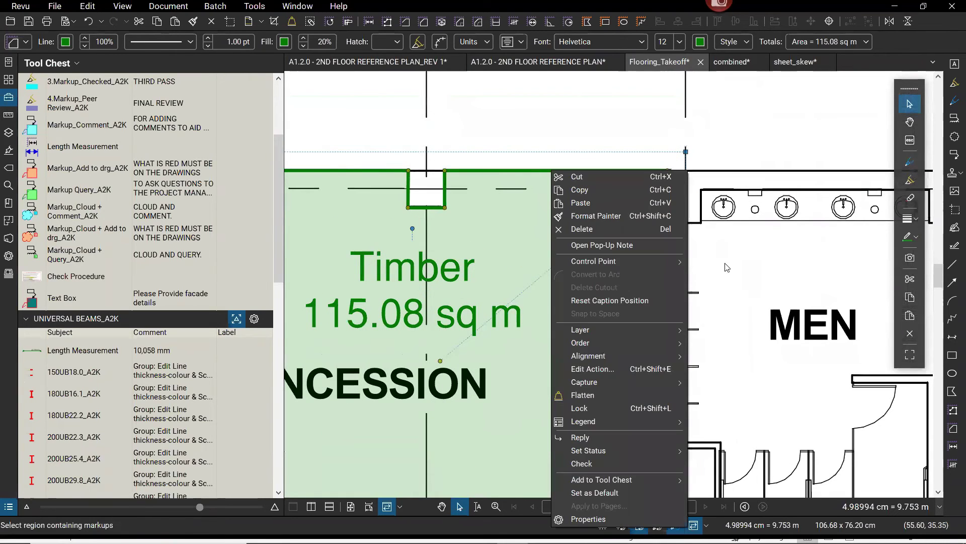
pyautogui.click(562, 116)
pyautogui.moveTo(669, 113); pyautogui.dragTo(668, 109)
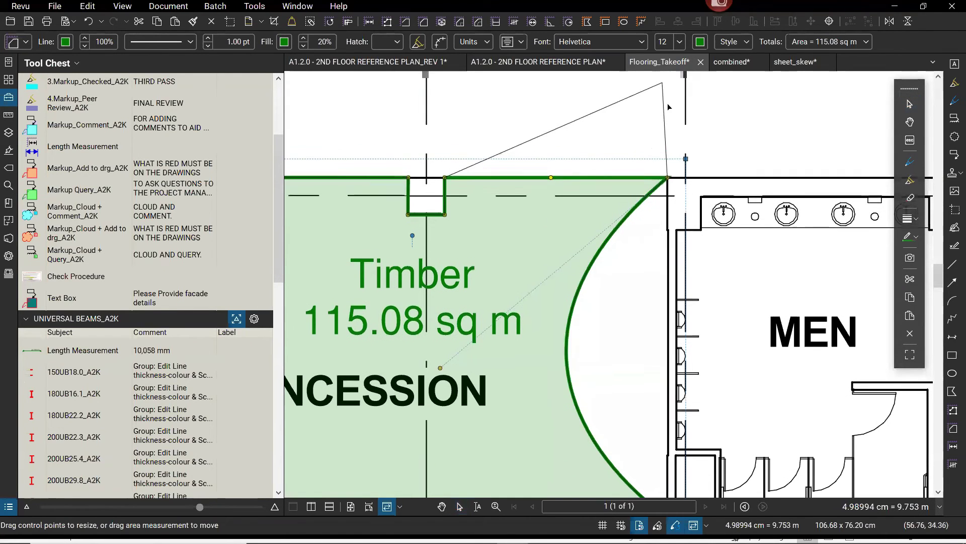
# Step: Add a raised control point on the sloped edge and move the notch's two near corners beneath it, squaring the projection at about 117 sq m
pyautogui.scroll(2, 604, 136)
pyautogui.rightClick(565, 146)
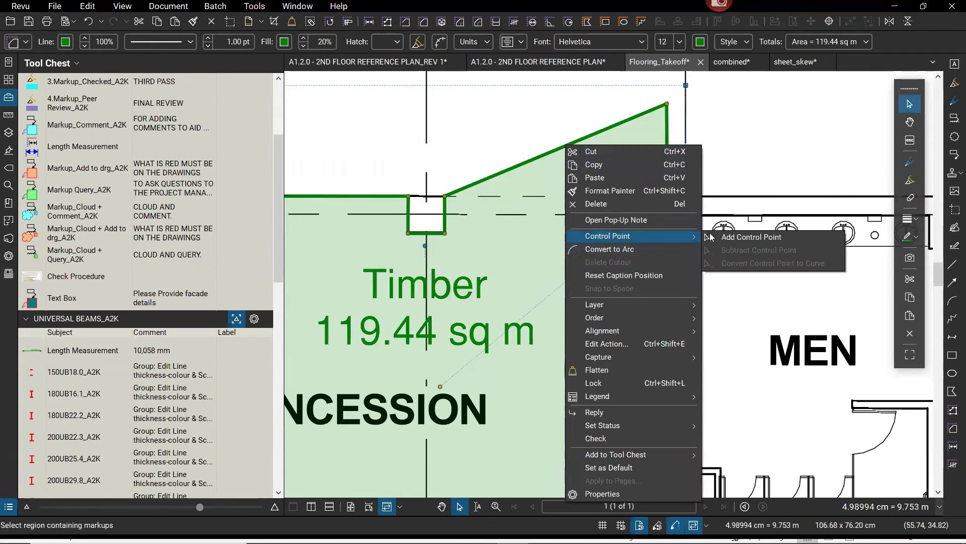
pyautogui.press('Escape')
pyautogui.moveTo(566, 146); pyautogui.dragTo(566, 109)
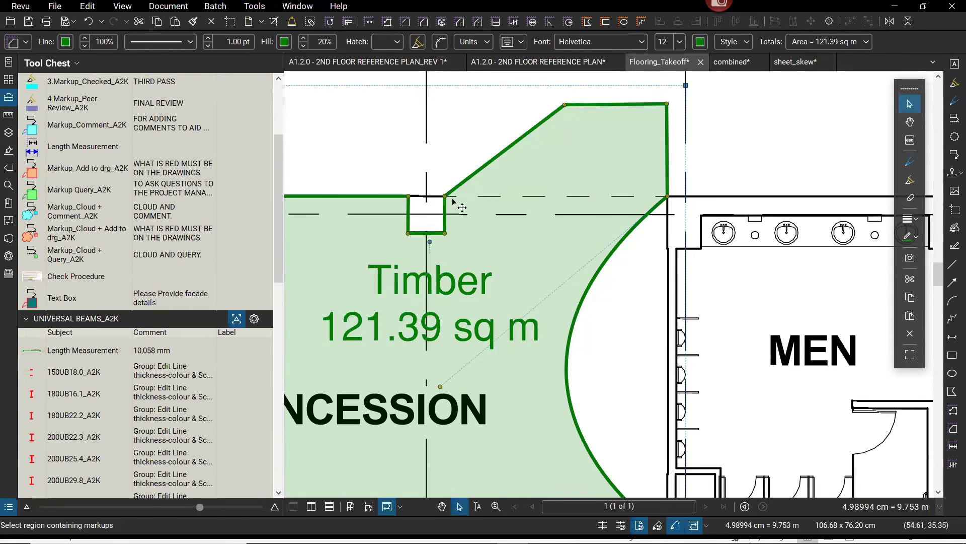
pyautogui.moveTo(445, 195); pyautogui.dragTo(565, 191)
pyautogui.moveTo(577, 275); pyautogui.dragTo(564, 235)
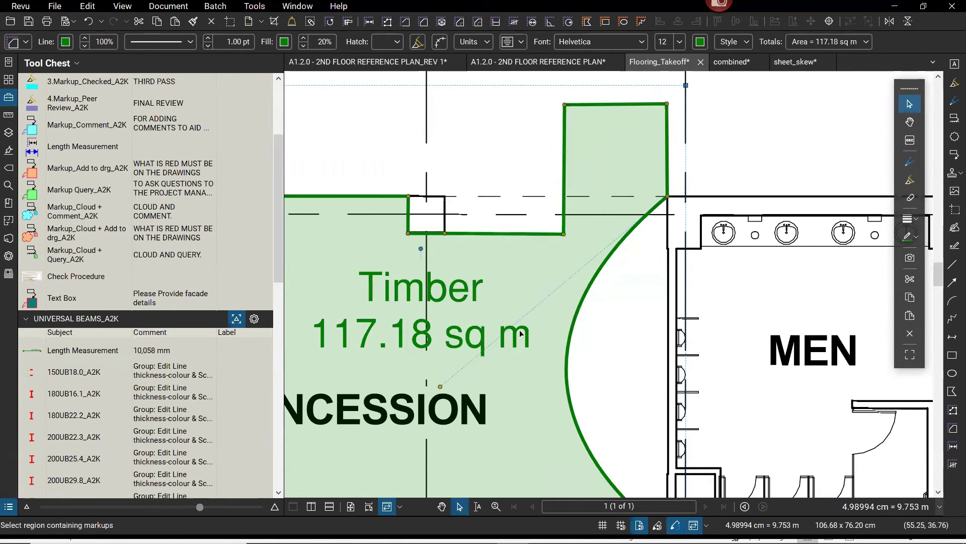
pyautogui.scroll(-3, 569, 321)
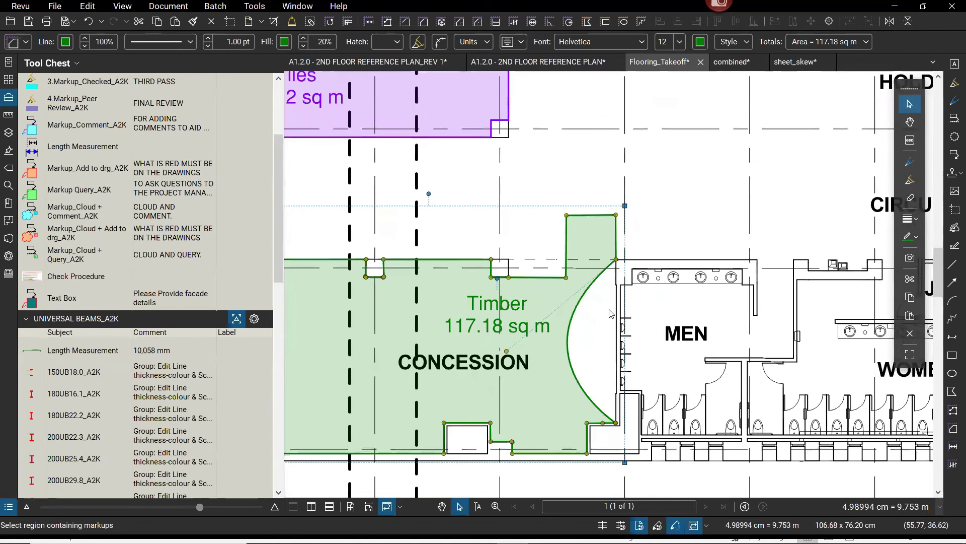
pyautogui.scroll(-3, 609, 313)
pyautogui.scroll(-2, 599, 338)
pyautogui.click(599, 339)
pyautogui.scroll(-2, 599, 338)
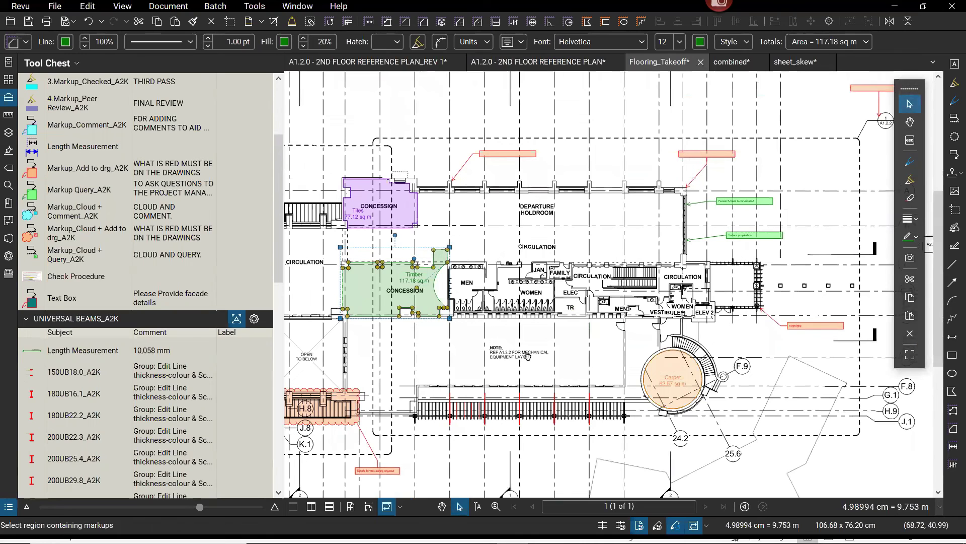
# Step: Switch to the combined document and take a snapshot of the laundry and powder room on page 2's ground floor plan
pyautogui.hotkey('ctrl', 'Tab')
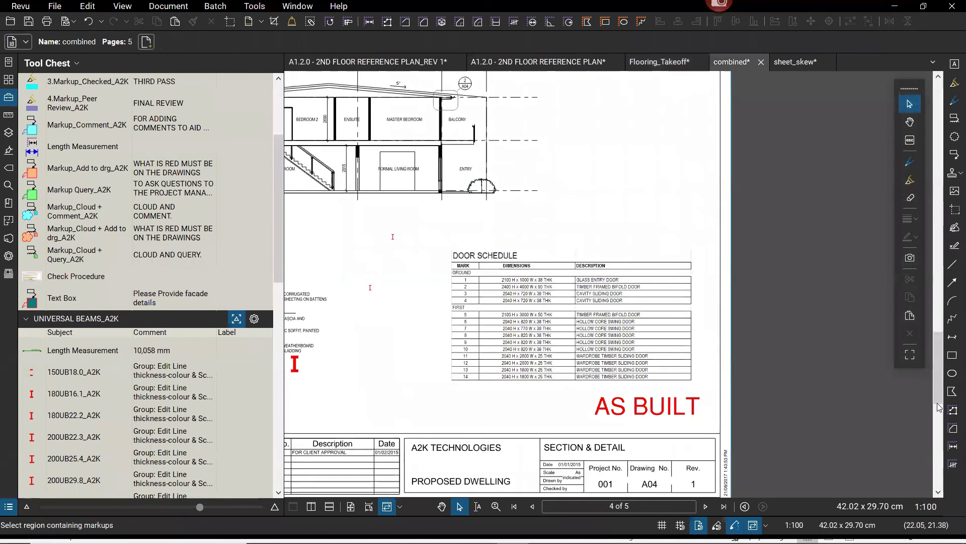
pyautogui.hotkey('ctrl', '0')
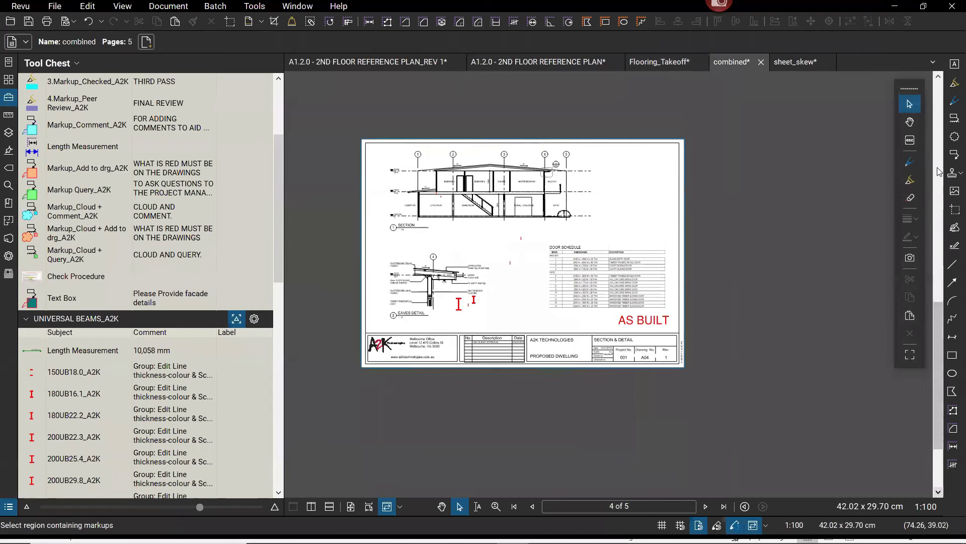
pyautogui.scroll(5, 937, 172)
pyautogui.scroll(2, 520, 229)
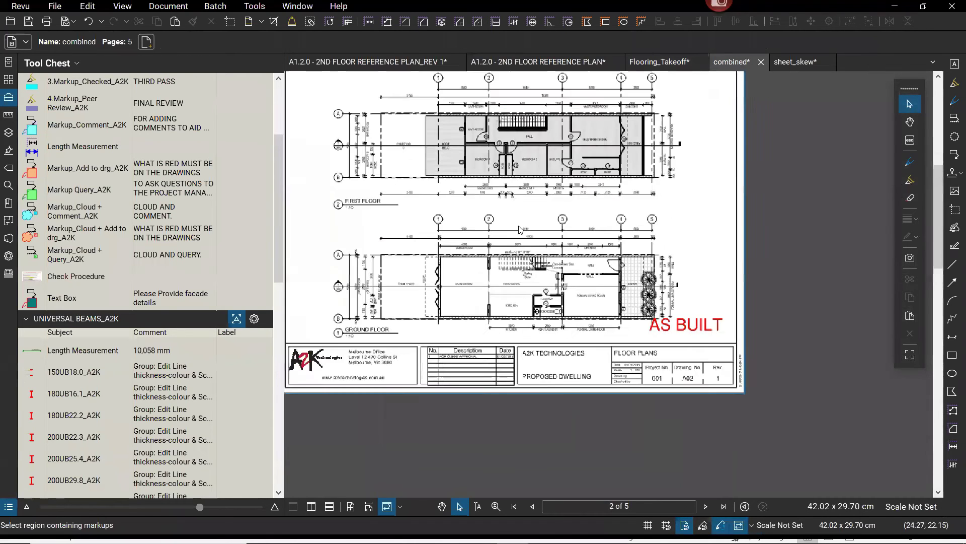
pyautogui.scroll(4, 520, 230)
pyautogui.scroll(3, 563, 279)
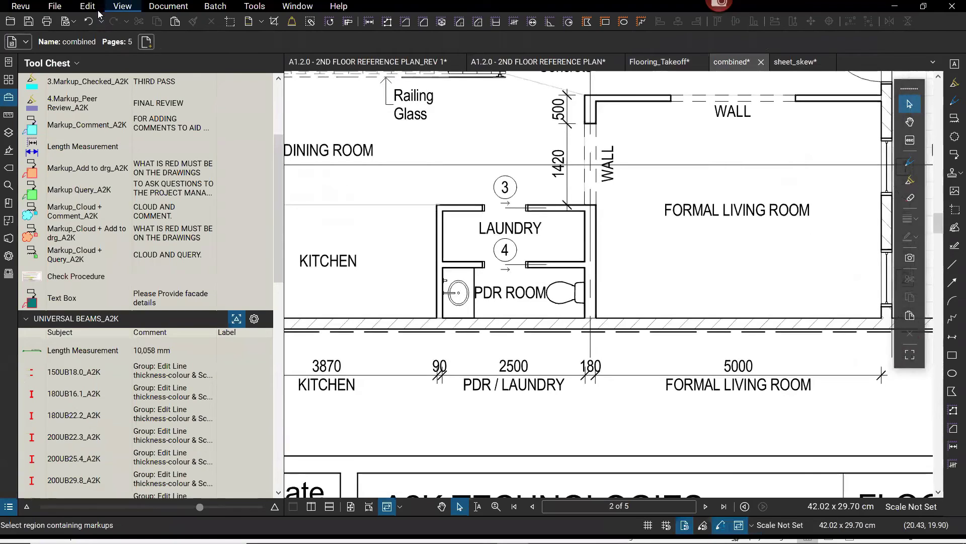
pyautogui.press('g')
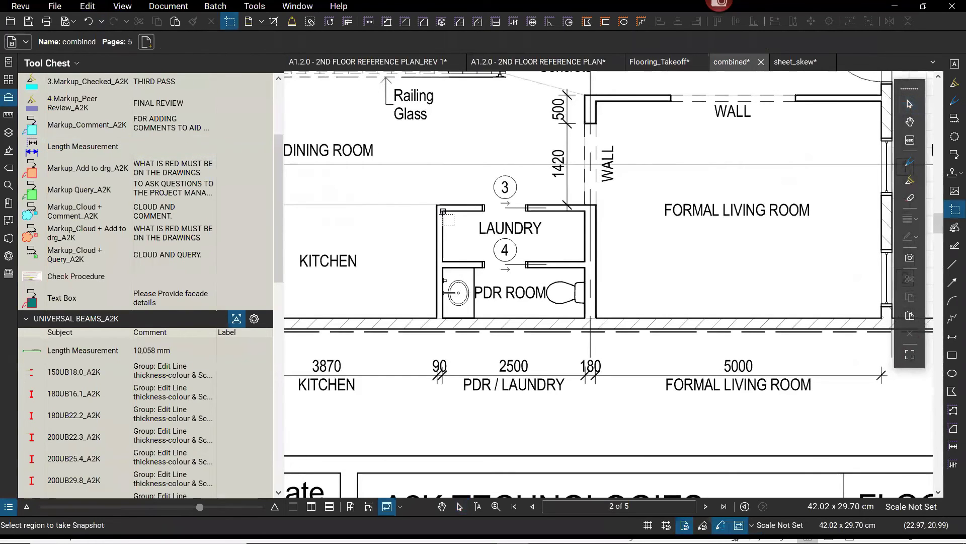
pyautogui.scroll(1, 442, 211)
pyautogui.moveTo(434, 201); pyautogui.dragTo(647, 363)
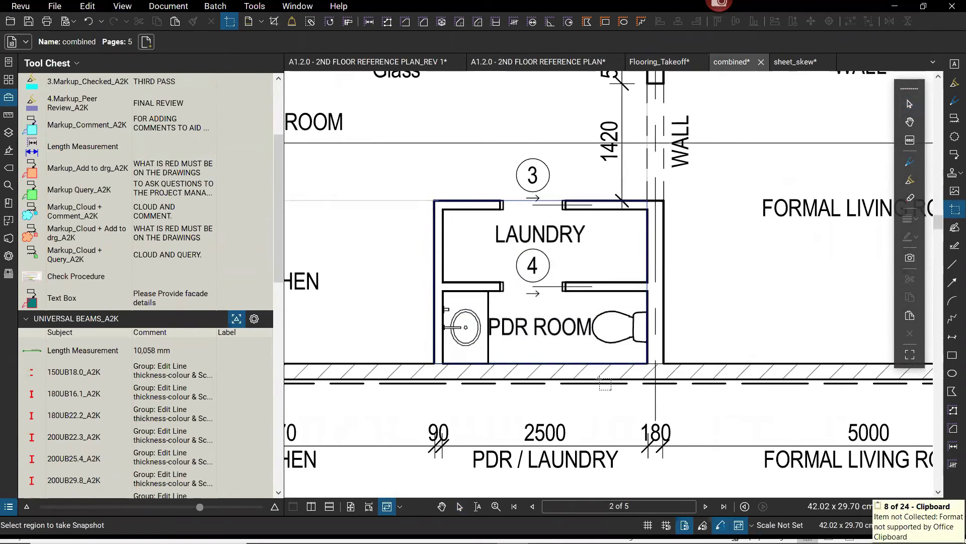
# Step: Paste the laundry and powder room snapshot and place it in the living room's lower corner beside the kitchen
pyautogui.scroll(-3, 310, 383)
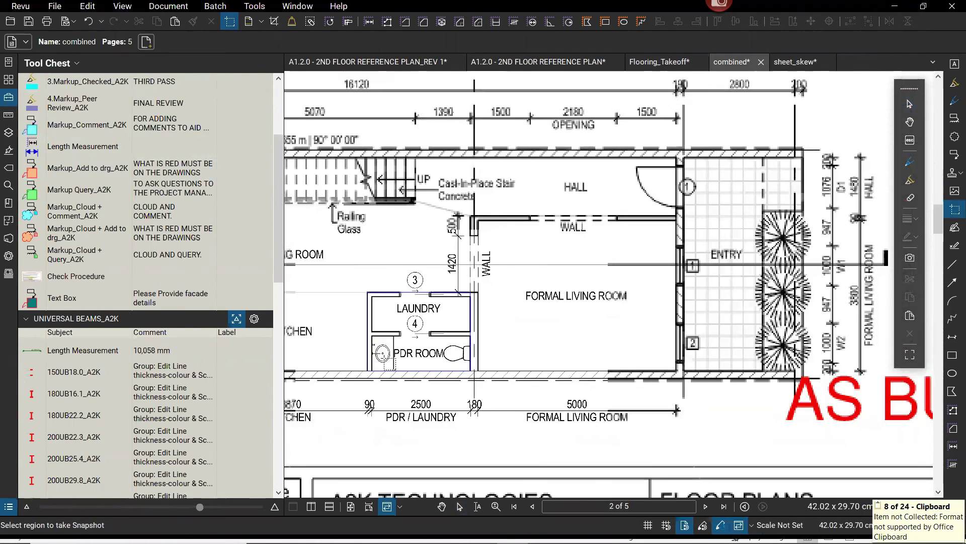
pyautogui.scroll(-2, 453, 355)
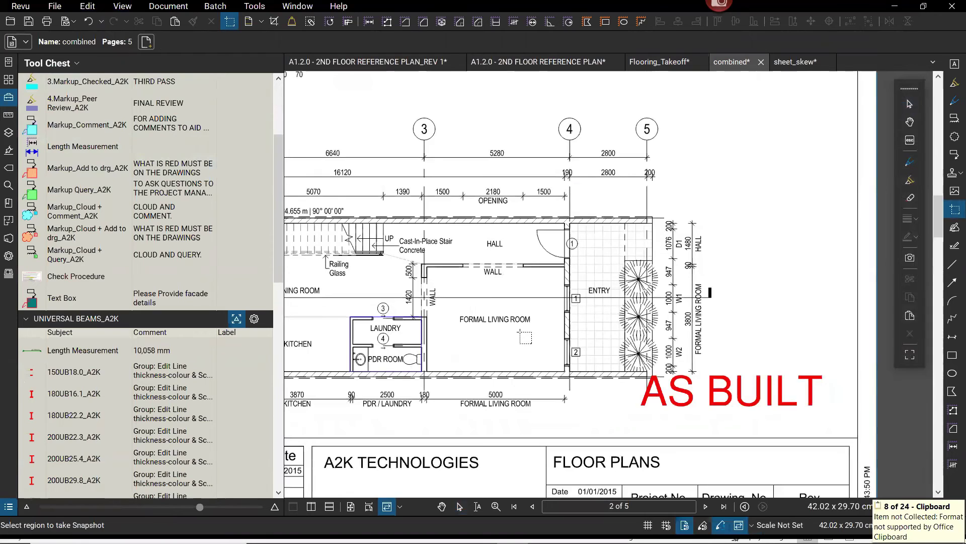
pyautogui.hotkey('ctrl', 'v')
pyautogui.moveTo(558, 346)
pyautogui.mouseDown()
pyautogui.moveTo(678, 334)
pyautogui.moveTo(431, 345)
pyautogui.moveTo(385, 336)
pyautogui.moveTo(397, 334)
pyautogui.mouseUp()
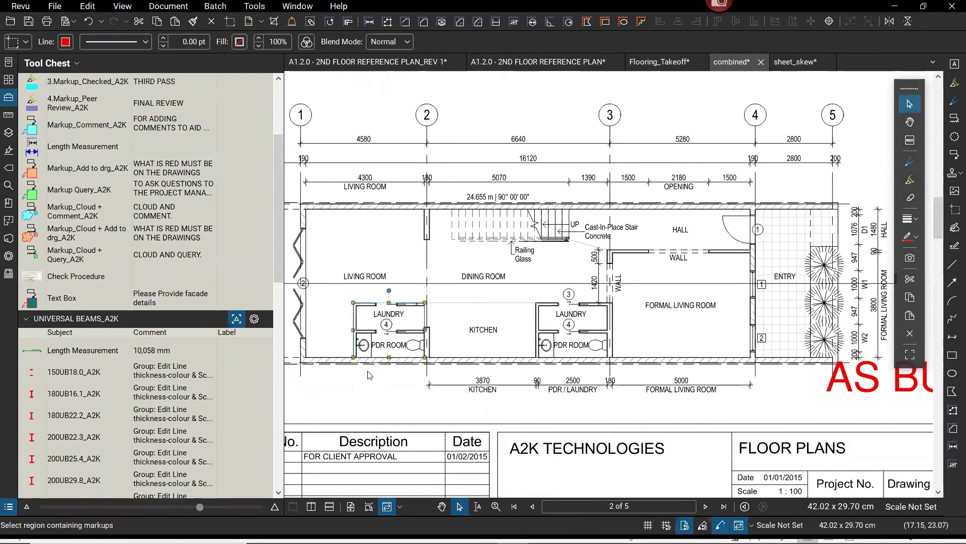
pyautogui.scroll(2, 356, 370)
pyautogui.hscroll(-5, 482, 389)
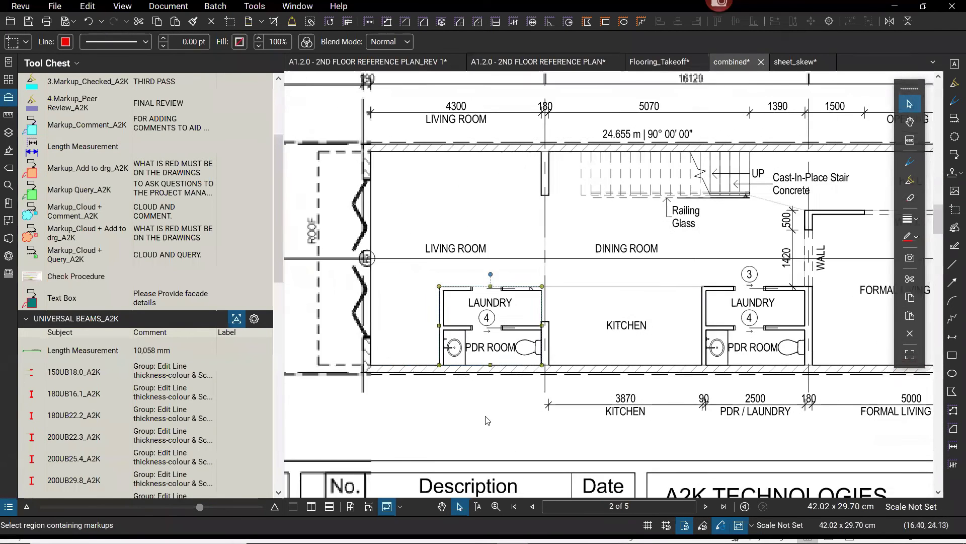
pyautogui.scroll(2, 599, 354)
pyautogui.press('Escape')
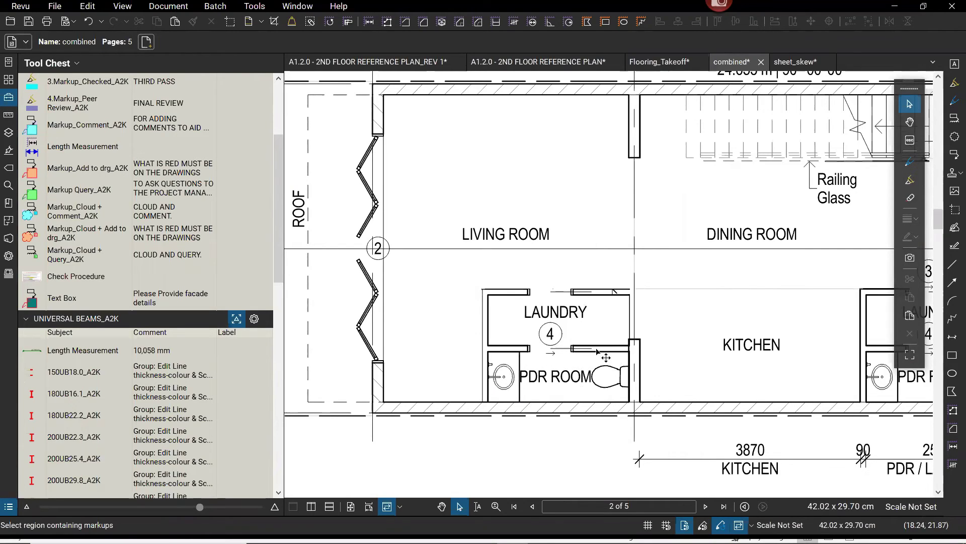
# Step: Recolor the pasted laundry and powder room snapshot from black to red with the Modify Colors process
pyautogui.click(606, 357)
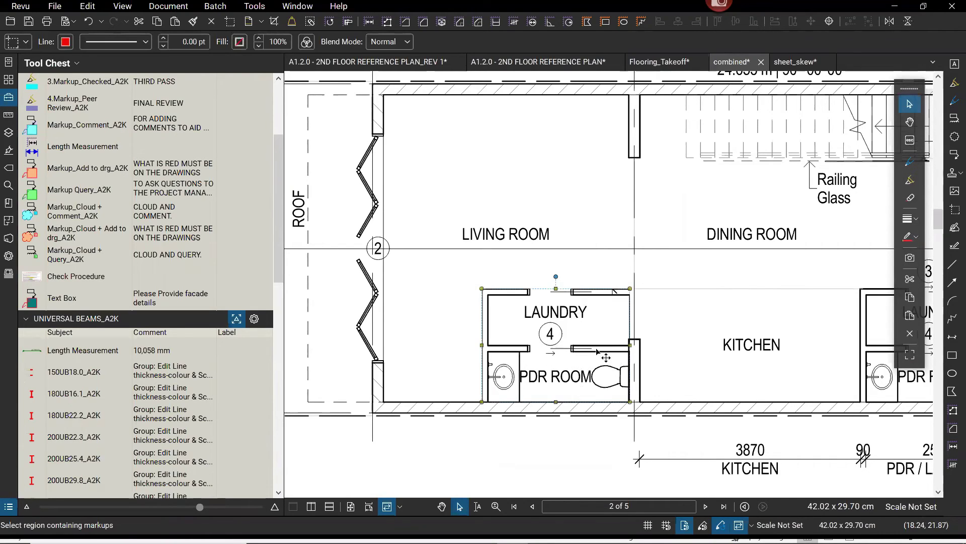
pyautogui.click(307, 42)
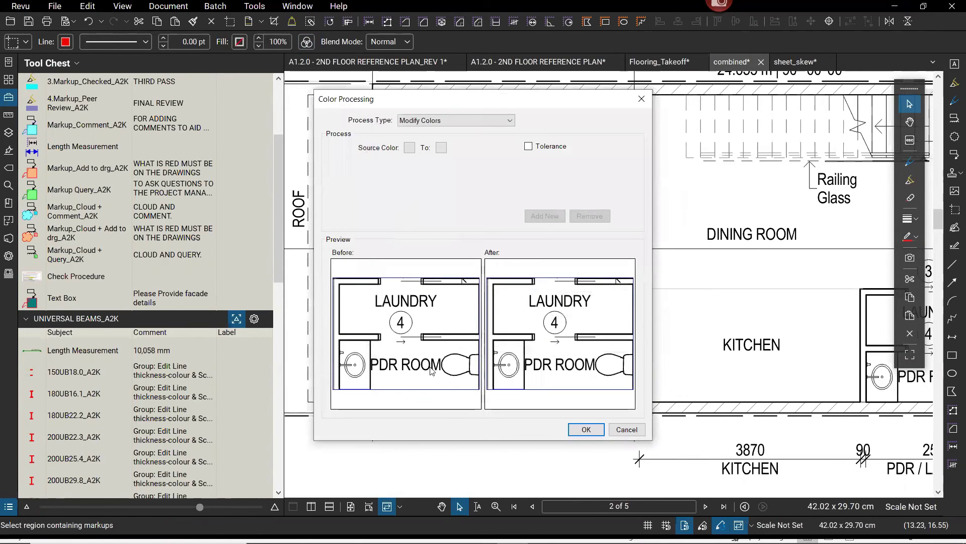
pyautogui.click(410, 148)
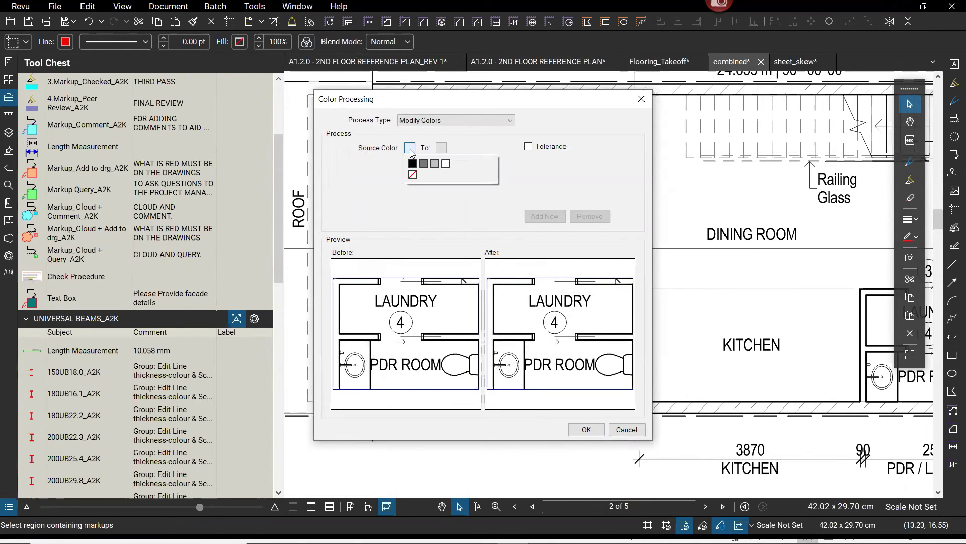
pyautogui.click(411, 163)
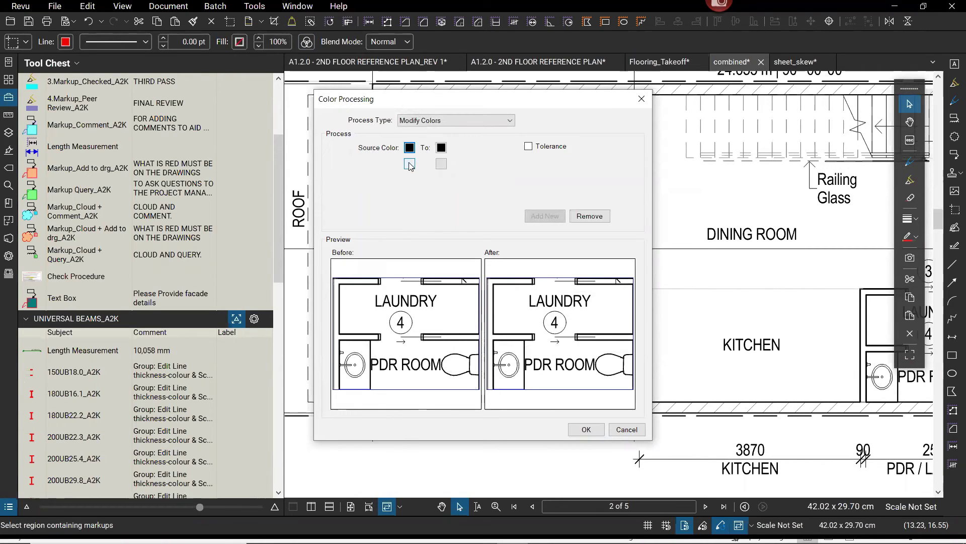
pyautogui.click(441, 148)
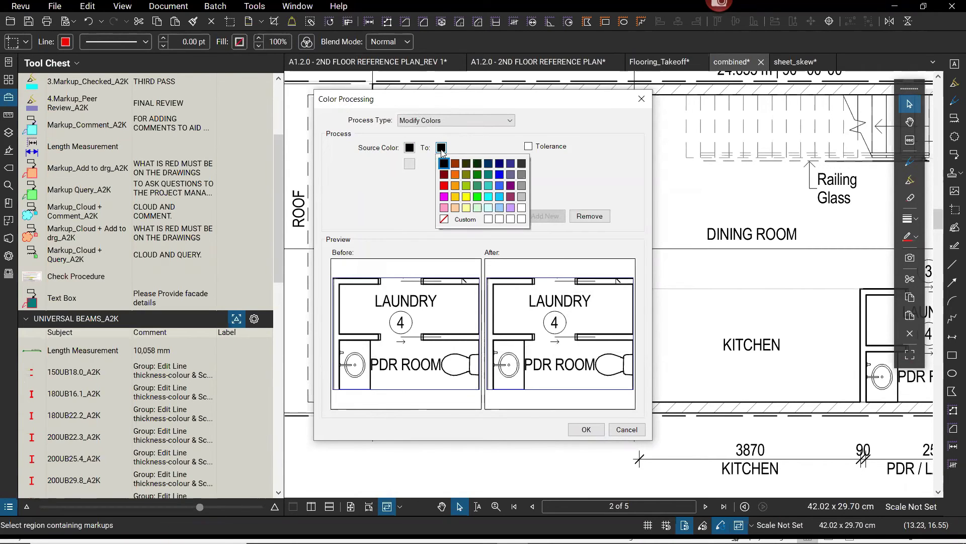
pyautogui.click(445, 186)
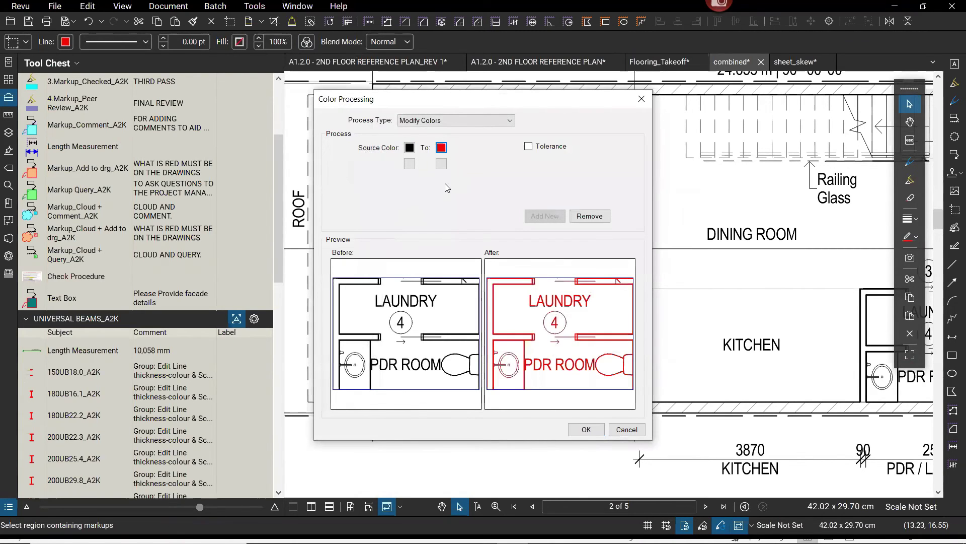
pyautogui.click(585, 430)
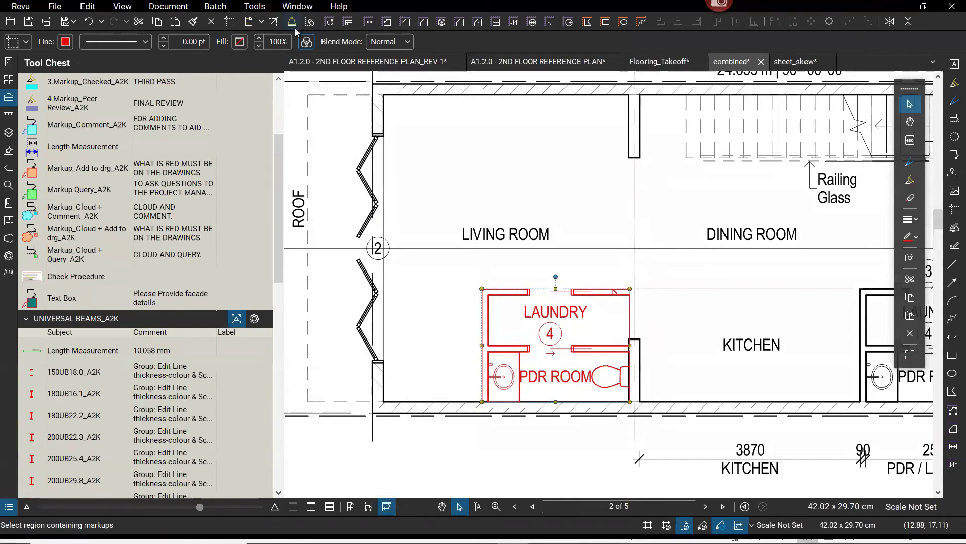
# Step: Review the color processing types available for the red snapshot and locate the document-wide Color Processing command
pyautogui.click(307, 43)
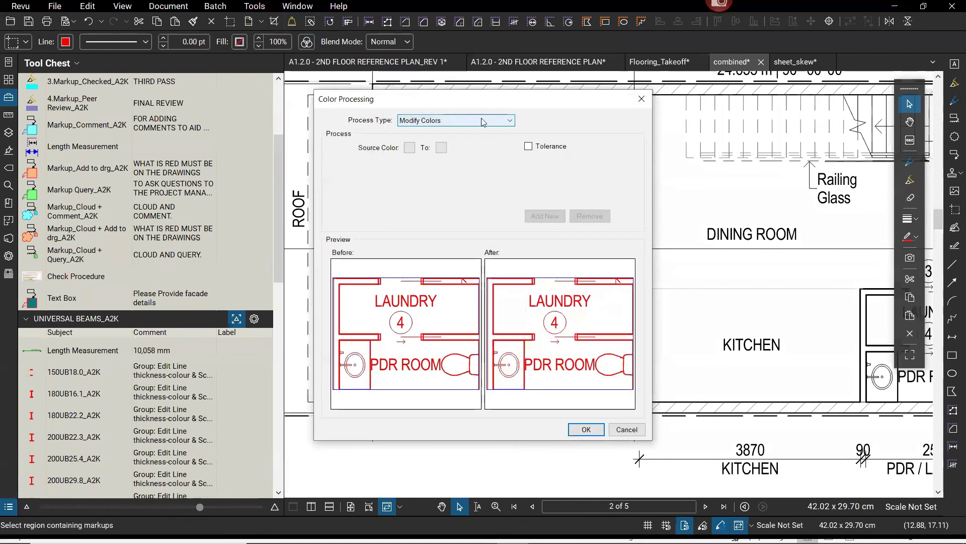
pyautogui.click(510, 121)
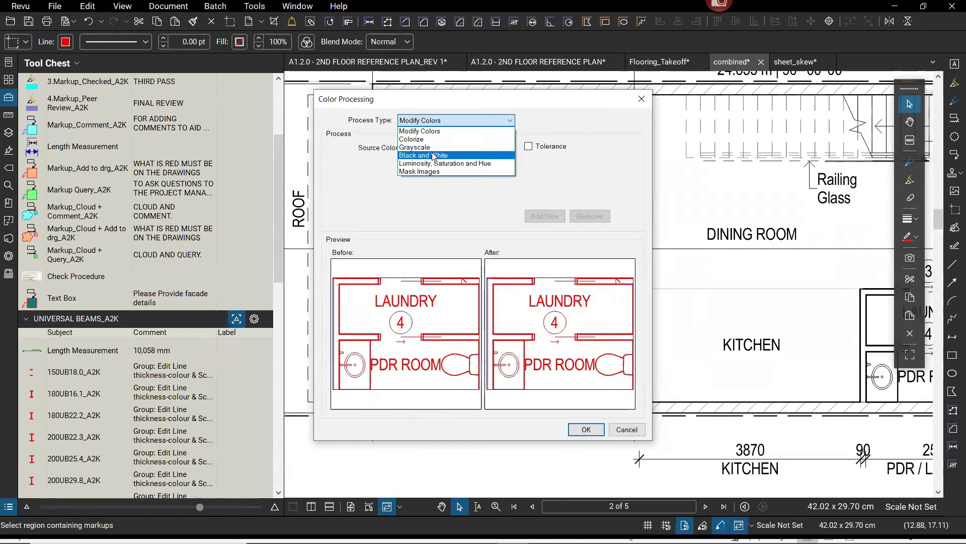
pyautogui.click(356, 6)
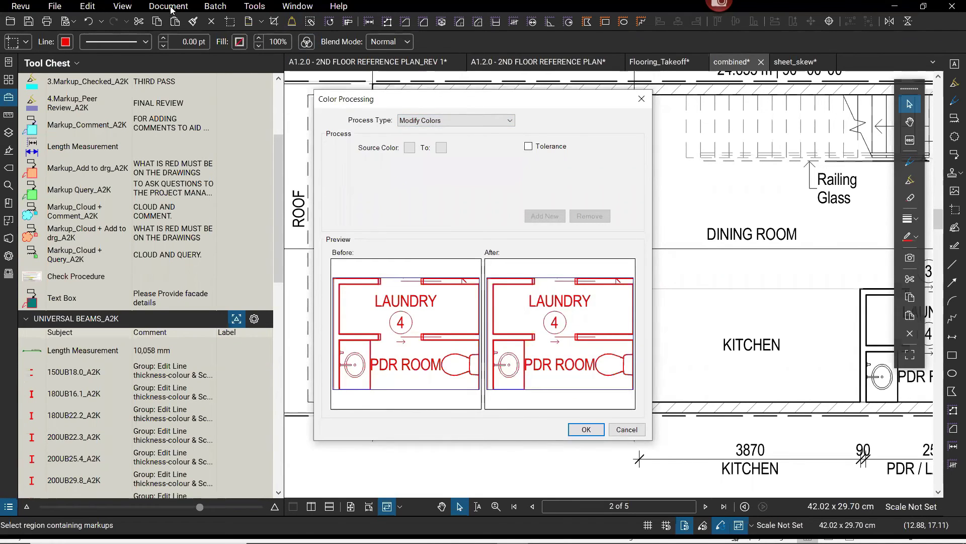
pyautogui.press('Escape')
pyautogui.click(165, 7)
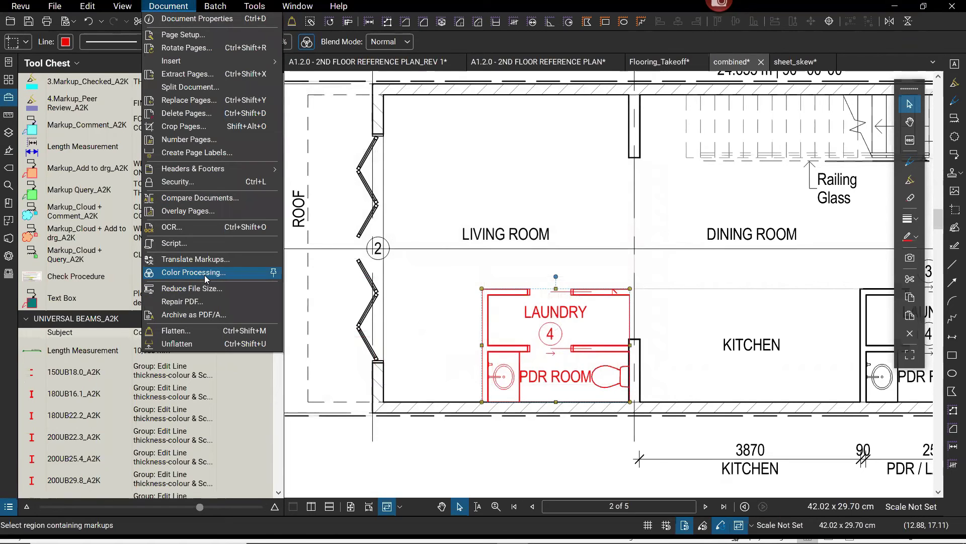
pyautogui.click(354, 247)
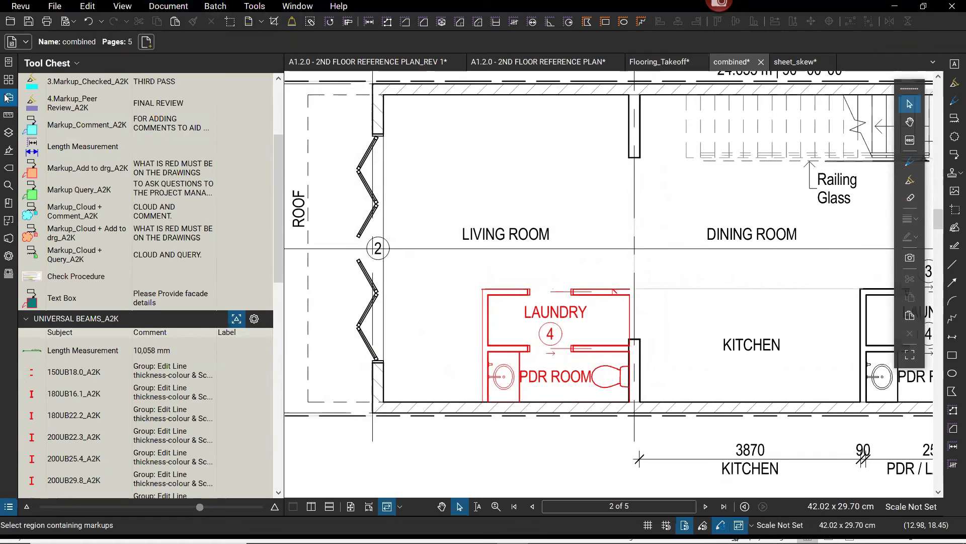
# Step: Hide the Tool Chest and open a WebTab on the Bluebeam website
pyautogui.hotkey('alt', 'x')
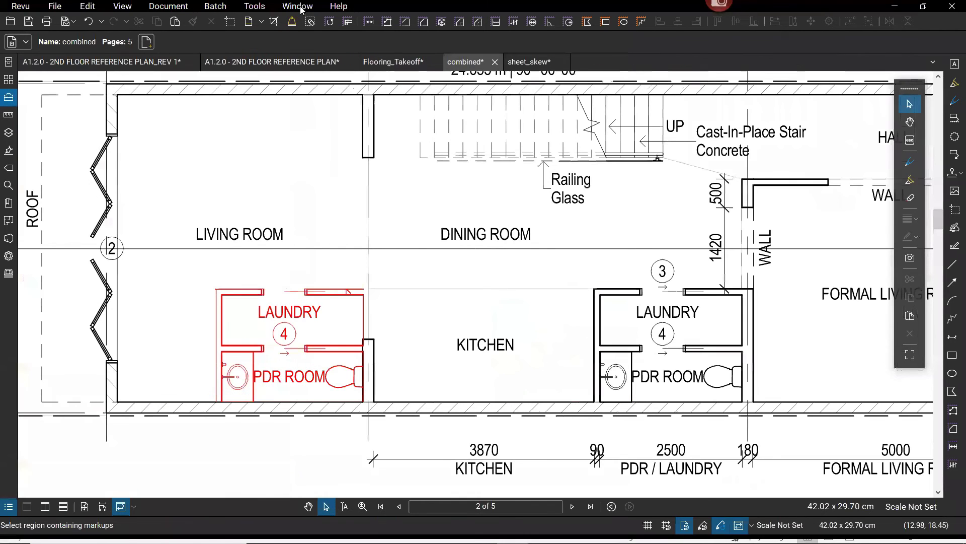
pyautogui.click(300, 6)
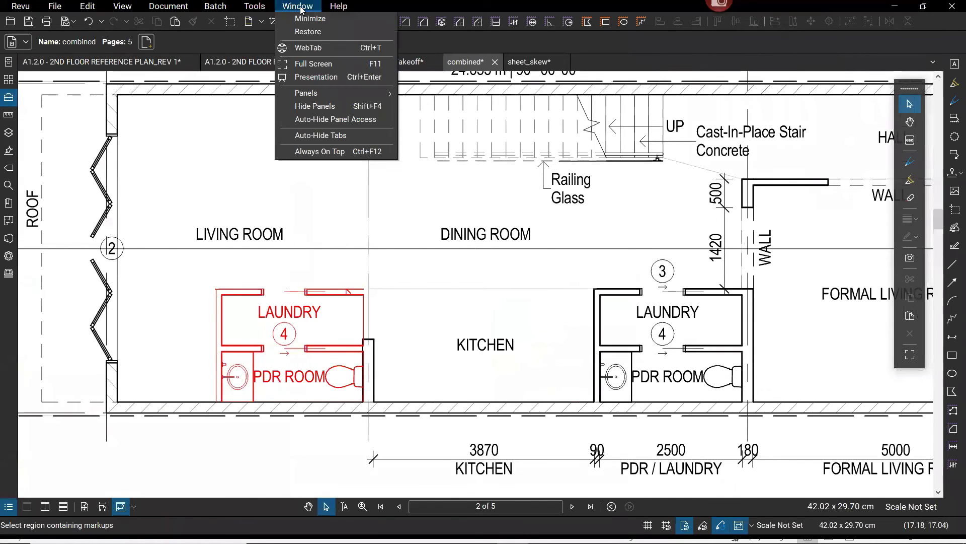
pyautogui.click(308, 48)
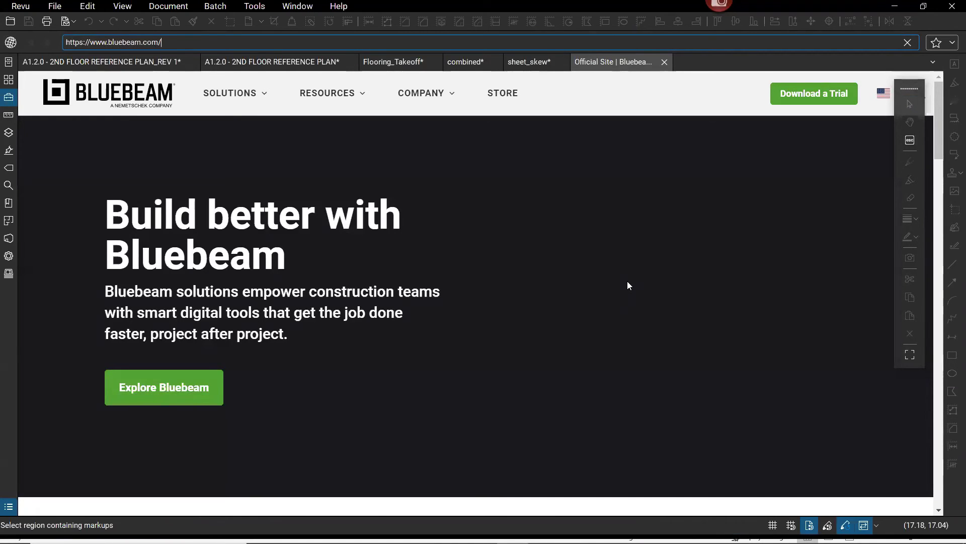
# Step: Look through the Bluebeam home page and its Solutions section, and close the WebTab to return to the combined plan
pyautogui.scroll(-7, 628, 281)
pyautogui.scroll(4, 373, 157)
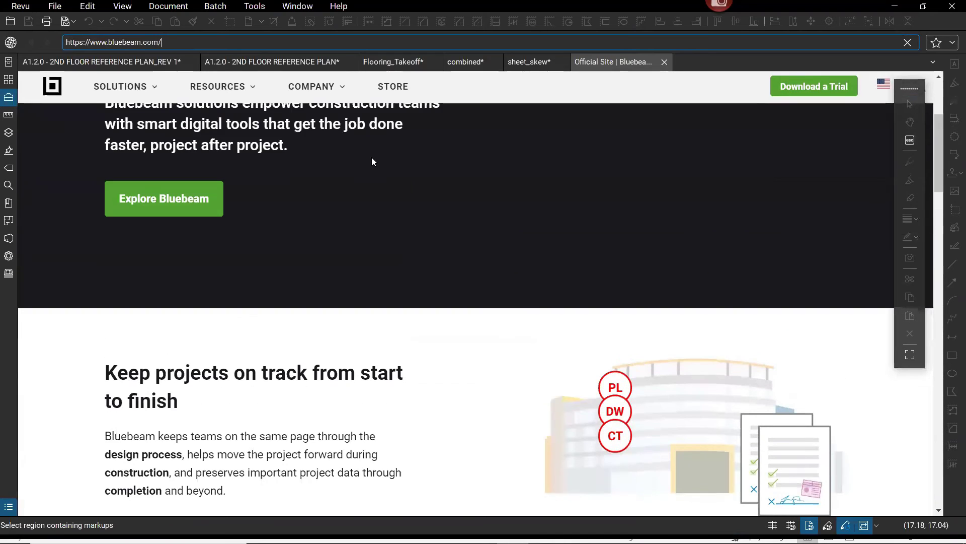
pyautogui.scroll(3, 253, 102)
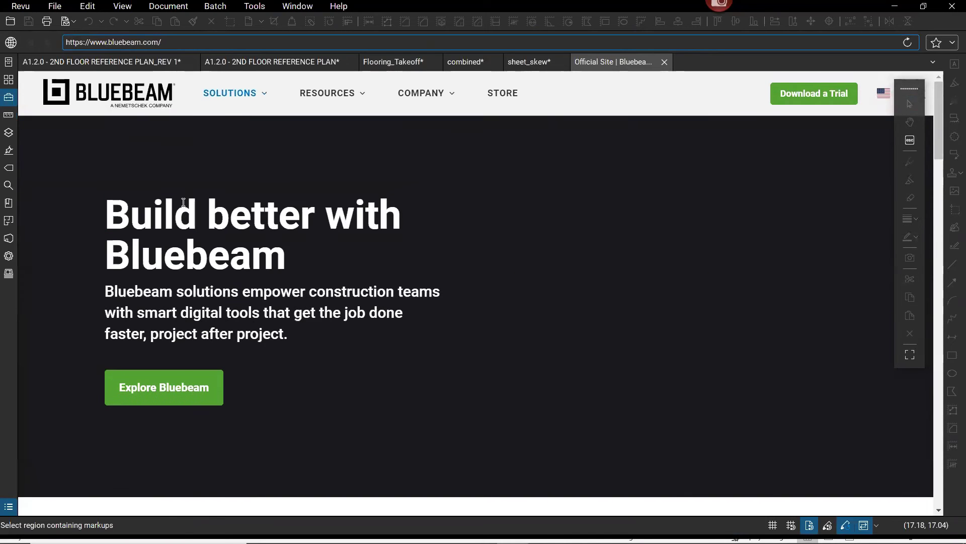
pyautogui.click(254, 96)
pyautogui.click(589, 89)
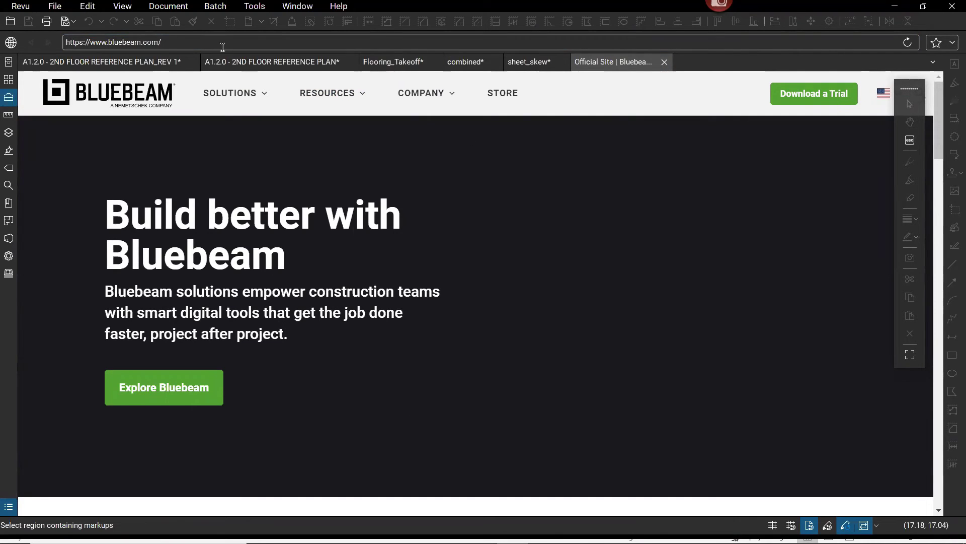
pyautogui.click(297, 6)
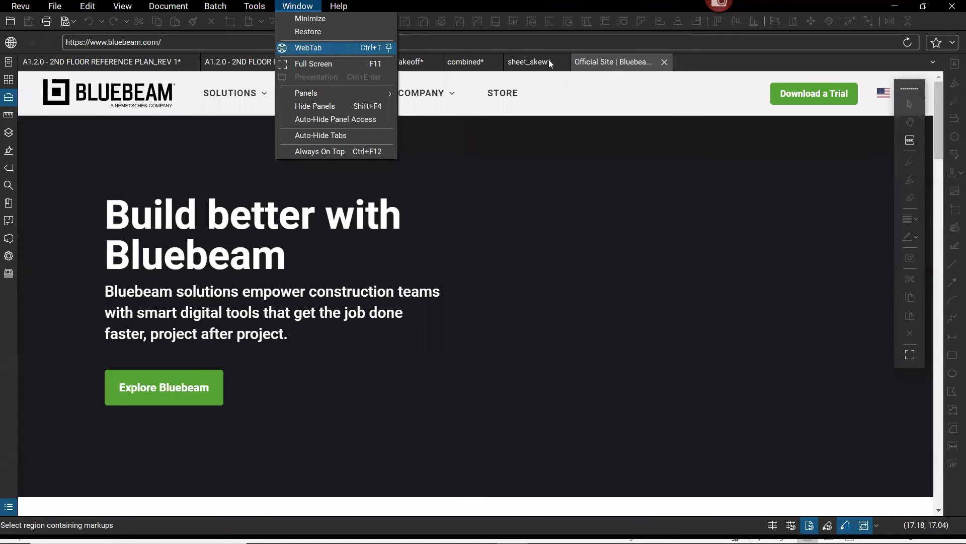
pyautogui.click(665, 62)
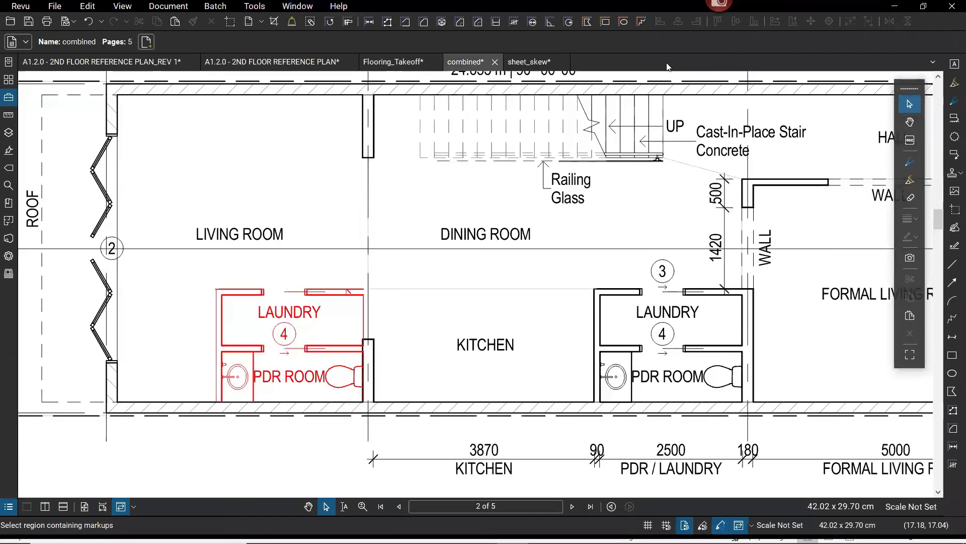
pyautogui.click(272, 234)
# Step: Open 4411RefFit.pdf from the Webinar folder on disk at its cover page and show its bookmarks
pyautogui.click(55, 6)
pyautogui.moveTo(78, 10)
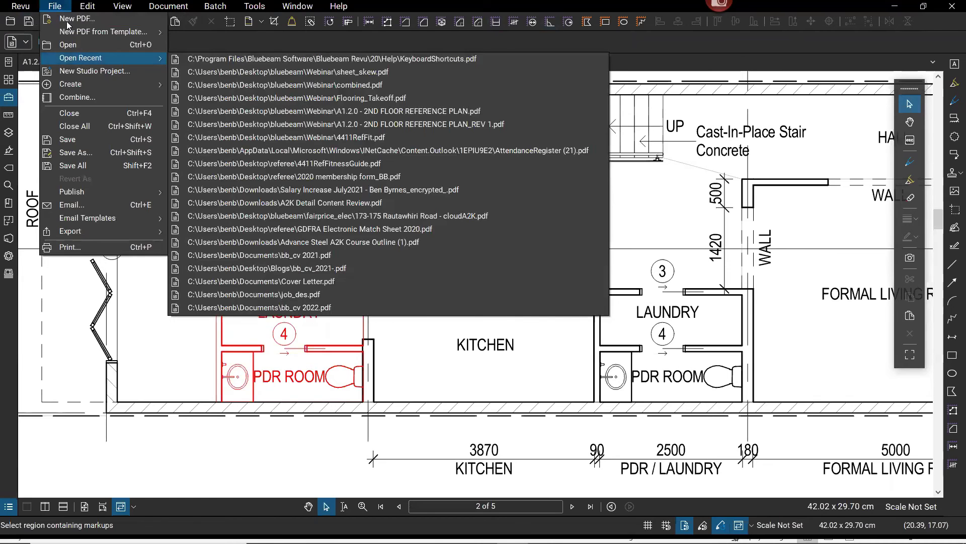
pyautogui.click(68, 44)
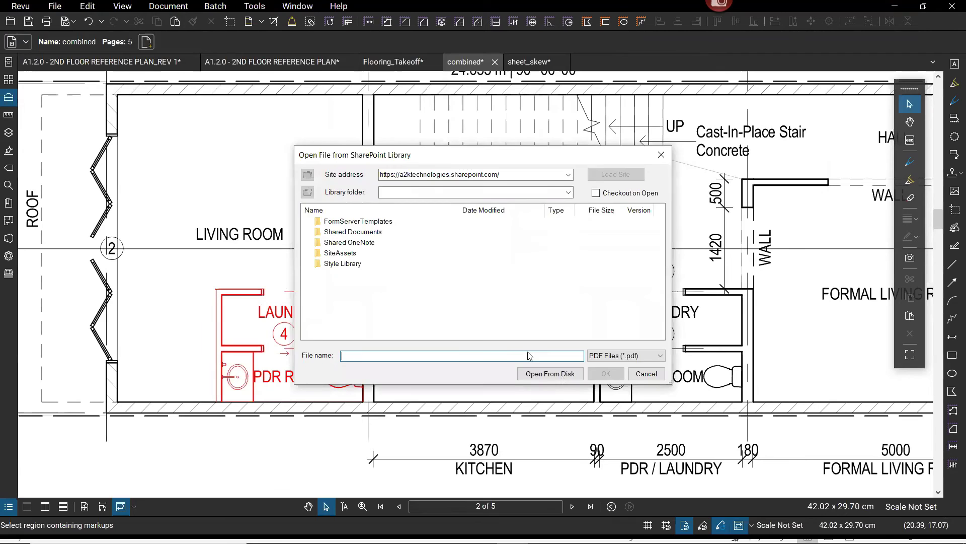
pyautogui.press('Escape')
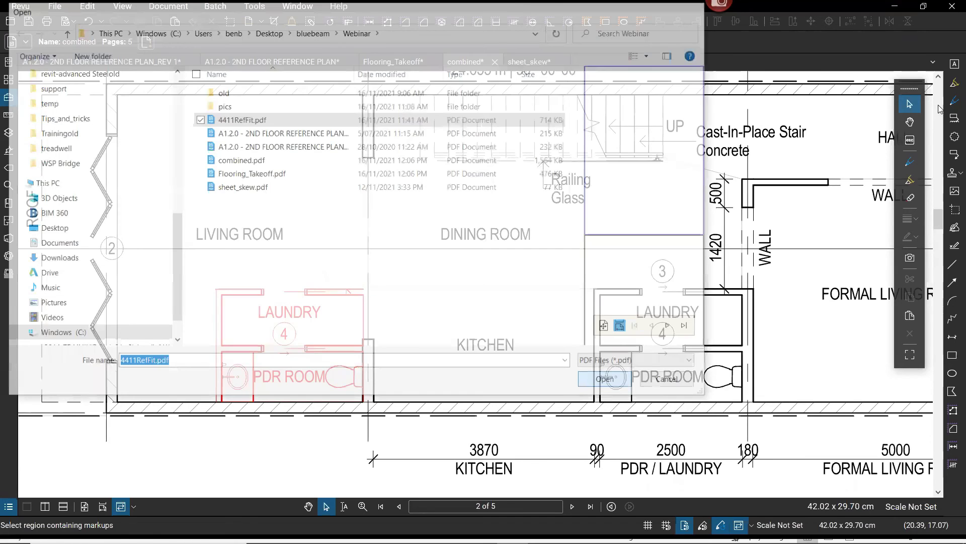
pyautogui.scroll(10, 189, 302)
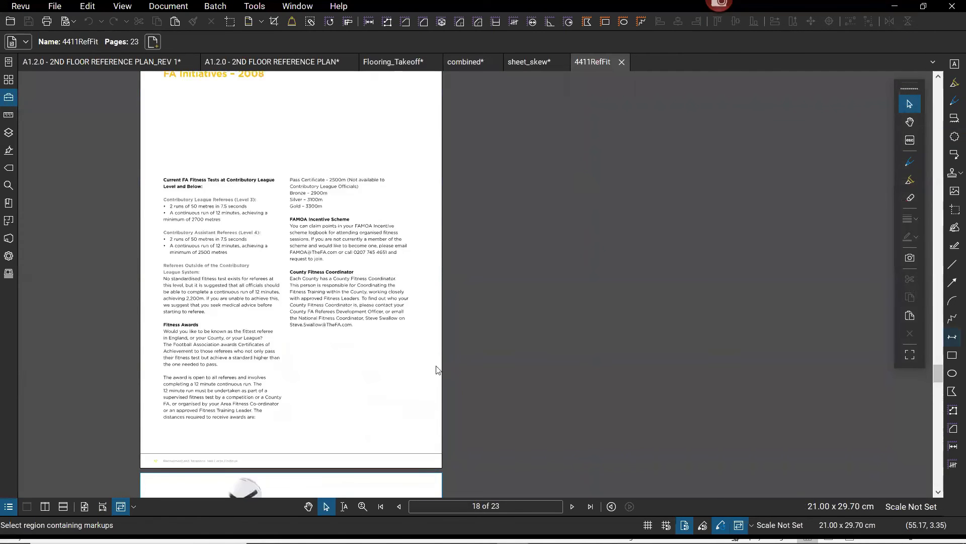
pyautogui.press('Home')
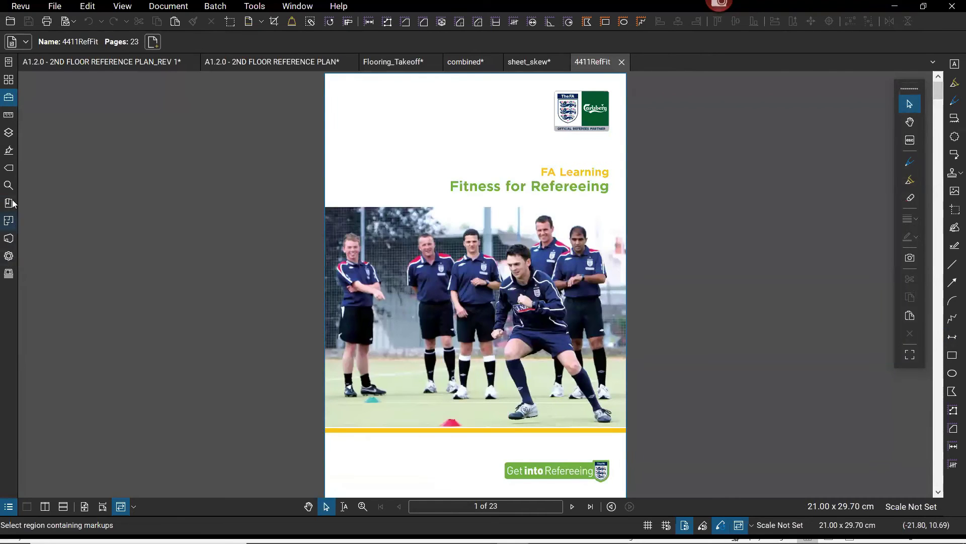
pyautogui.click(9, 203)
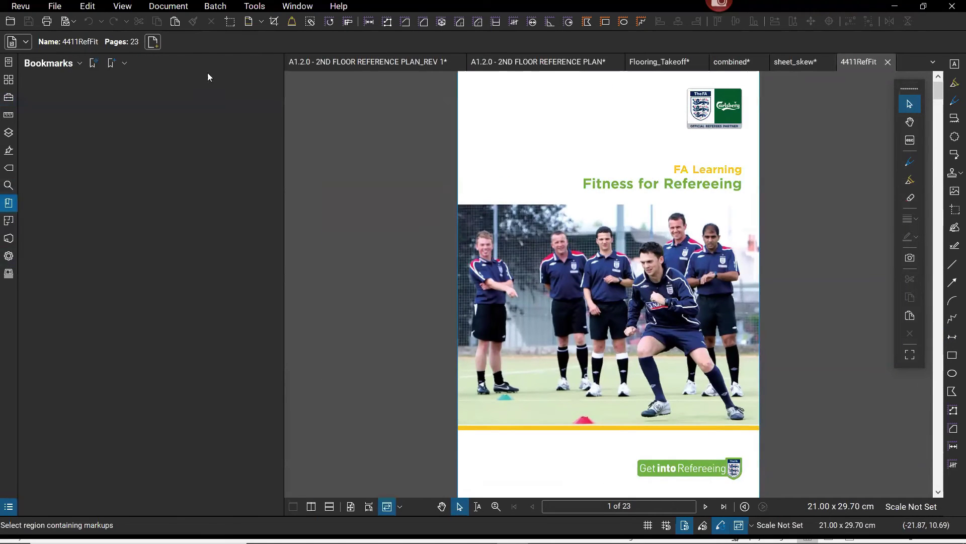
# Step: Start creating bookmarks from a page region and mark the region around the Section one heading on page 5
pyautogui.click(939, 478)
pyautogui.click(939, 478)
pyautogui.click(940, 478)
pyautogui.click(939, 478)
pyautogui.click(939, 478)
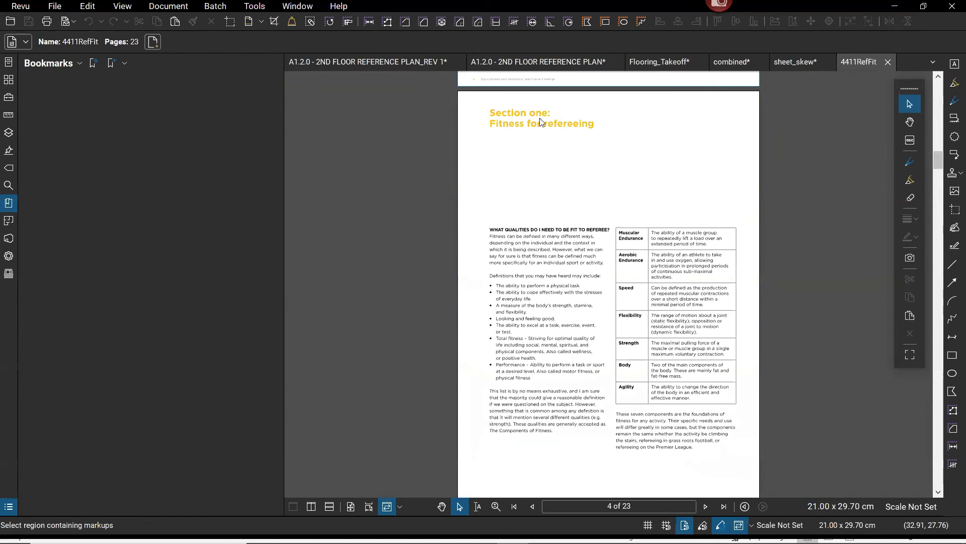
pyautogui.scroll(2, 542, 123)
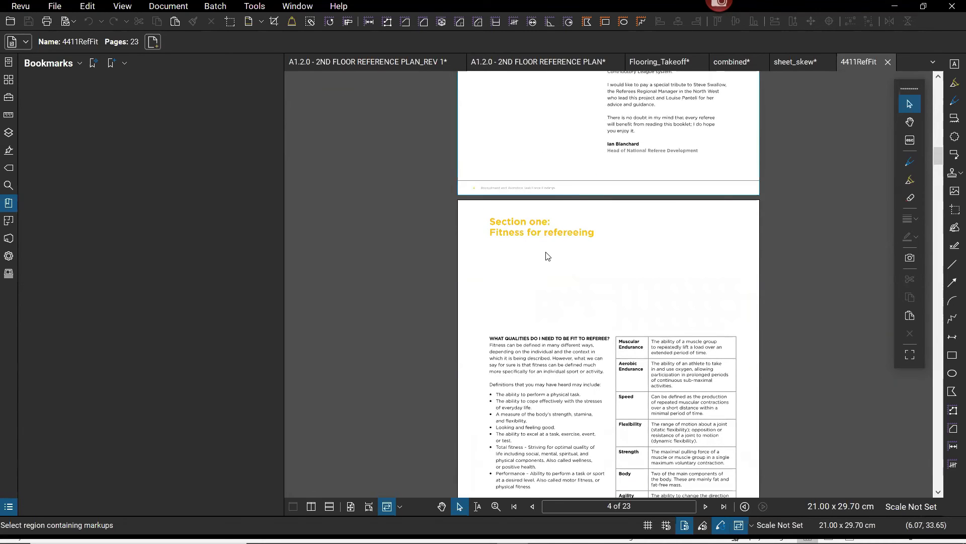
pyautogui.scroll(3, 546, 256)
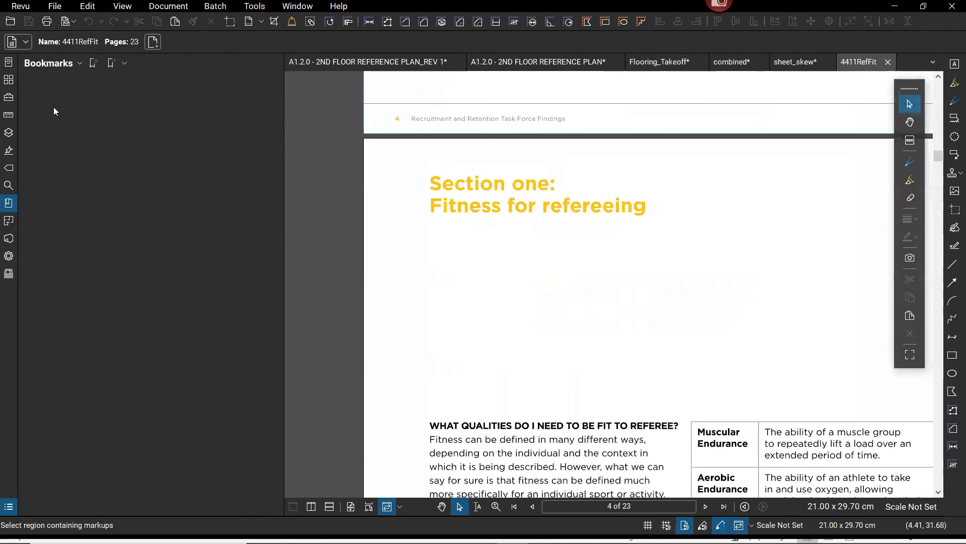
pyautogui.click(94, 66)
pyautogui.click(470, 245)
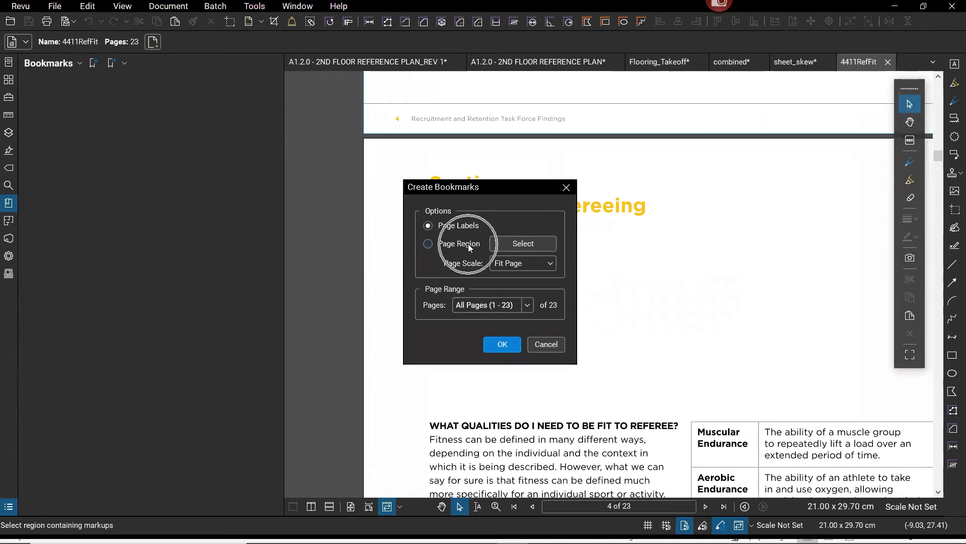
pyautogui.click(428, 244)
pyautogui.click(518, 244)
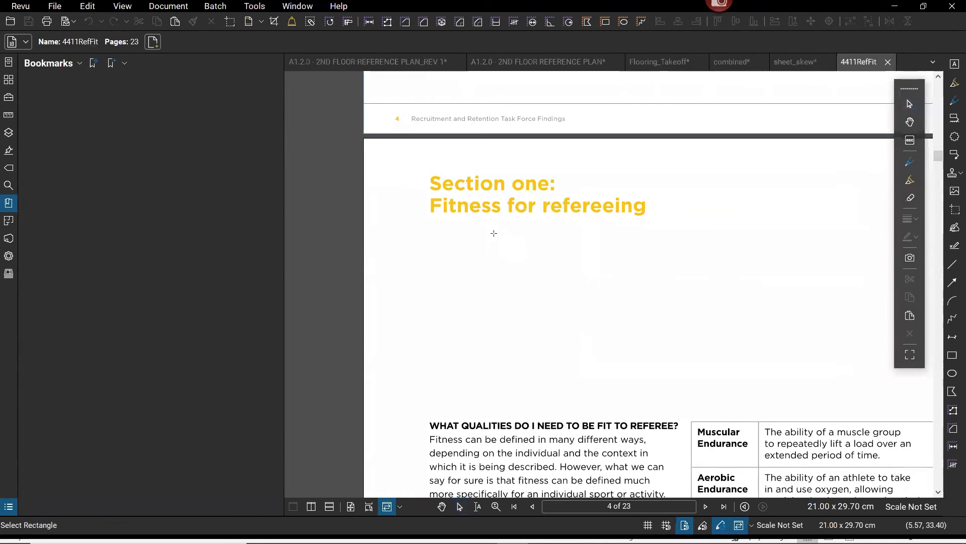
pyautogui.moveTo(406, 164); pyautogui.dragTo(719, 277)
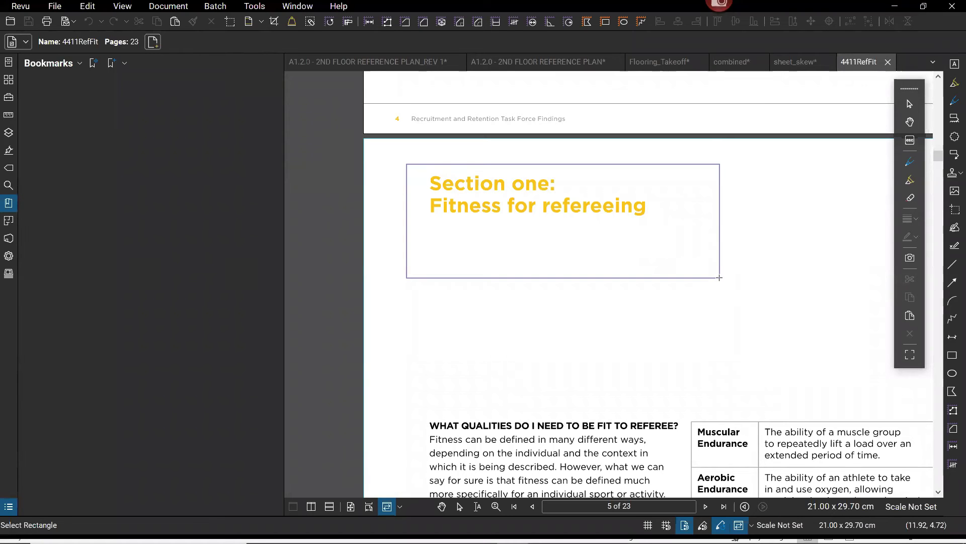
pyautogui.moveTo(719, 278)
pyautogui.mouseDown()
pyautogui.moveTo(756, 277)
pyautogui.moveTo(727, 278)
pyautogui.mouseUp()
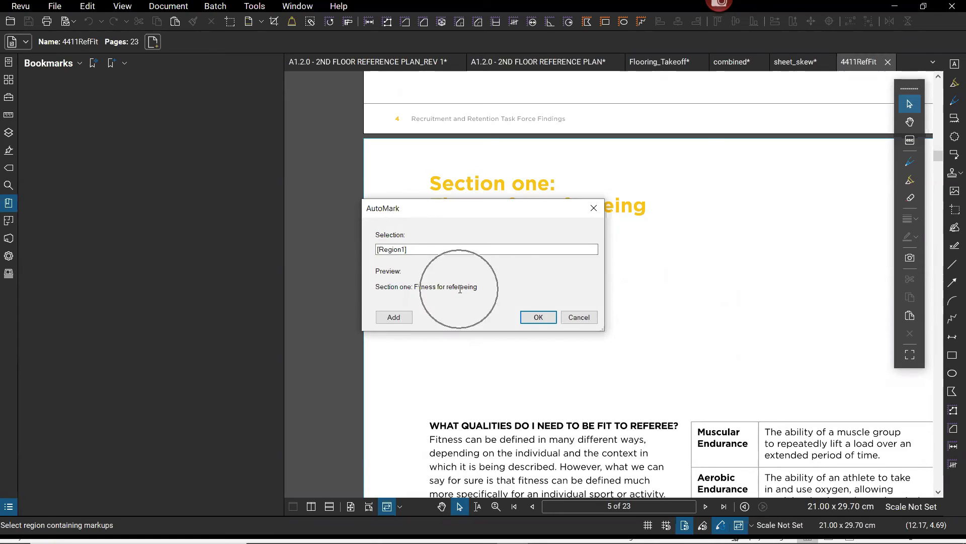
# Step: Accept the single region as the bookmark text and create bookmarks for all pages (1 - 23) at Fit Page scale
pyautogui.click(538, 317)
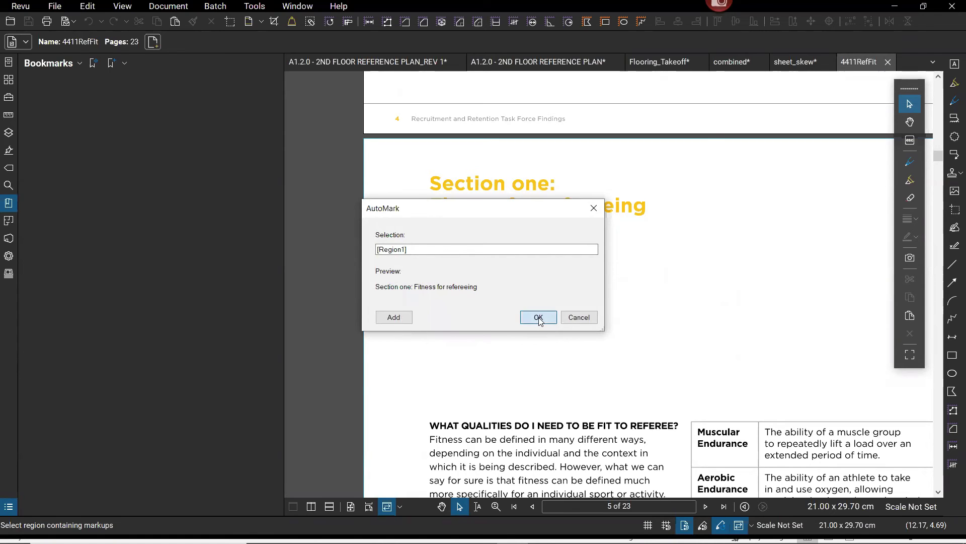
pyautogui.click(393, 317)
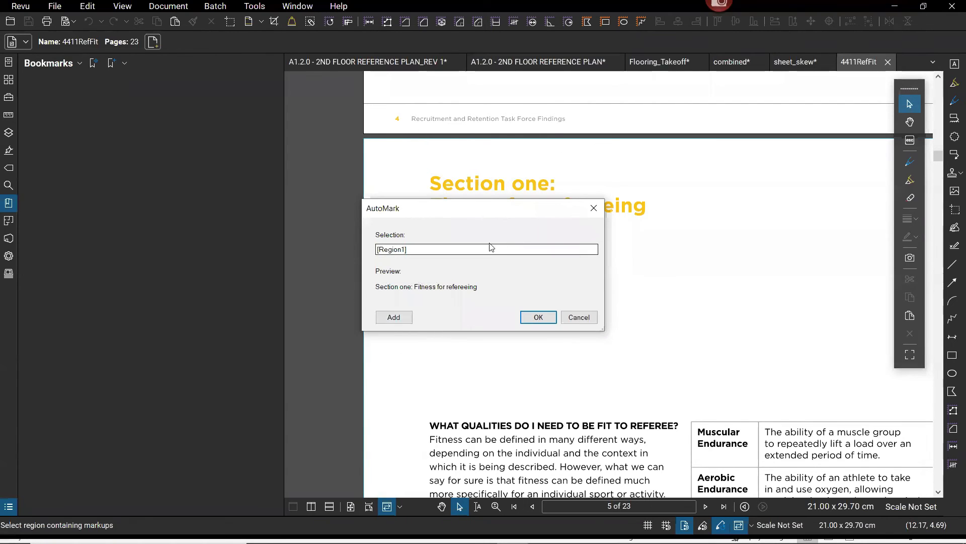
pyautogui.click(539, 318)
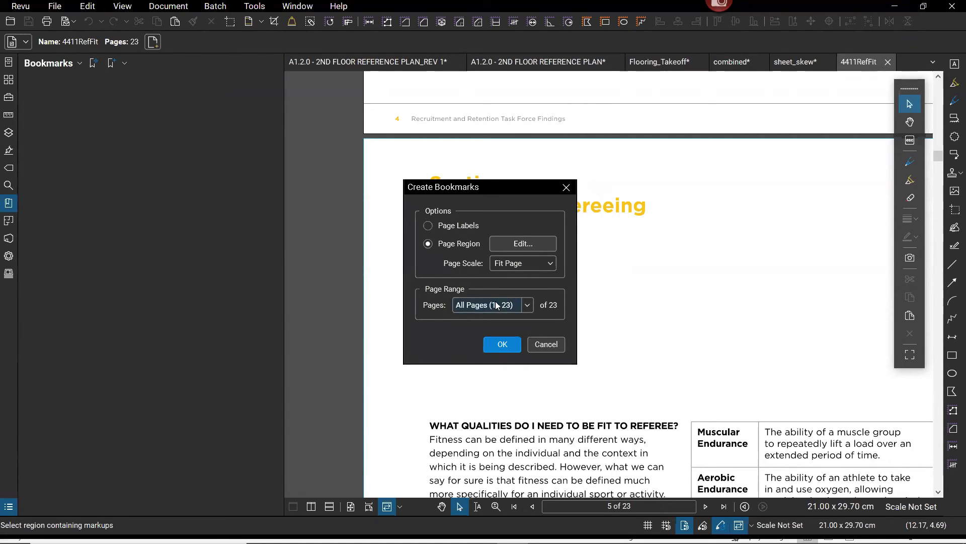
pyautogui.click(551, 266)
pyautogui.click(551, 267)
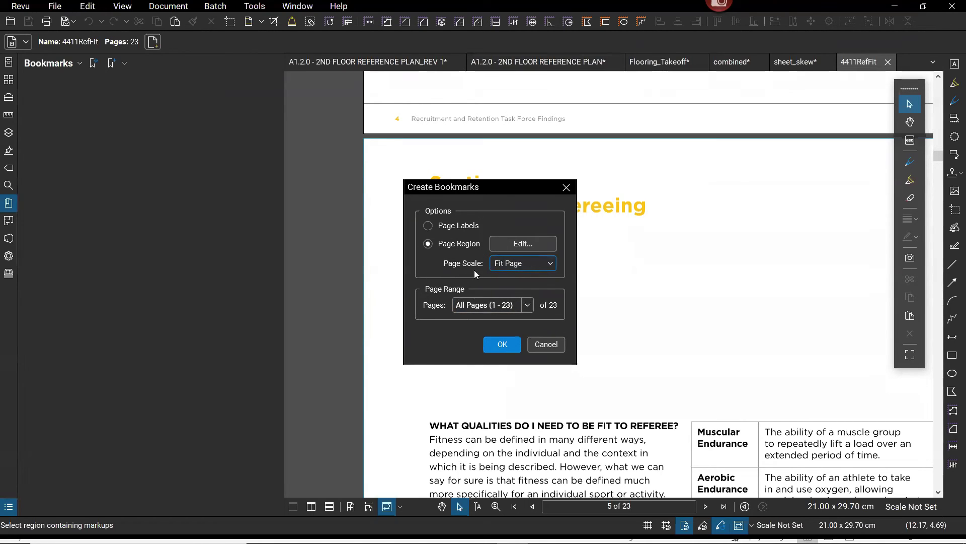
pyautogui.click(508, 349)
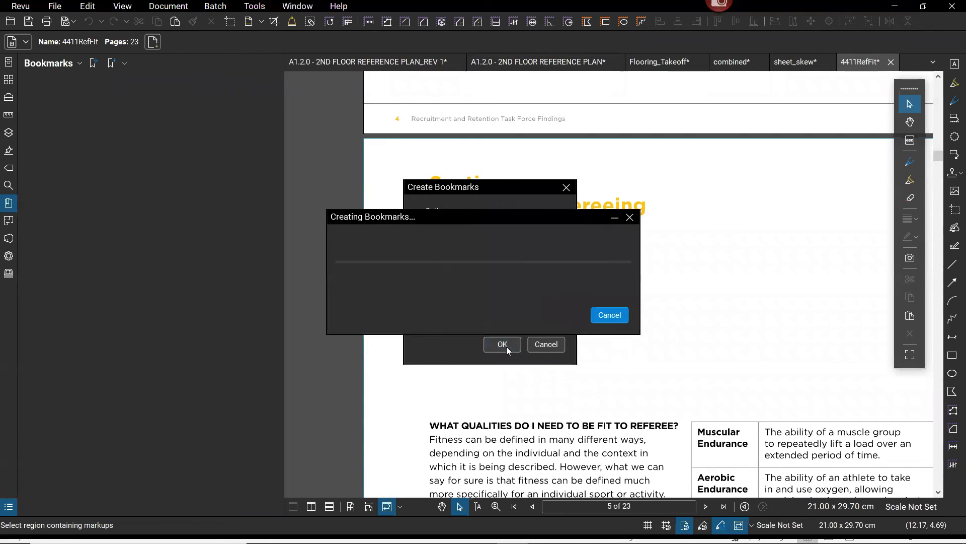
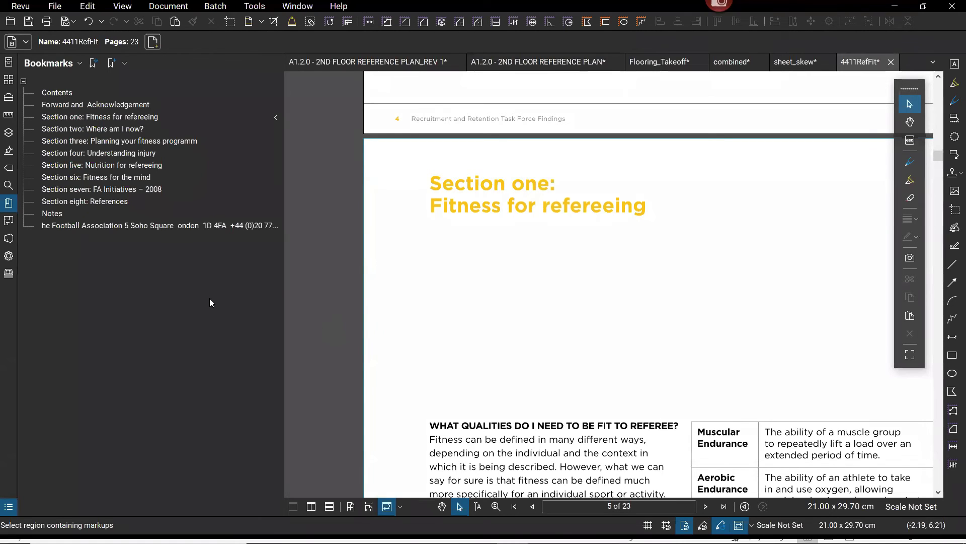
# Step: Check the generated bookmarks by jumping to sections one, three, four, six and eight and comparing them with the page headings
pyautogui.click(87, 119)
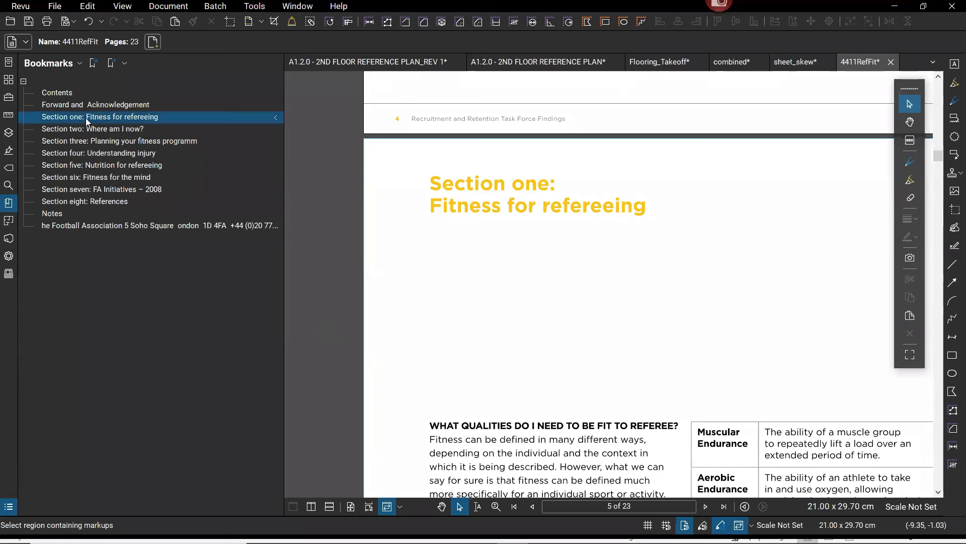
pyautogui.click(60, 143)
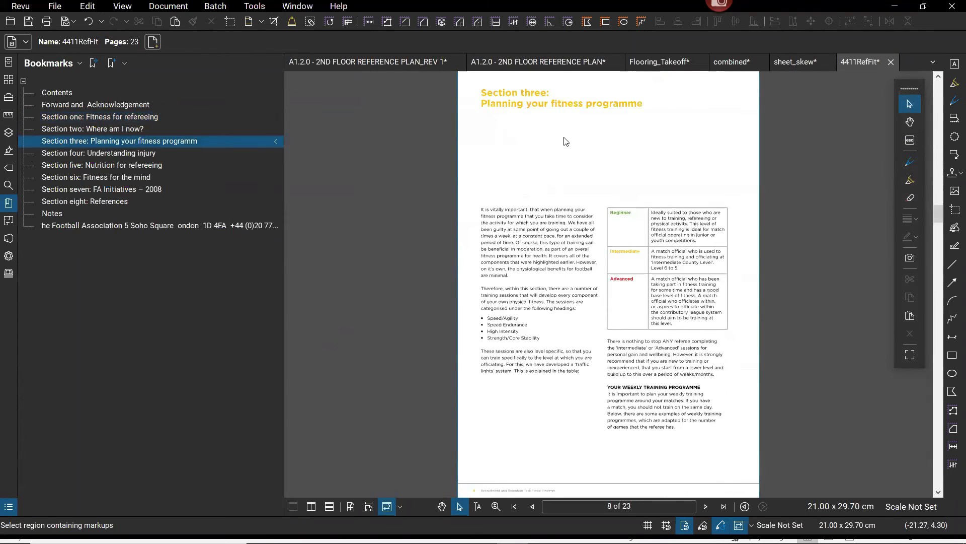
pyautogui.click(128, 152)
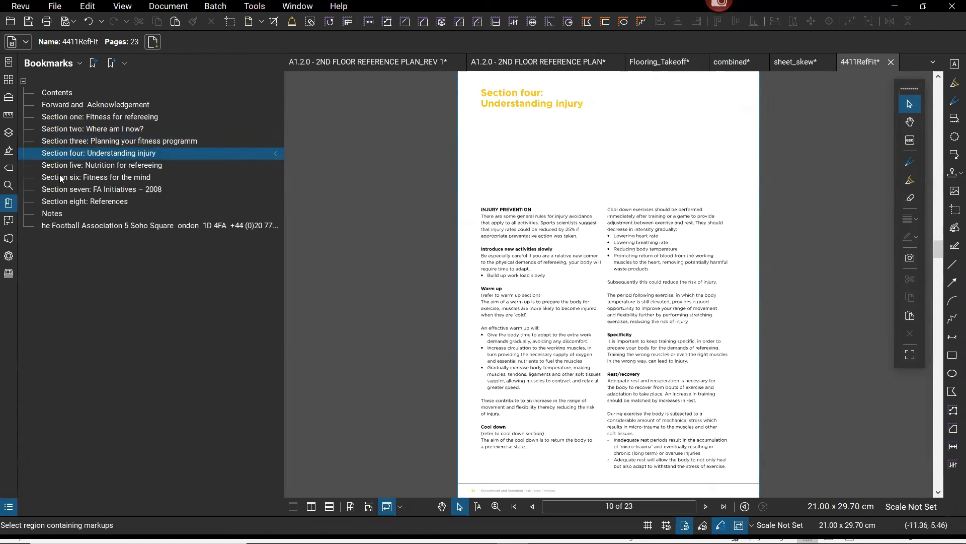
pyautogui.scroll(-3, 559, 132)
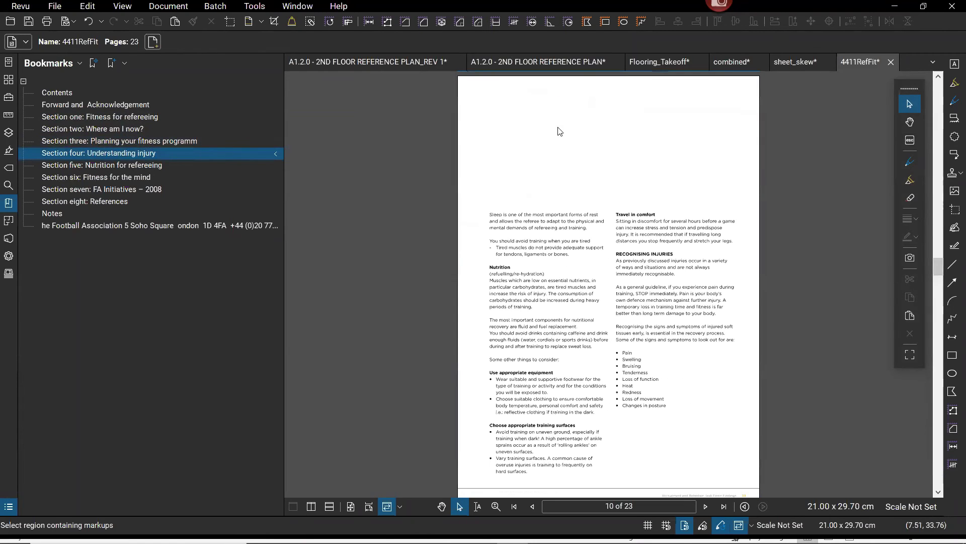
pyautogui.scroll(-3, 559, 131)
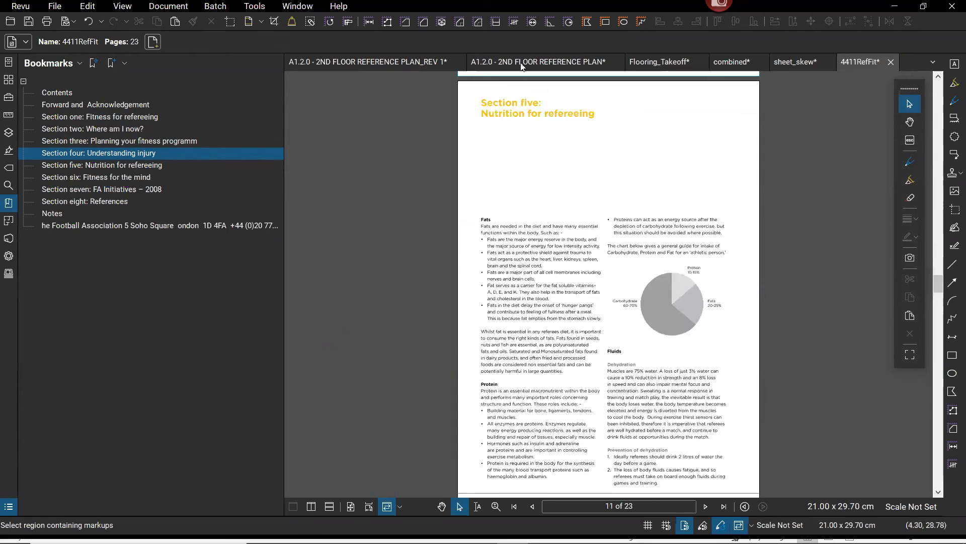
pyautogui.click(172, 177)
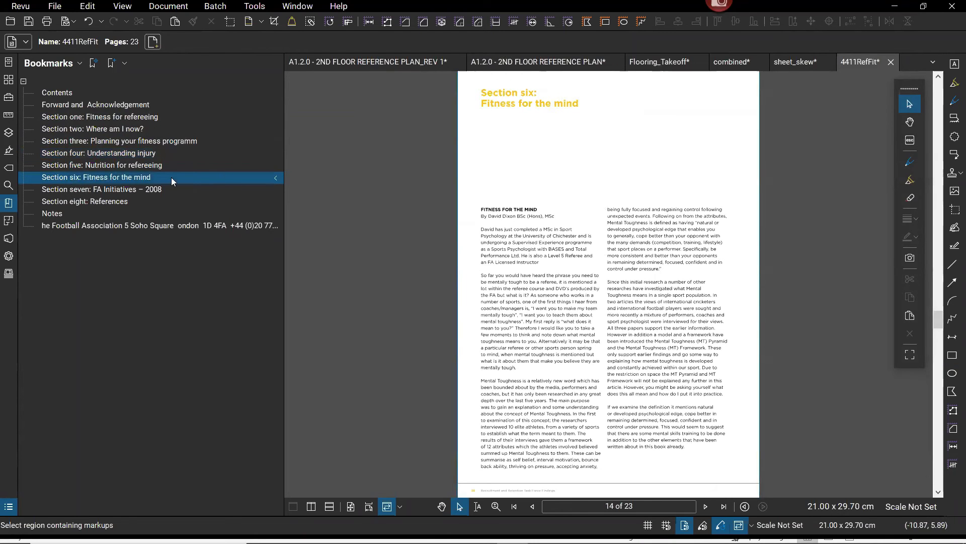
pyautogui.click(71, 202)
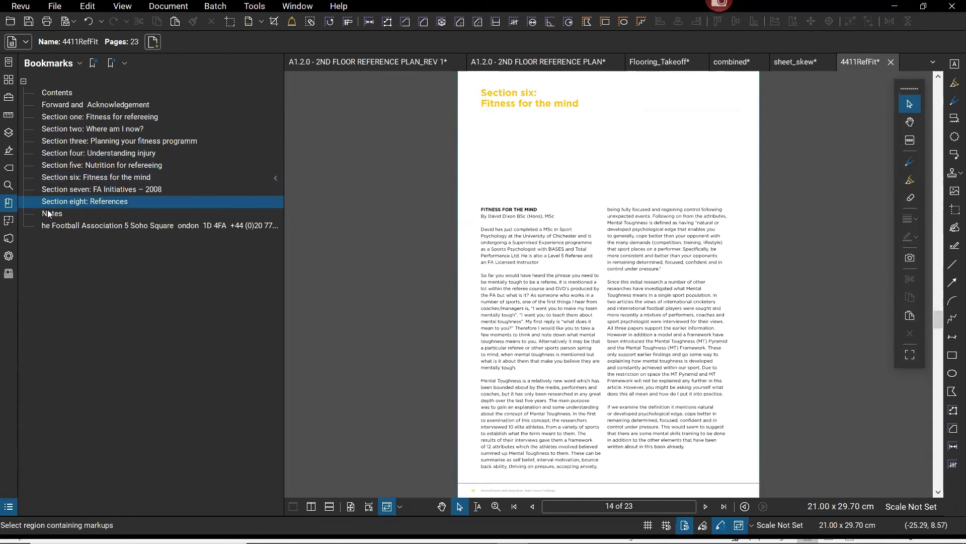
# Step: Open the last bookmark, made from the back cover's contact details, and delete it
pyautogui.click(71, 225)
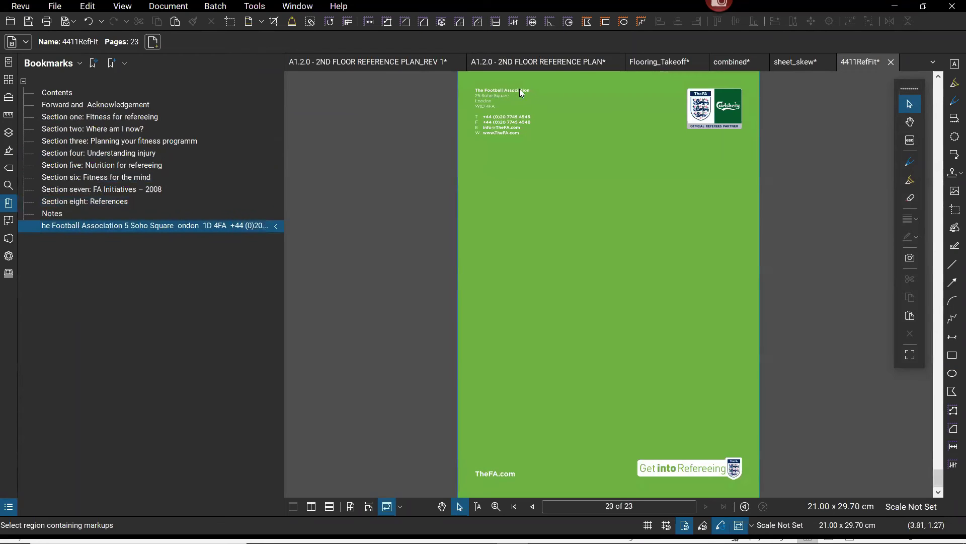
pyautogui.rightClick(128, 225)
pyautogui.click(181, 276)
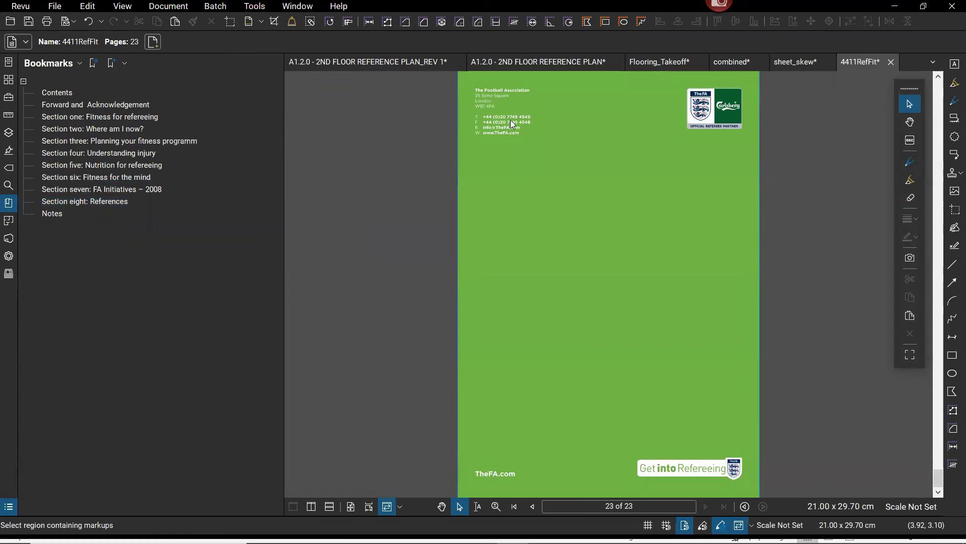
# Step: Browse the document through the Notes, Section eight, Section one and Section three bookmarks
pyautogui.click(60, 214)
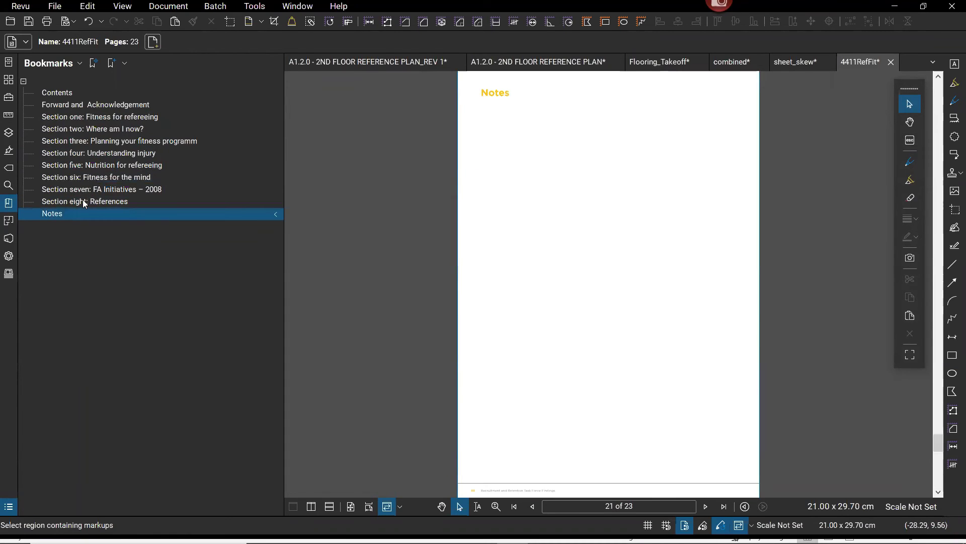
pyautogui.click(68, 201)
pyautogui.click(87, 142)
pyautogui.click(95, 117)
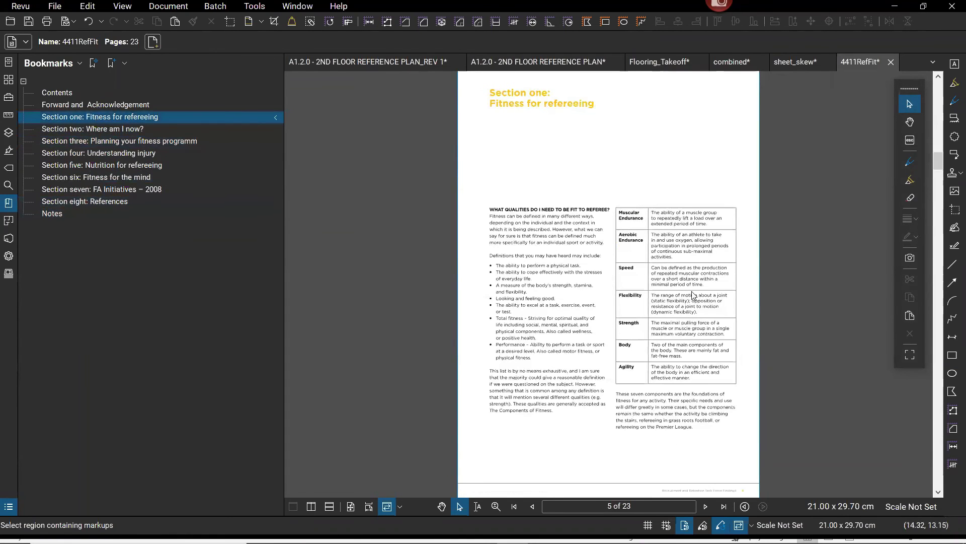
pyautogui.scroll(-2, 936, 459)
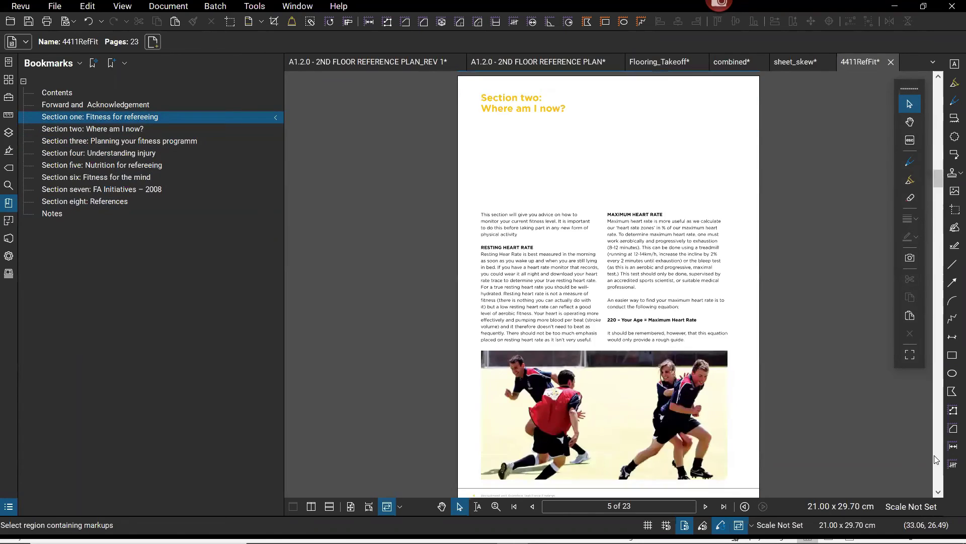
pyautogui.click(93, 140)
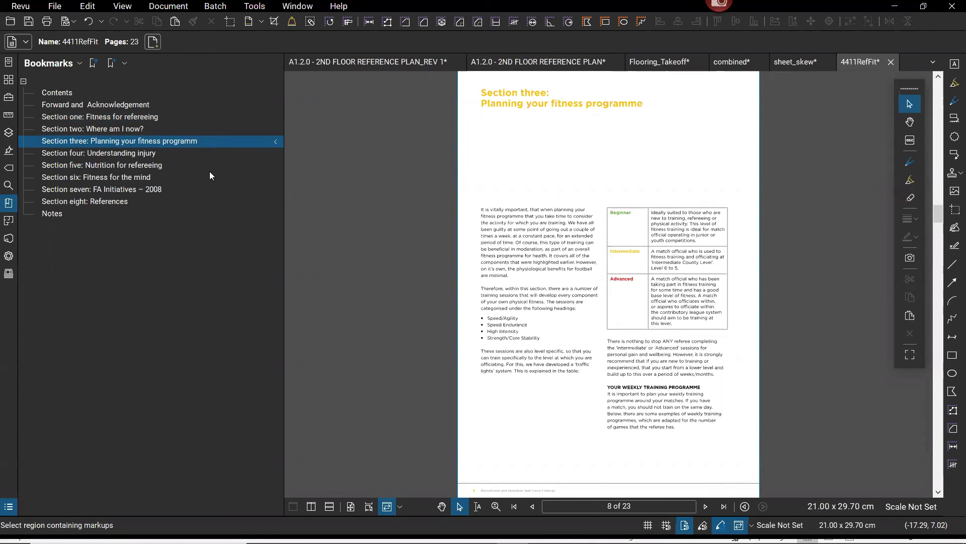
# Step: Switch to the combined document and view the whole floor plans sheet with its title block
pyautogui.click(728, 67)
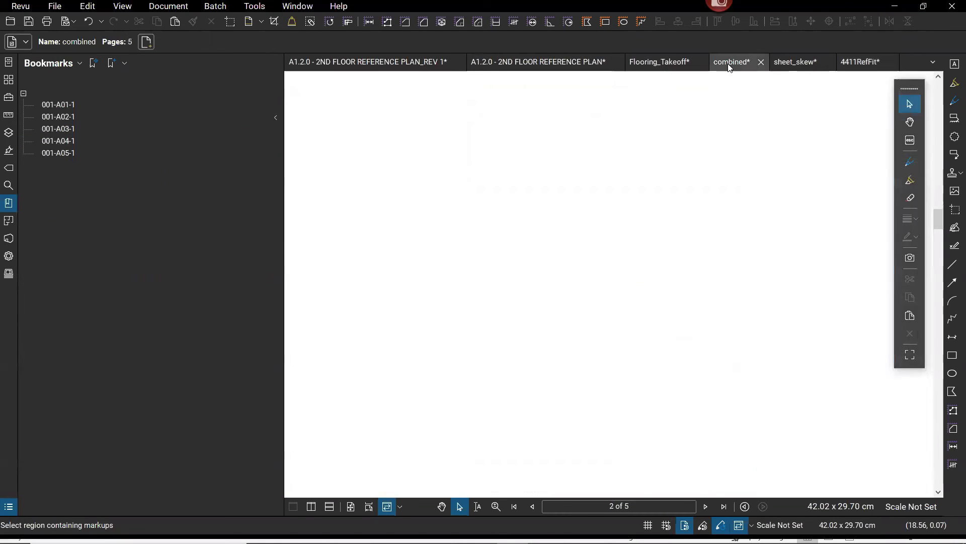
pyautogui.scroll(-3, 633, 189)
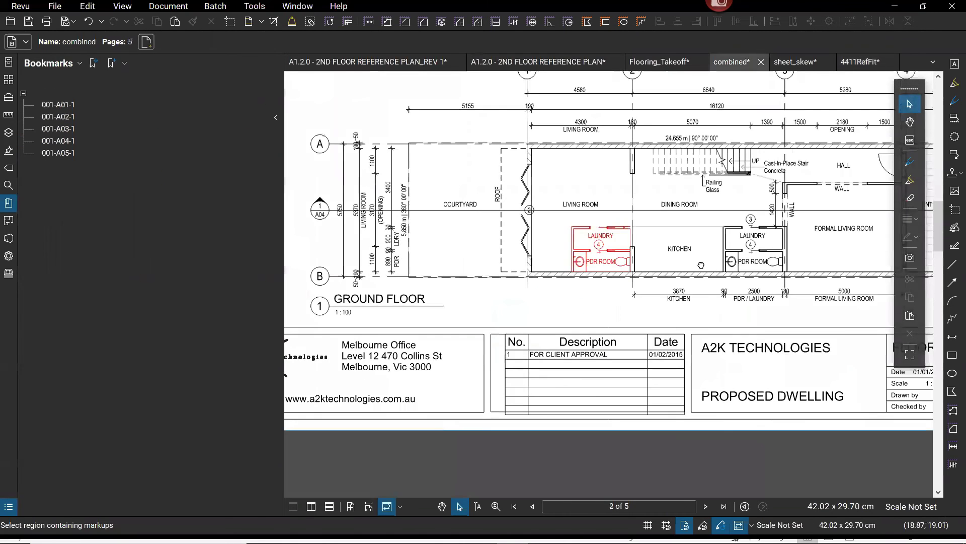
pyautogui.scroll(-4, 930, 162)
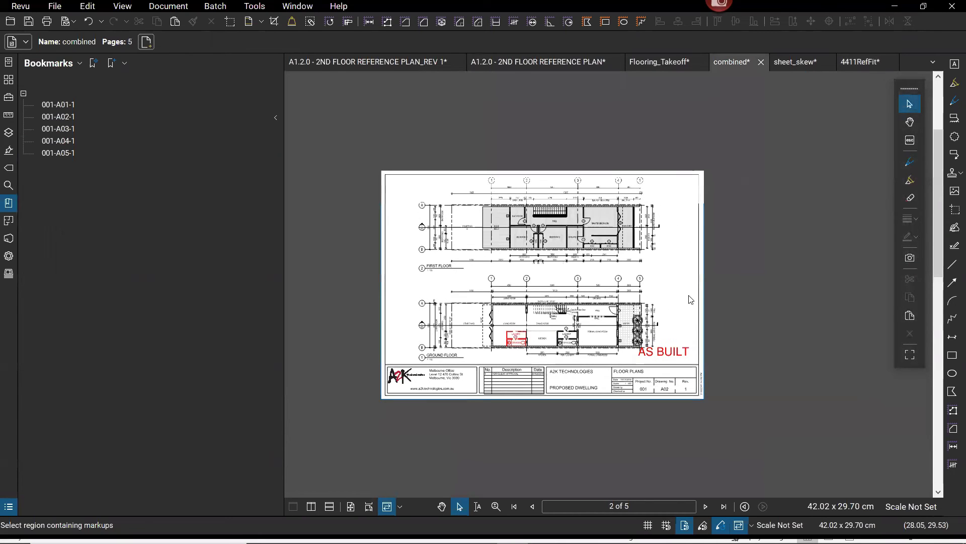
# Step: Switch to the A1.2.0 2nd floor reference plan Rev 1 and start inserting an image from a file
pyautogui.click(368, 62)
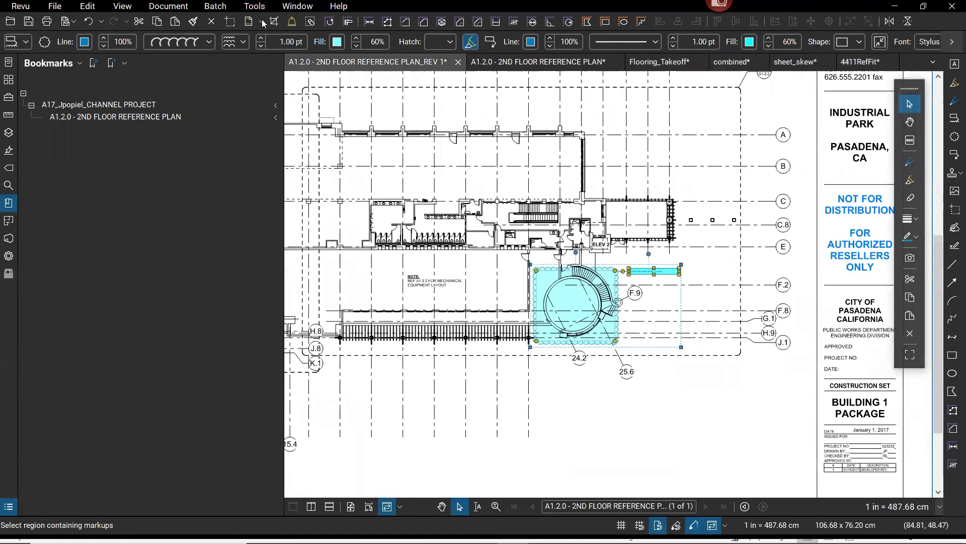
pyautogui.scroll(-3, 379, 266)
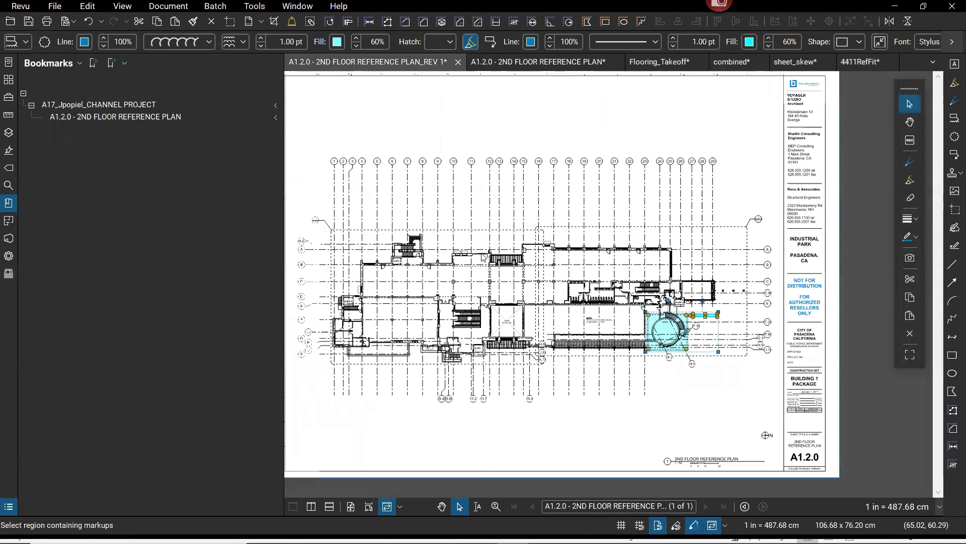
pyautogui.click(254, 6)
pyautogui.moveTo(272, 17)
pyautogui.moveTo(367, 254)
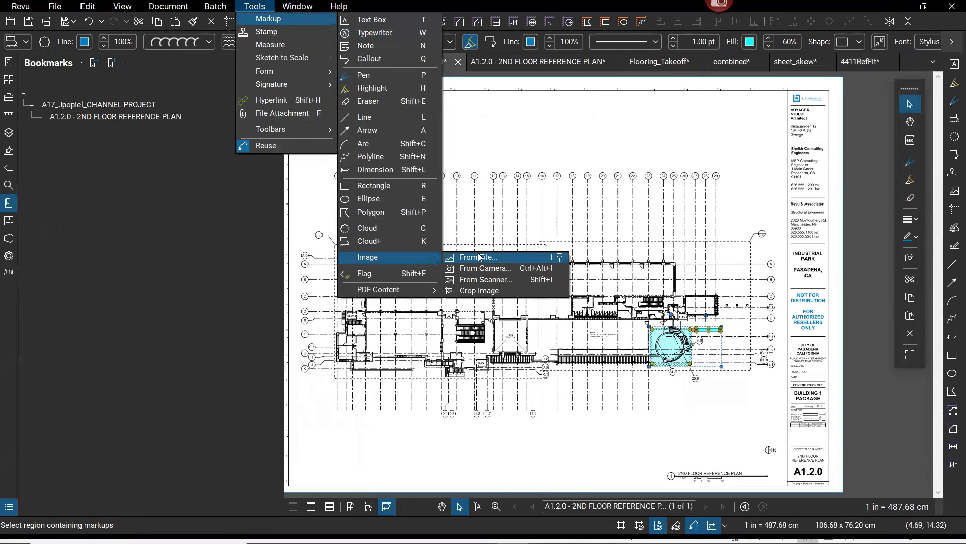
pyautogui.click(498, 255)
pyautogui.click(343, 403)
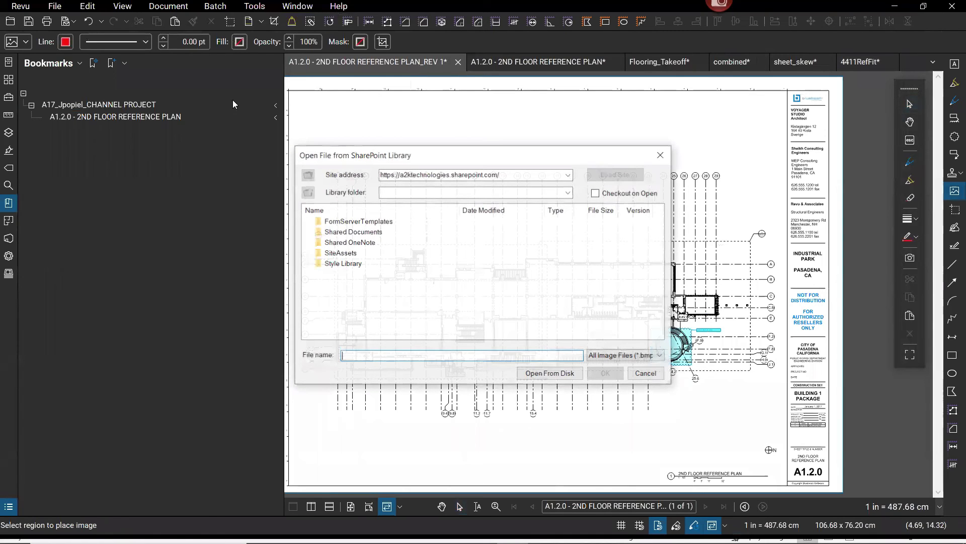
pyautogui.press('Escape')
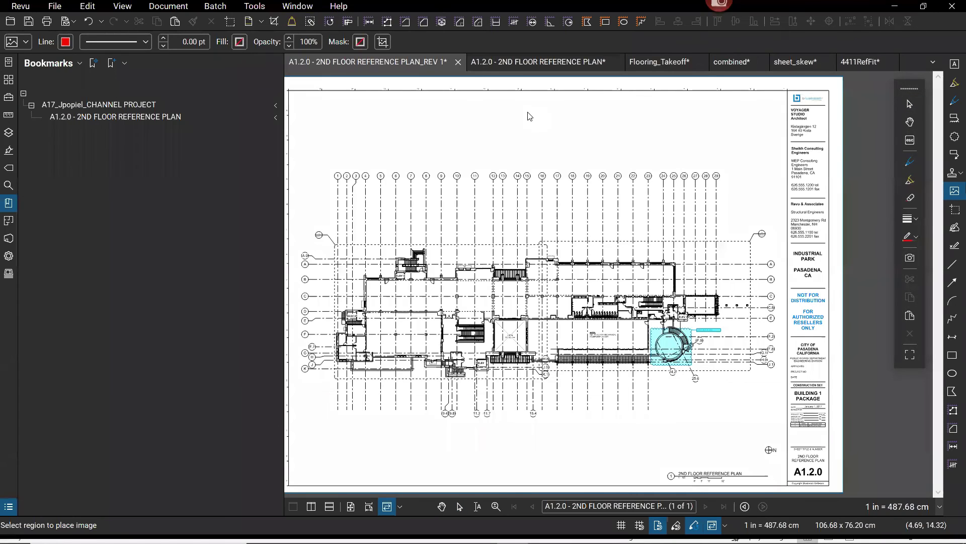
# Step: Choose the five photos content-defect2a.jpg through content-defect6a.jpg from the building defects folder on disk for insertion
pyautogui.click(495, 119)
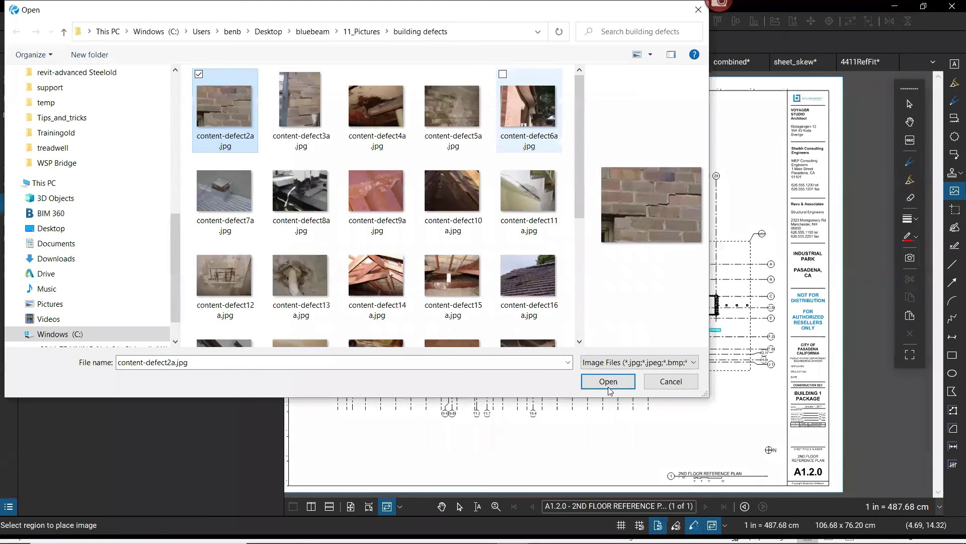
pyautogui.hotkey('shift', 'Right')
pyautogui.hotkey('shift', 'Right')
pyautogui.hotkey('shift', 'Right')
pyautogui.hotkey('shift', 'Right')
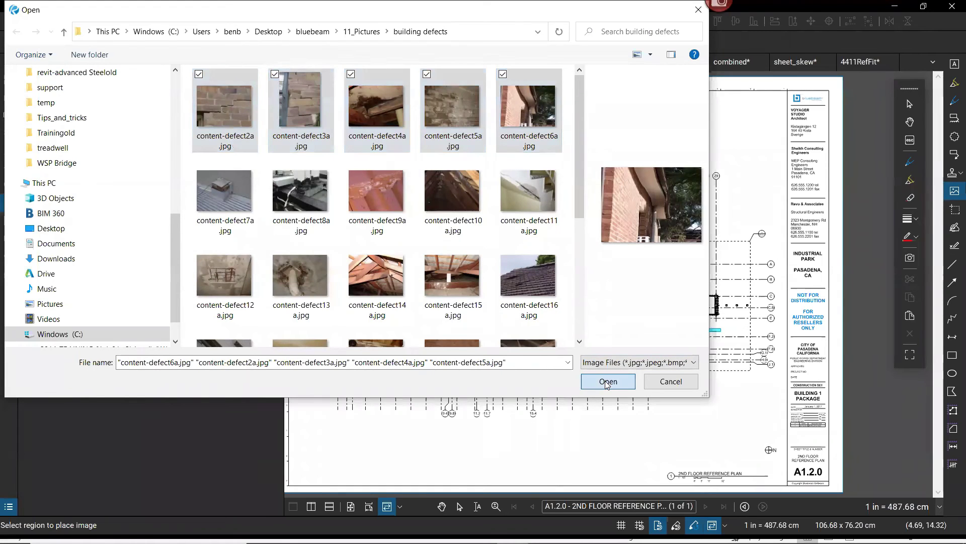
pyautogui.click(607, 382)
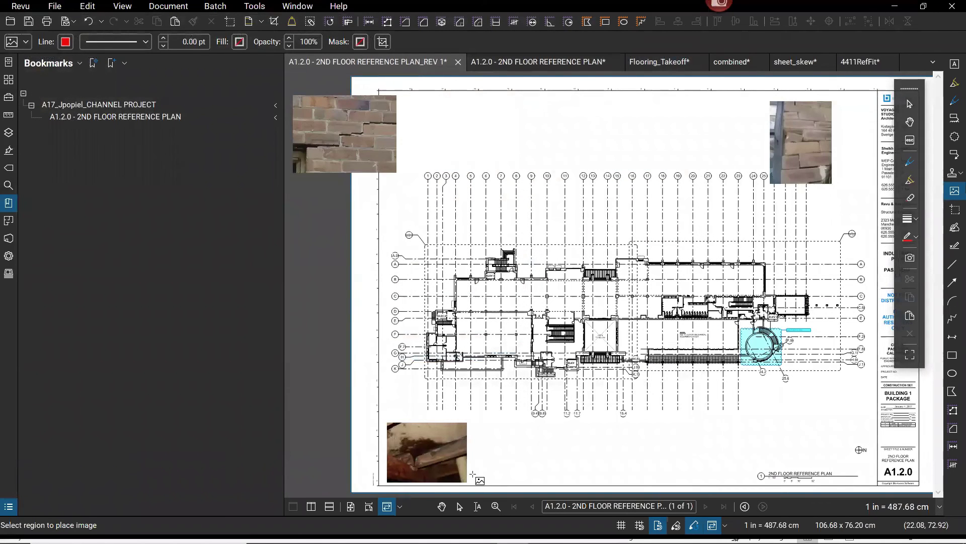
# Step: Place the remaining defect photos along the plan's lower edge, and move the cracked brick photo inside the sheet's upper-left corner
pyautogui.moveTo(578, 428); pyautogui.dragTo(657, 487)
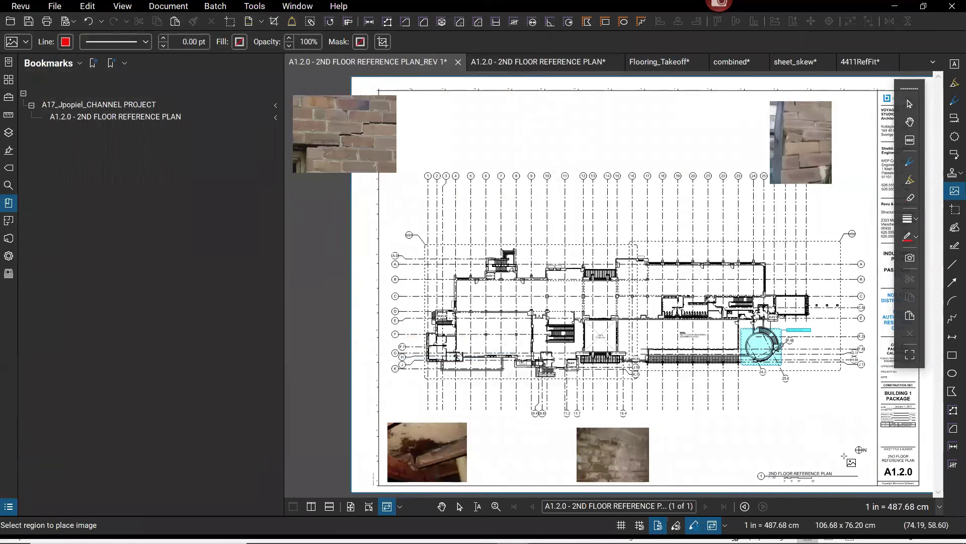
pyautogui.moveTo(846, 456); pyautogui.dragTo(847, 461)
pyautogui.press('Escape')
pyautogui.click(370, 146)
pyautogui.moveTo(426, 133); pyautogui.dragTo(519, 137)
pyautogui.click(739, 233)
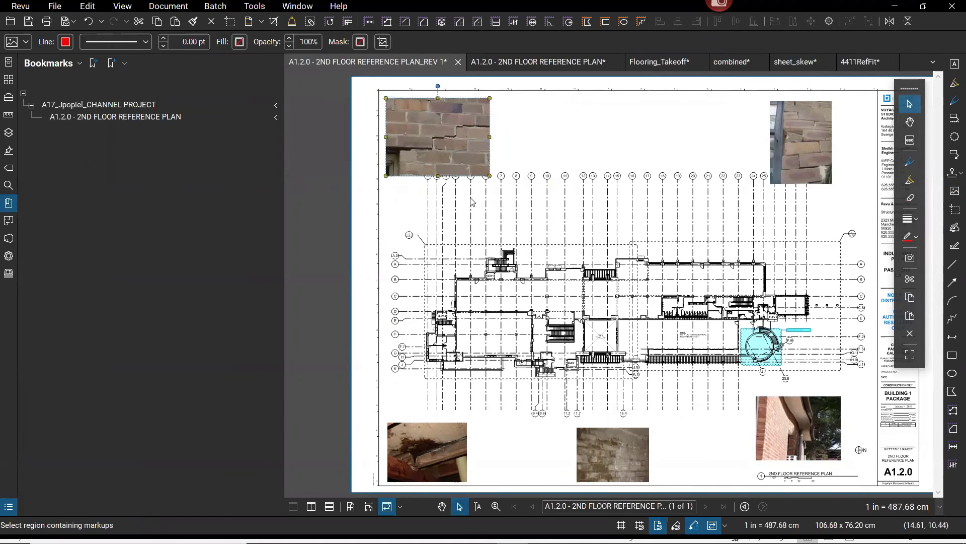
# Step: Move the upper-right brick wall photo closer to the title block
pyautogui.scroll(1, 659, 196)
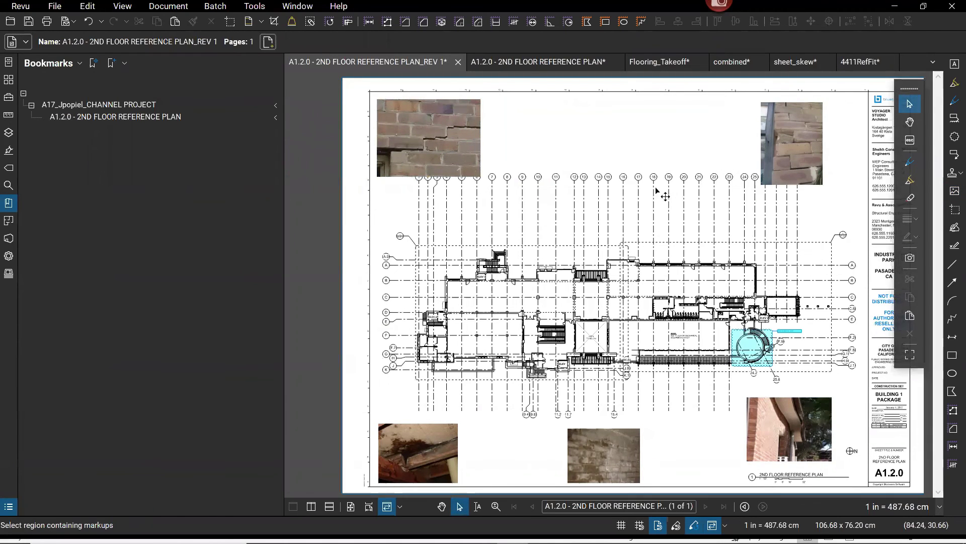
pyautogui.scroll(-1, 685, 189)
pyautogui.moveTo(655, 221); pyautogui.dragTo(693, 215)
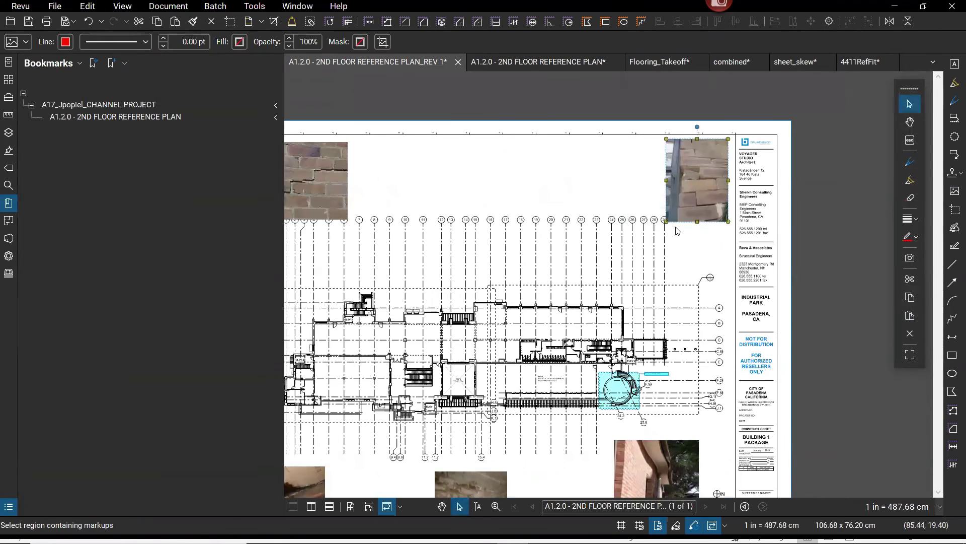
pyautogui.scroll(2, 672, 223)
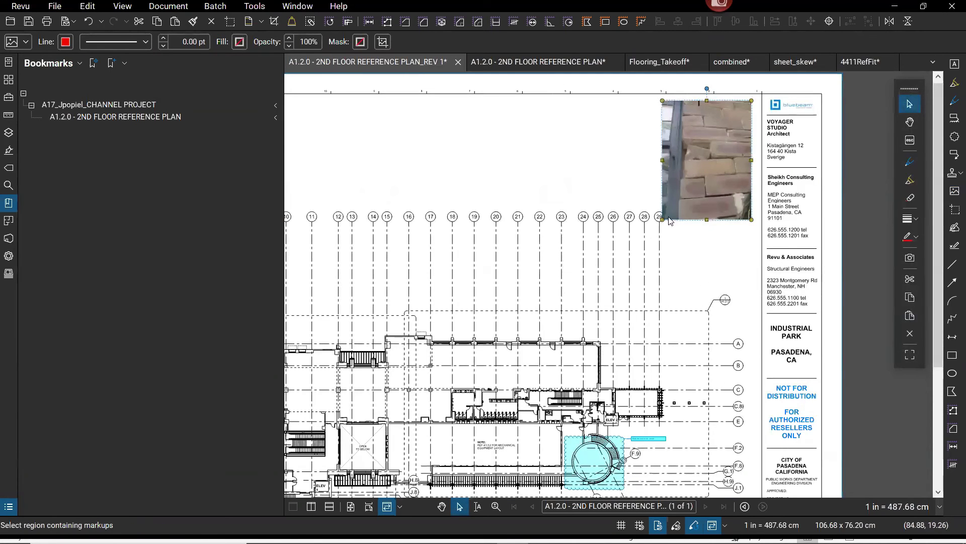
# Step: Draw a line from the upper-right brick wall photo to the building corner near grid lines A and 25
pyautogui.click(952, 264)
pyautogui.moveTo(666, 226); pyautogui.dragTo(598, 342)
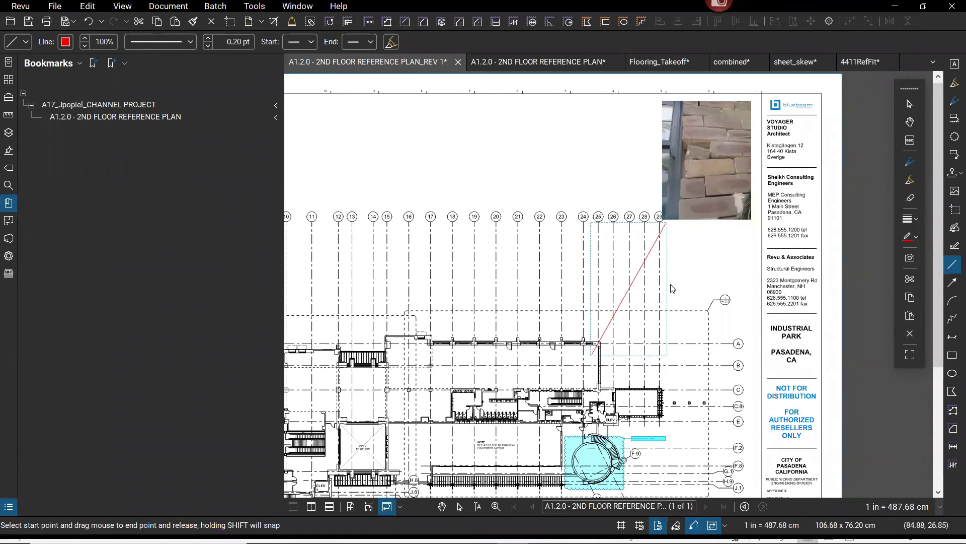
pyautogui.press('Escape')
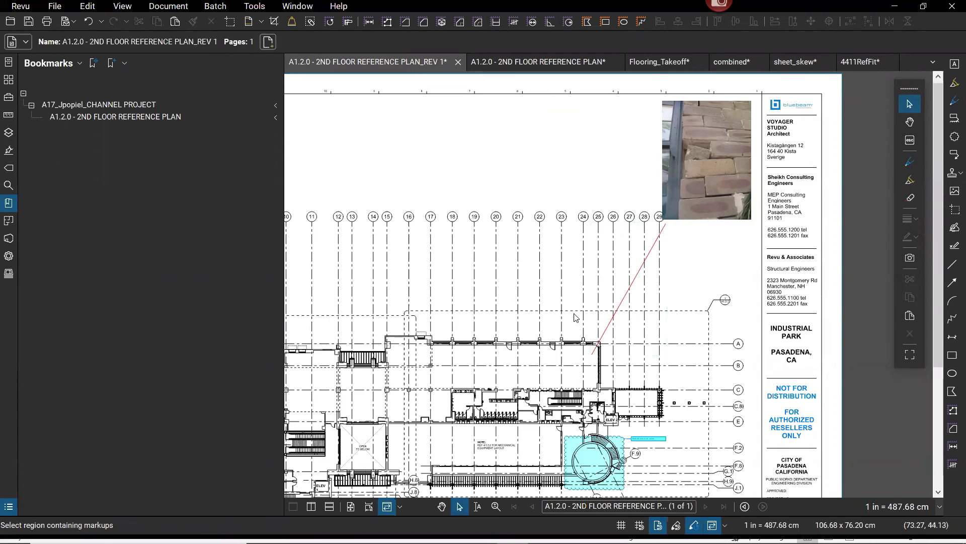
pyautogui.scroll(3, 575, 422)
pyautogui.scroll(3, 550, 403)
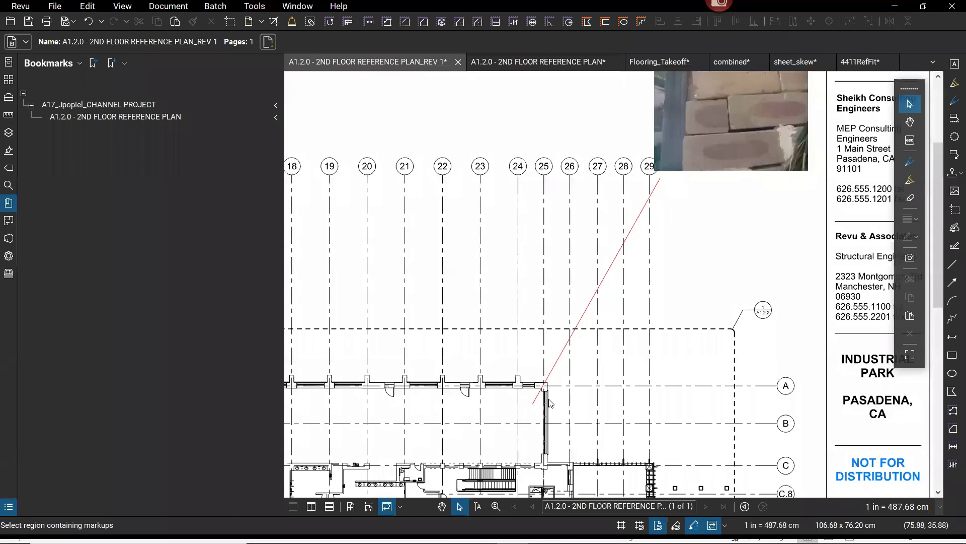
pyautogui.scroll(-2, 550, 402)
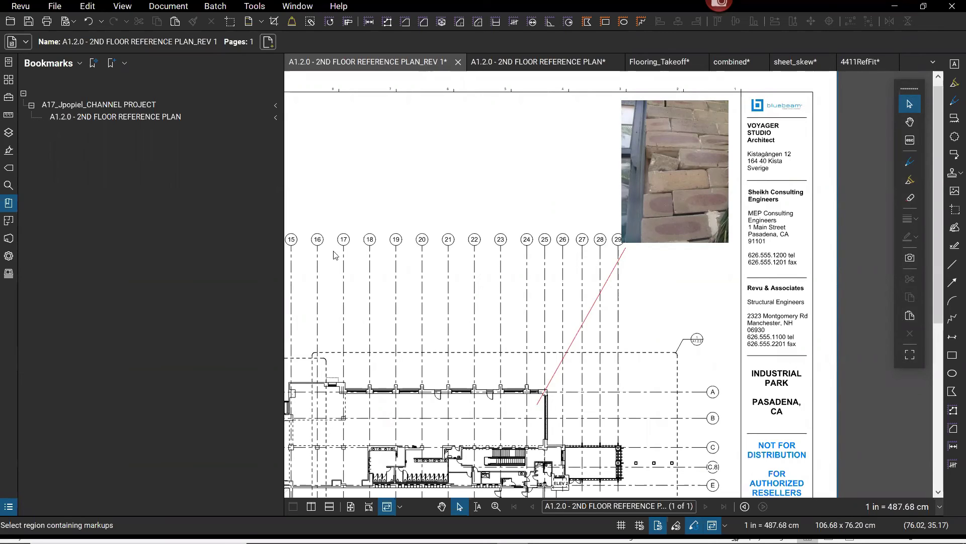
# Step: Open Bluebeam Studio, narrow its panel, and enter the Demo Arch session
pyautogui.click(9, 240)
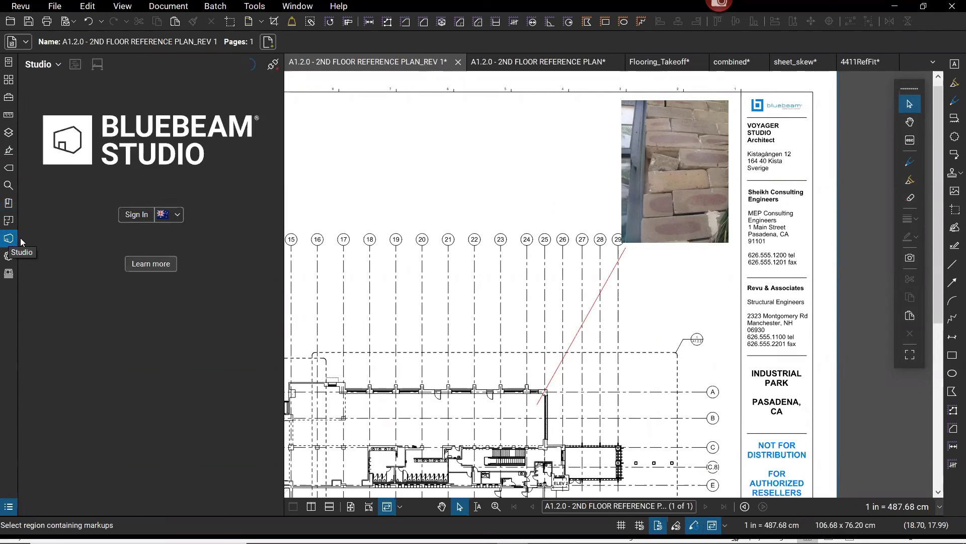
pyautogui.moveTo(284, 205); pyautogui.dragTo(217, 212)
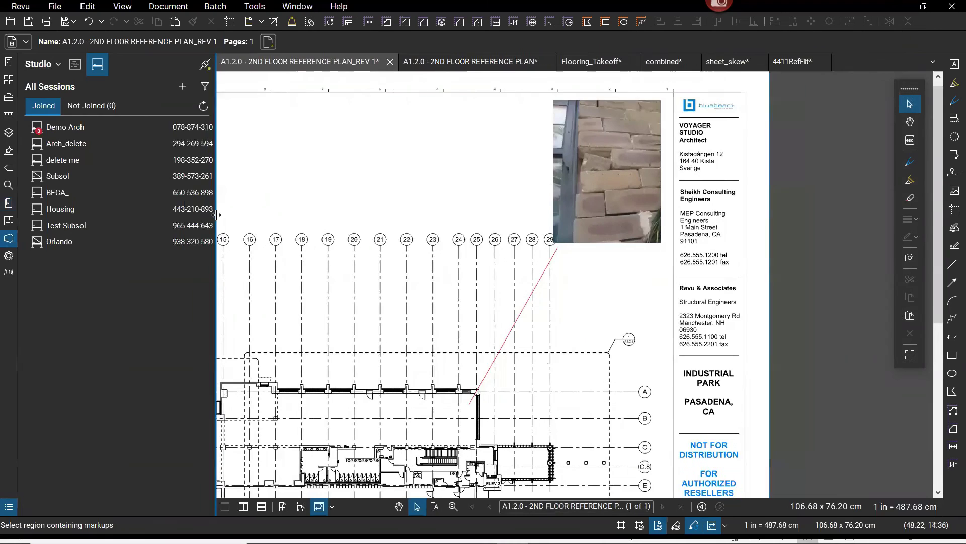
pyautogui.doubleClick(68, 127)
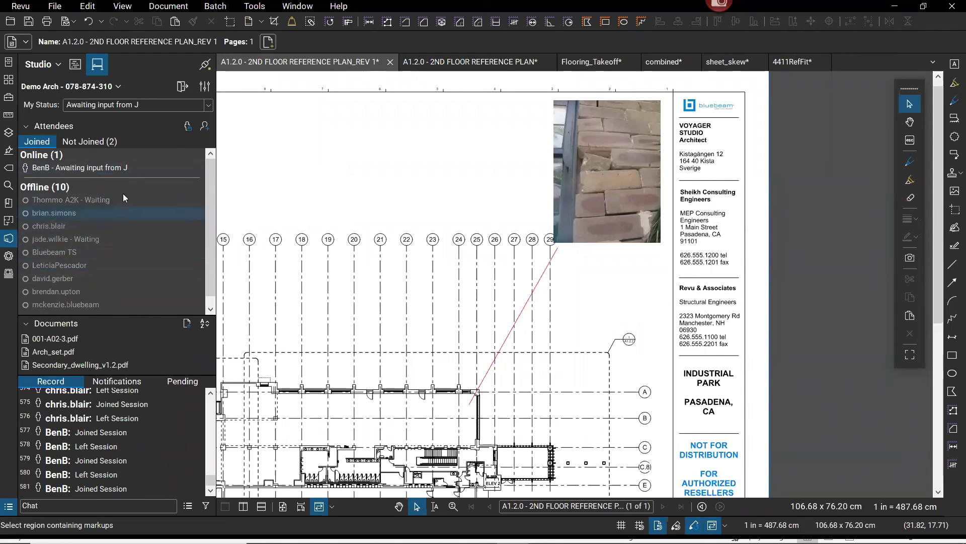
# Step: View an attendee's details and the options for inviting users to the session, without sending an invitation
pyautogui.click(59, 241)
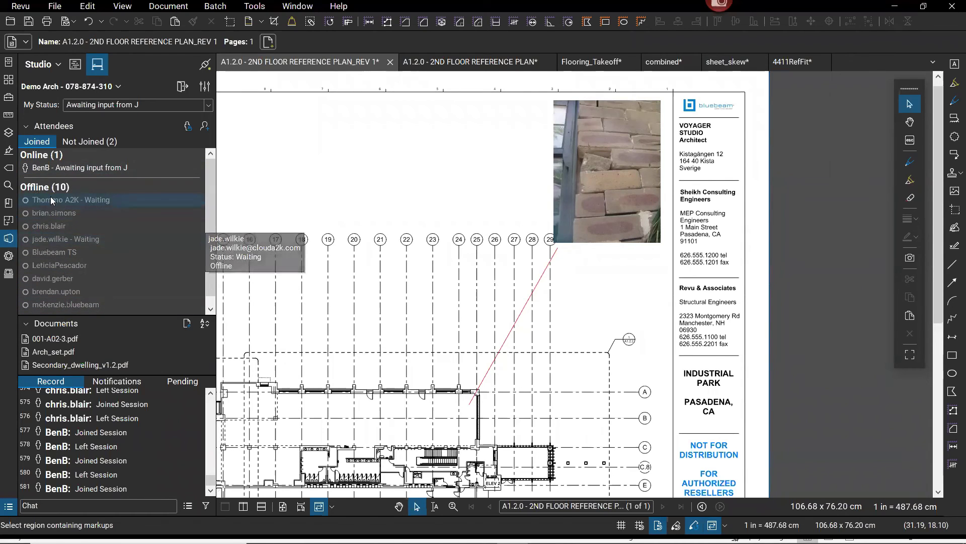
pyautogui.click(205, 126)
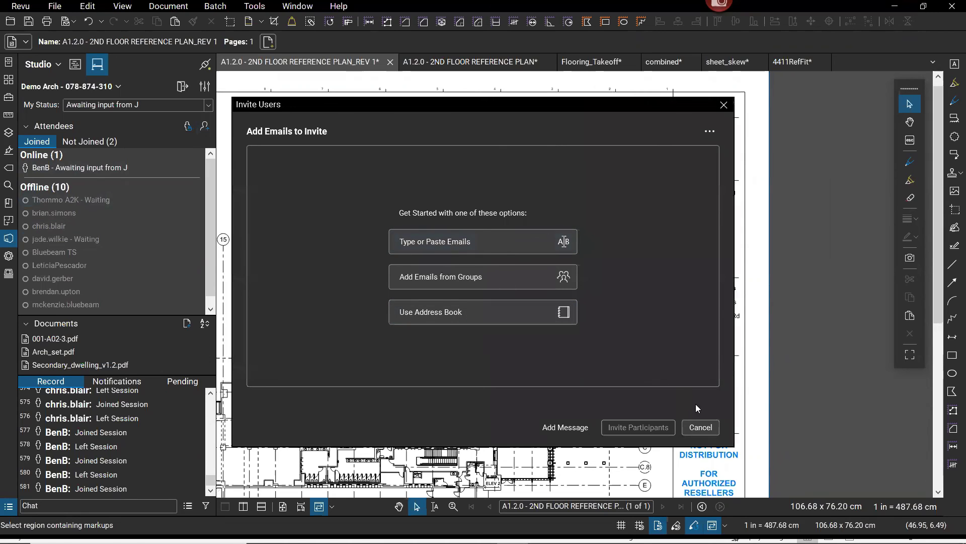
pyautogui.click(701, 427)
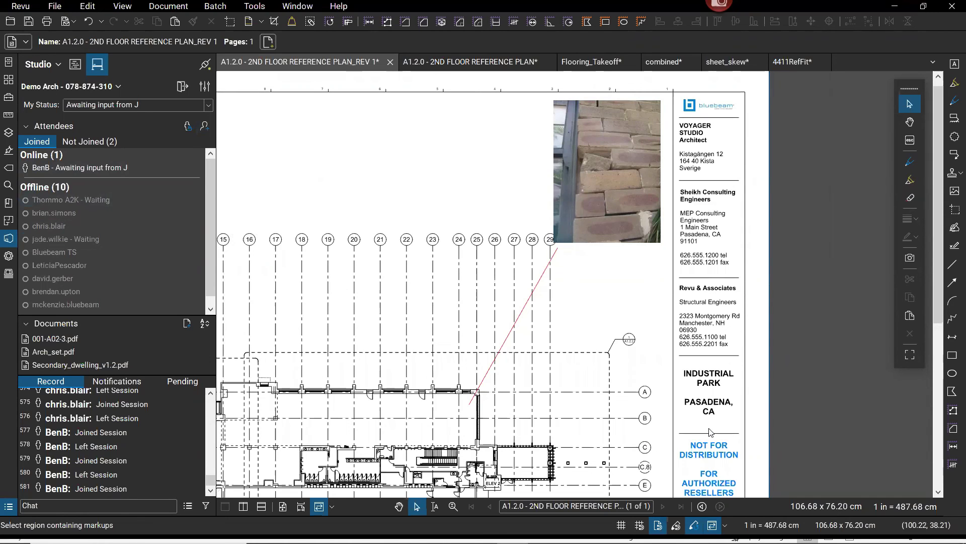
pyautogui.click(45, 238)
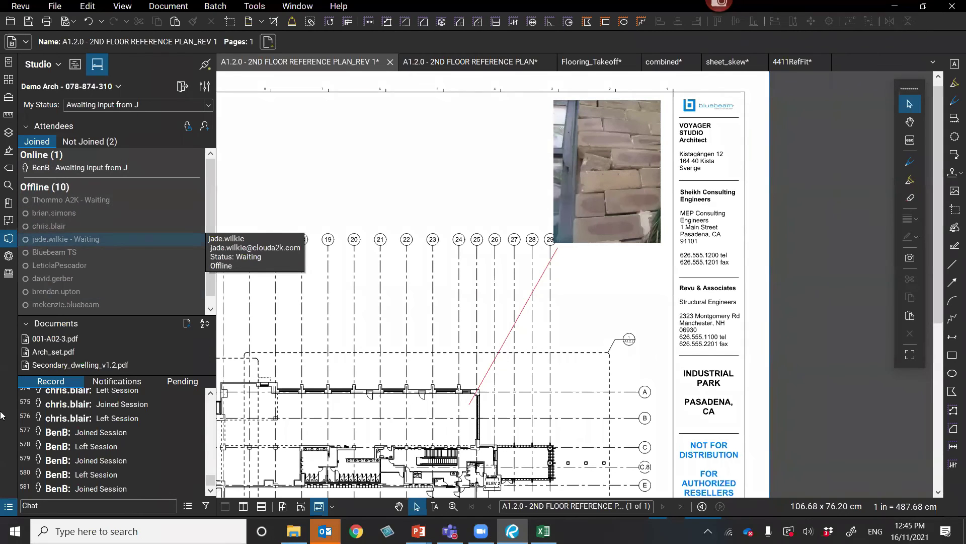
# Step: Show the Markups List and review the dates and authors of the plan's image, line and cloud markups
pyautogui.click(8, 506)
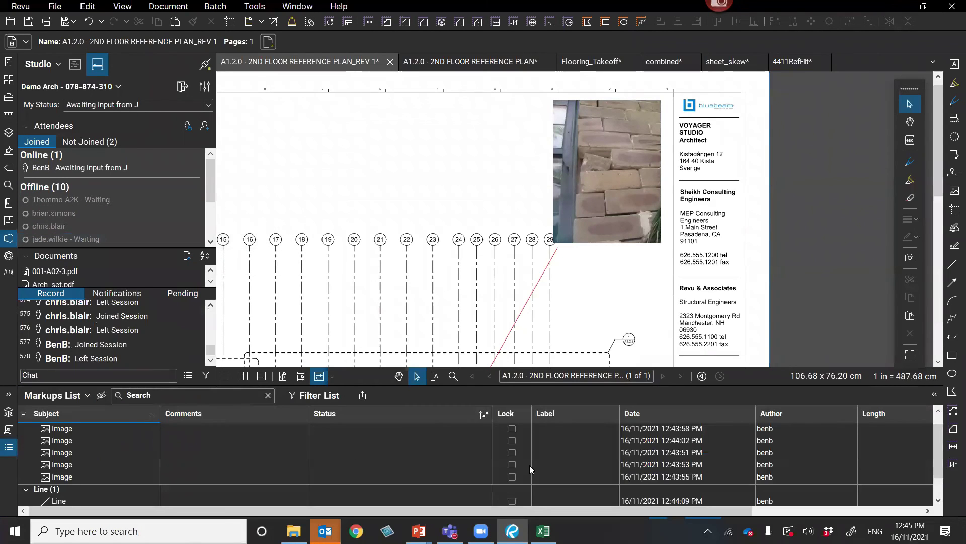
pyautogui.scroll(-1, 529, 465)
pyautogui.scroll(2, 599, 447)
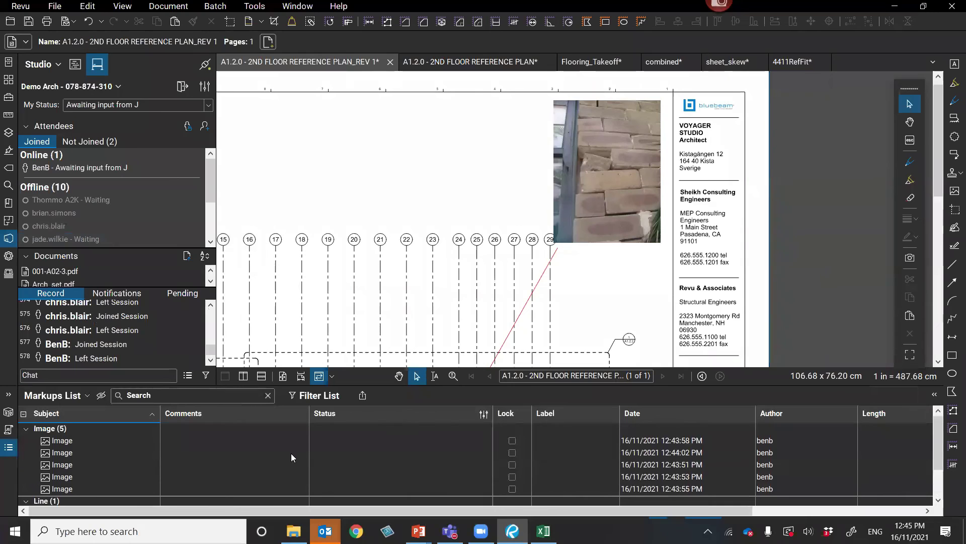
pyautogui.scroll(-1, 765, 443)
pyautogui.scroll(2, 784, 457)
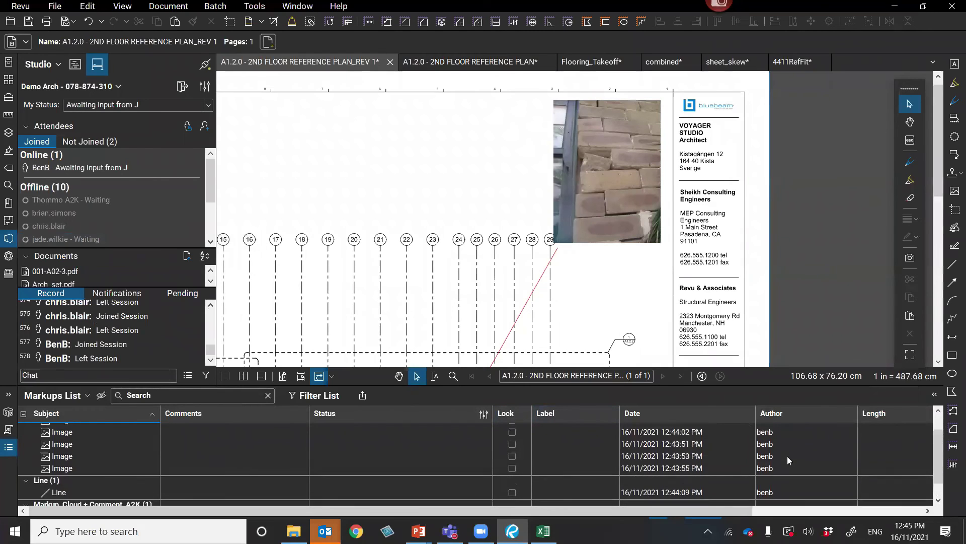
pyautogui.scroll(-1, 782, 455)
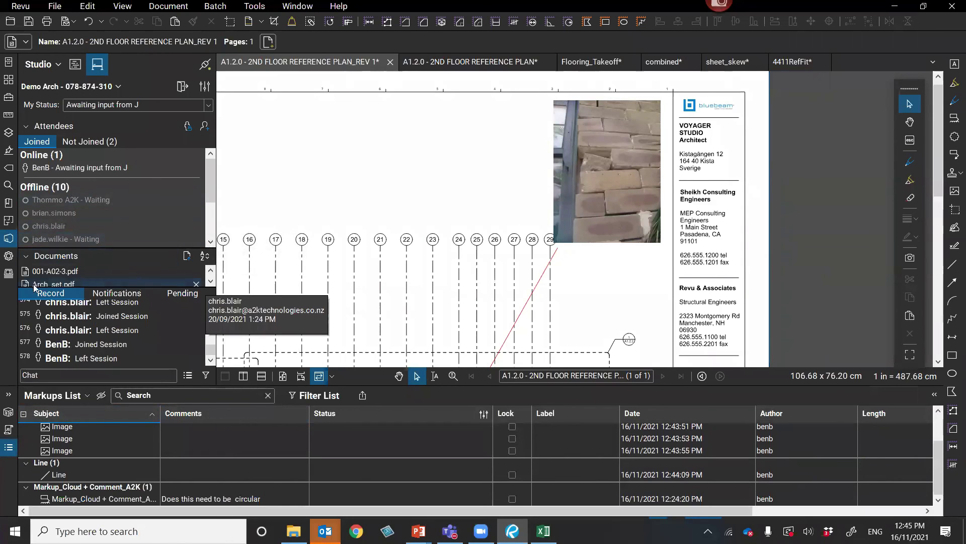
# Step: Open the session documents 001-A02-3.pdf and Arch_set.pdf, and browse the architectural set's markups with their comments and authors
pyautogui.doubleClick(66, 274)
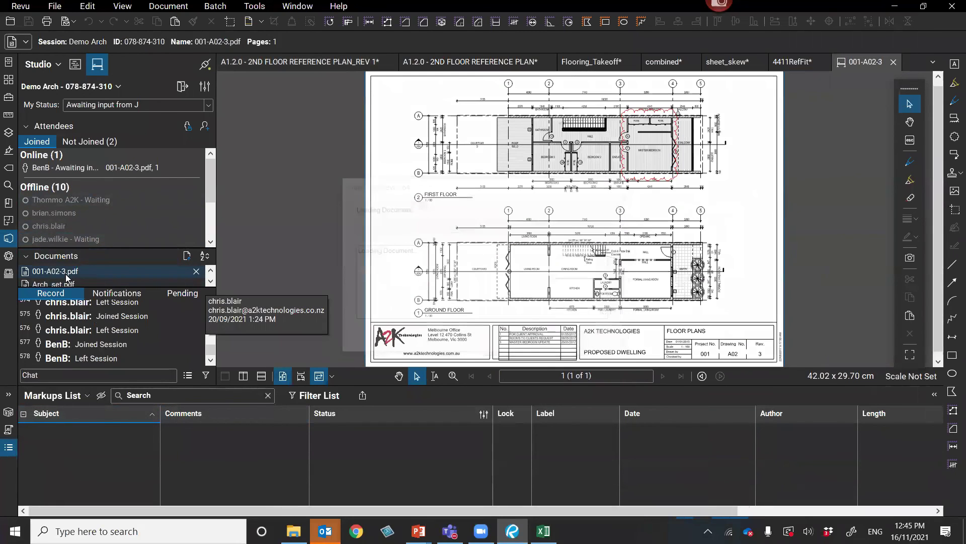
pyautogui.doubleClick(64, 283)
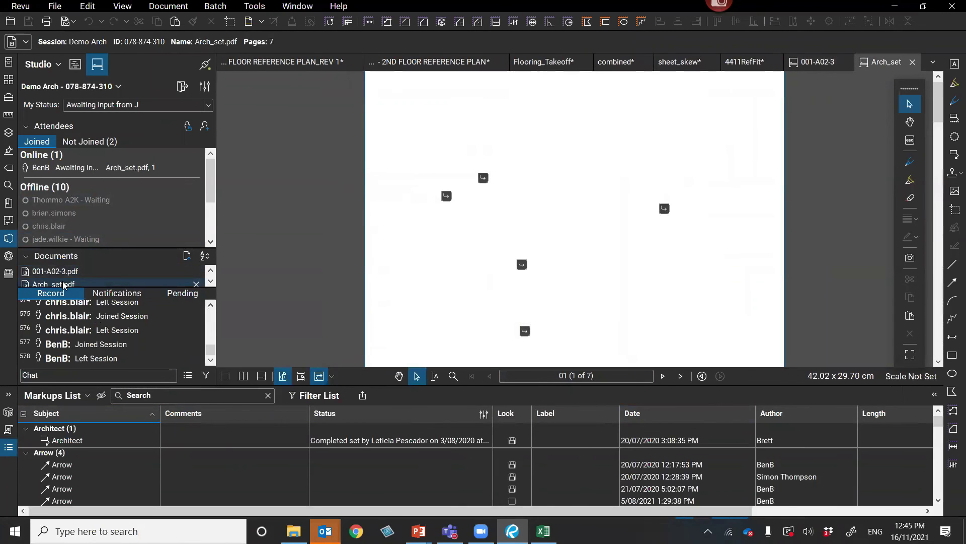
pyautogui.scroll(-10, 783, 452)
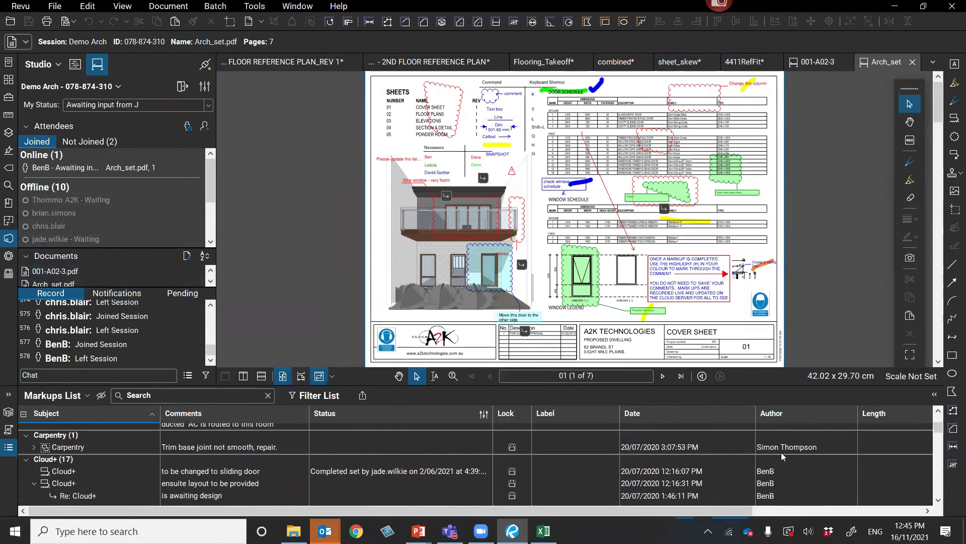
pyautogui.scroll(-6, 781, 453)
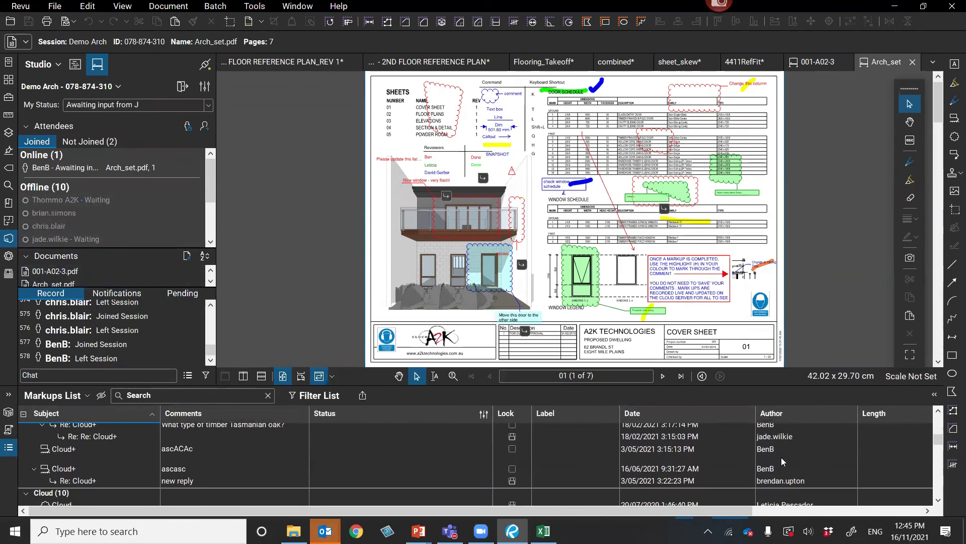
# Step: Locate the "Change from carpet to wood floors" markup on its sheet, enlarge the Markups List to read its replies, and hide the list
pyautogui.click(783, 465)
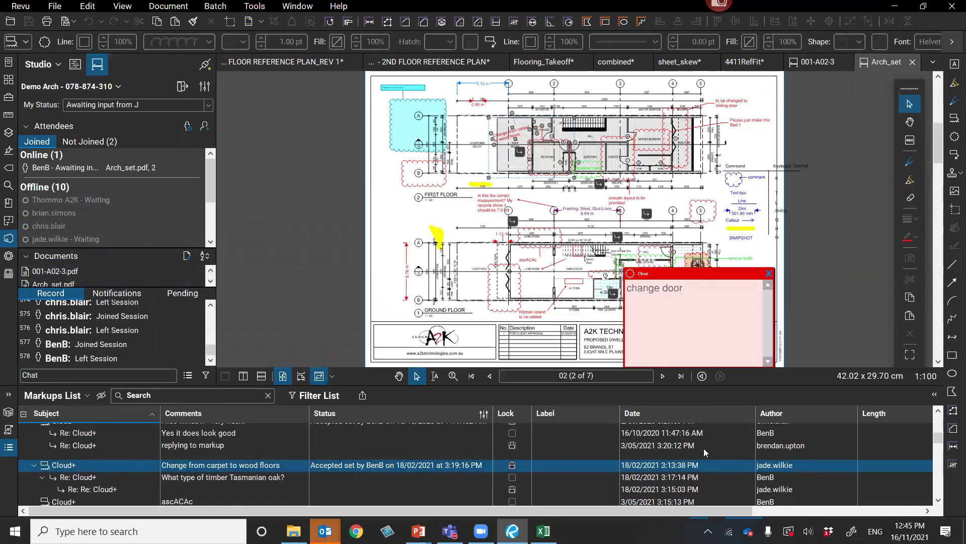
pyautogui.moveTo(752, 386); pyautogui.dragTo(761, 353)
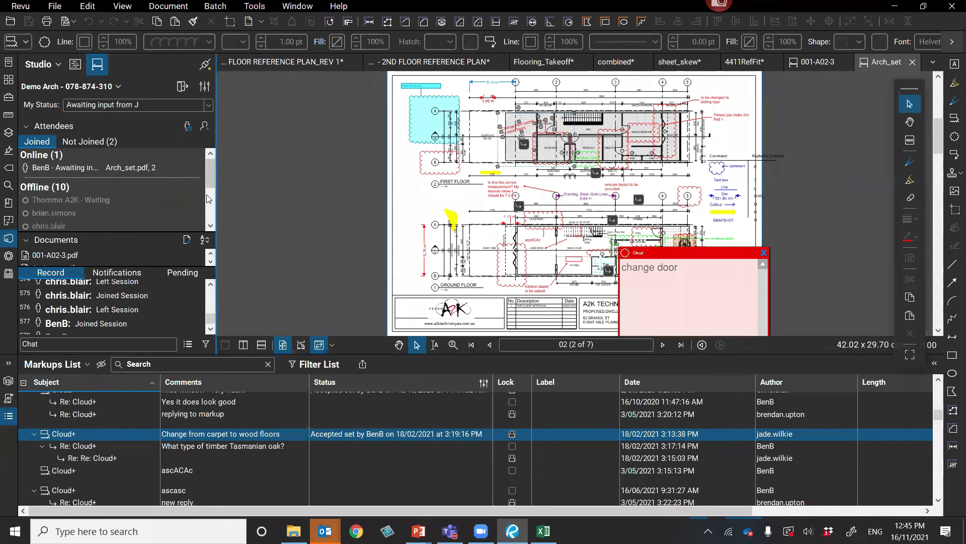
pyautogui.click(9, 412)
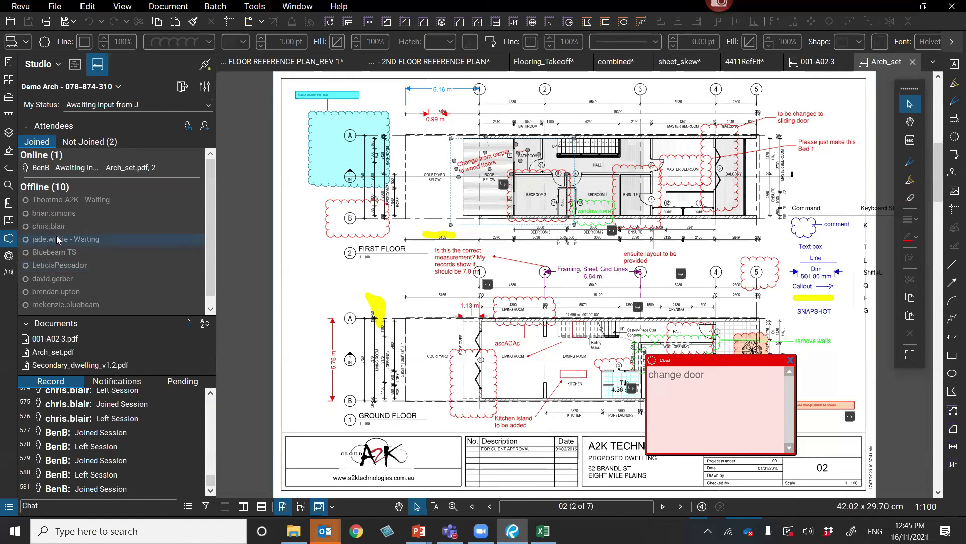
# Step: Deny the fourth offline attendee access to the Studio session and reassign editing of their markups to the Session Owner
pyautogui.rightClick(95, 241)
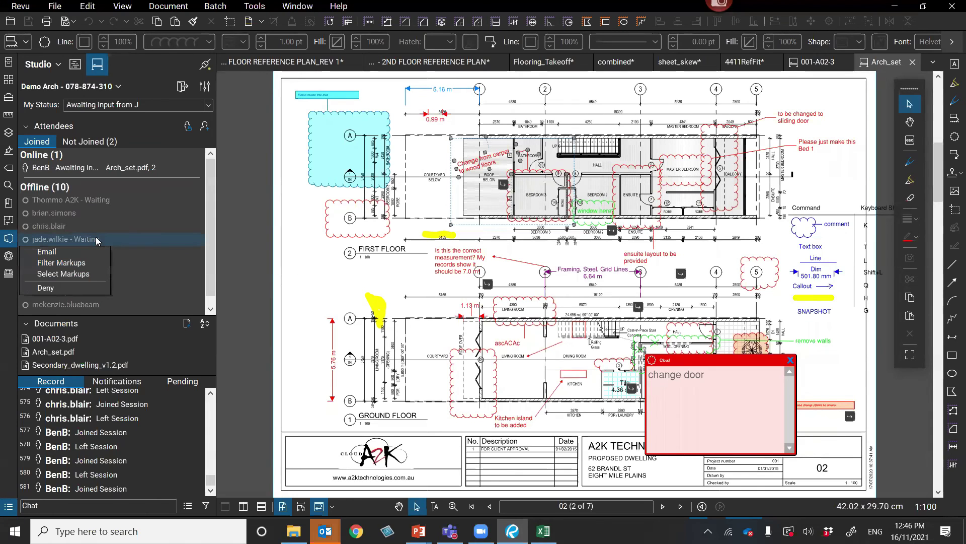
pyautogui.click(55, 289)
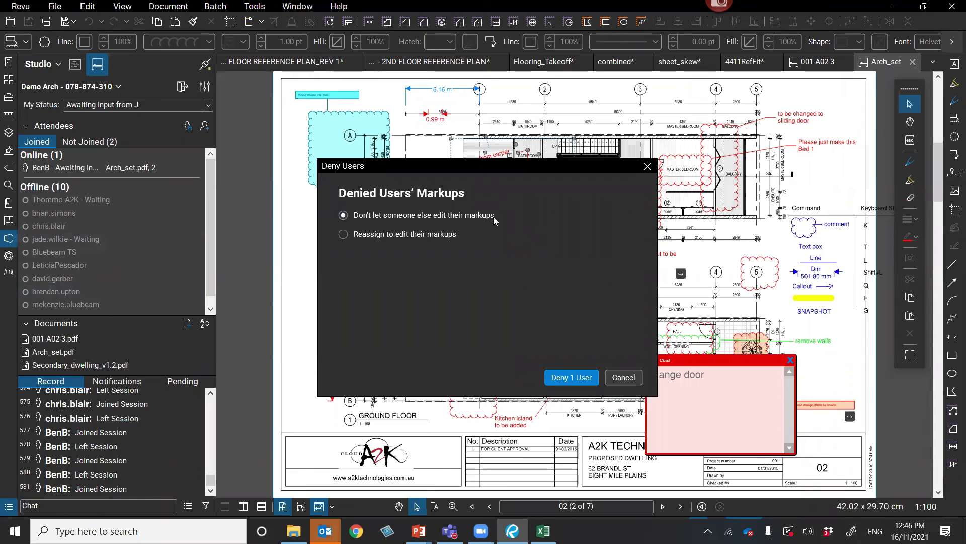
pyautogui.click(344, 236)
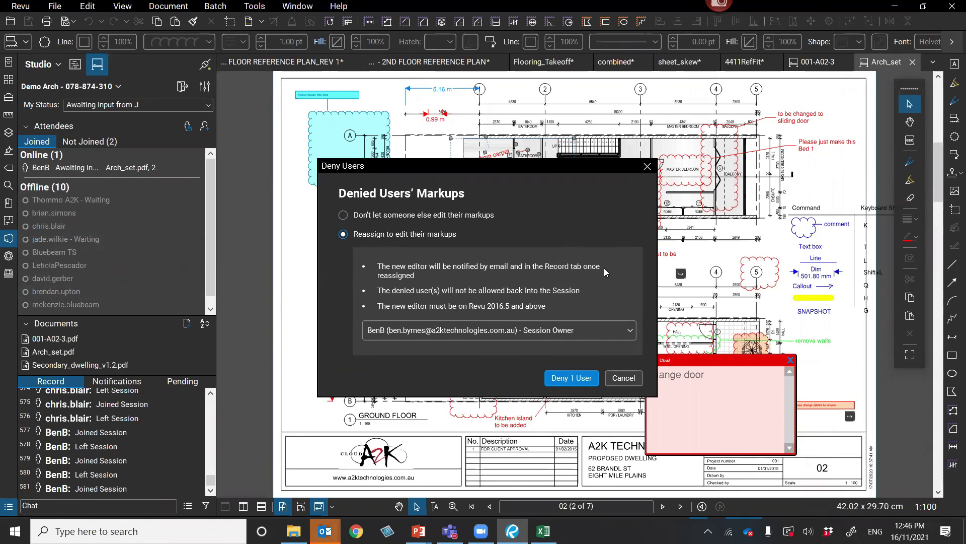
pyautogui.press('ctrl')
pyautogui.press('ctrl')
pyautogui.press('ctrl')
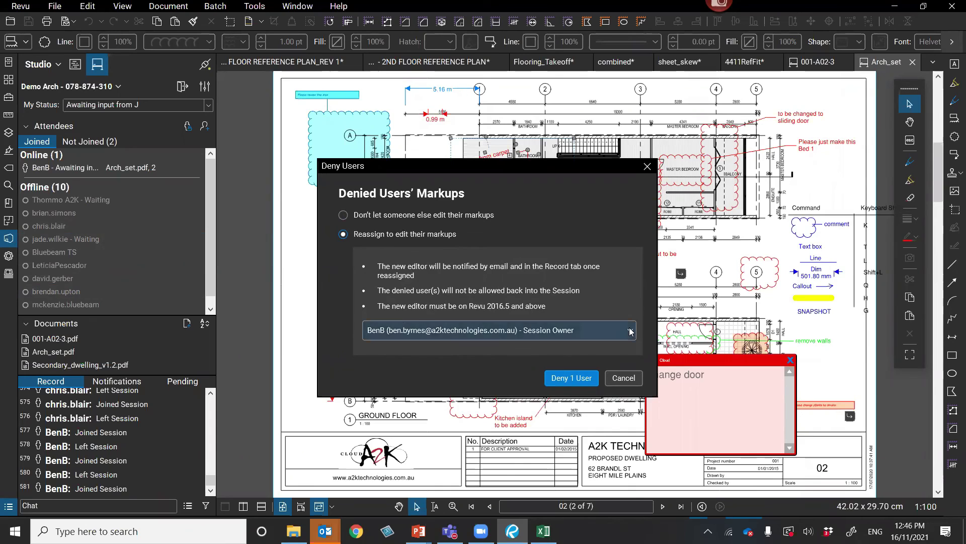
pyautogui.click(603, 332)
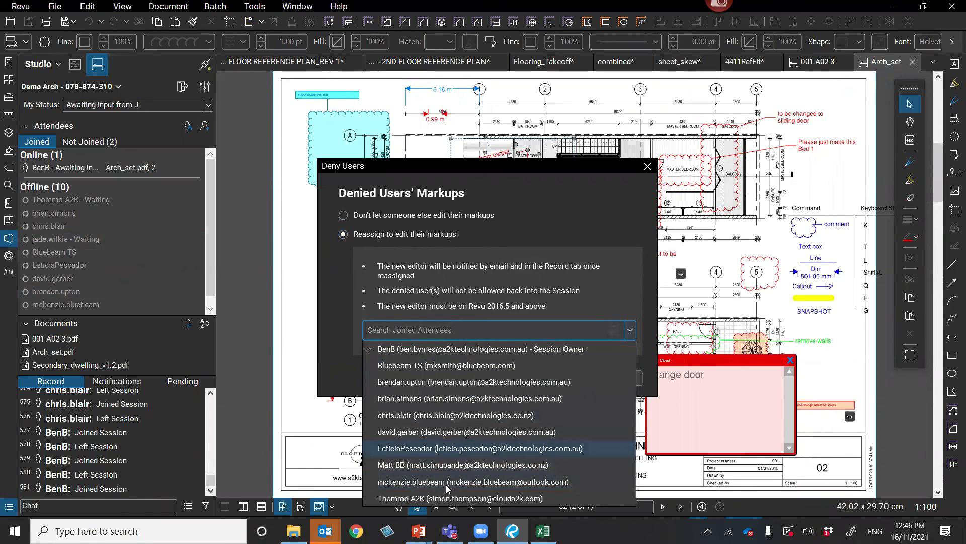
pyautogui.click(434, 349)
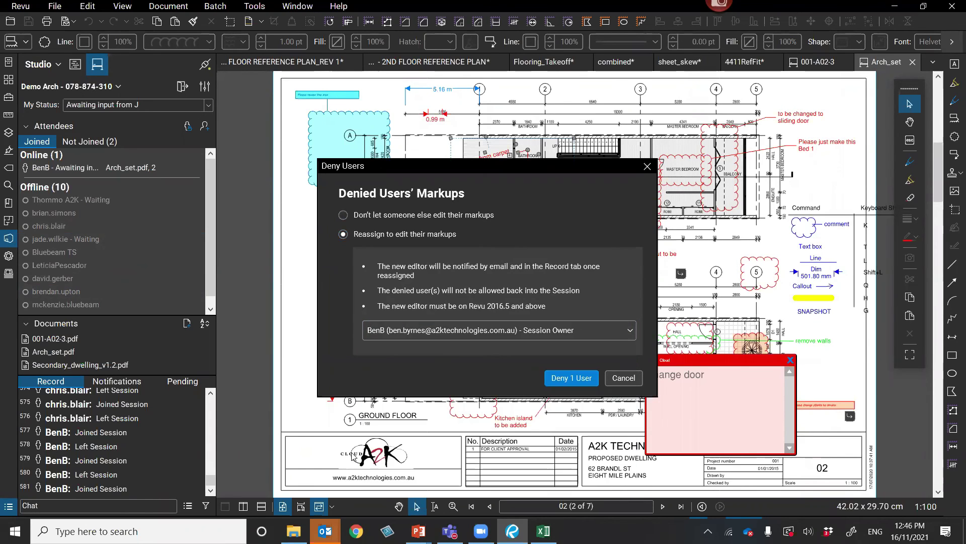
pyautogui.click(566, 379)
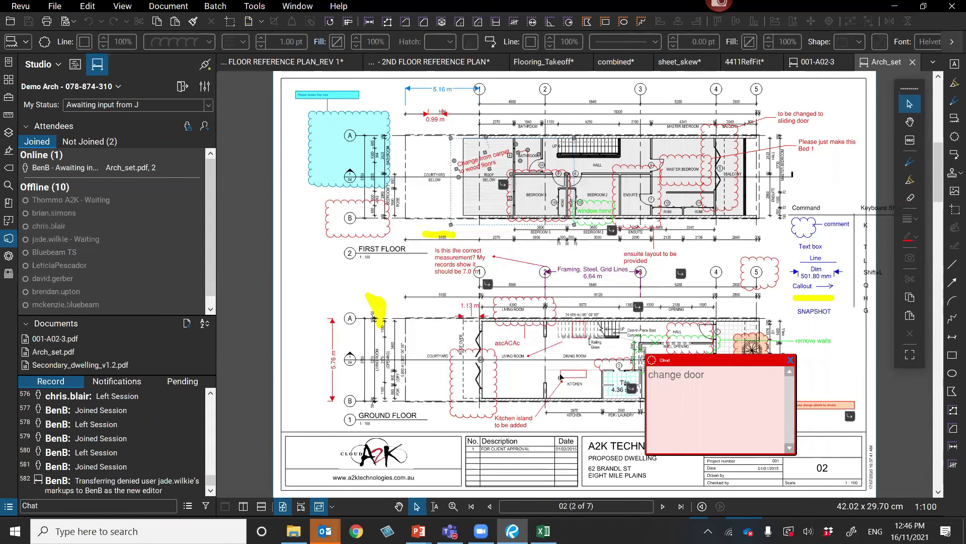